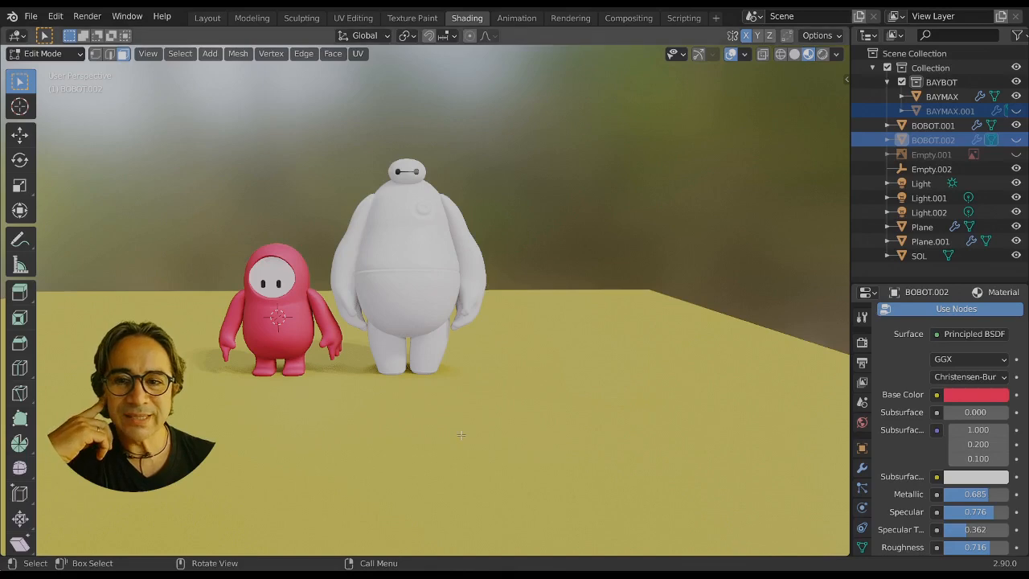
Unhide the BOBOT.002, Empty.001 and BAYMAX.001 objects in the scene.
middle_drag(405, 229, 321, 295)
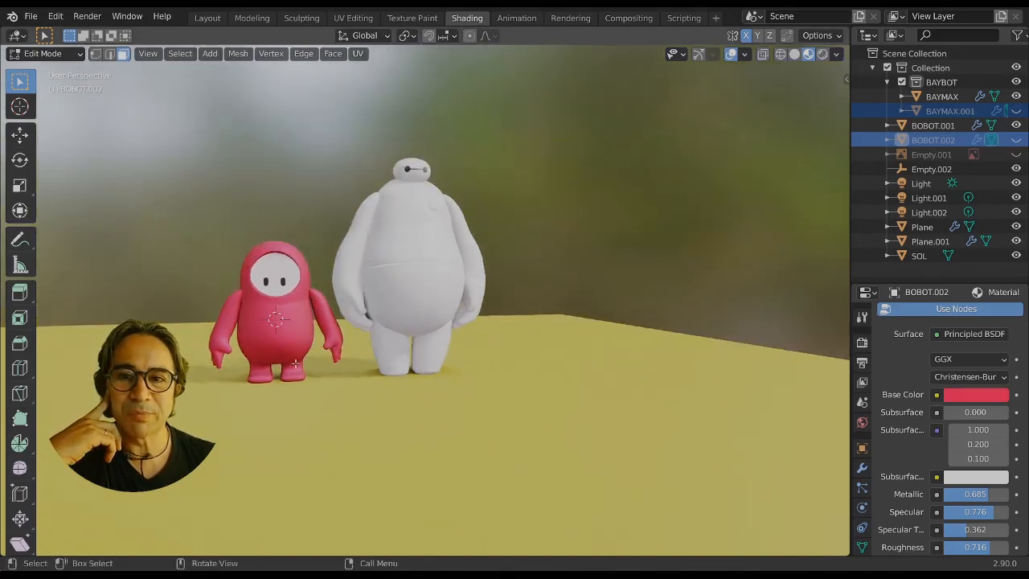
middle_drag(285, 254, 252, 318)
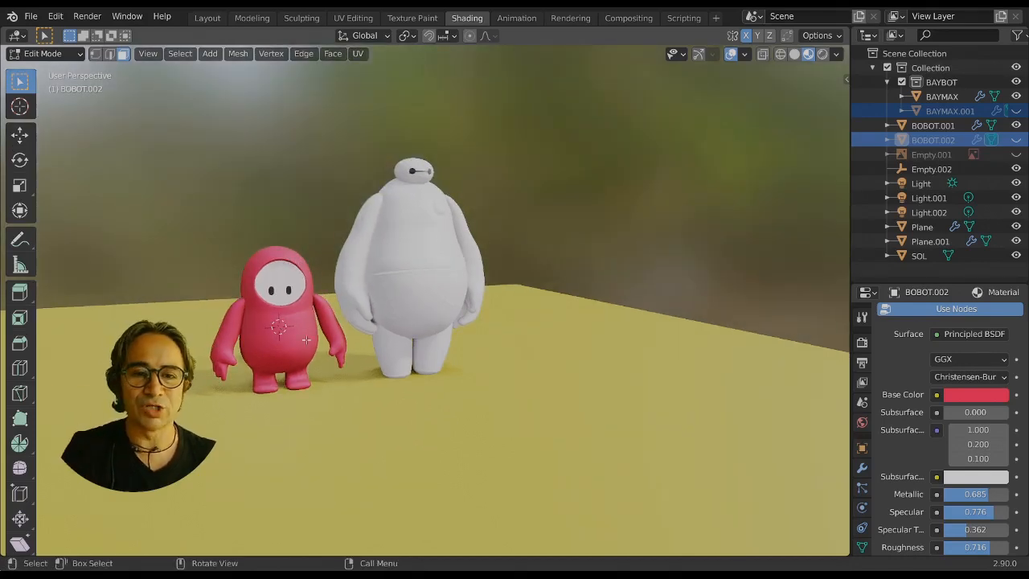
click(1017, 141)
click(1016, 155)
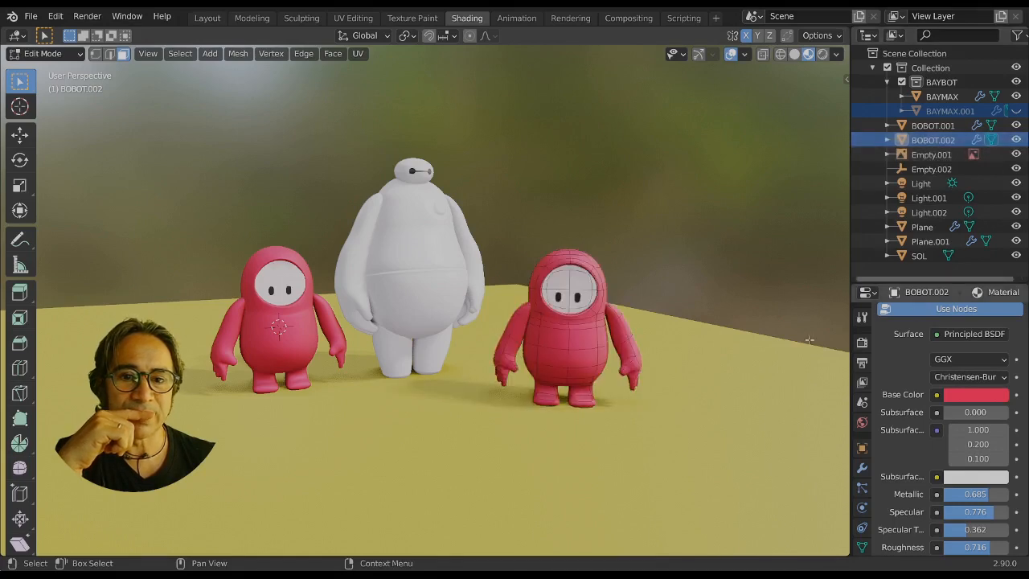
click(1015, 111)
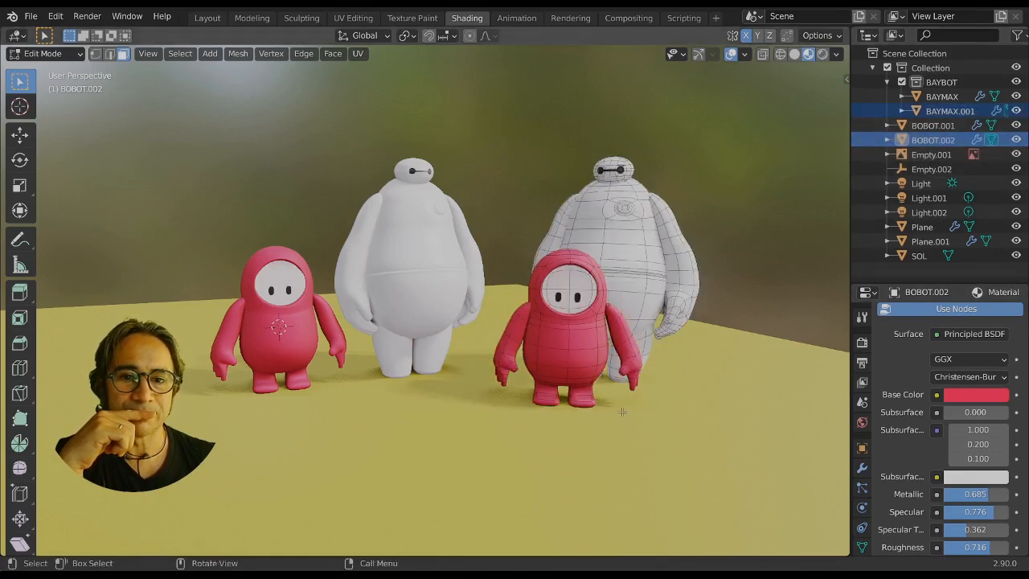
Examine the low-poly topology of BOBOT.002 and BAYMAX.001 from several angles with vertex selection mode enabled.
middle_drag(622, 411, 593, 416)
scroll(614, 411, up, 2)
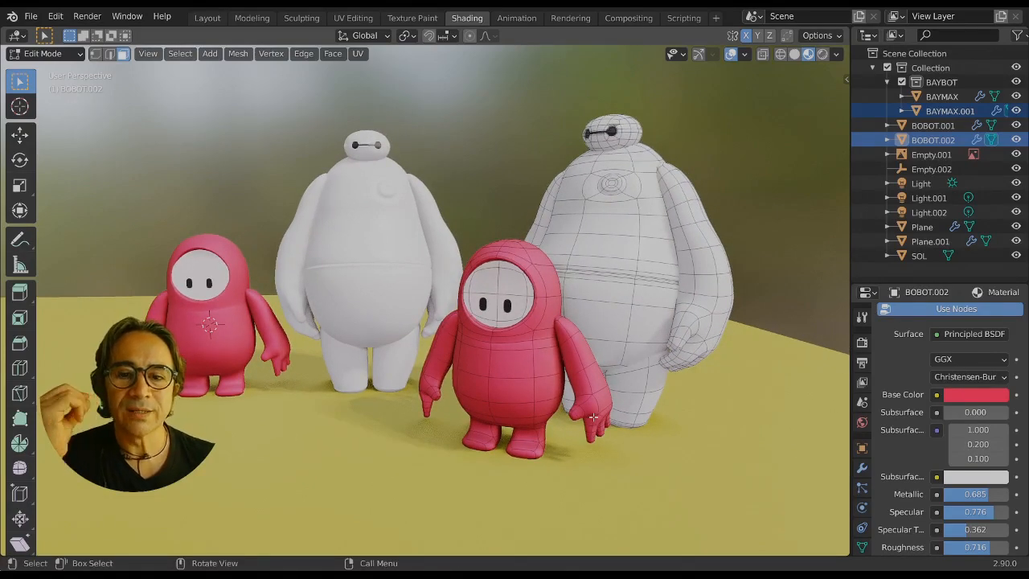
middle_drag(429, 411, 442, 419)
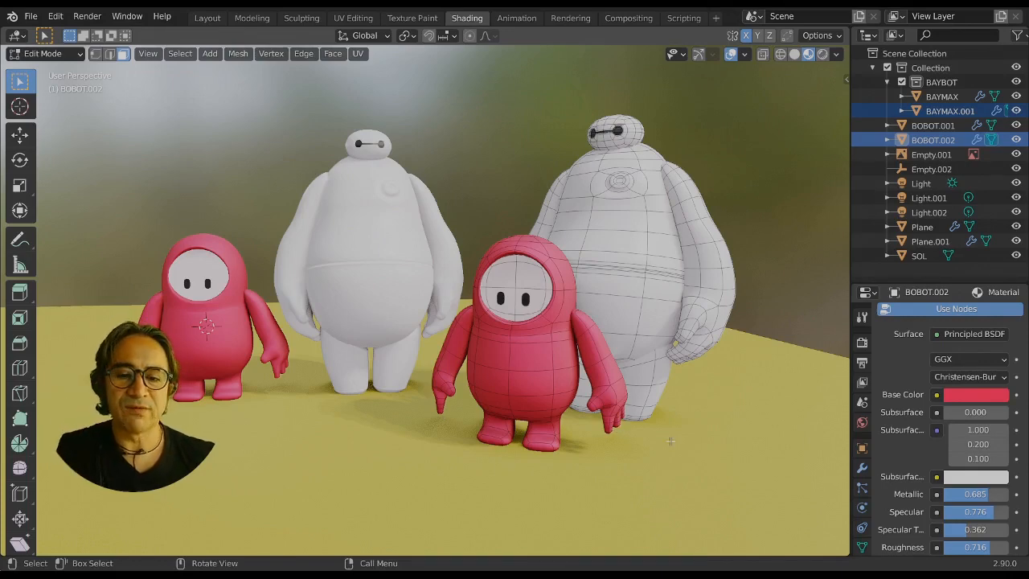
scroll(557, 350, up, 4)
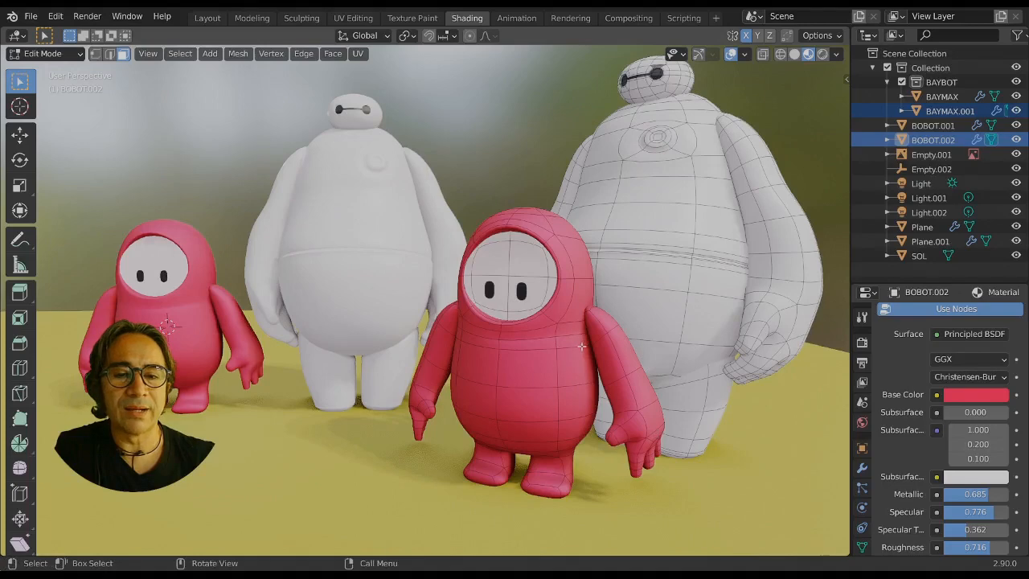
click(94, 53)
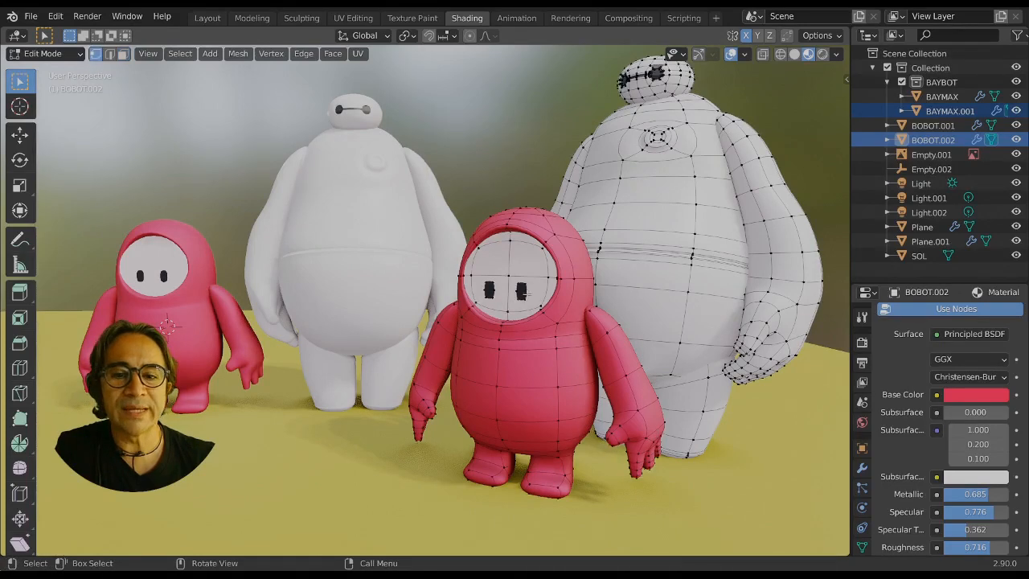
middle_drag(611, 343, 835, 309)
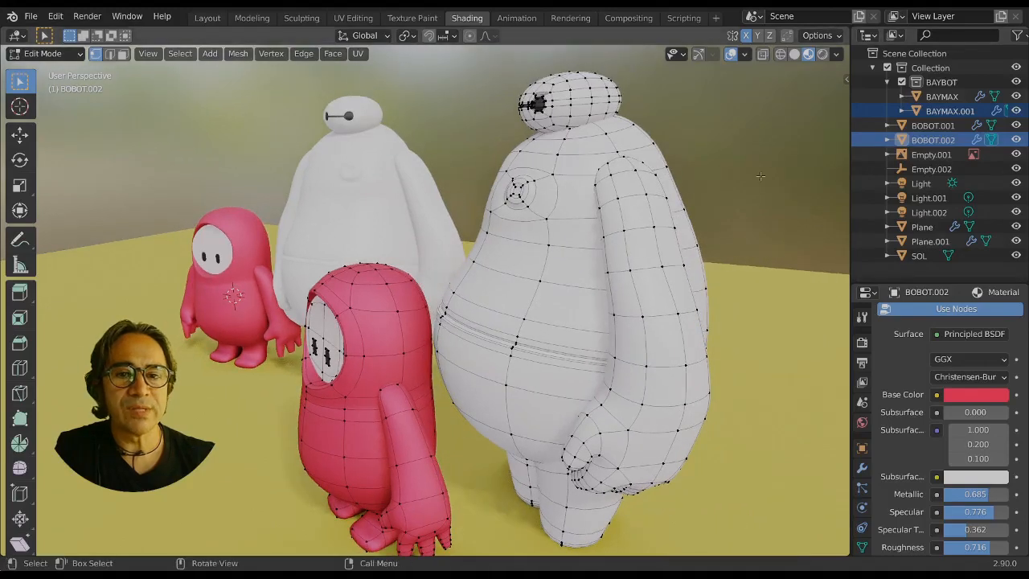
middle_drag(475, 360, 593, 299)
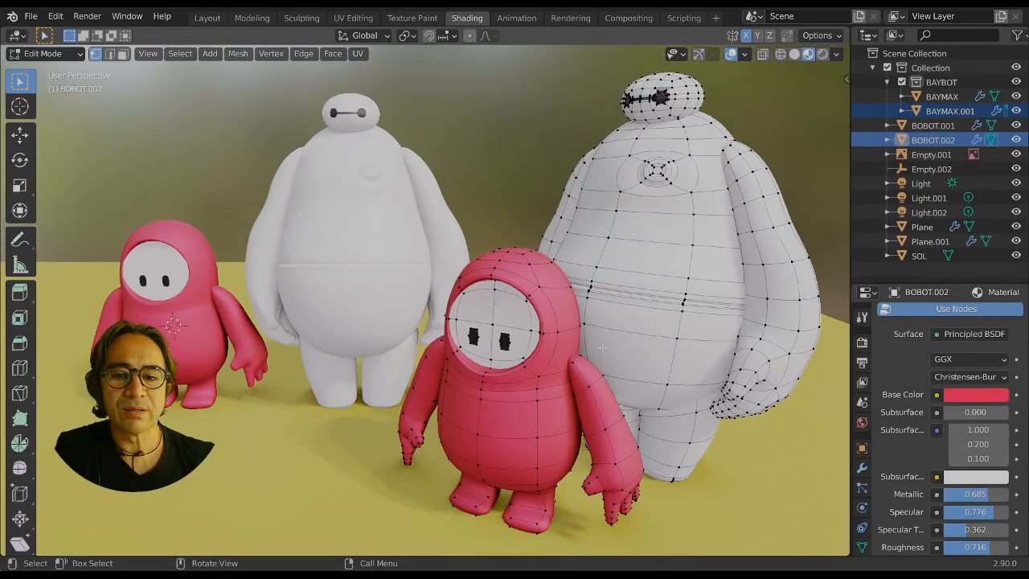
scroll(602, 347, down, 3)
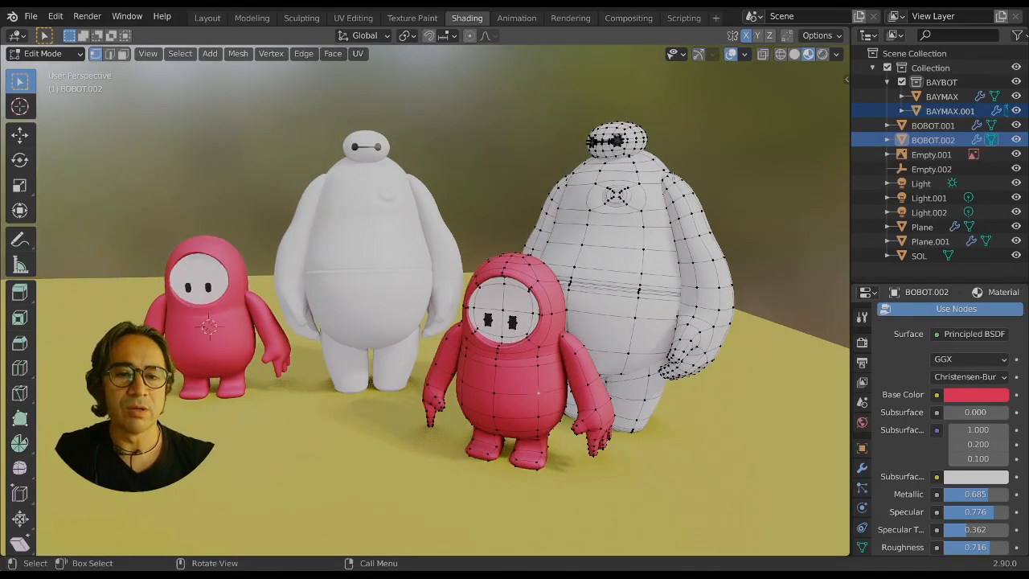
Nudge the current mesh selection, then return to Object Mode and select only BOBOT.002.
key(g)
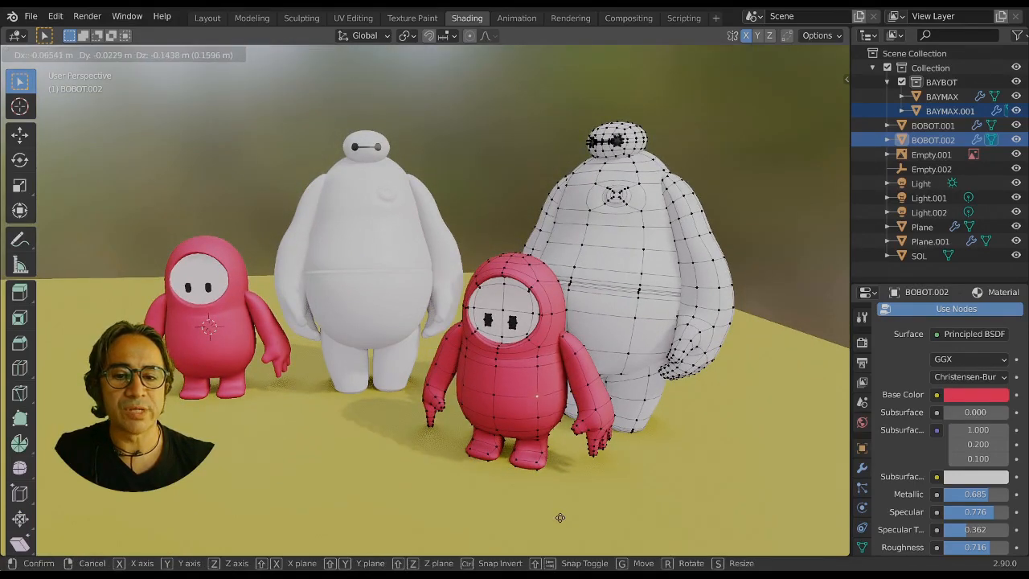
click(574, 497)
middle_drag(574, 498, 608, 444)
key(Tab)
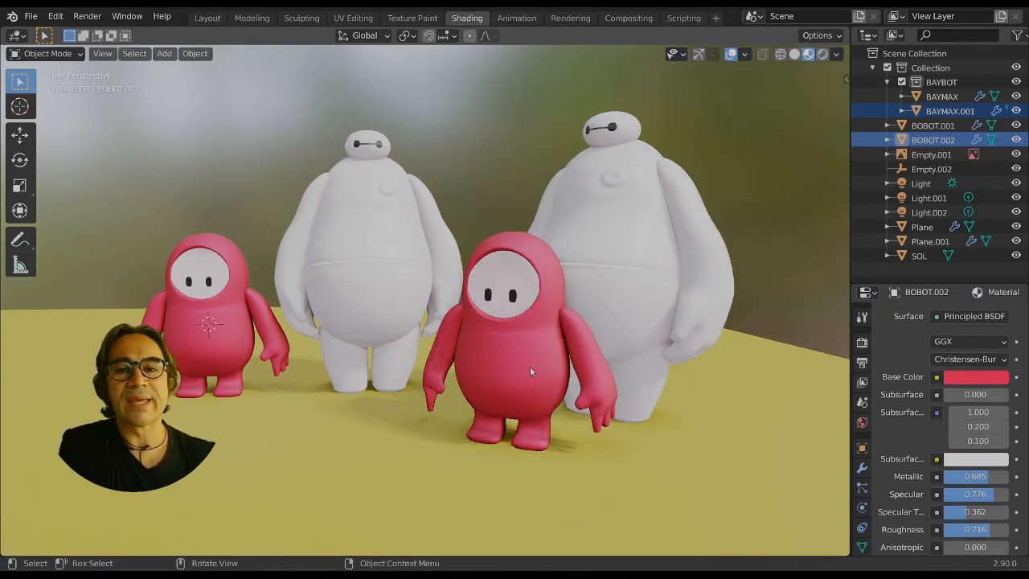
middle_drag(530, 365, 560, 336)
click(561, 336)
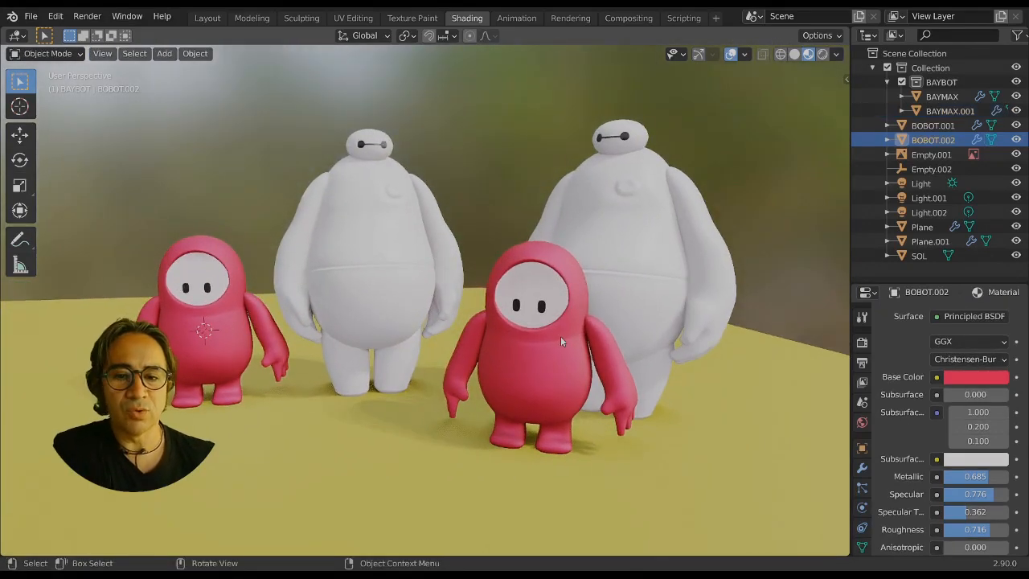
Apply the Catmull-Clark subdivision modifier on BOBOT.002 in Object Mode.
key(Tab)
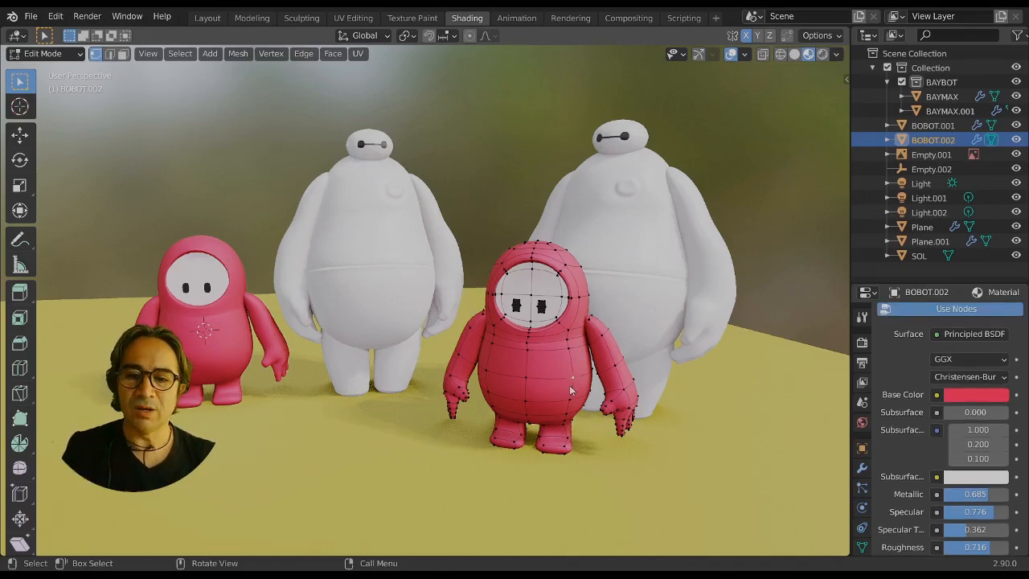
key(Tab)
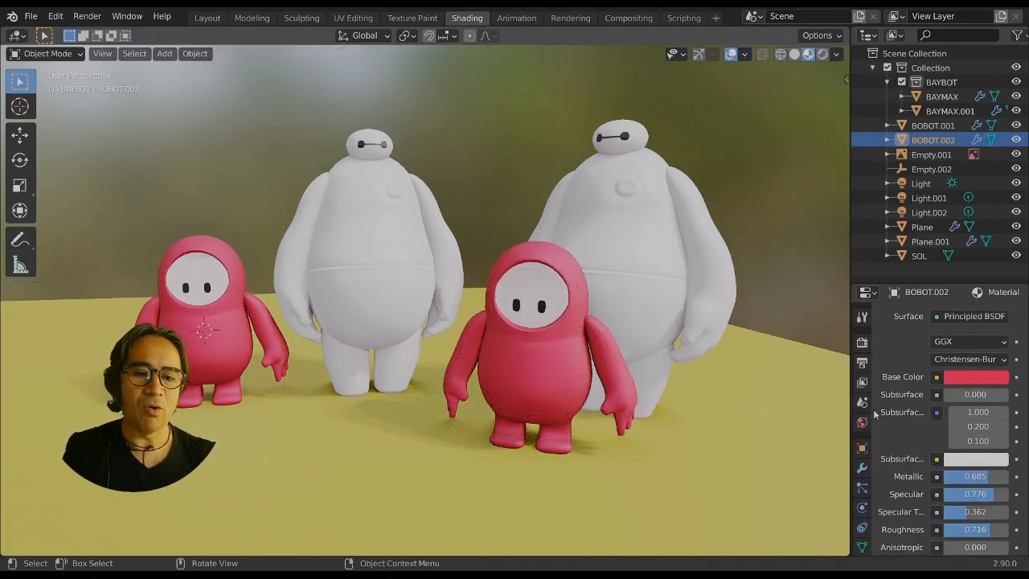
click(862, 469)
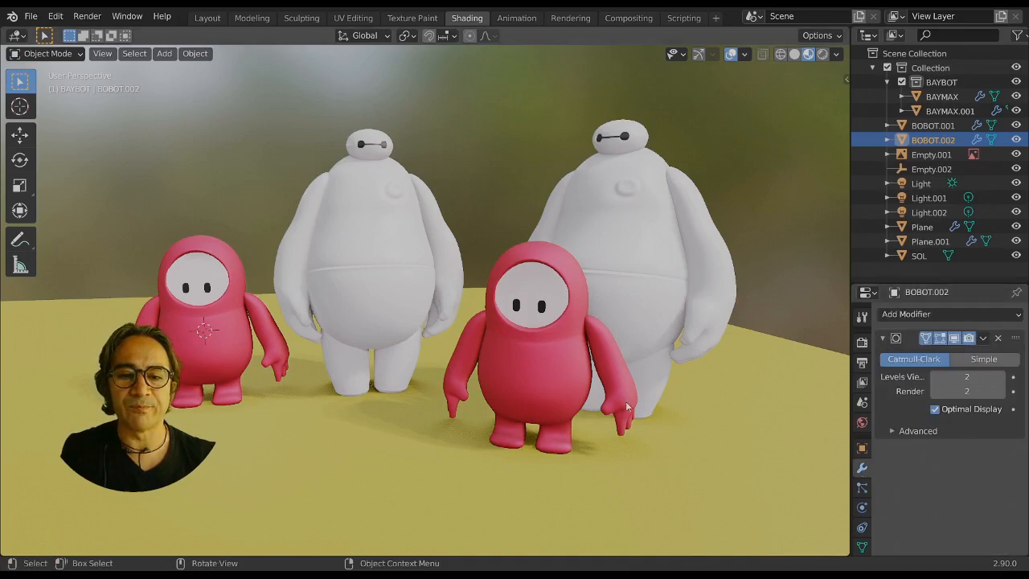
click(982, 337)
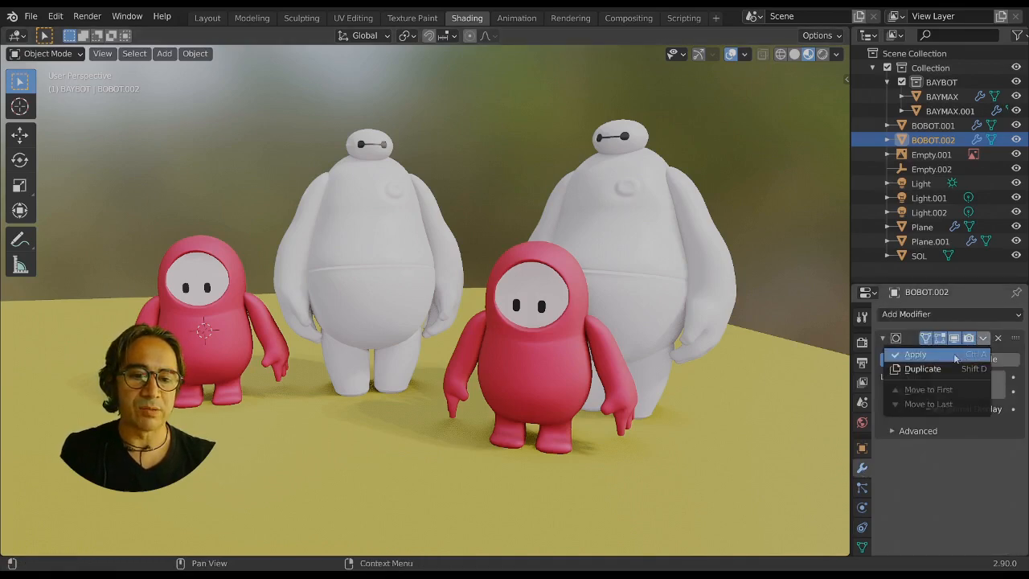
click(965, 350)
Examine the dense subdivided mesh of BOBOT.002 in Edit Mode, including its hands, face and body.
key(Tab)
middle_drag(586, 427, 553, 415)
ctrl+middle_drag(551, 452, 558, 428)
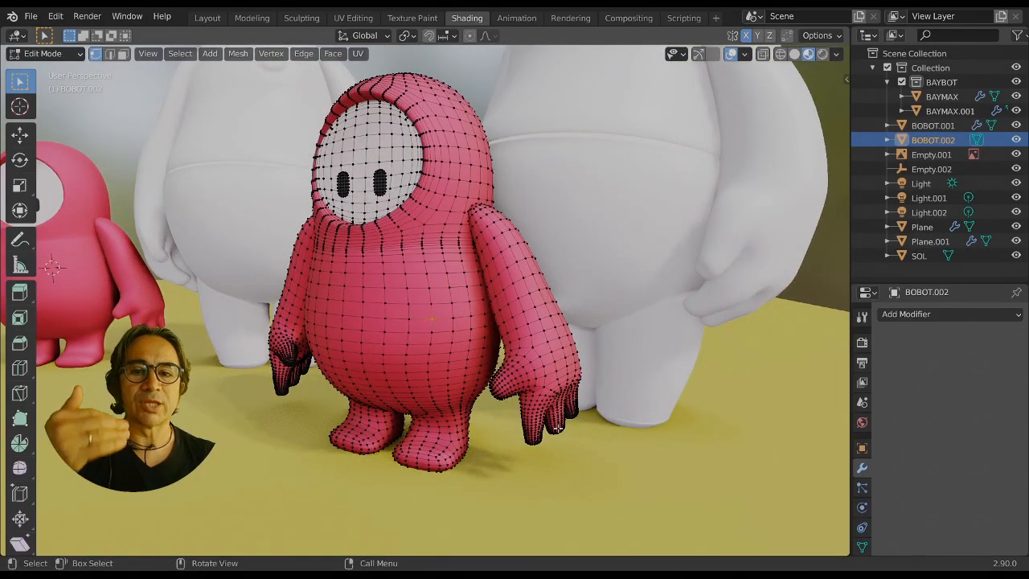
middle_drag(546, 406, 527, 434)
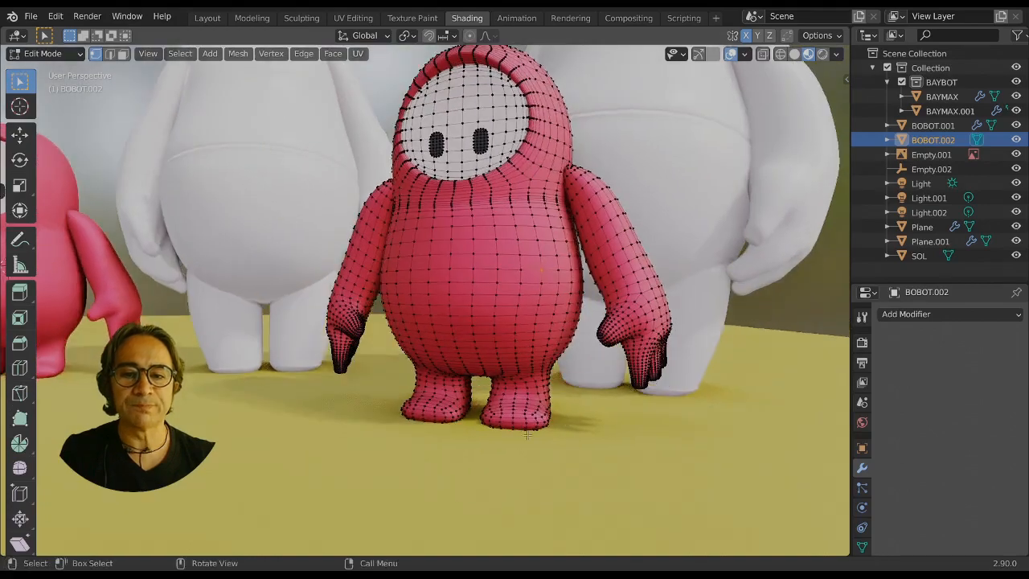
middle_drag(549, 378, 633, 384)
scroll(566, 370, up, 3)
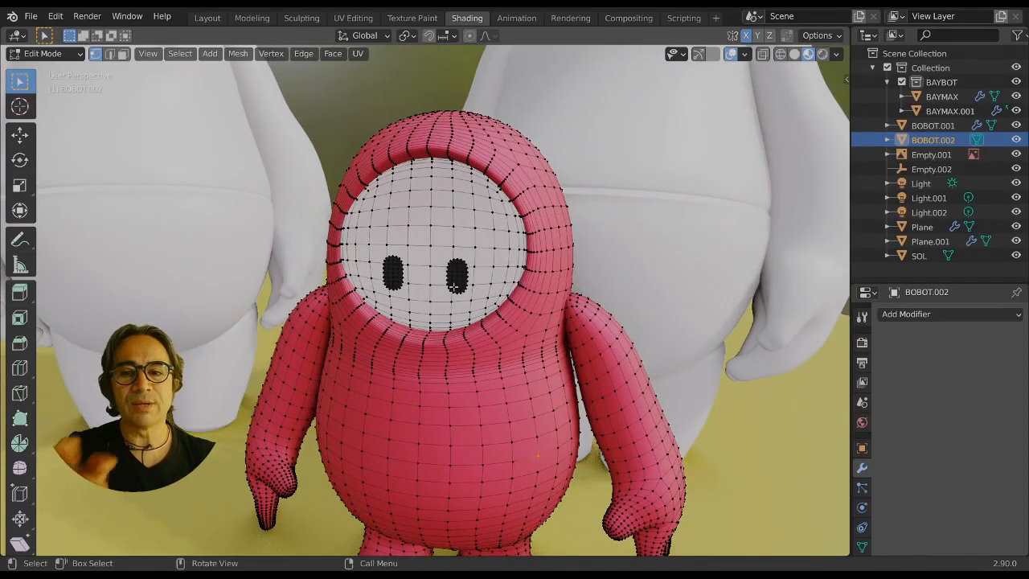
middle_drag(408, 164, 582, 207)
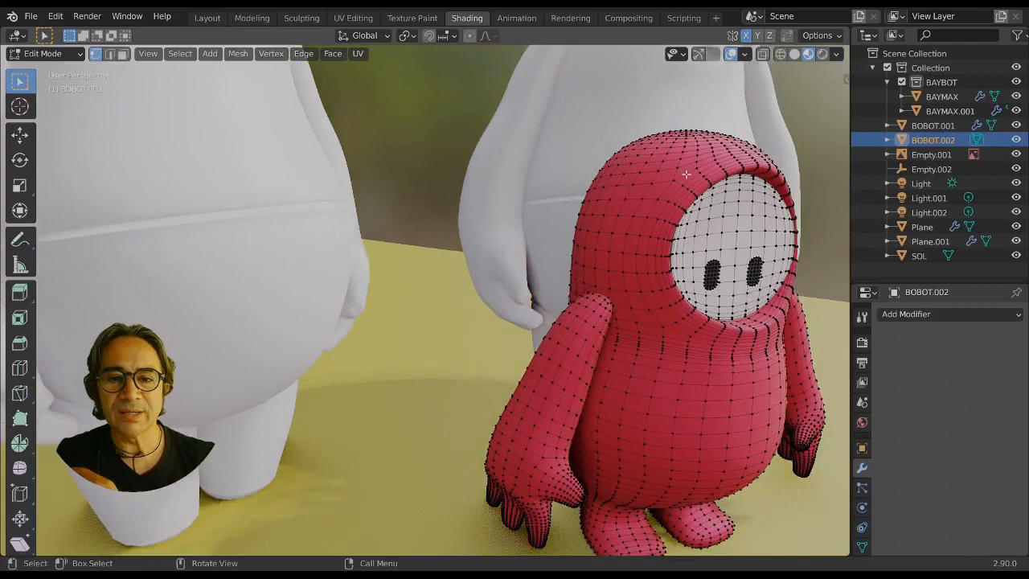
middle_drag(629, 303, 302, 111)
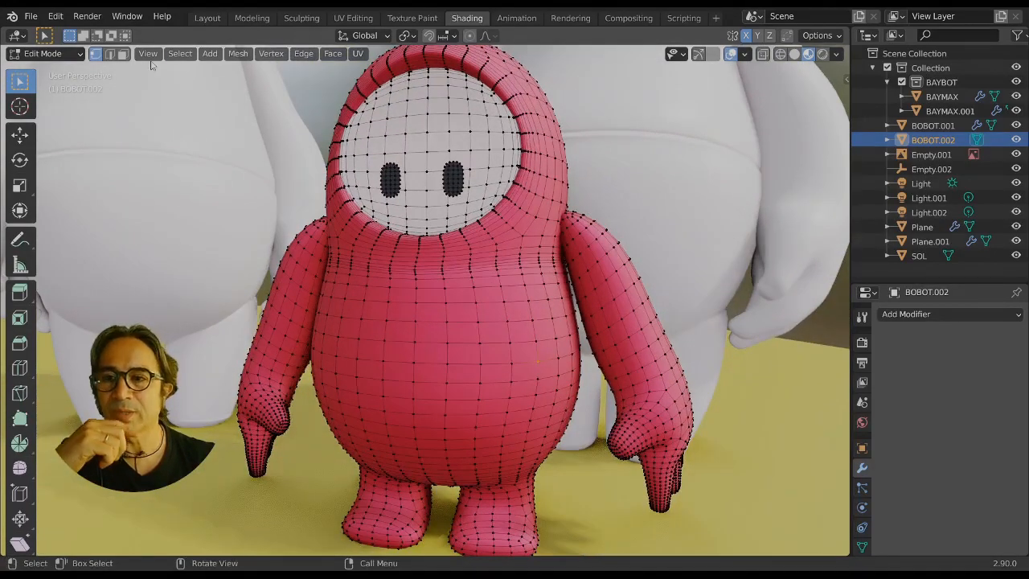
Switch to edge selection mode and compare the subdivided BOBOT.002 with the other characters.
click(110, 53)
scroll(522, 341, down, 2)
middle_drag(522, 342, 557, 344)
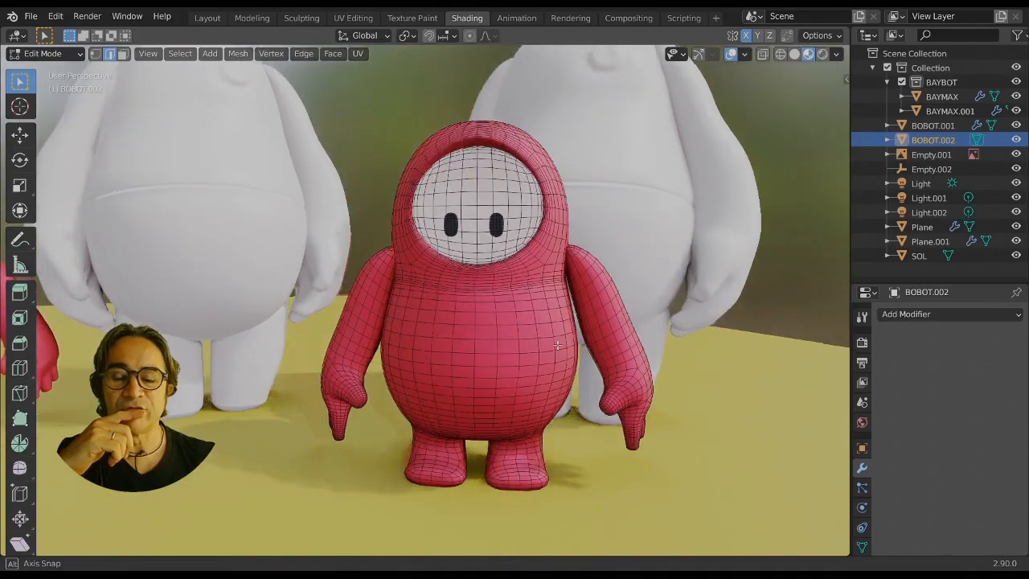
scroll(557, 345, down, 1)
scroll(572, 395, down, 3)
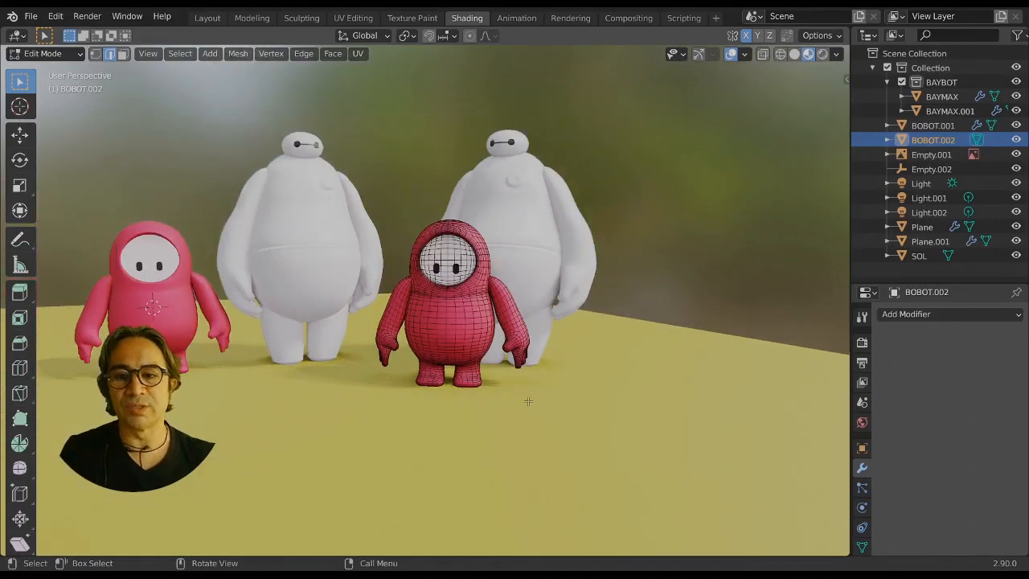
middle_drag(530, 403, 203, 220)
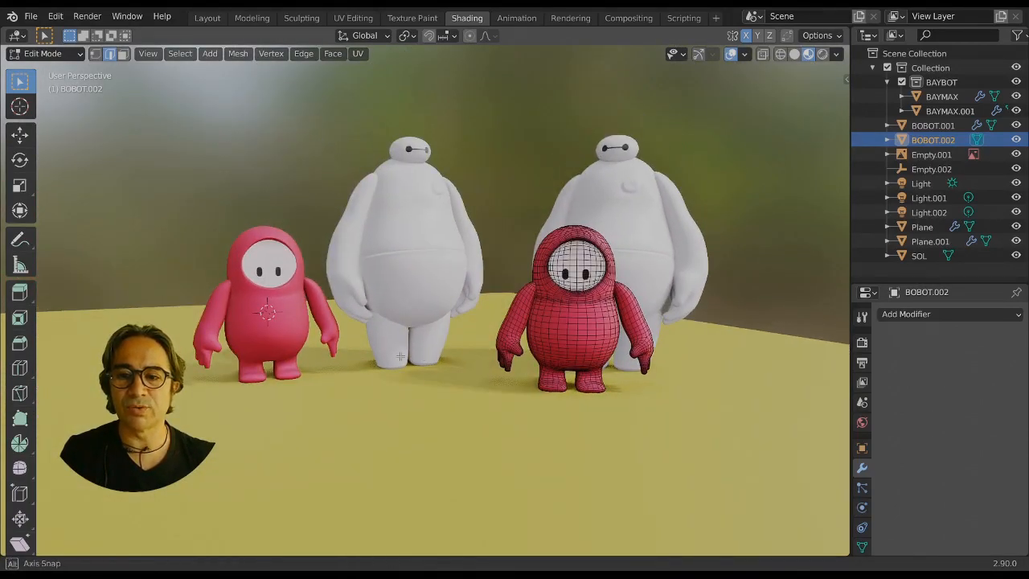
middle_drag(236, 275, 404, 366)
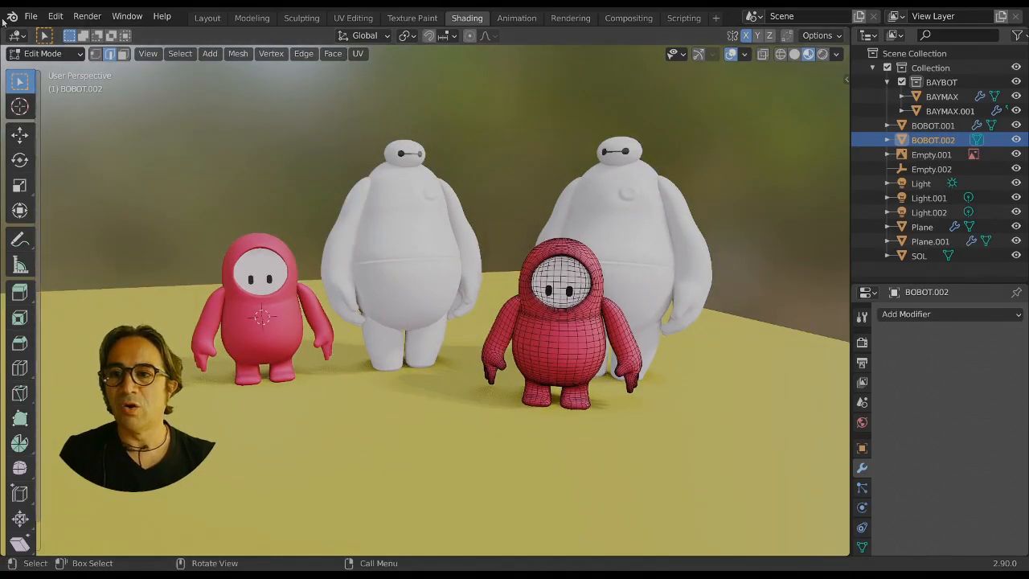
Start a new General file without saving the current scene, and view the default cube from the front.
click(30, 16)
mouse_move(111, 36)
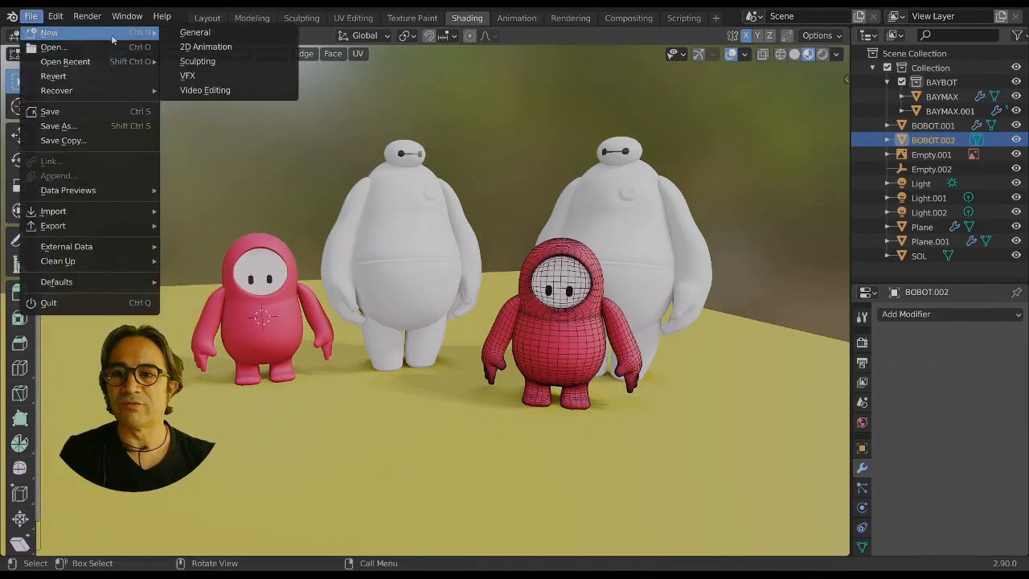
click(197, 36)
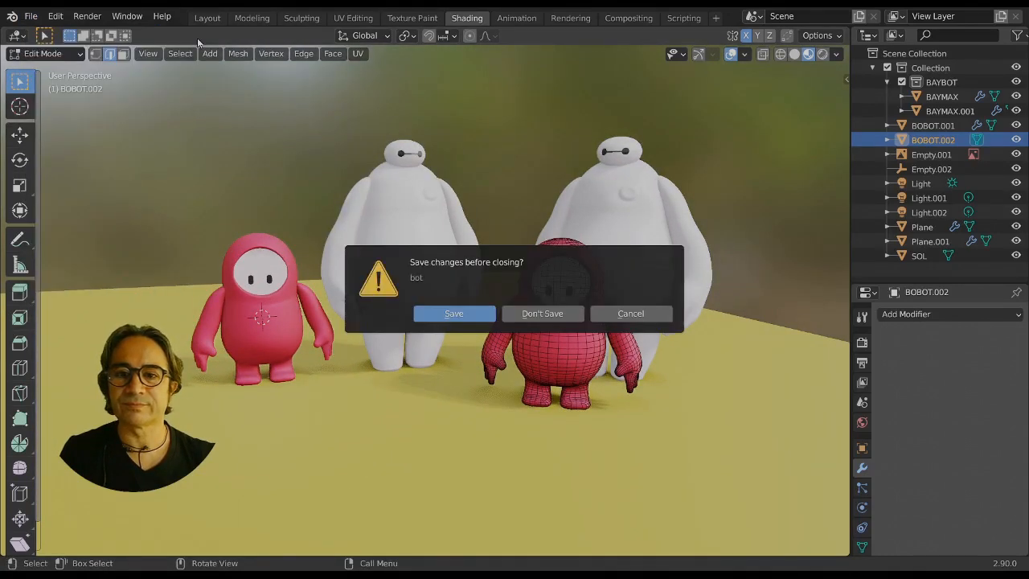
click(554, 314)
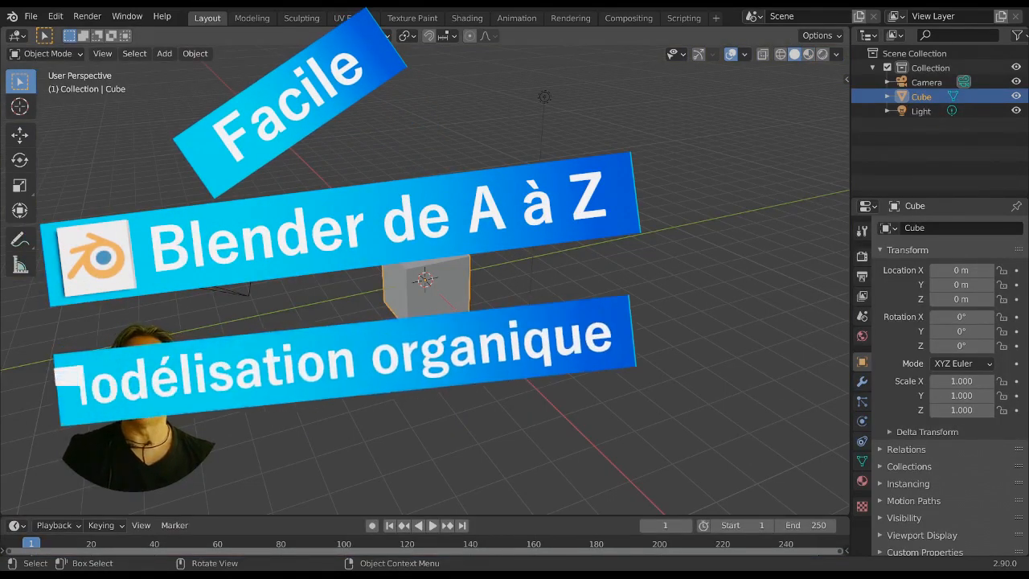
key(KP_1)
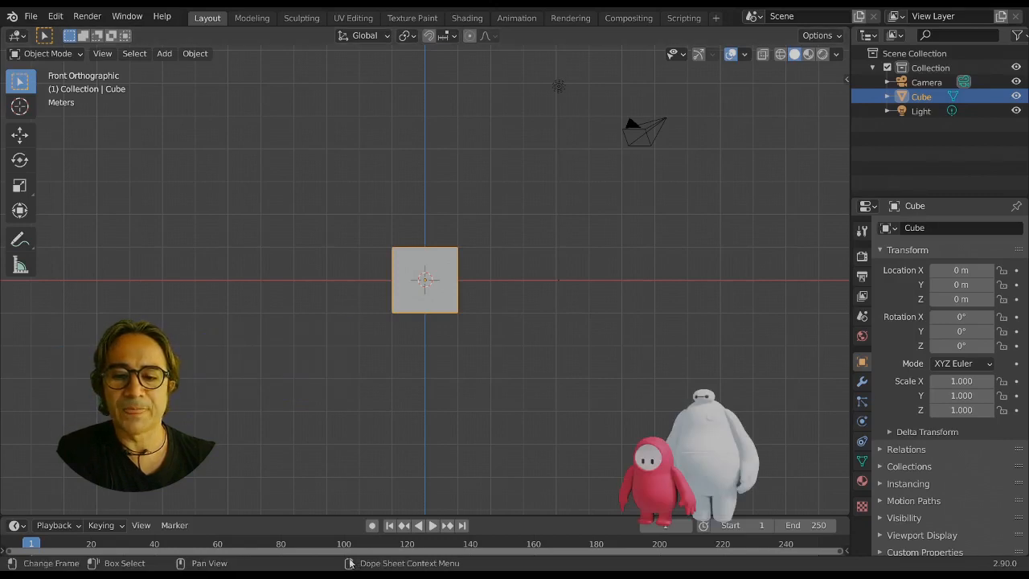
Turn the Outliner area into an enlarged File Browser and open the C:\geo-textures\ref-tuto\ folder.
drag(850, 145, 804, 144)
click(822, 35)
click(746, 122)
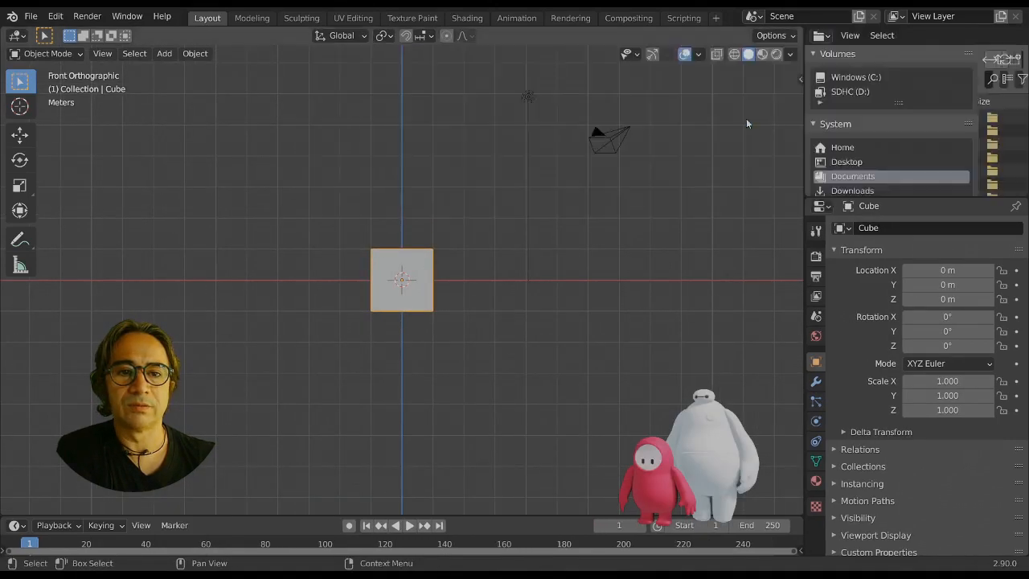
drag(804, 118, 655, 118)
click(721, 81)
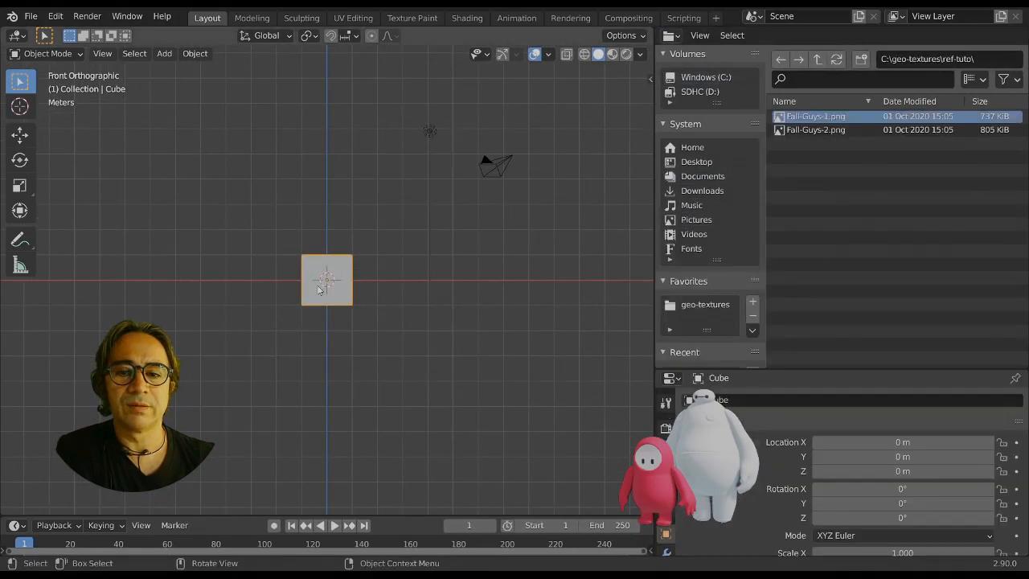
Select Fall-Guys-1.png and display the reference files as thumbnails.
click(965, 116)
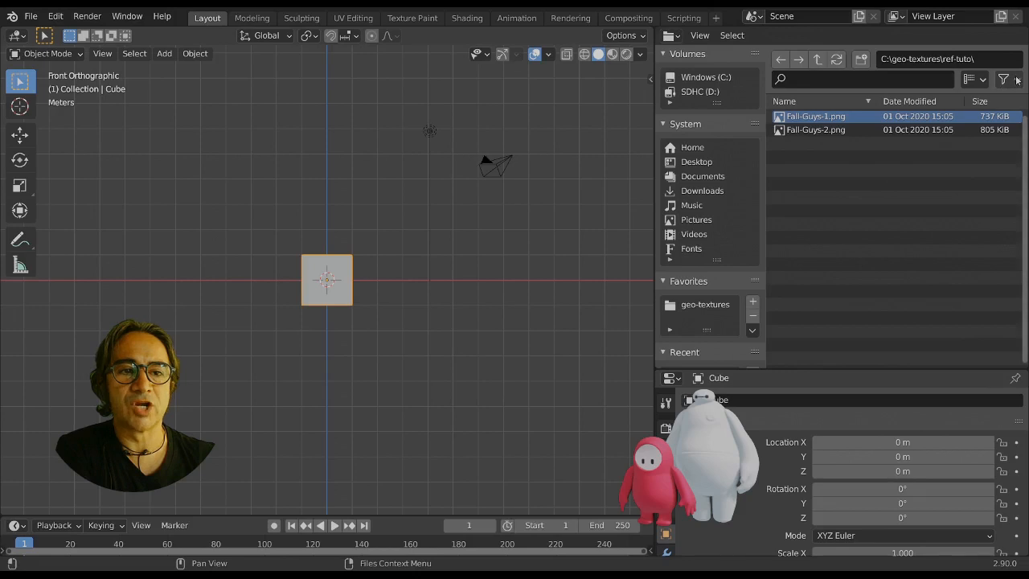
click(975, 79)
click(948, 157)
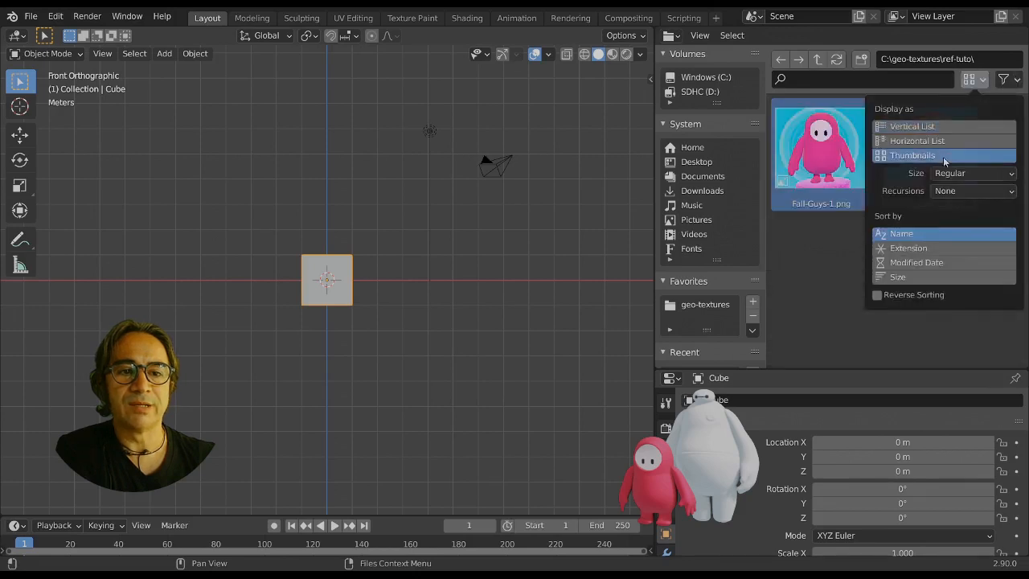
Add Fall-Guys-1.png to the scene as a reference image aligned to the front view.
drag(823, 157, 358, 280)
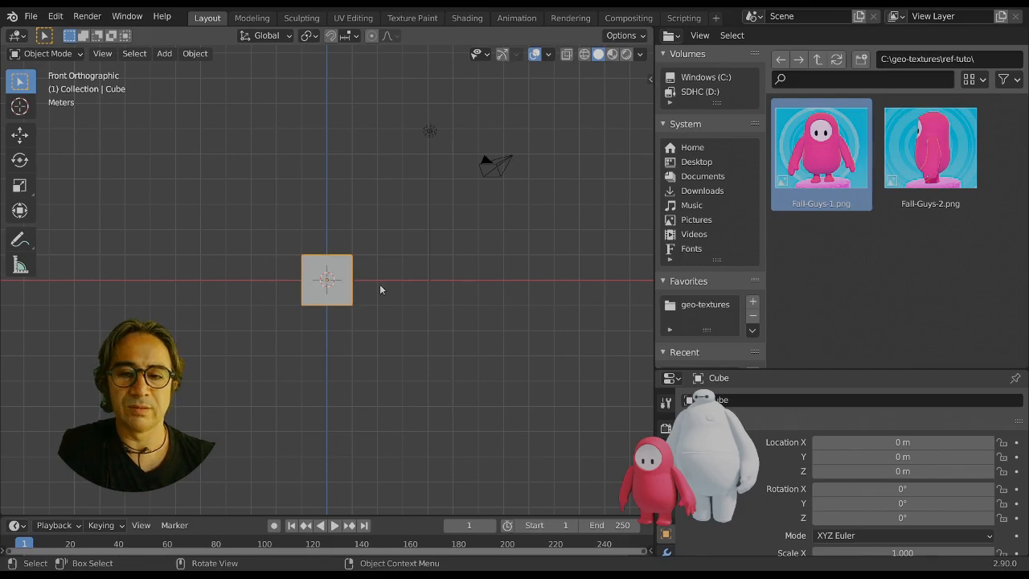
middle_drag(381, 280, 353, 295)
key(KP_1)
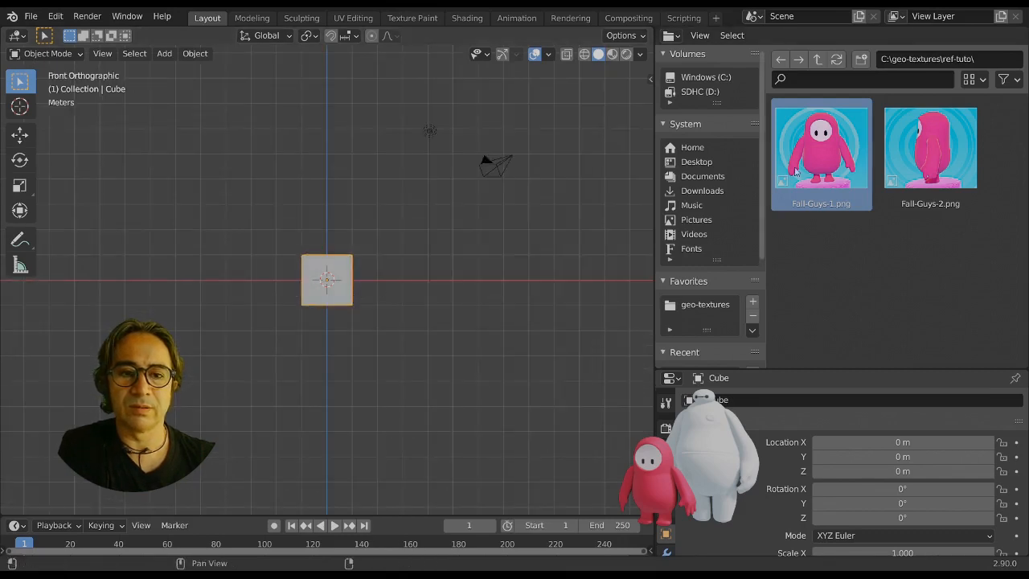
drag(796, 171, 370, 230)
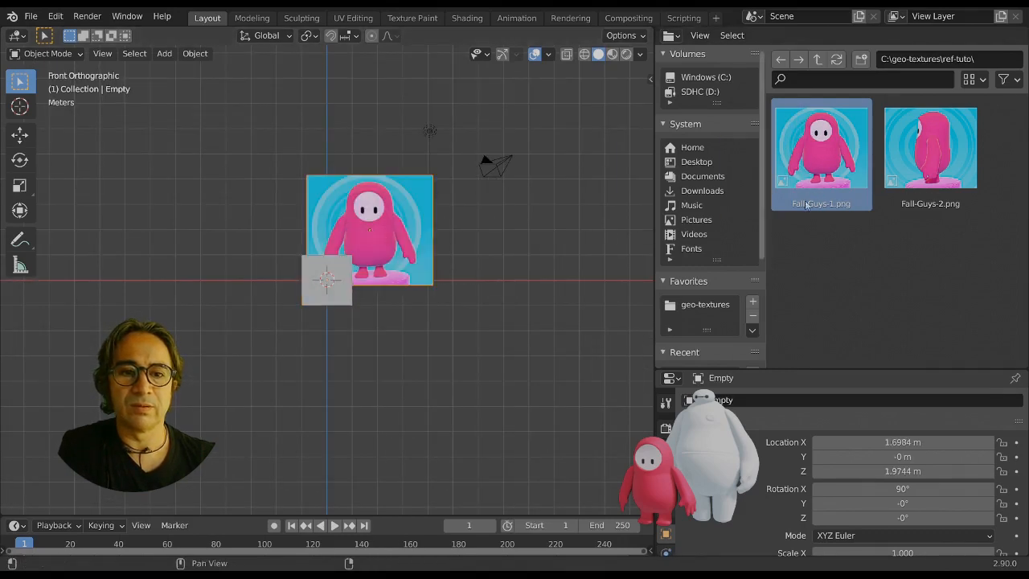
Add Fall-Guys-2.png to the scene as a reference image aligned to the right view.
key(KP_3)
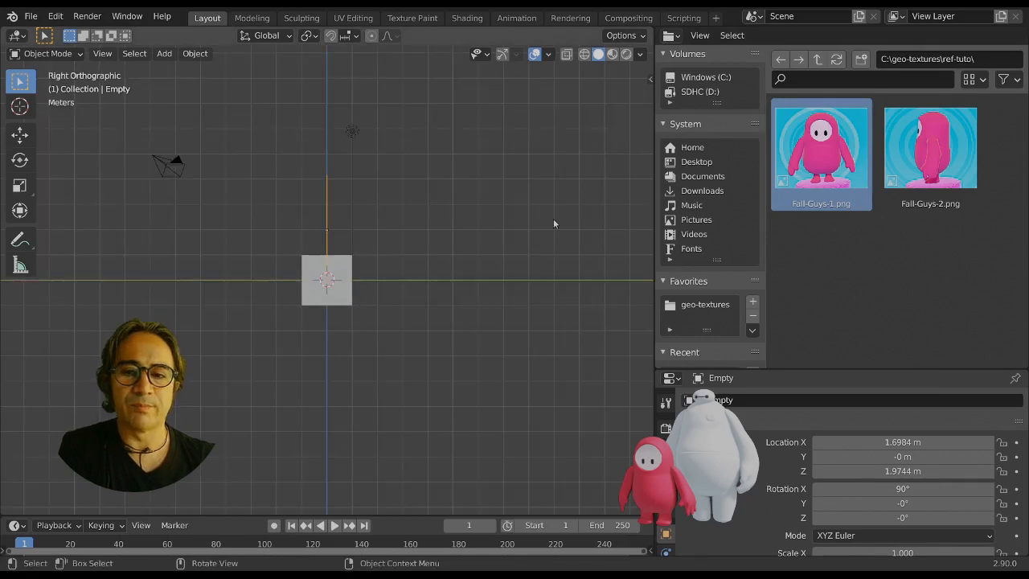
drag(924, 157, 352, 258)
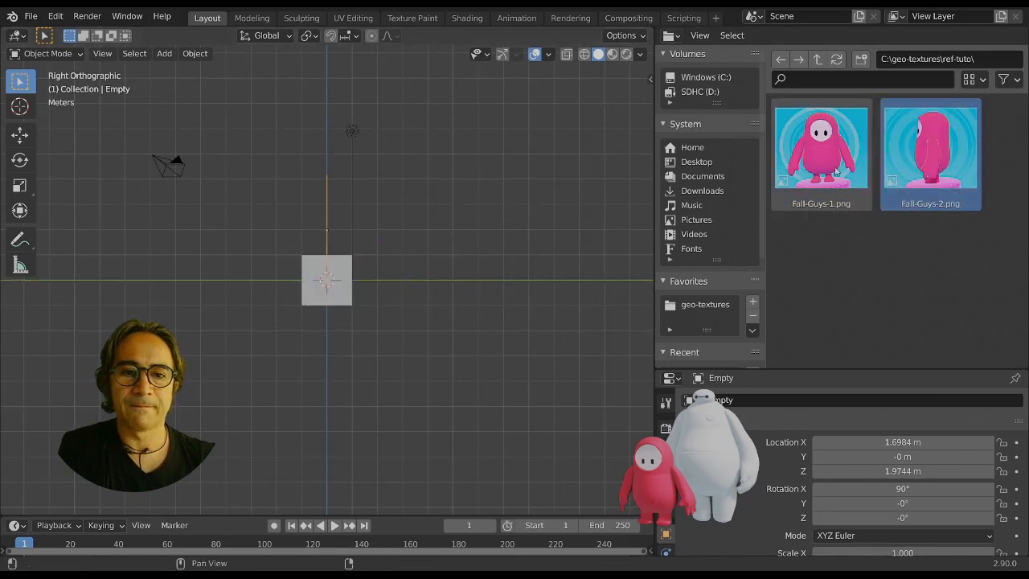
drag(926, 156, 343, 210)
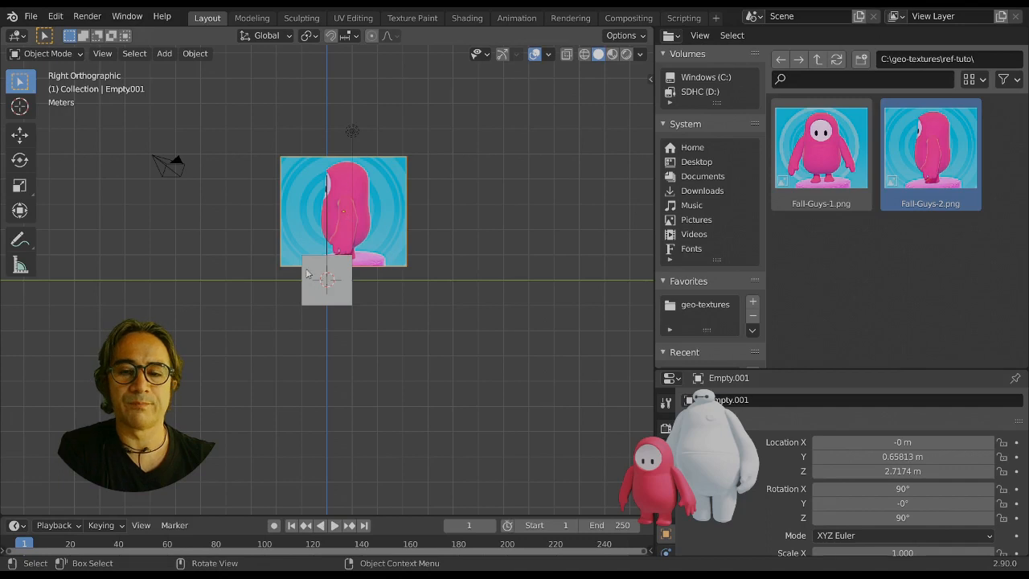
Clear the location of both reference images so they sit at the world origin.
middle_drag(307, 274, 400, 224)
click(399, 224)
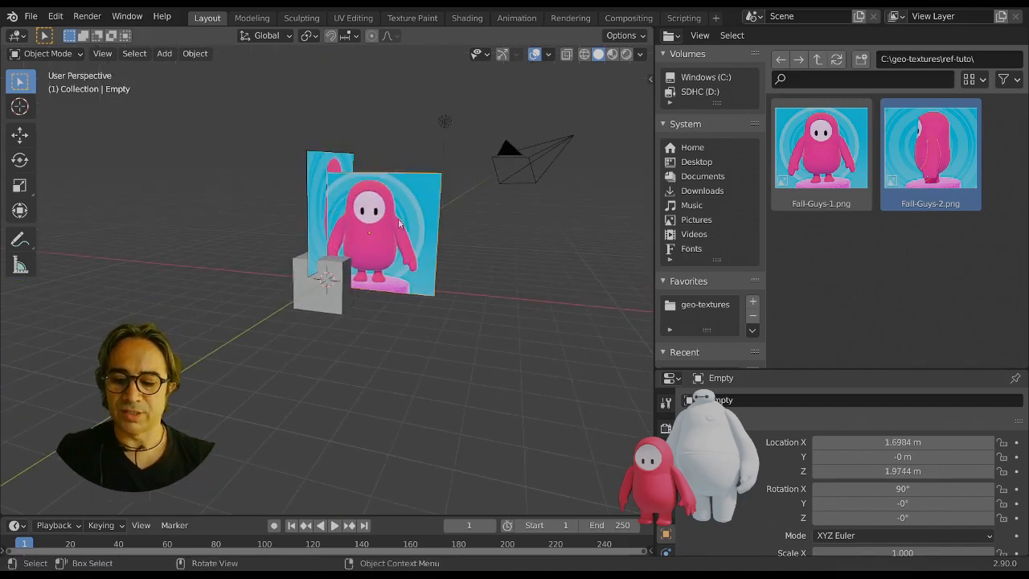
key(alt+g)
click(346, 167)
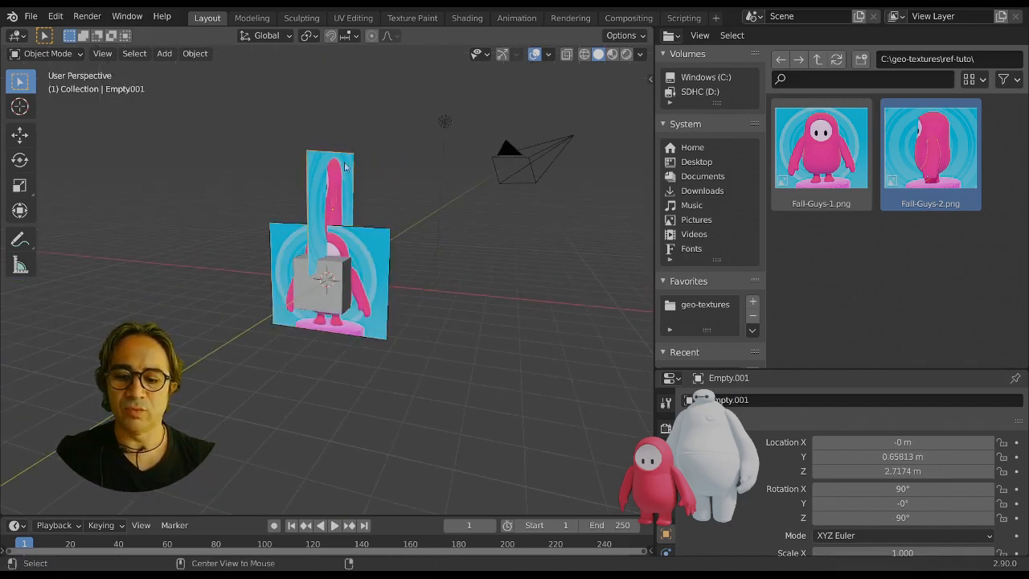
key(alt+g)
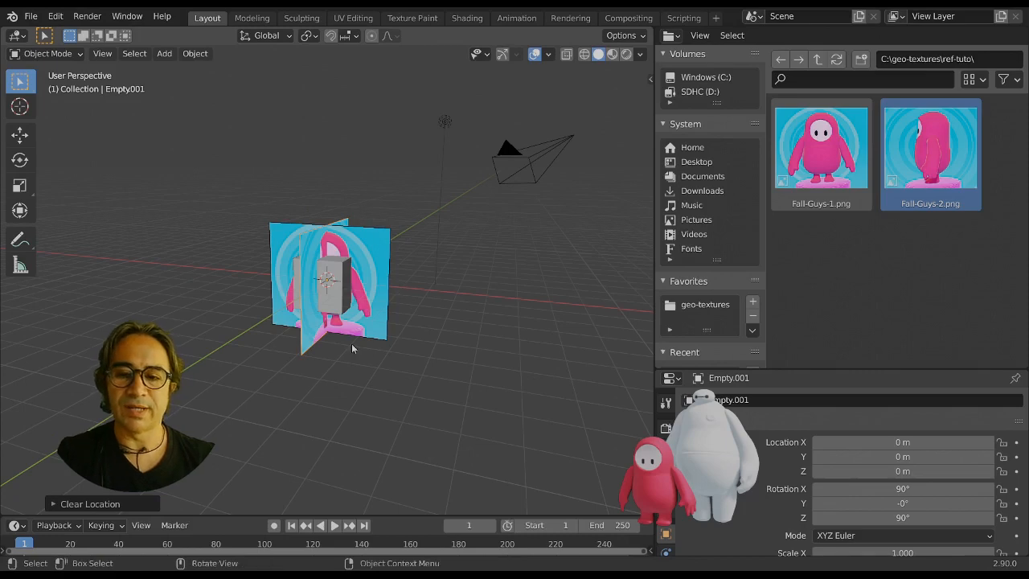
Raise the front reference image about 0.028 m along the Z axis.
key(KP_1)
scroll(351, 343, up, 4)
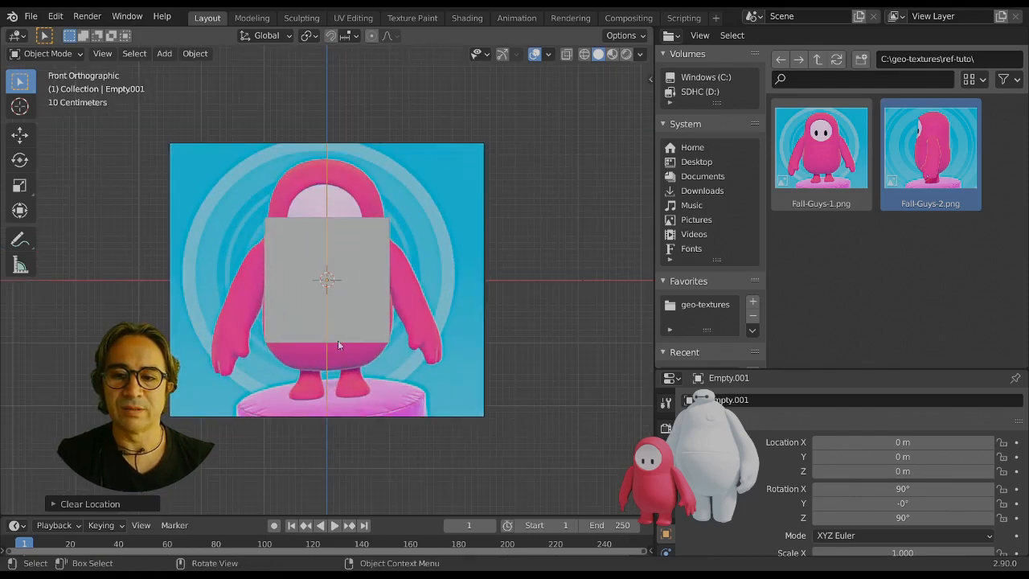
middle_drag(338, 344, 276, 268)
key(KP_3)
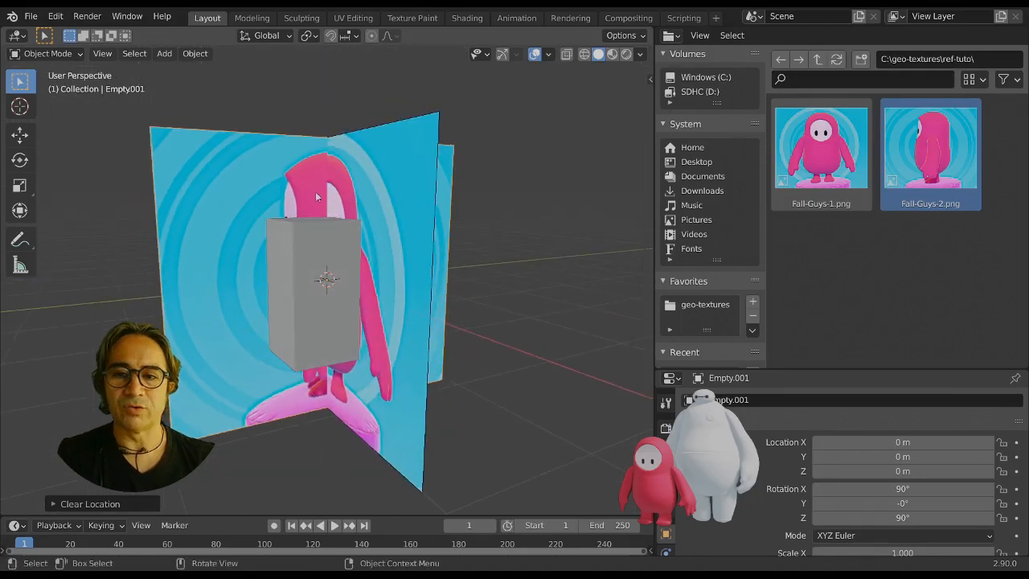
click(299, 162)
key(g)
key(z)
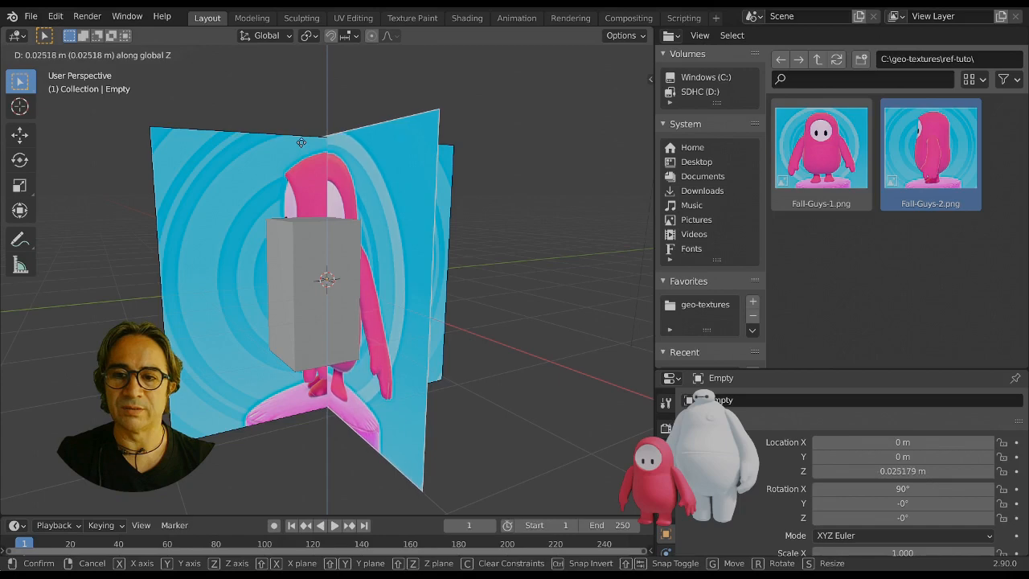
click(301, 145)
Compare the front and right views to check how the character's head and feet line up between both references.
middle_drag(305, 161, 346, 321)
key(KP_1)
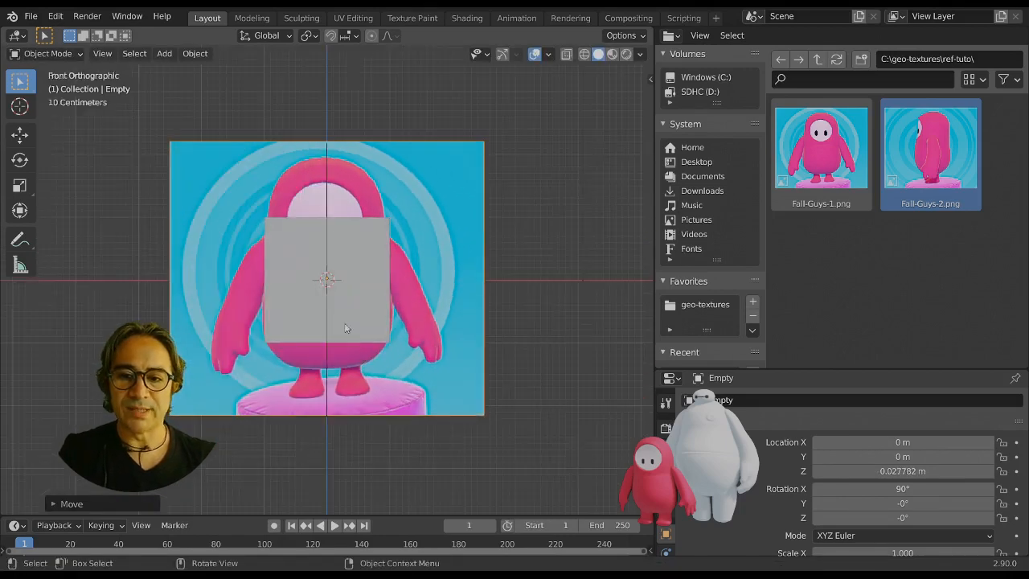
key(ctrl+KP_1)
key(KP_1)
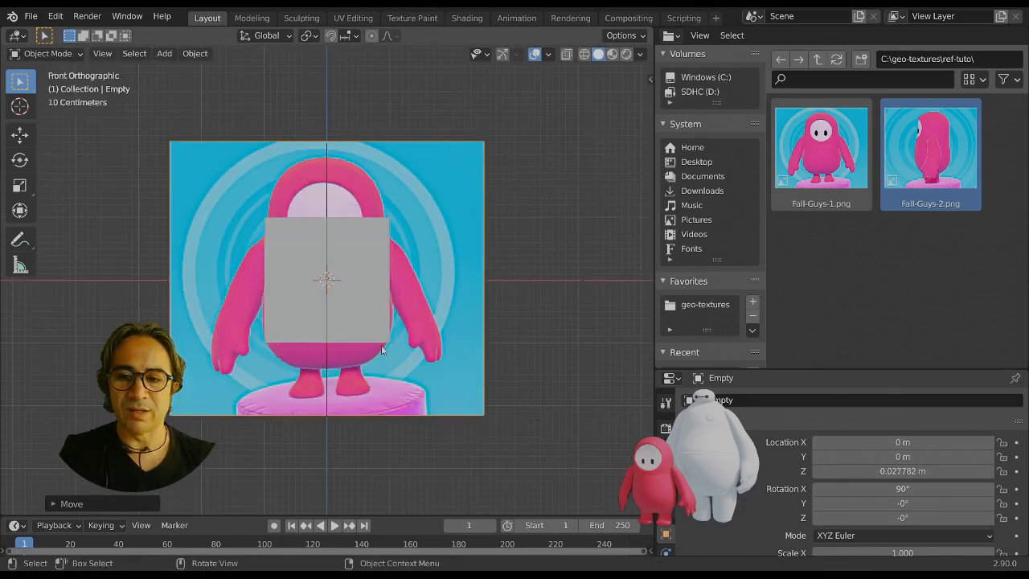
key(KP_3)
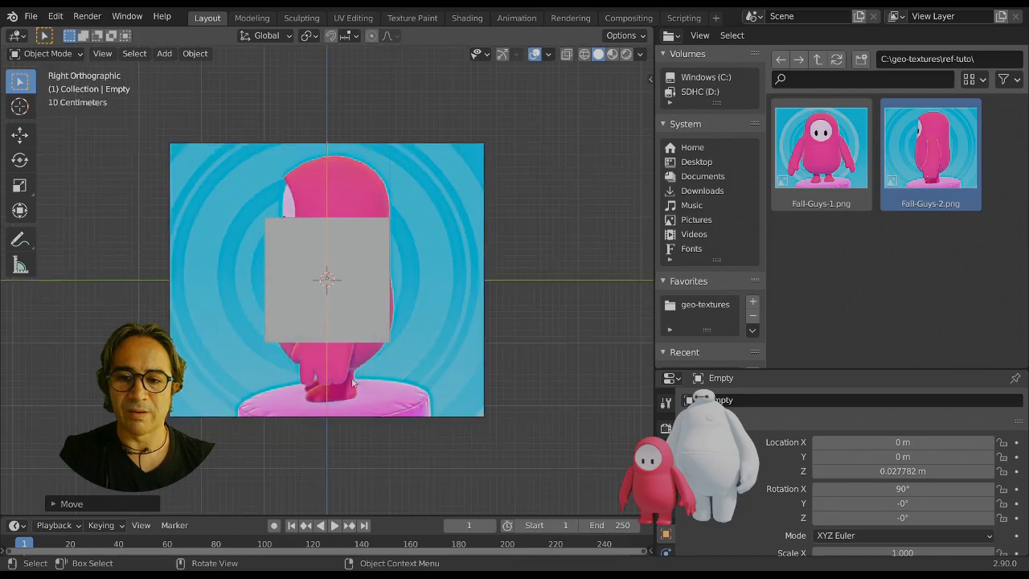
key(KP_1)
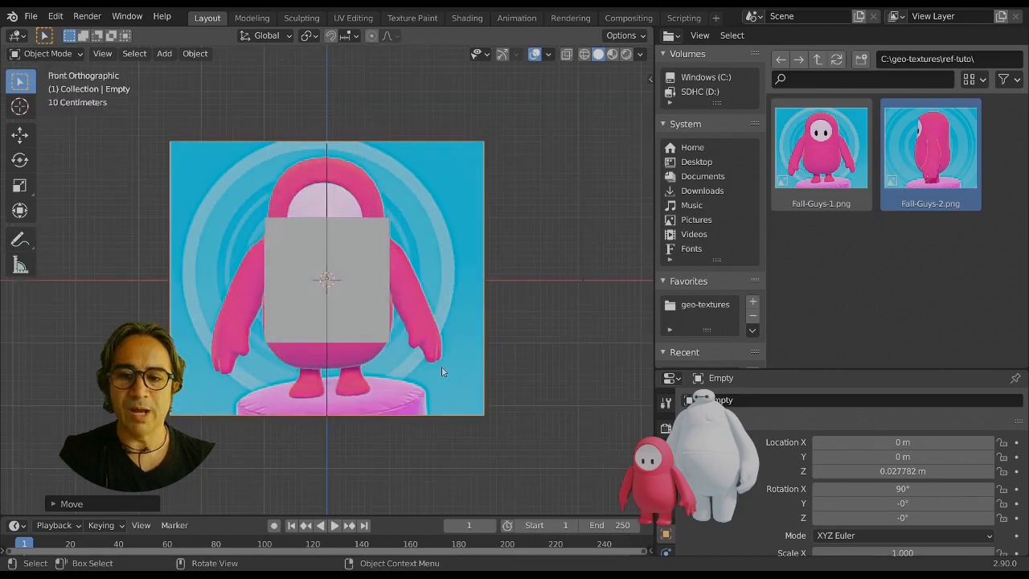
key(KP_6)
key(KP_6)
key(KP_3)
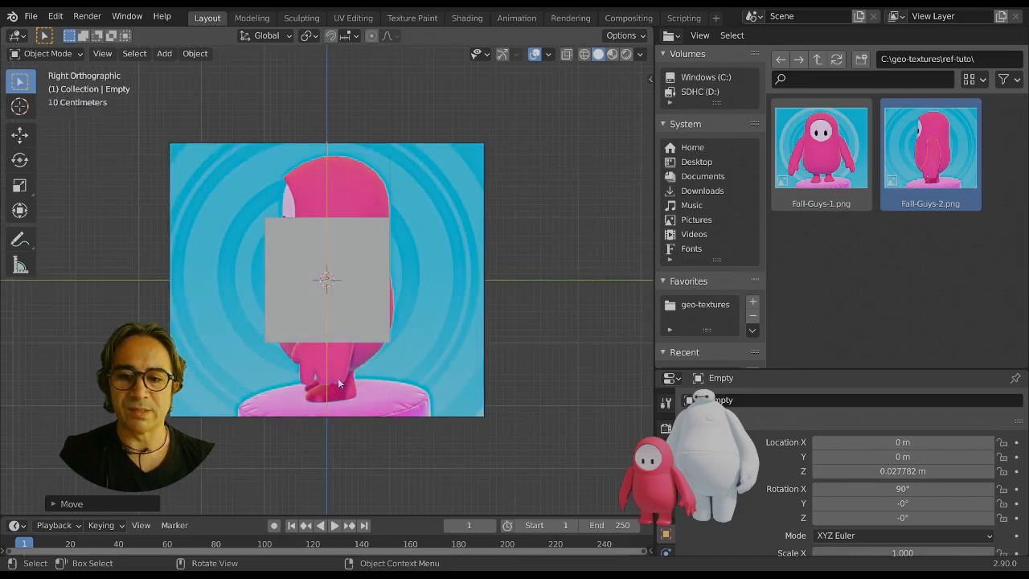
Scale the side reference image to about 0.943 and raise it about 0.091 m along Z to match the front one.
drag(398, 408, 400, 410)
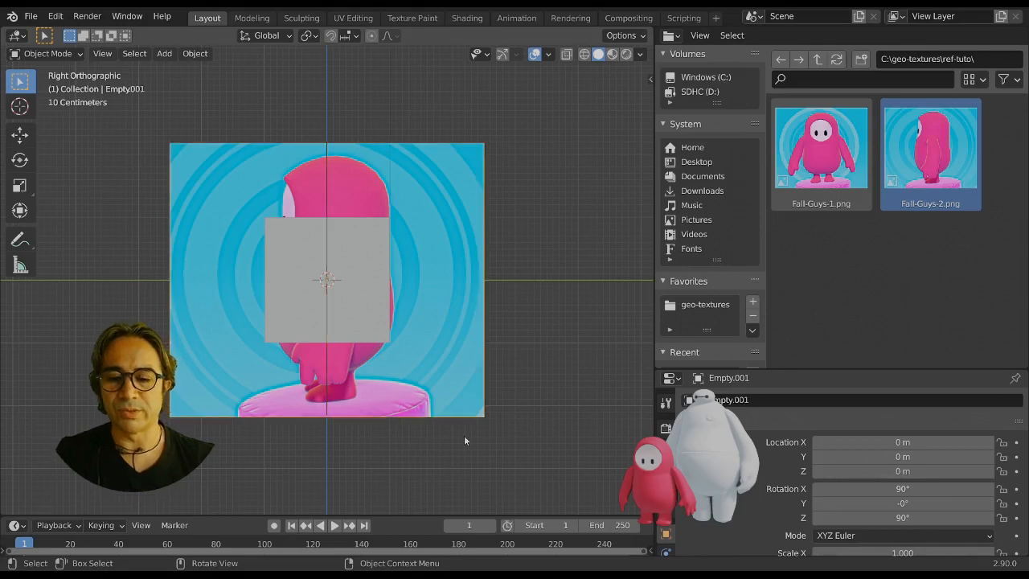
key(s)
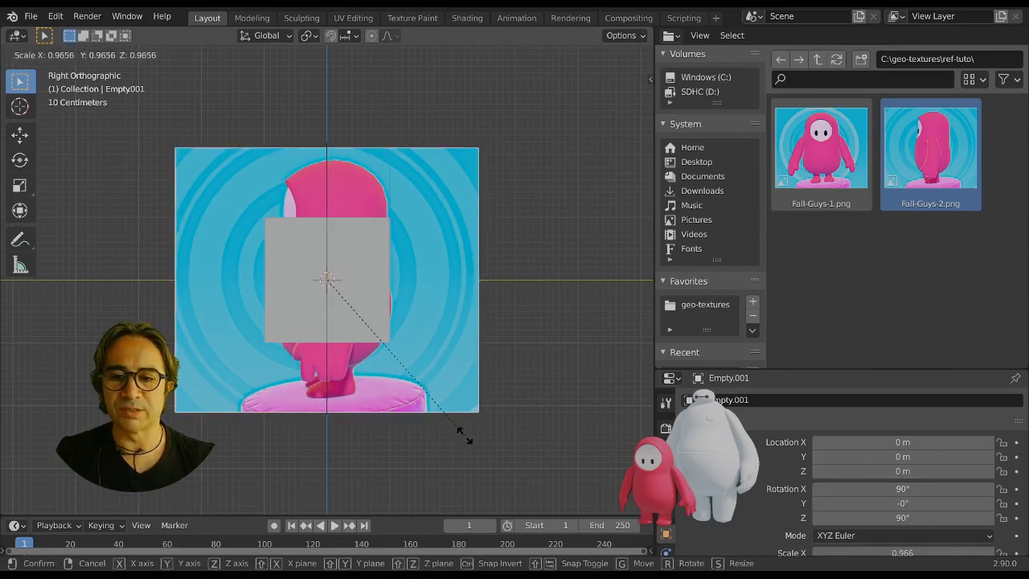
click(456, 430)
middle_drag(410, 368, 467, 368)
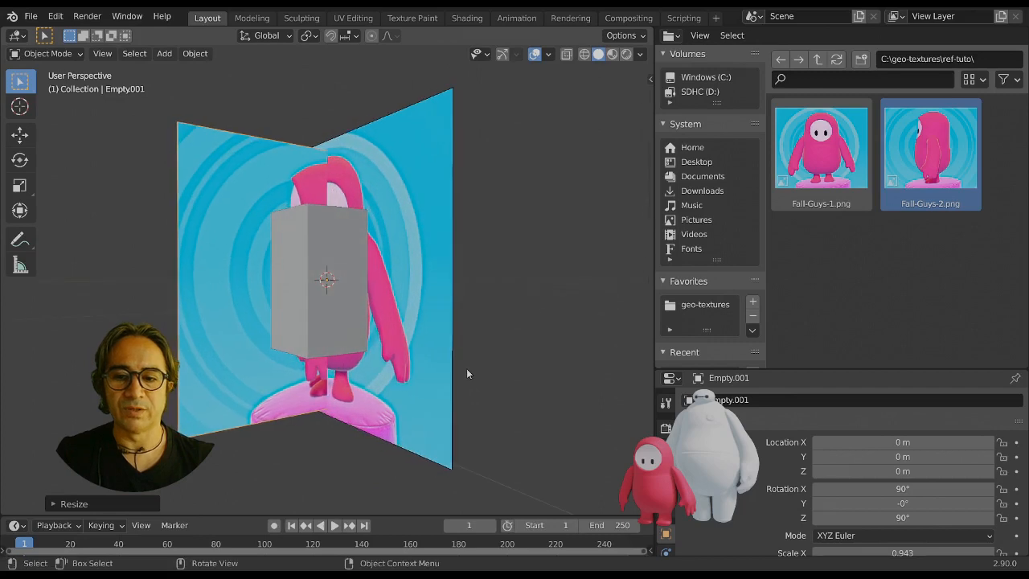
key(g)
key(z)
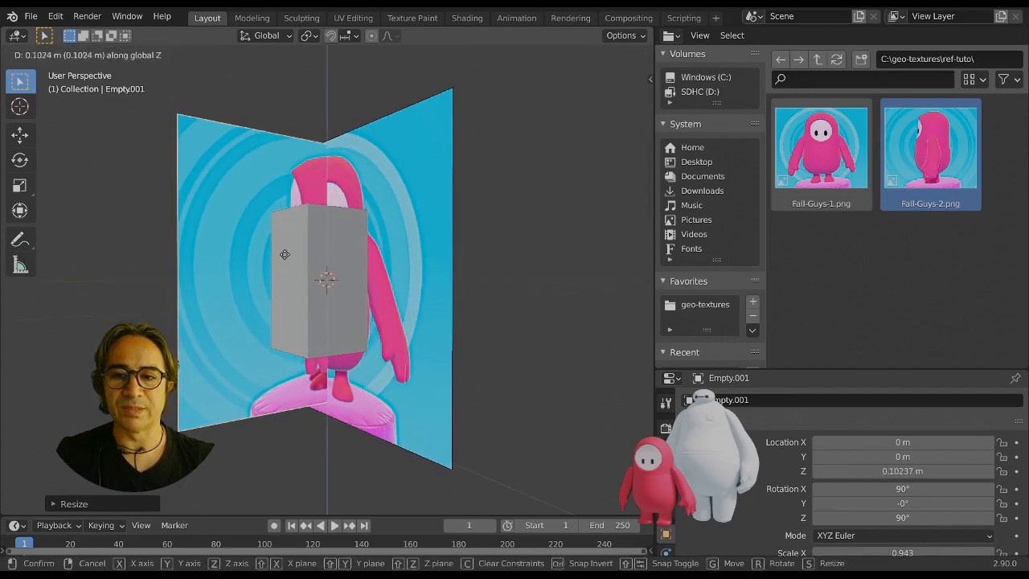
click(285, 256)
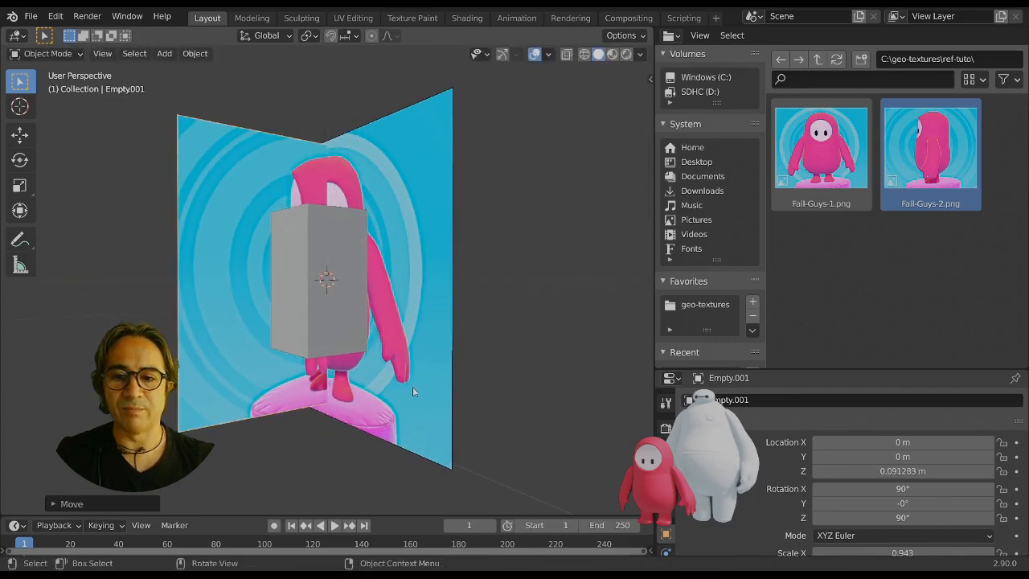
key(KP_1)
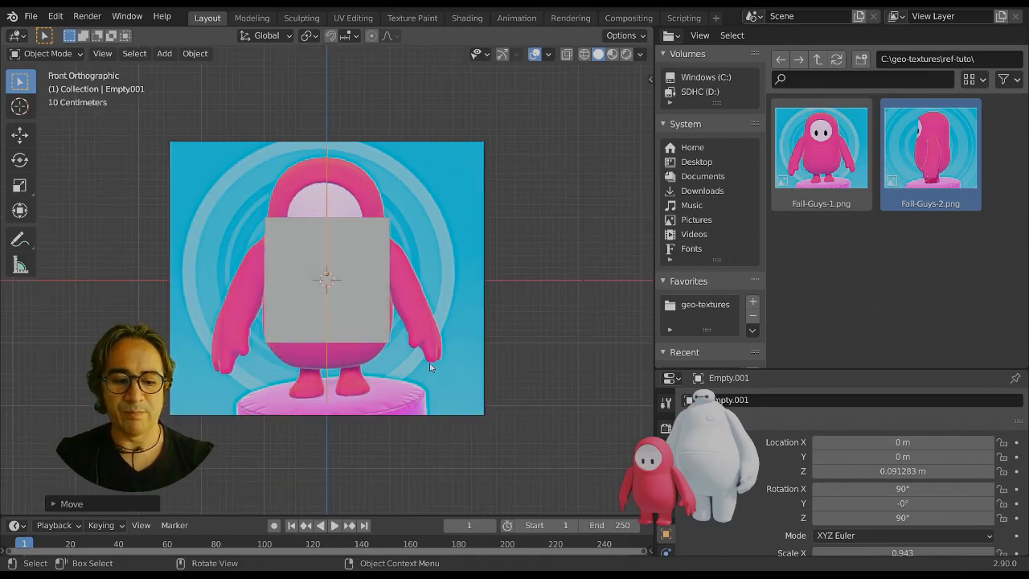
key(KP_3)
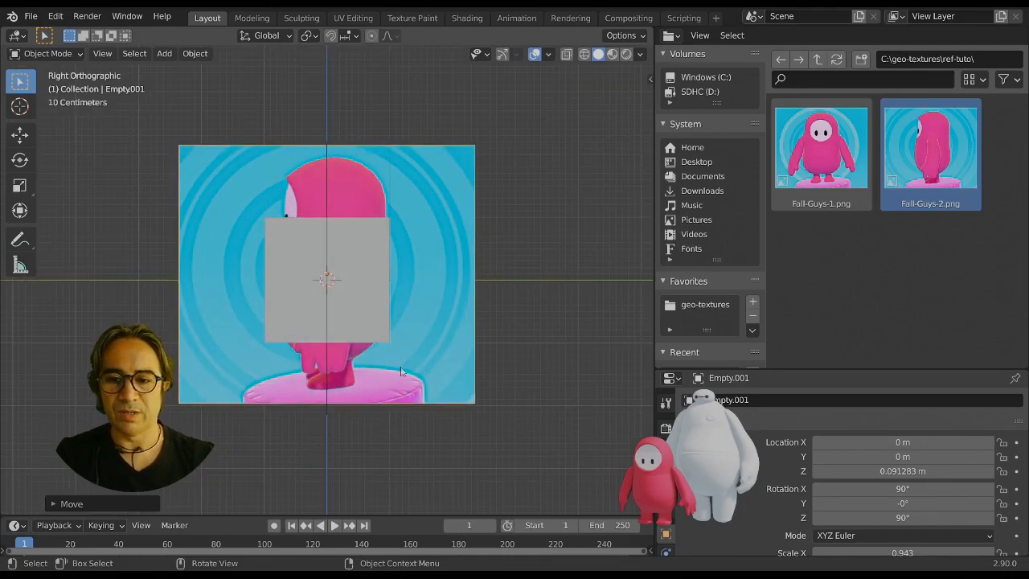
middle_drag(318, 368, 318, 146)
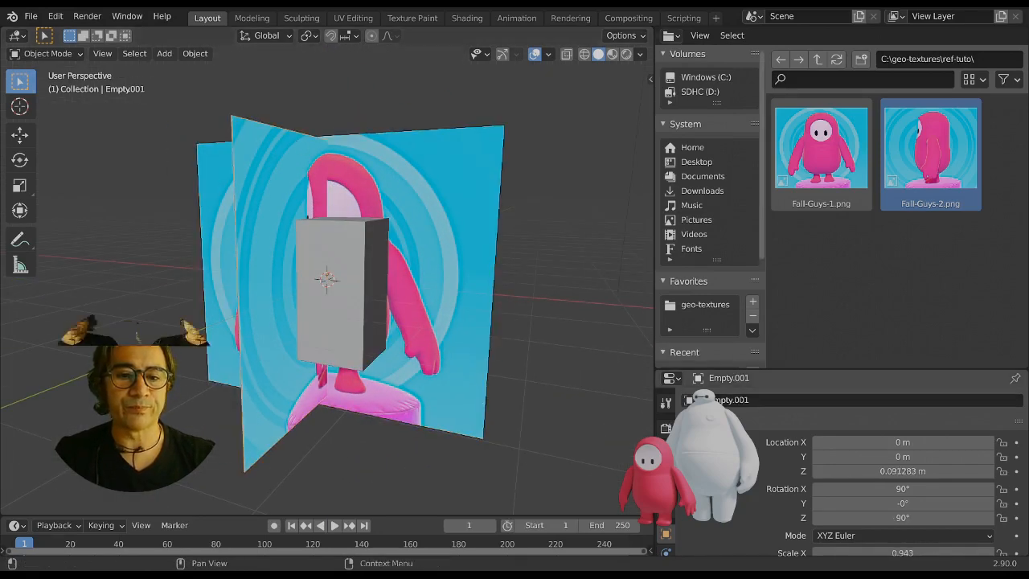
Enlarge the Properties editor, turn the File Browser area back into the Outliner, and widen the 3D viewport.
drag(703, 369, 714, 234)
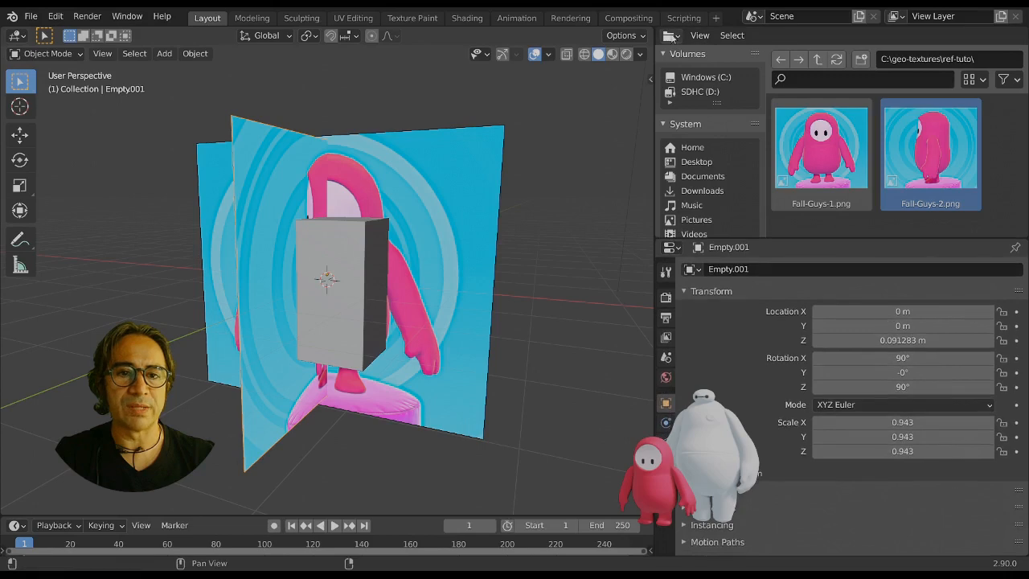
click(671, 36)
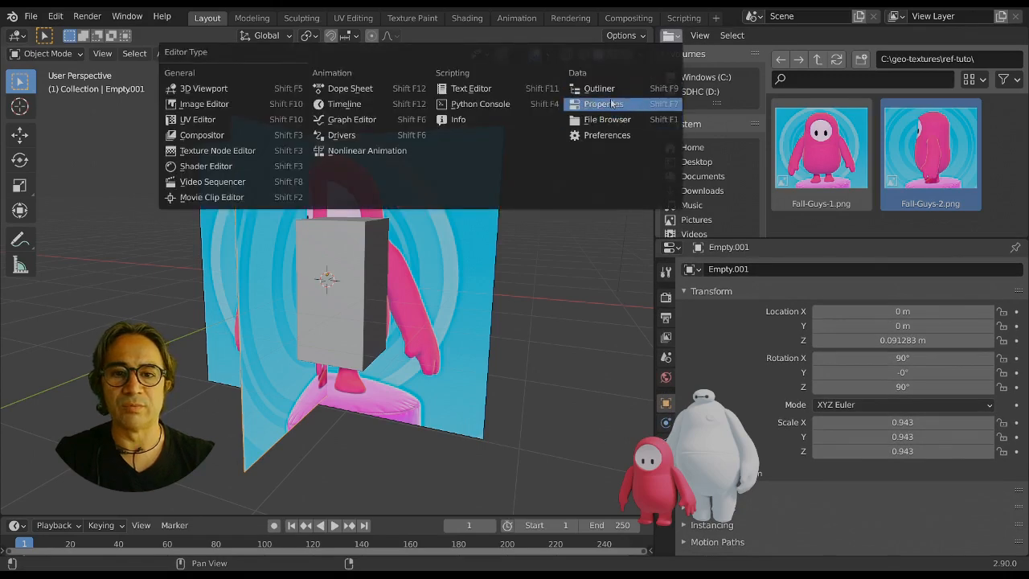
click(601, 90)
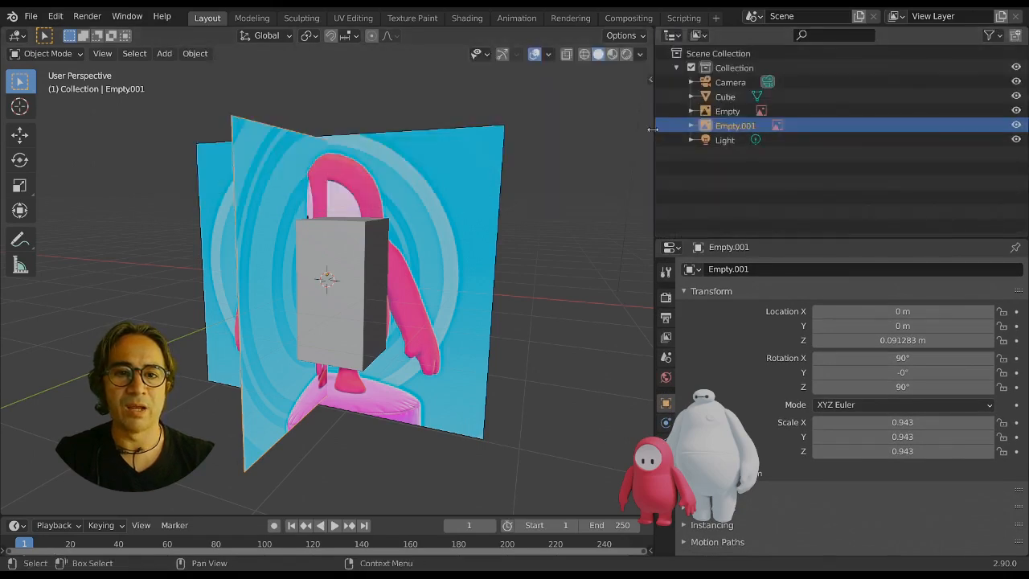
drag(652, 129, 760, 129)
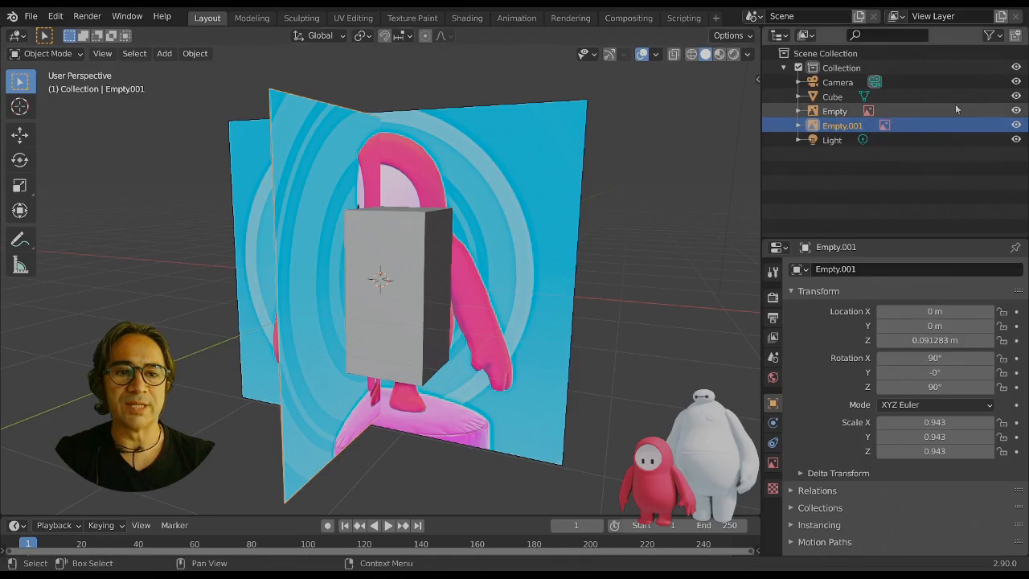
Enable transparency for the Fall-Guys-2.png side reference and lower its opacity.
click(773, 463)
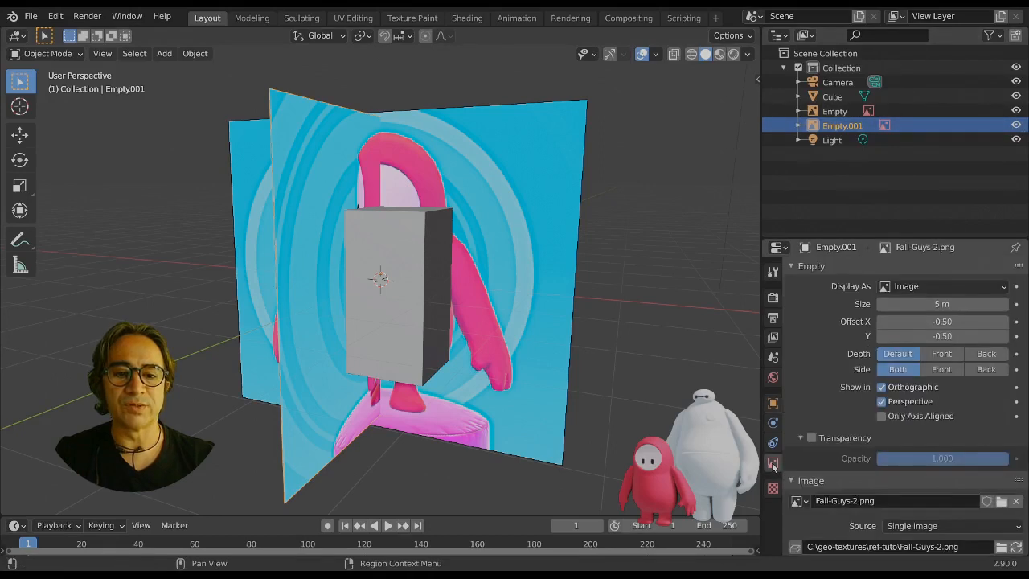
click(811, 438)
drag(959, 457, 884, 457)
Enable transparency for the Fall-Guys-1.png front reference and set its opacity to about 0.395.
click(574, 311)
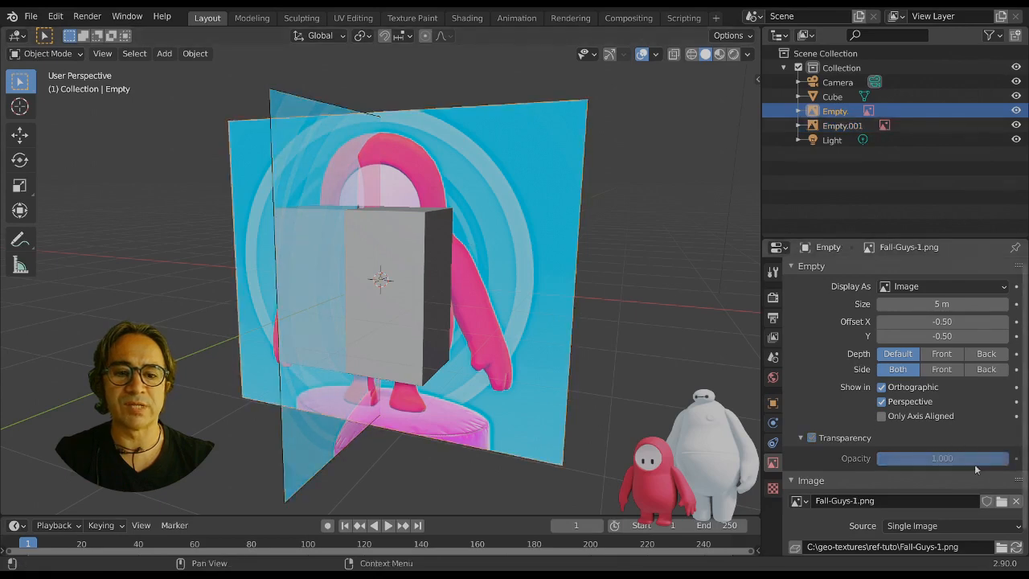
click(821, 441)
click(811, 438)
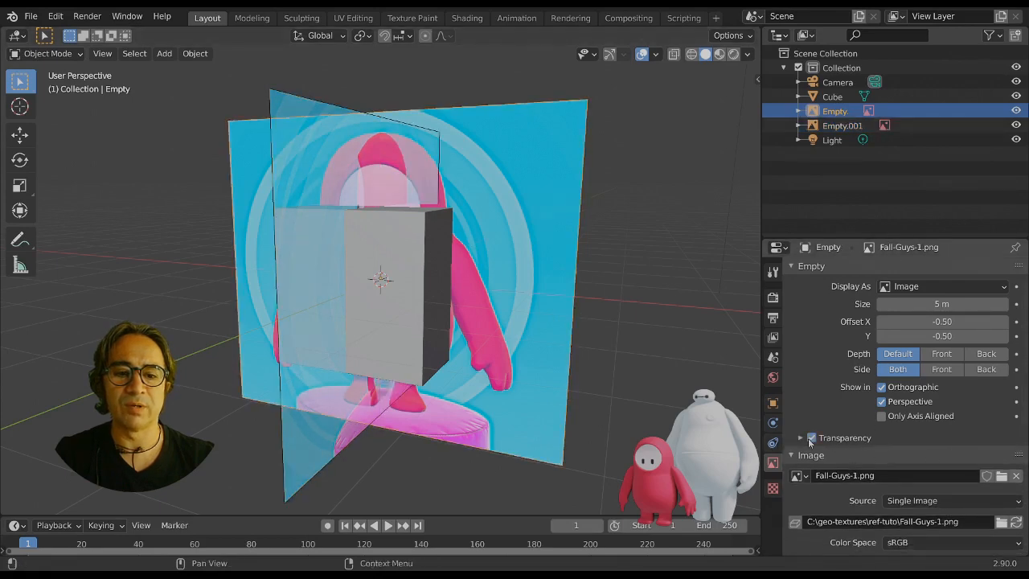
click(800, 438)
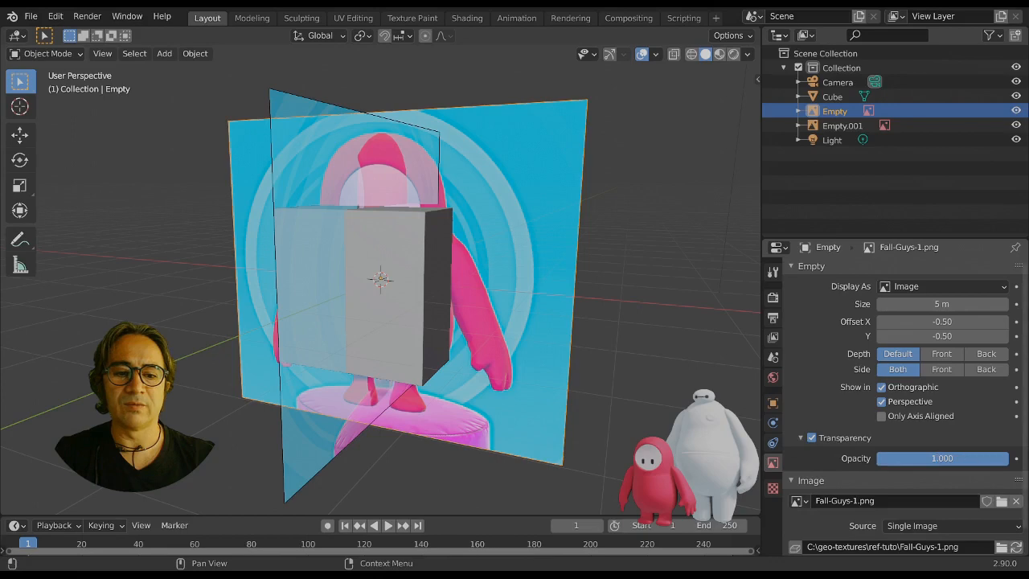
drag(964, 459, 900, 458)
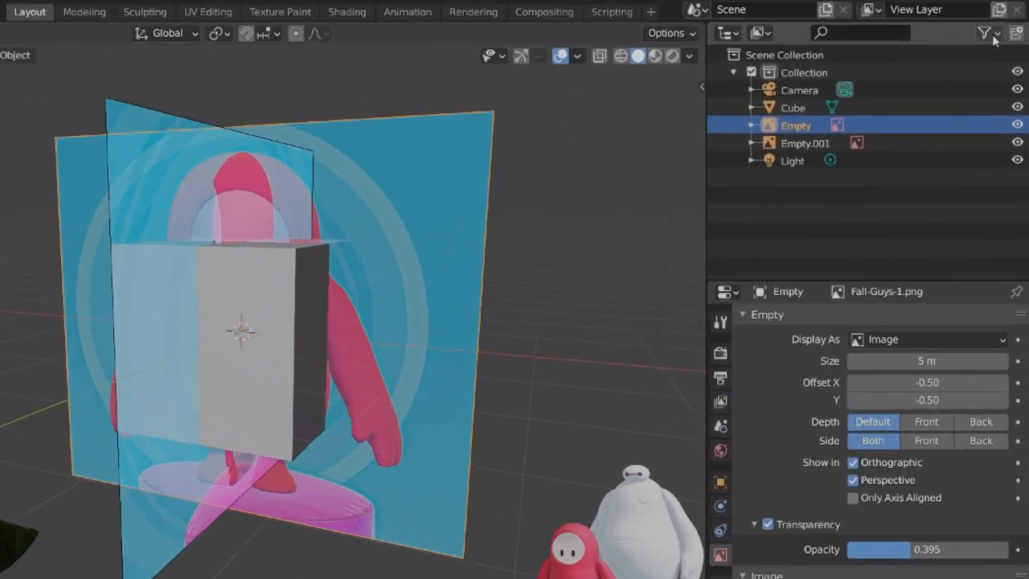
Show the selectability toggles in the Outliner and make both reference image empties, Empty and Empty.001, unselectable.
click(990, 35)
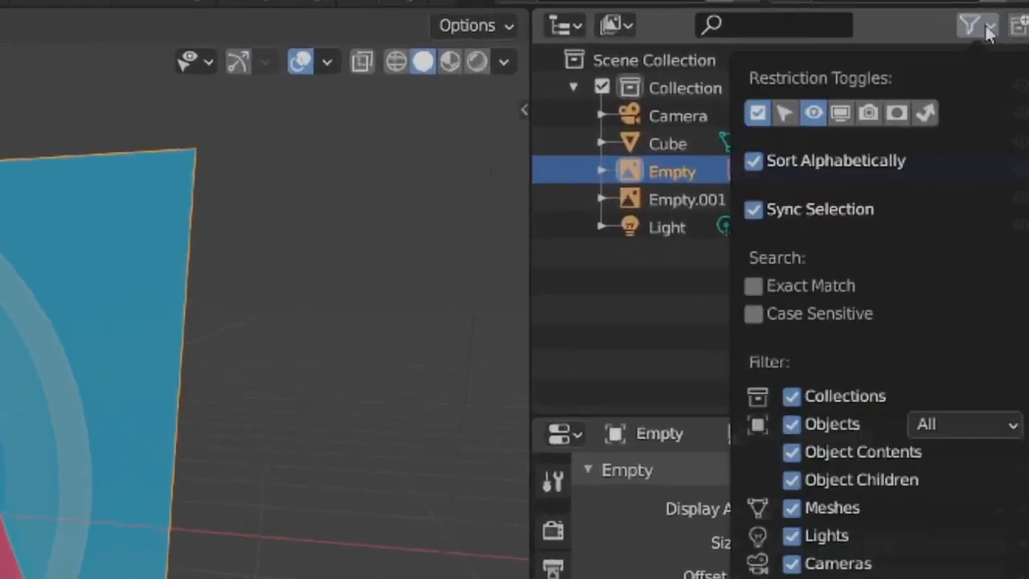
click(778, 115)
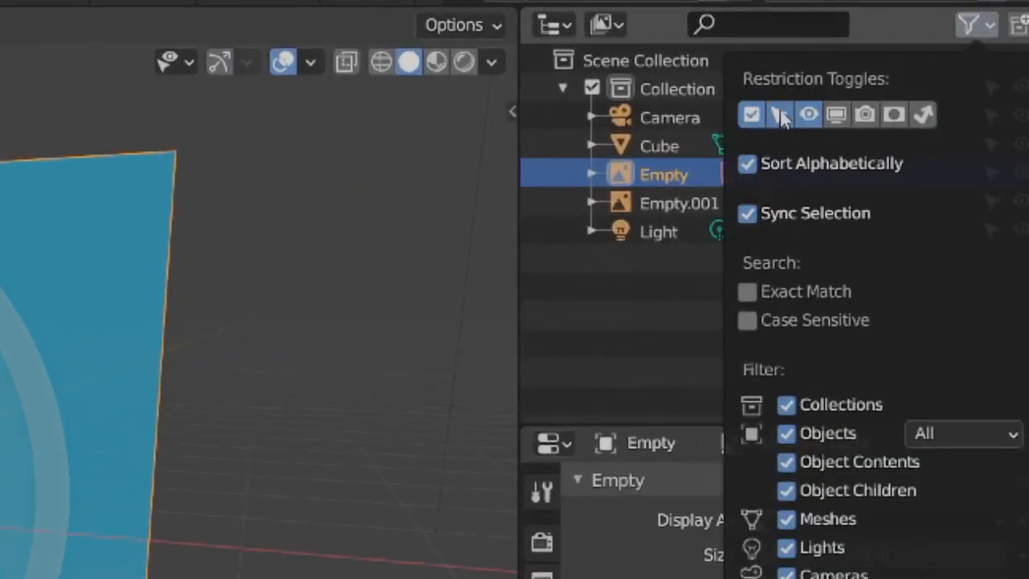
click(990, 173)
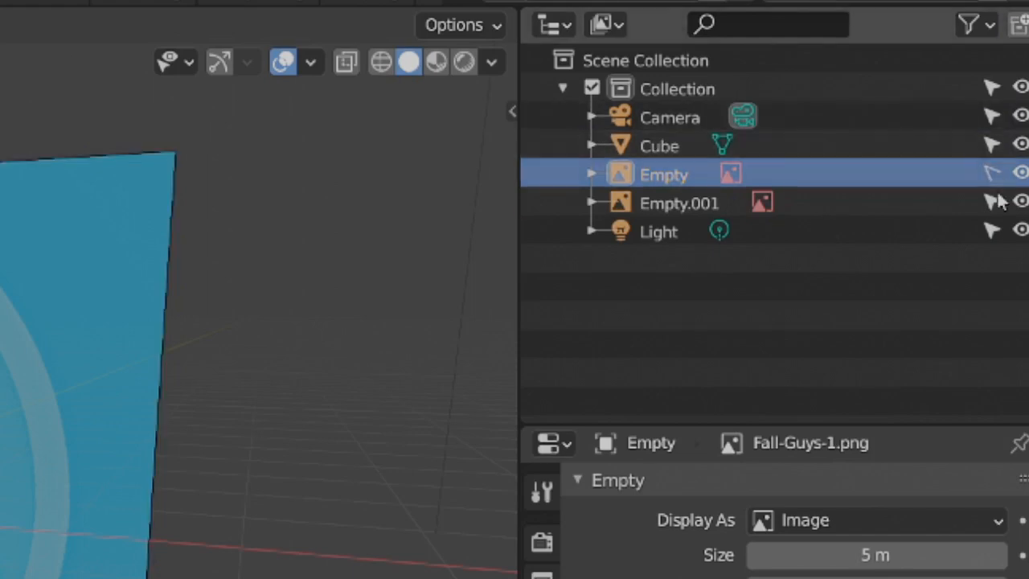
click(991, 201)
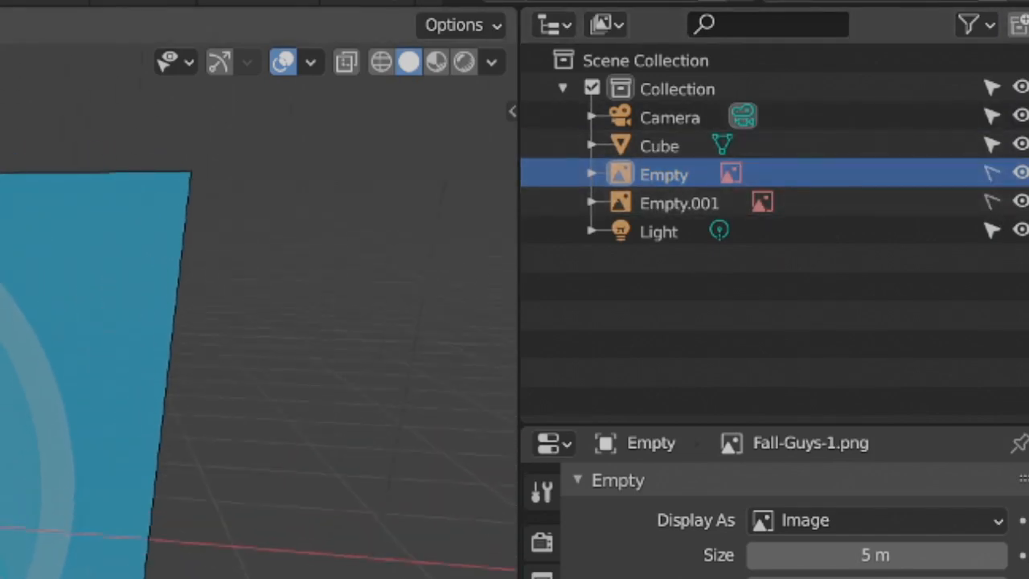
Select the cube, lower it along Z over the front reference's lower body, and slightly reduce its height with a Z-only scale.
click(658, 145)
scroll(257, 321, down, 2)
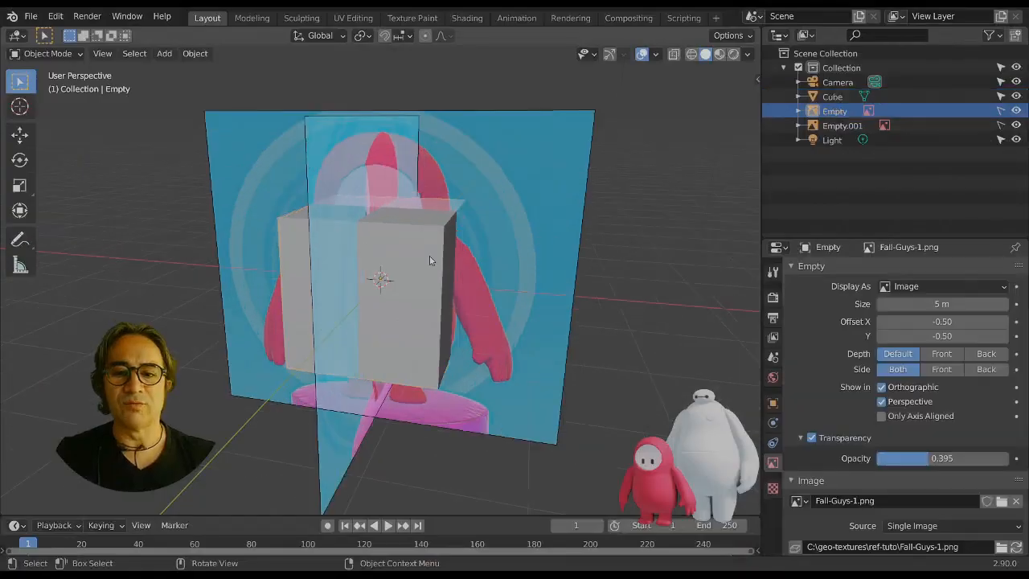
click(429, 256)
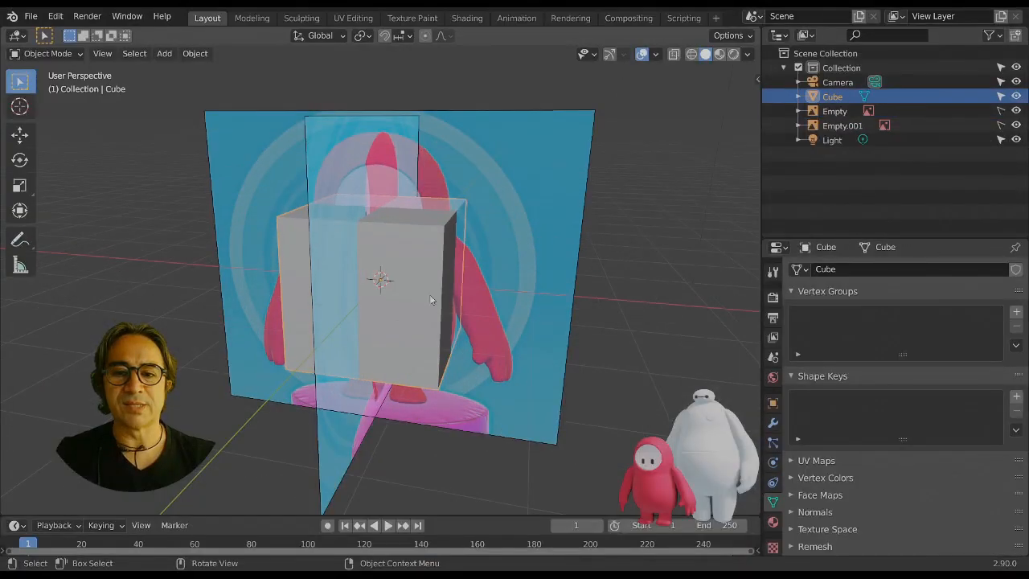
scroll(434, 298, down, 2)
key(KP_1)
scroll(437, 305, up, 2)
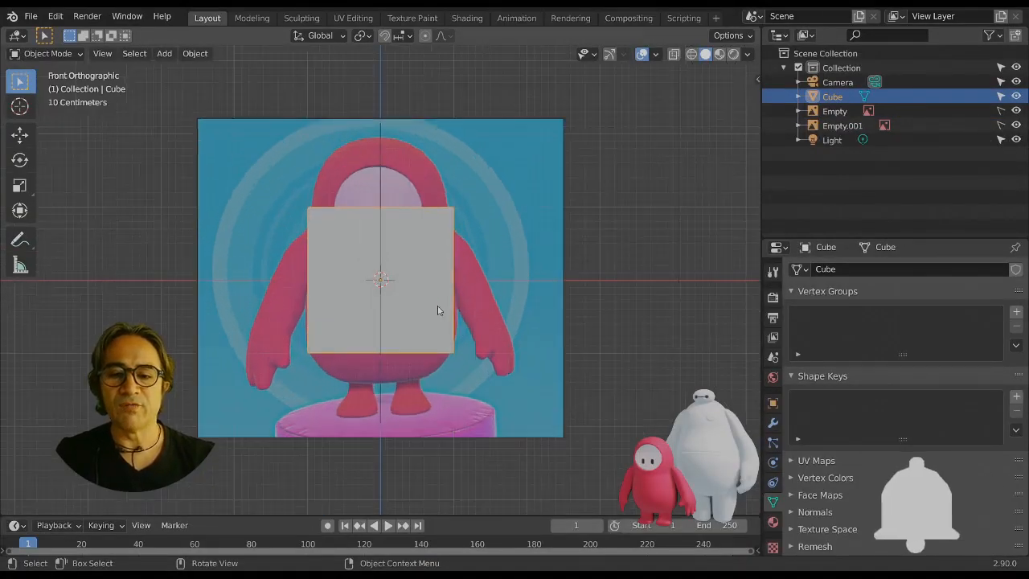
key(g)
key(z)
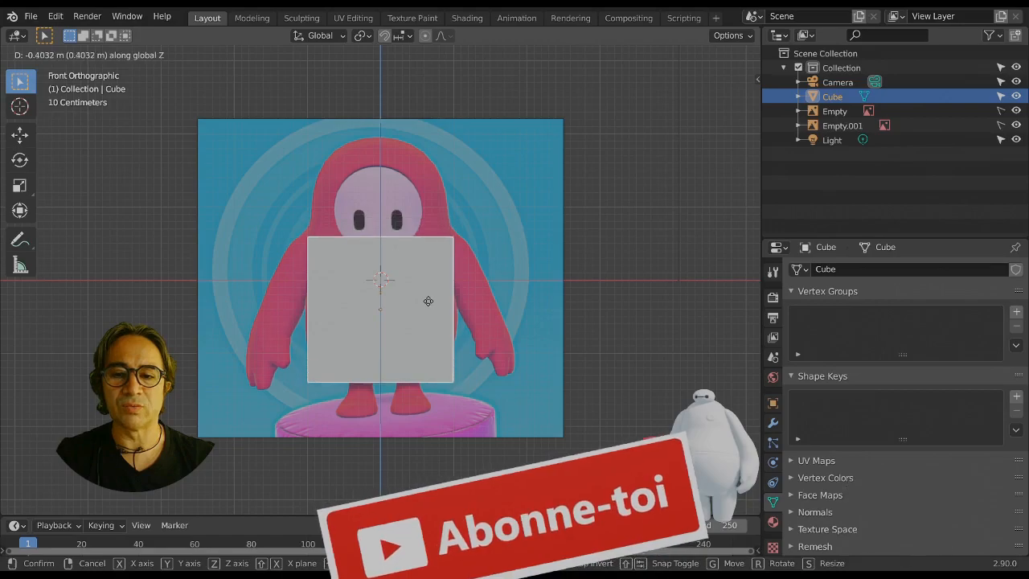
click(431, 312)
key(s)
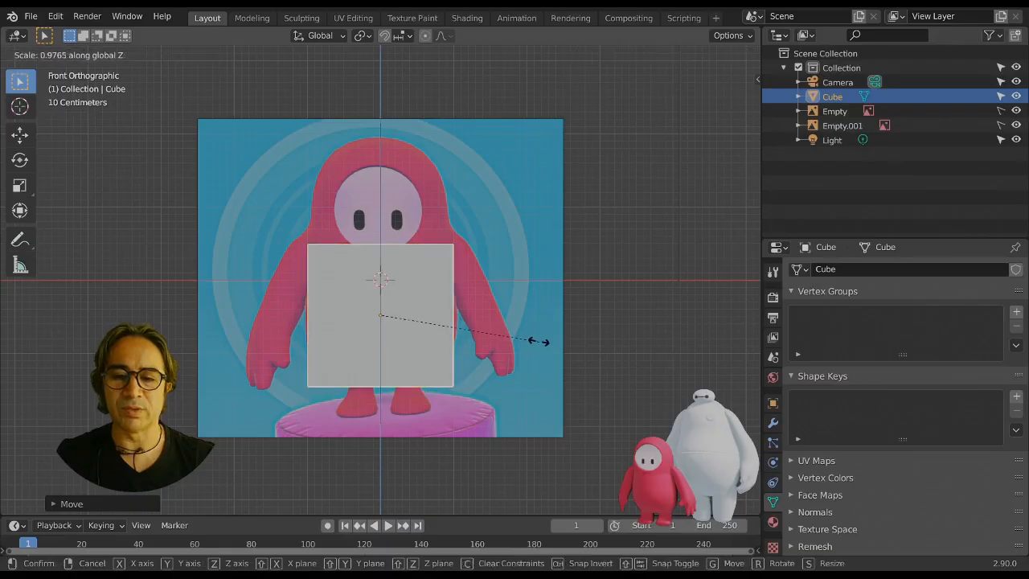
click(533, 340)
Enter Edit Mode on the cube with edge selection and turn on the Shortcut VUr key display.
middle_drag(533, 340, 484, 295)
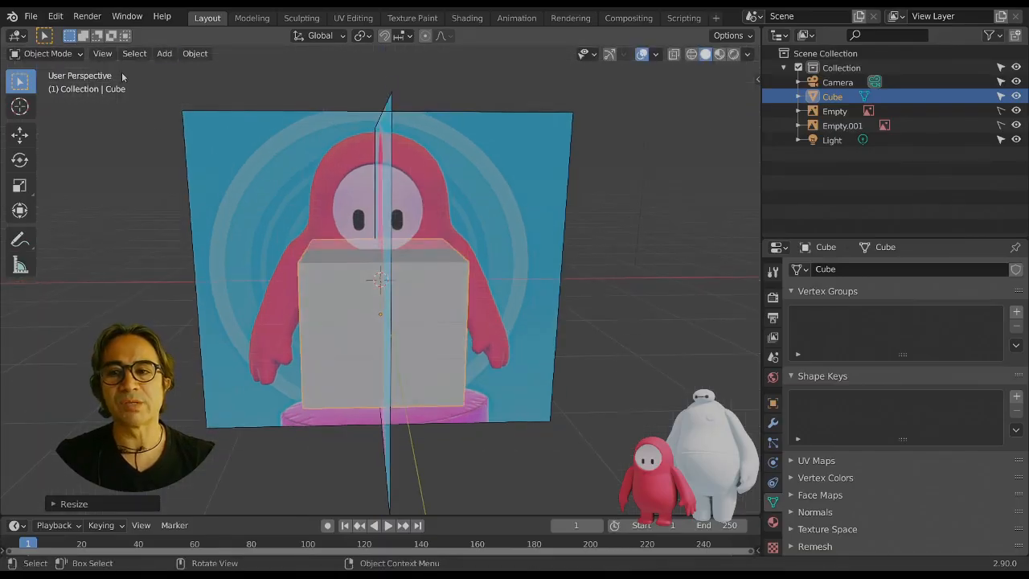
key(Tab)
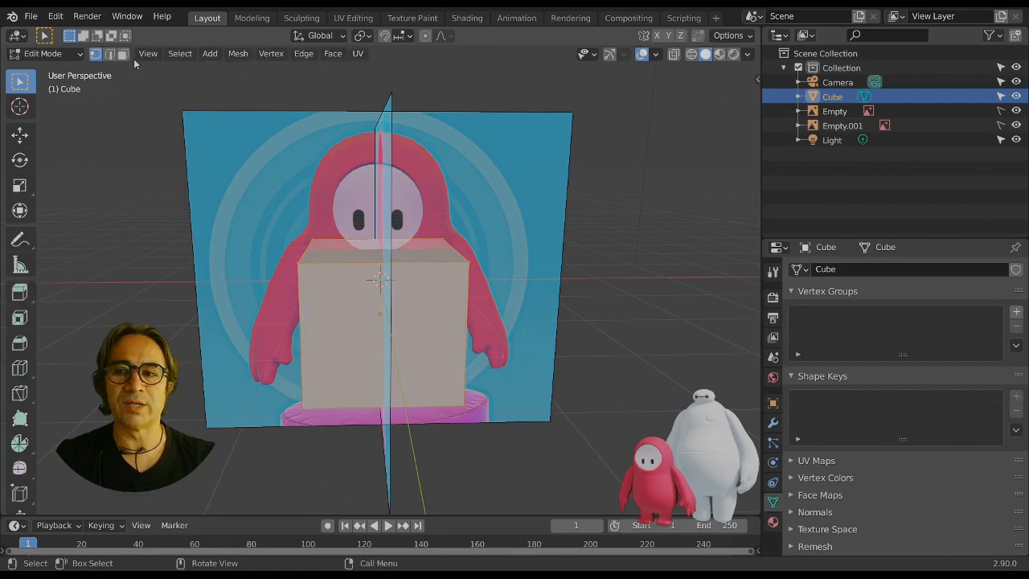
click(753, 79)
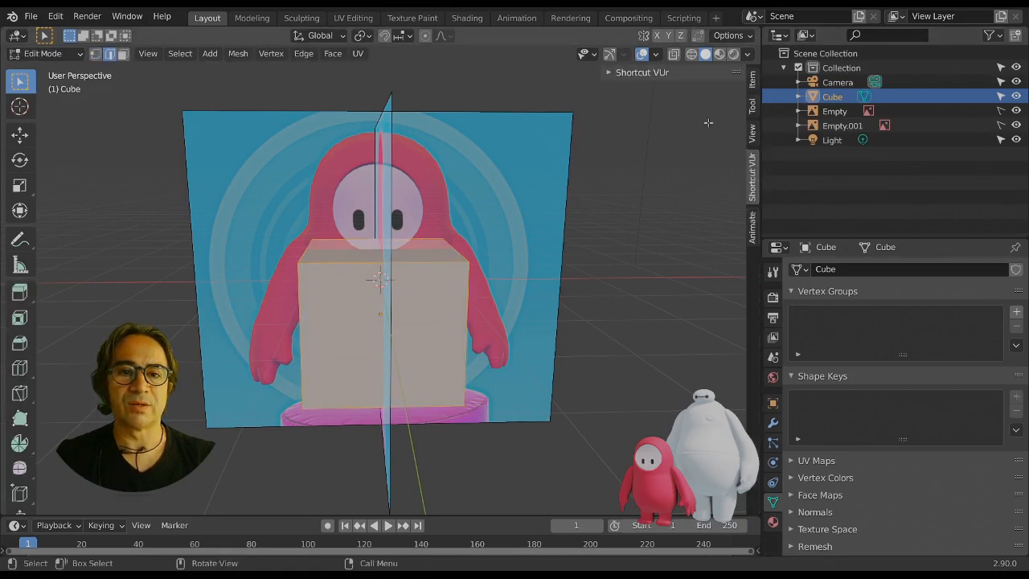
click(611, 73)
click(674, 92)
click(609, 72)
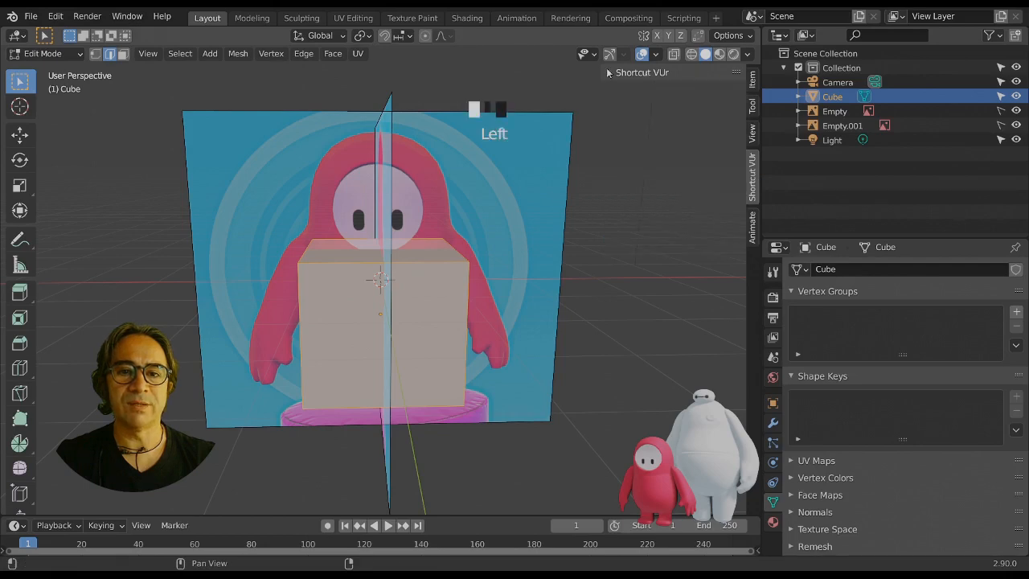
Move the cube's entire mesh slightly downward within Edit Mode.
middle_drag(463, 348, 460, 329)
scroll(459, 329, up, 1)
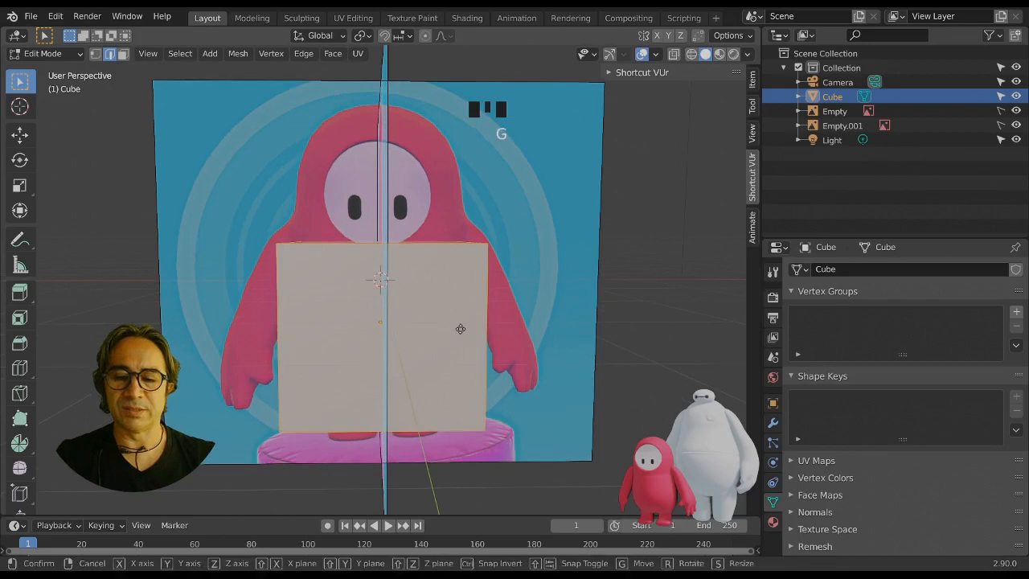
key(g)
click(459, 335)
middle_drag(401, 280, 424, 286)
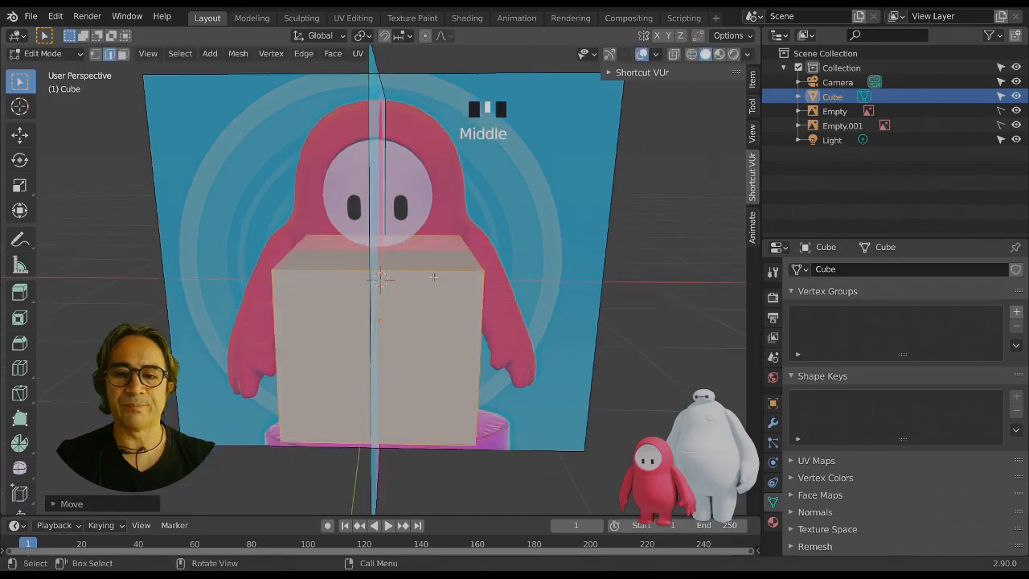
Using face selection in front view, extrude the cube's top face upward to near the top of the reference head.
key(Tab)
key(Tab)
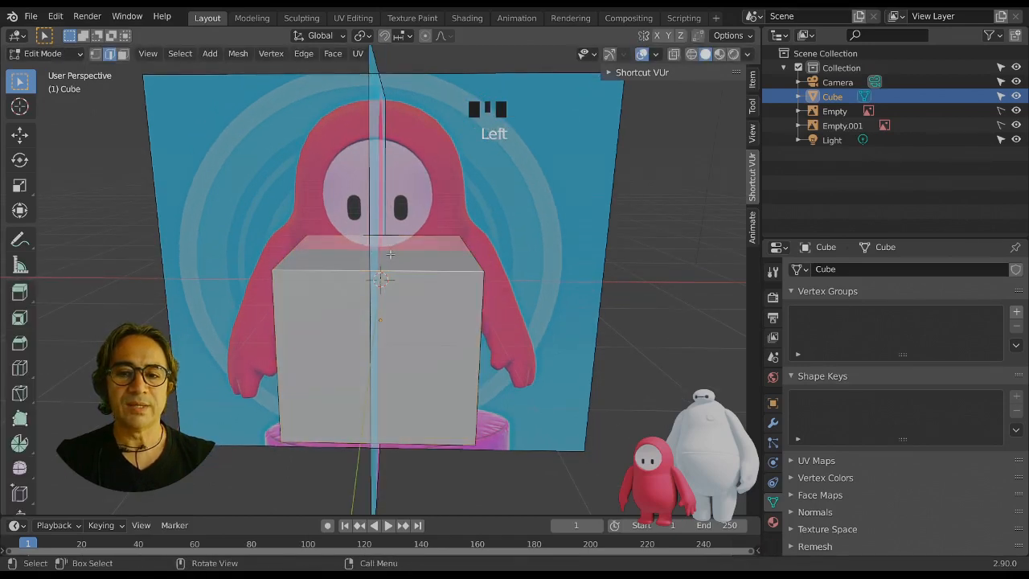
click(123, 54)
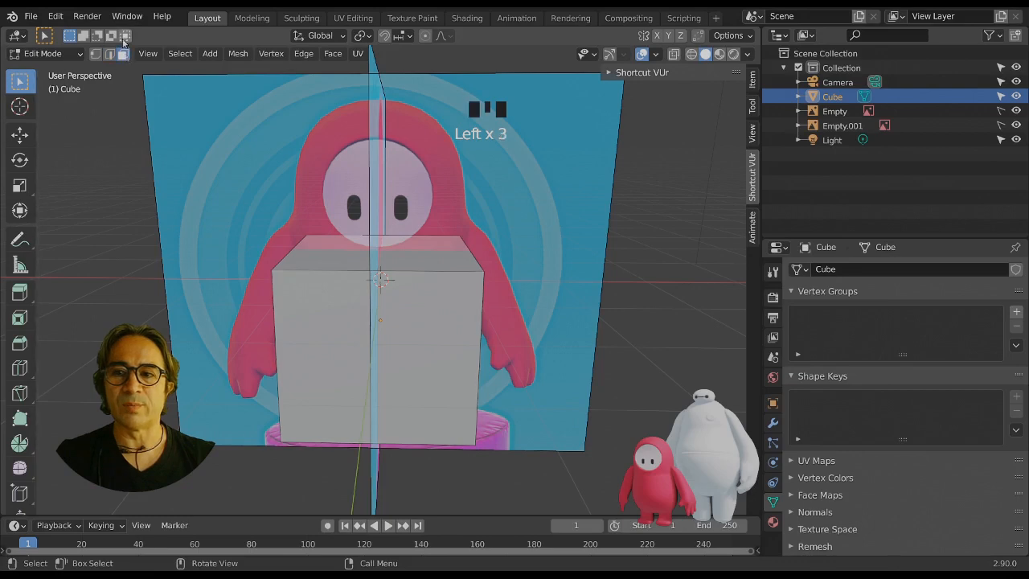
click(391, 250)
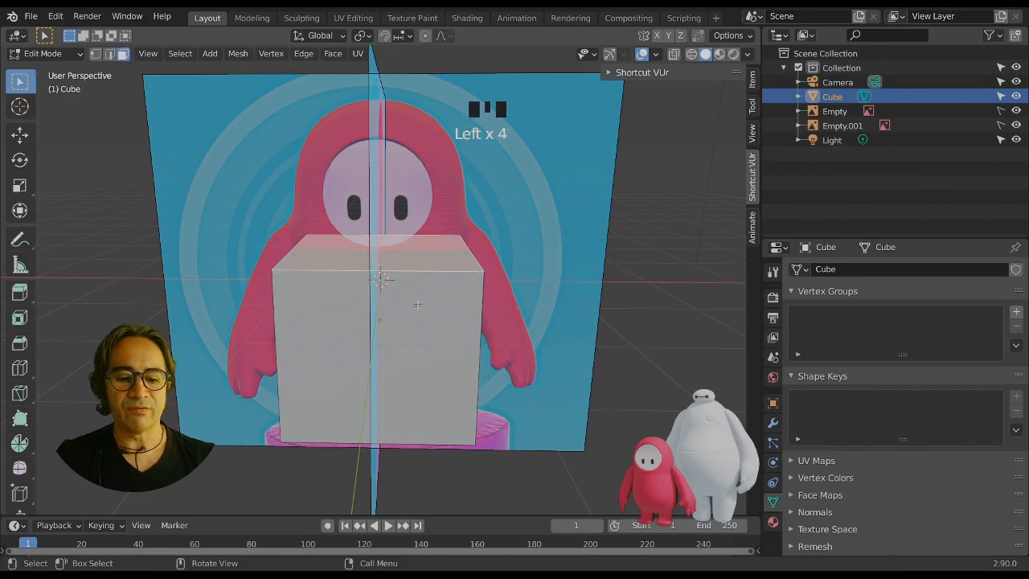
key(KP_1)
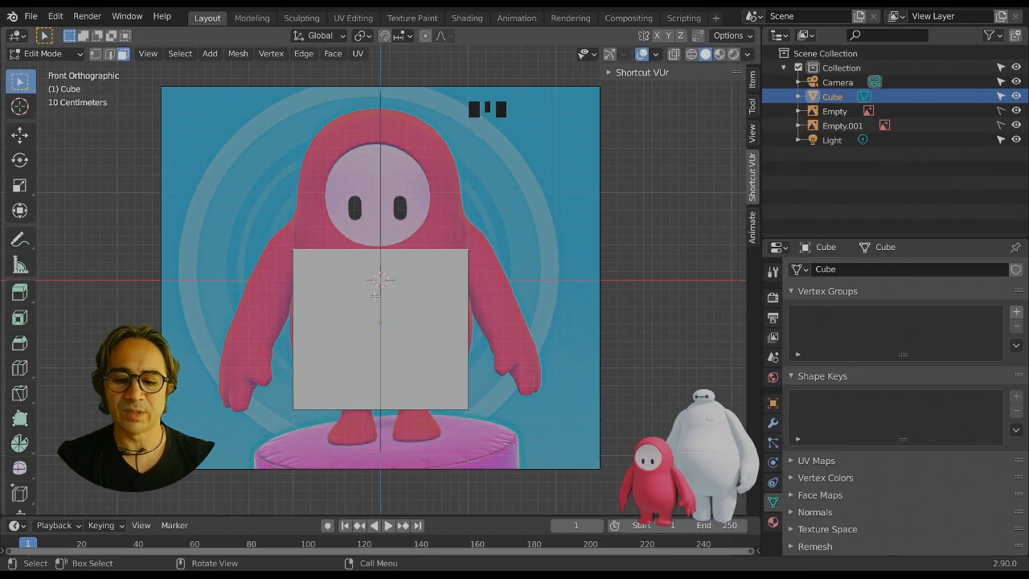
key(e)
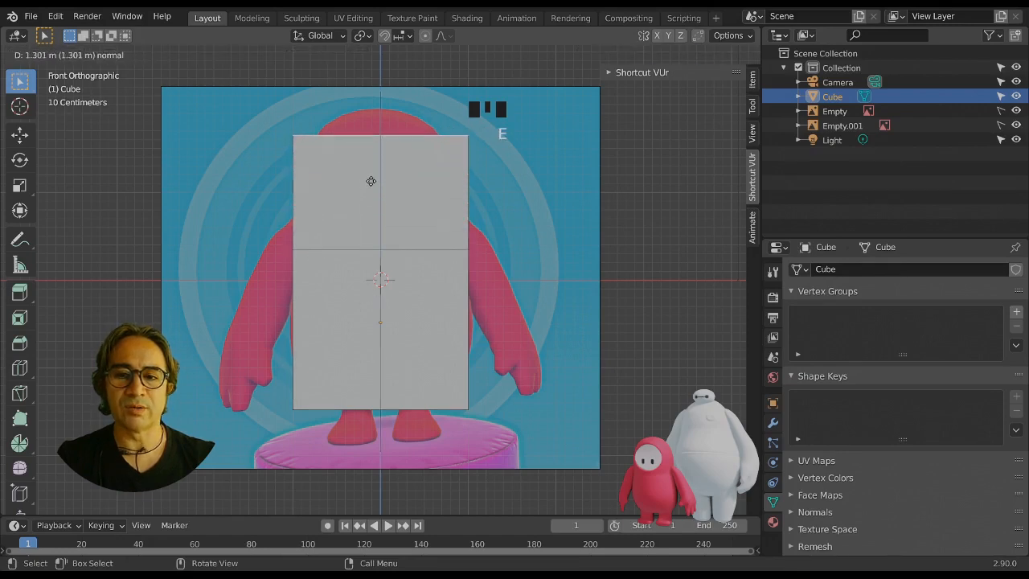
click(371, 170)
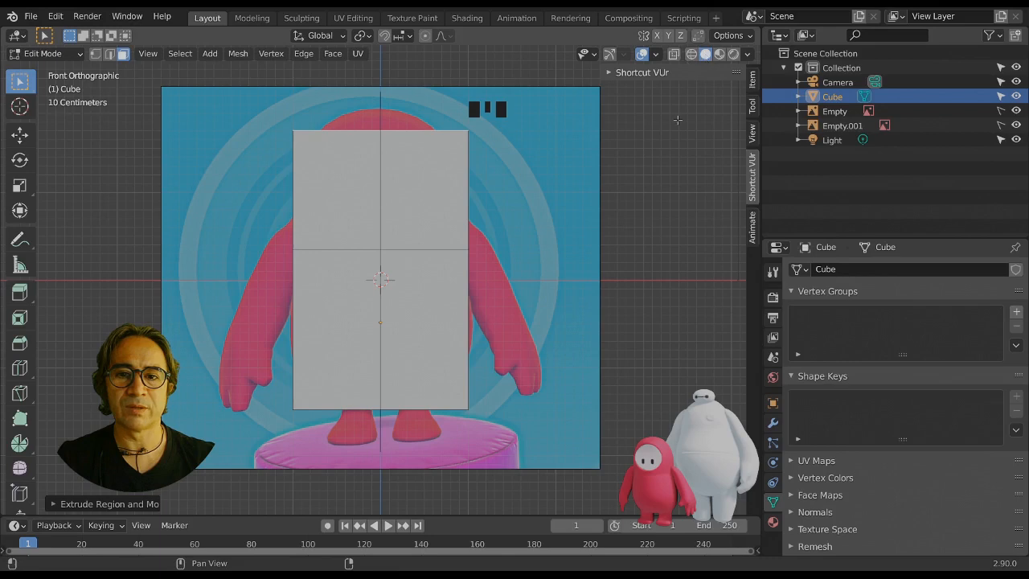
Taper the raised top face inward, and extrude it again to the top of the head, scaling the new face to about 0.6.
key(s)
click(602, 184)
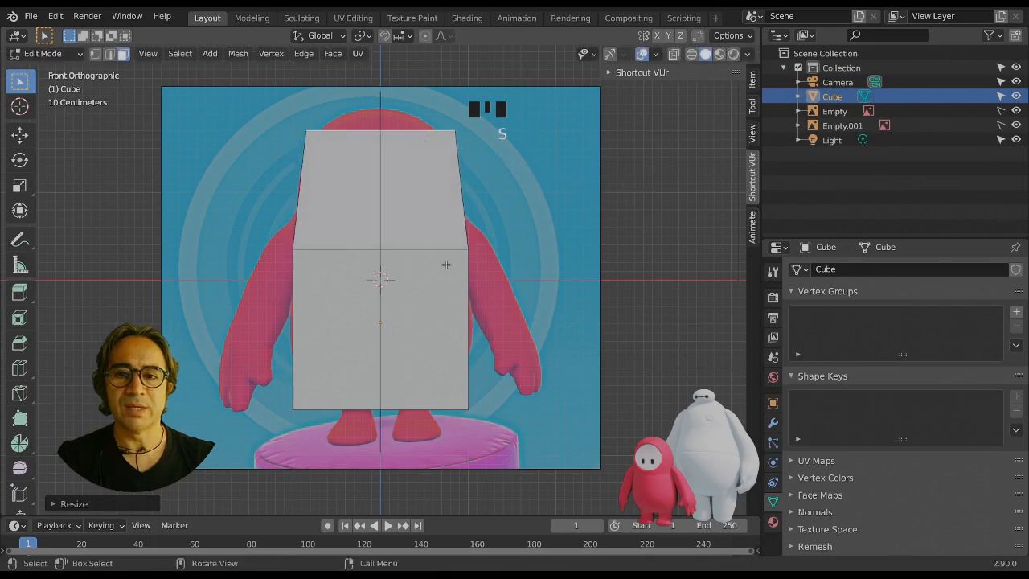
key(e)
click(446, 242)
key(s)
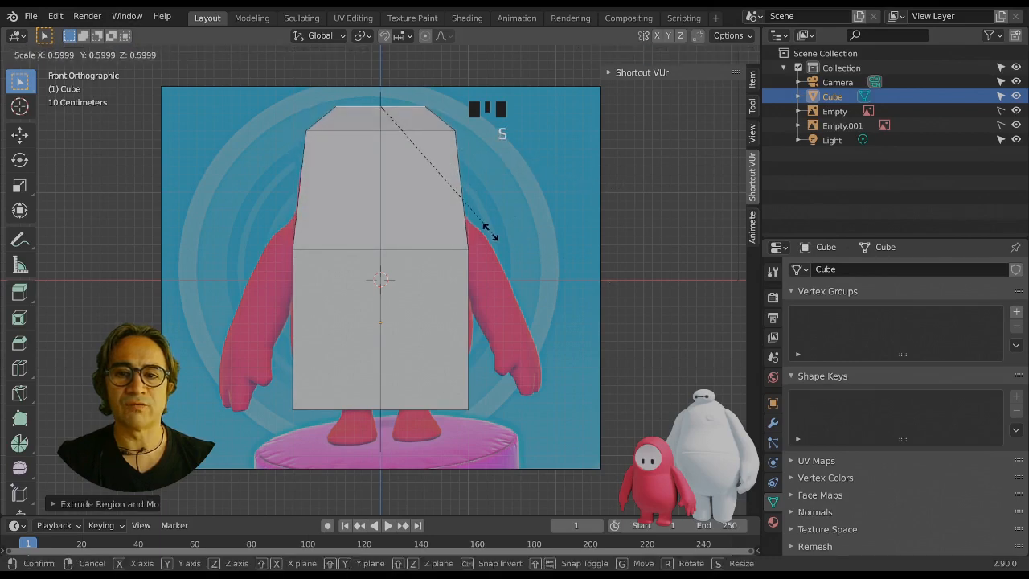
click(488, 231)
Add a Subdivision Surface modifier to the cube.
click(772, 423)
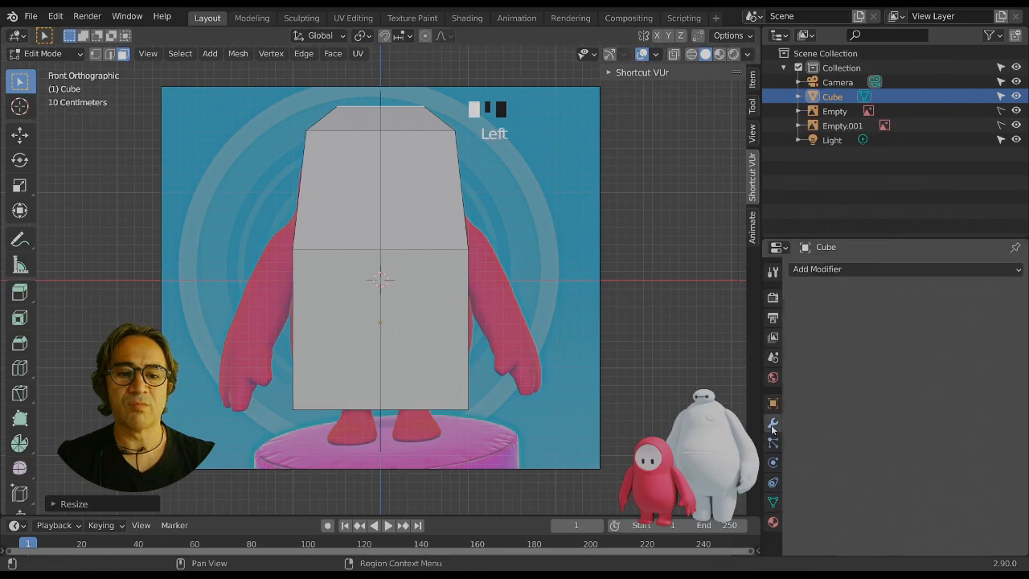
click(844, 269)
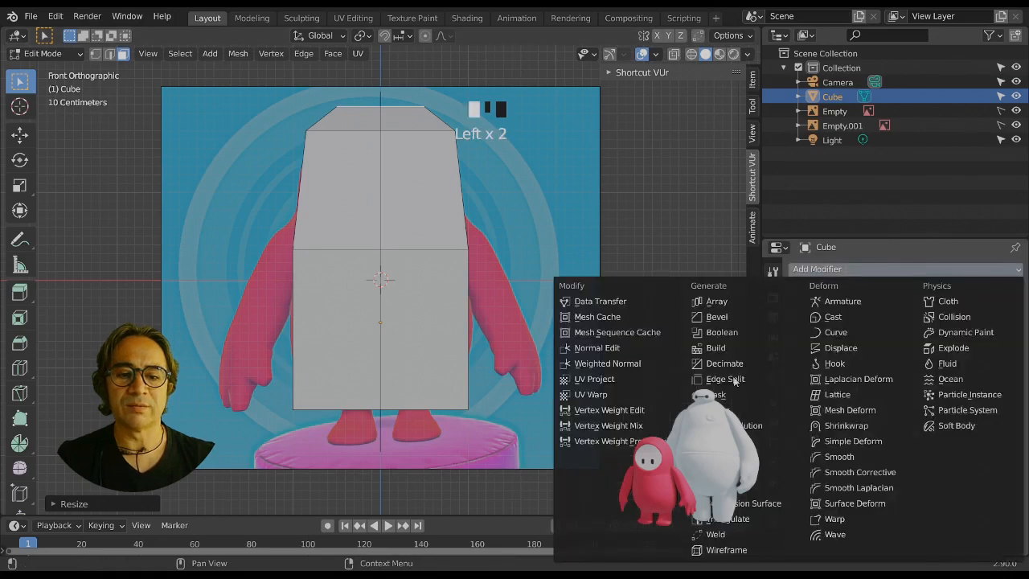
click(760, 504)
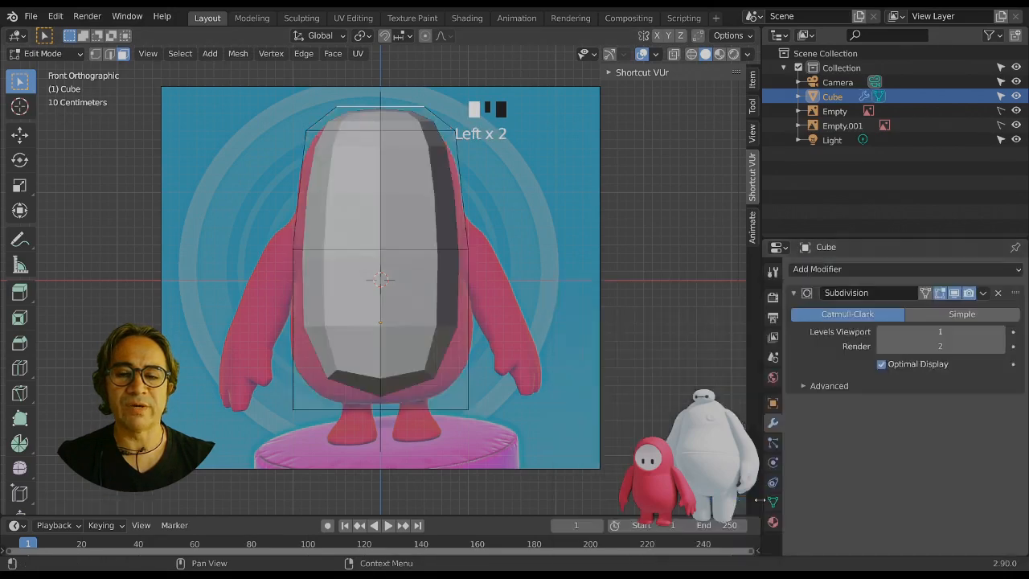
Select the body's bottom face and scale it up in front view to widen the base beyond the reference torso.
middle_drag(386, 424, 386, 418)
click(386, 418)
key(s)
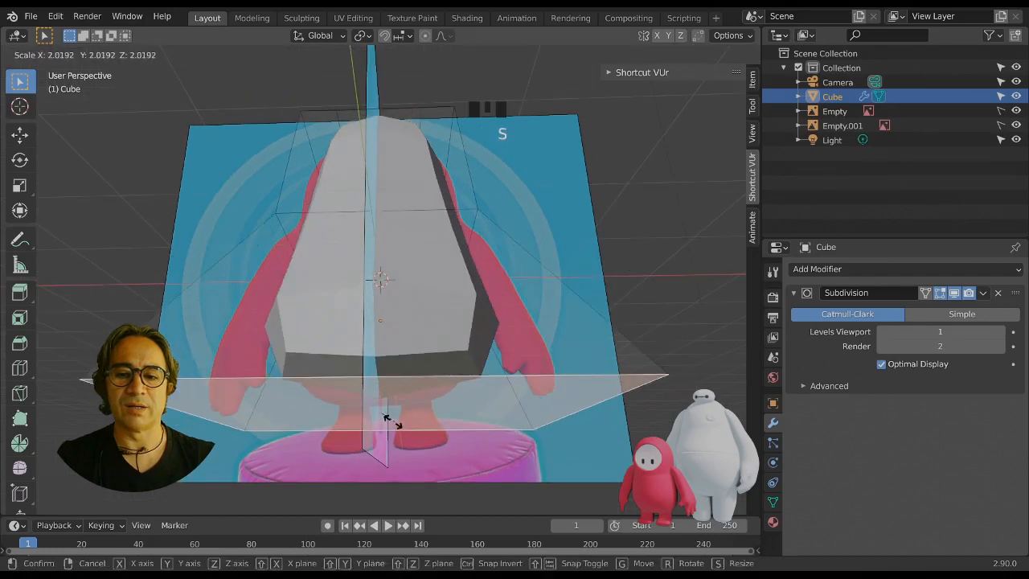
right_click(389, 421)
key(KP_7)
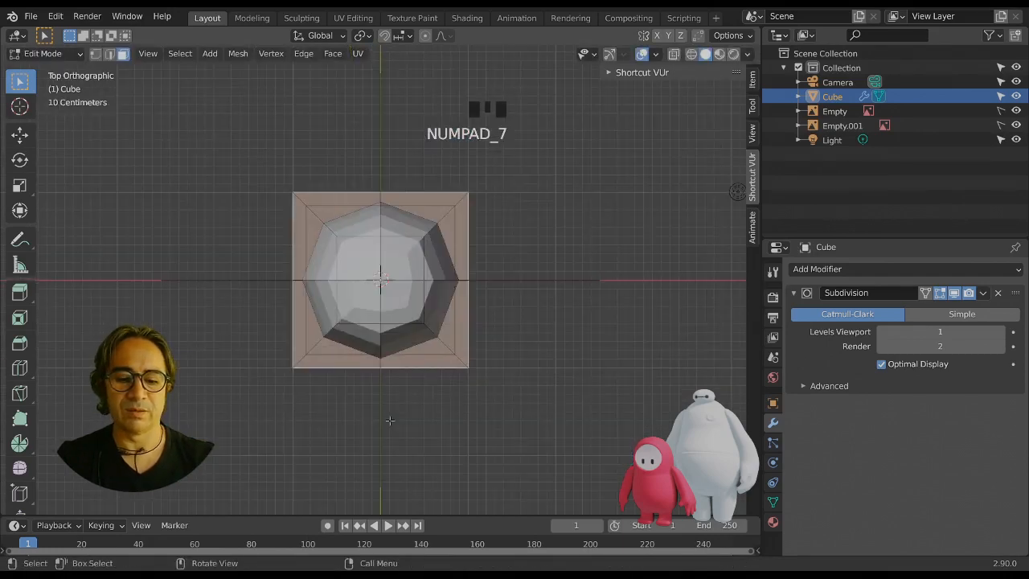
key(KP_1)
key(s)
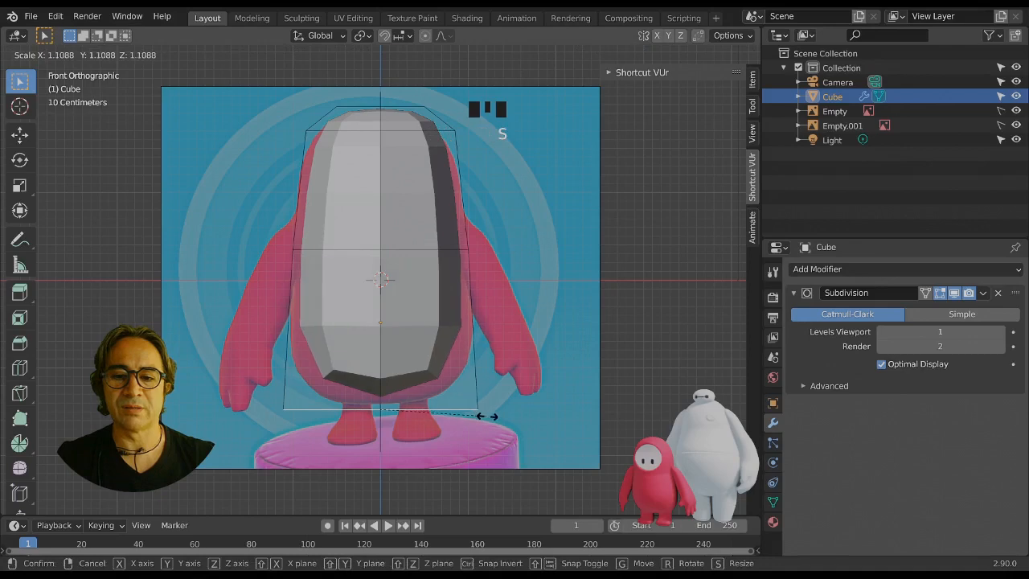
click(502, 419)
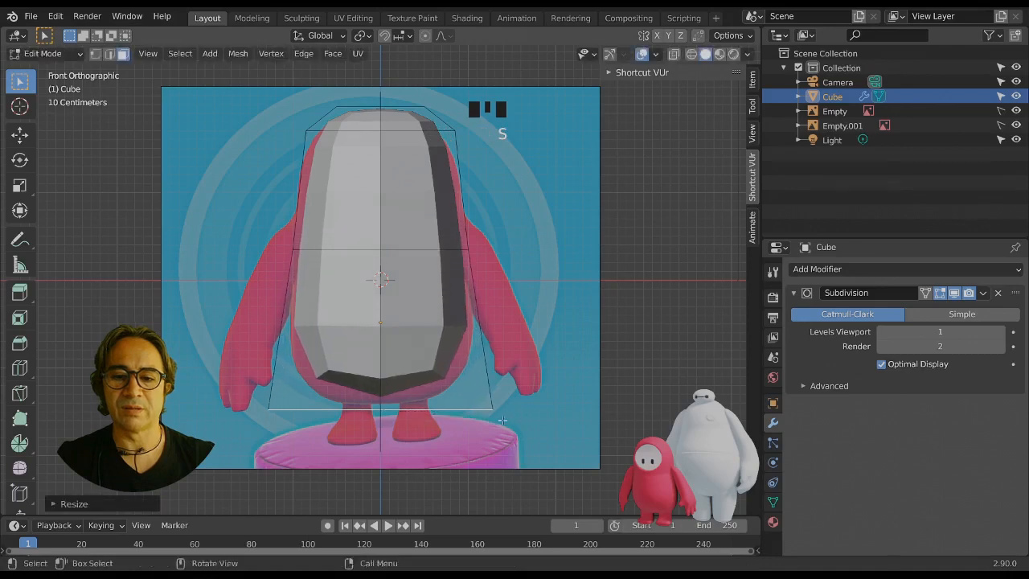
Extrude the bottom face a short distance downward and scale the new face to about 0.843.
key(e)
click(526, 325)
key(s)
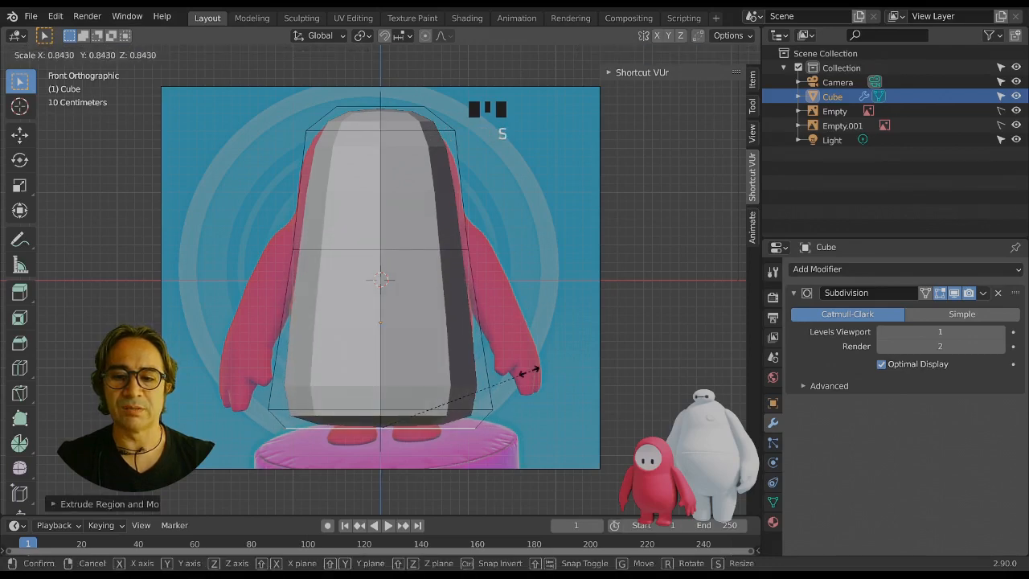
click(529, 371)
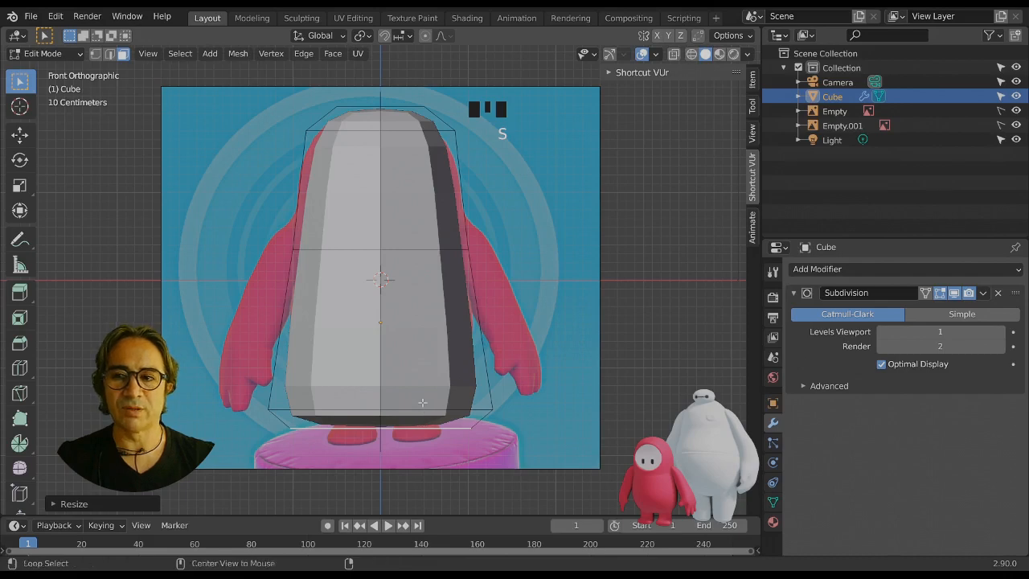
Select the edge loop around the body's wide base, raise it about 0.56 m along Z, and scale it down slightly.
click(109, 53)
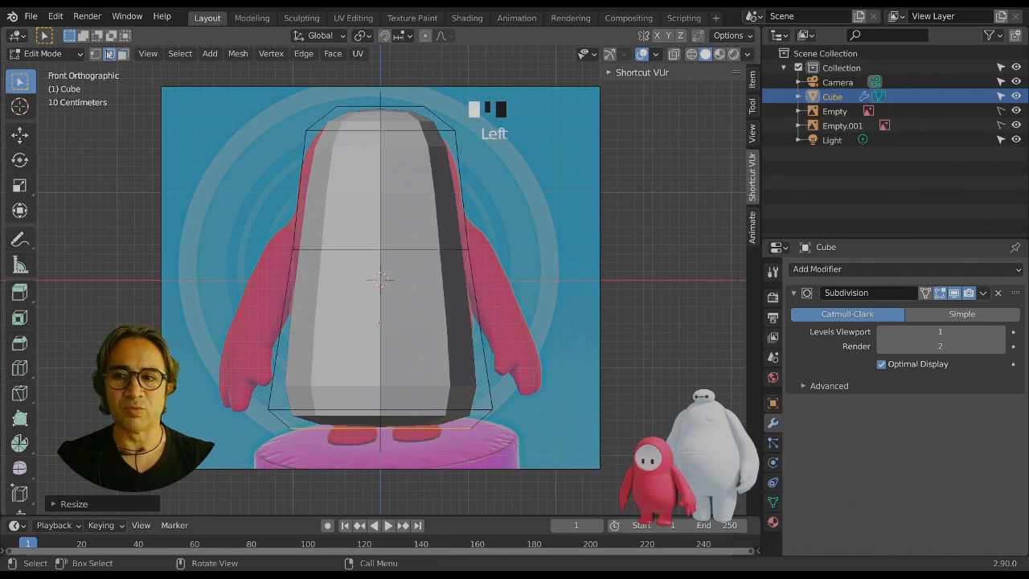
alt+click(430, 407)
middle_drag(449, 407, 517, 371)
key(KP_1)
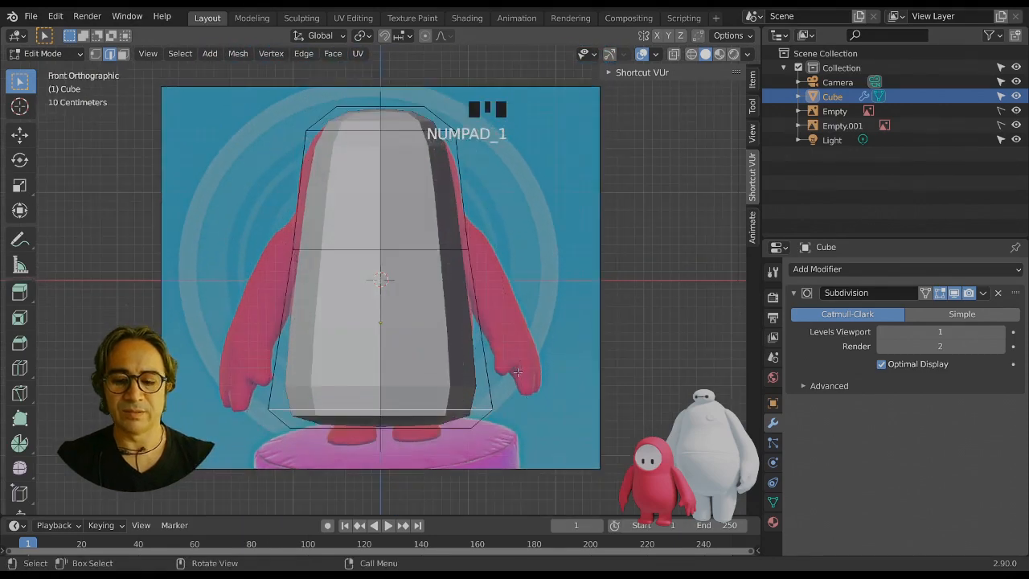
key(g)
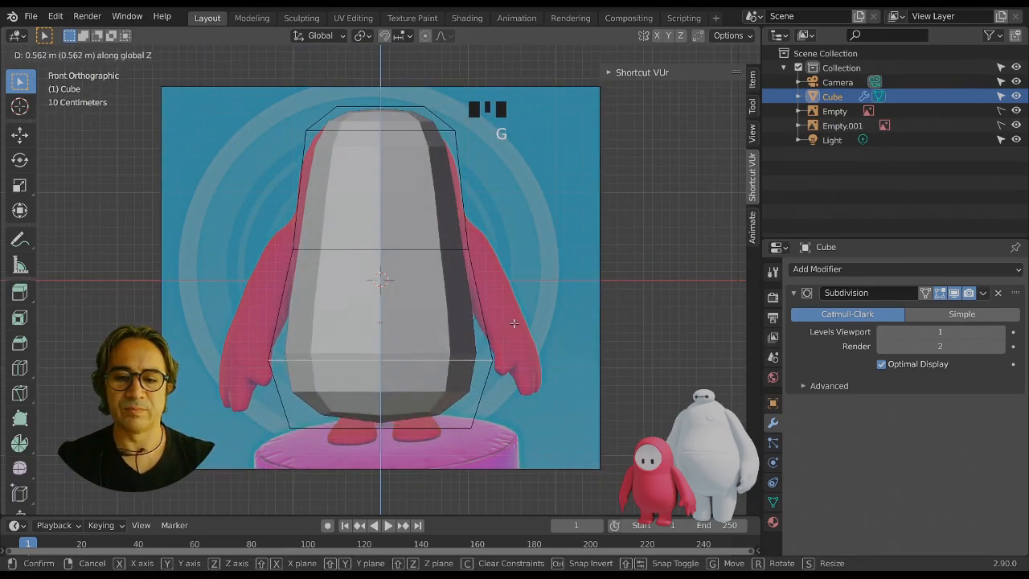
click(568, 359)
key(s)
click(540, 358)
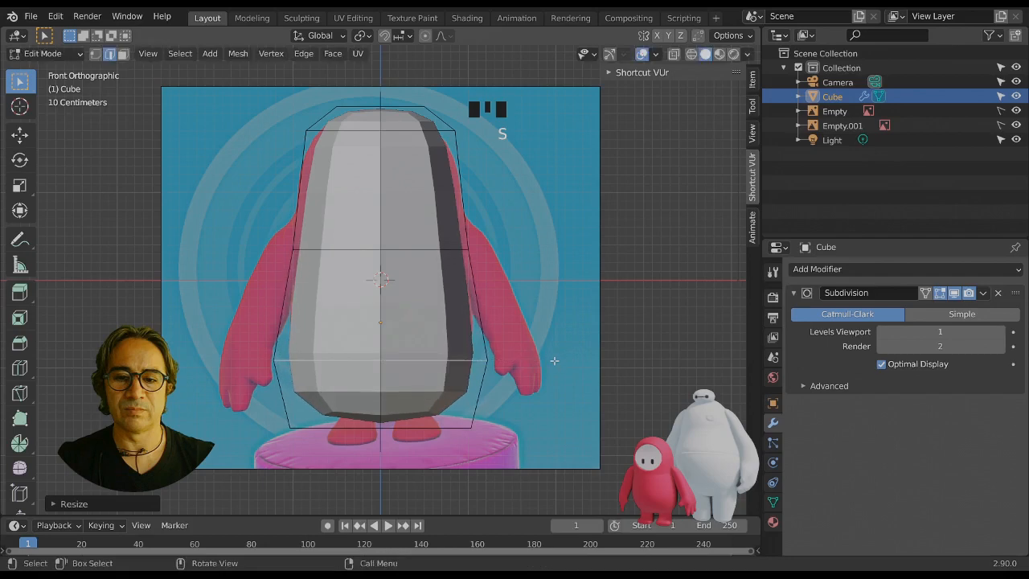
Raise the same edge loop further along Z toward the lower torso, widen it slightly, and compare it with the side reference.
key(g)
key(z)
click(549, 325)
key(s)
click(552, 326)
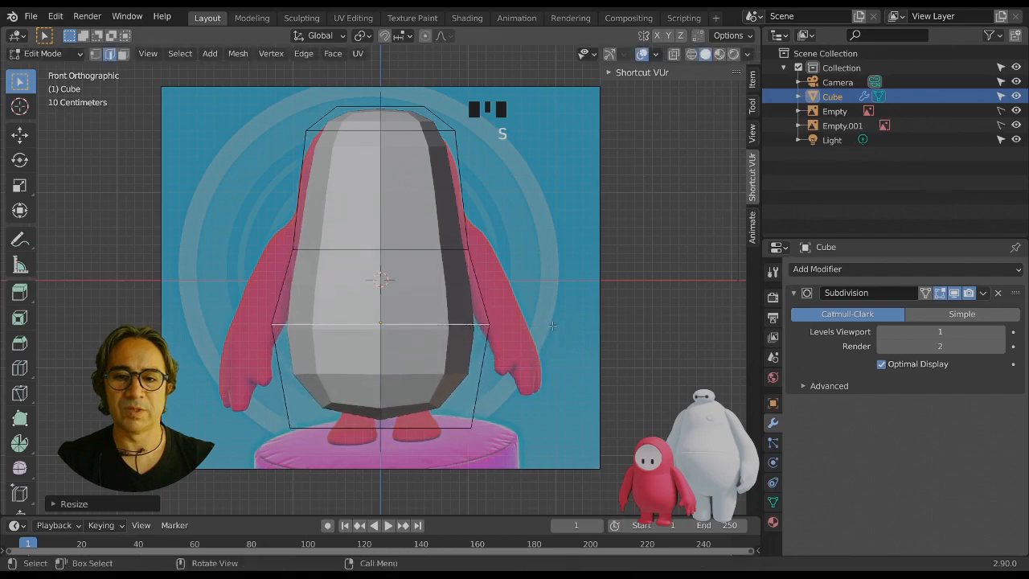
key(KP_3)
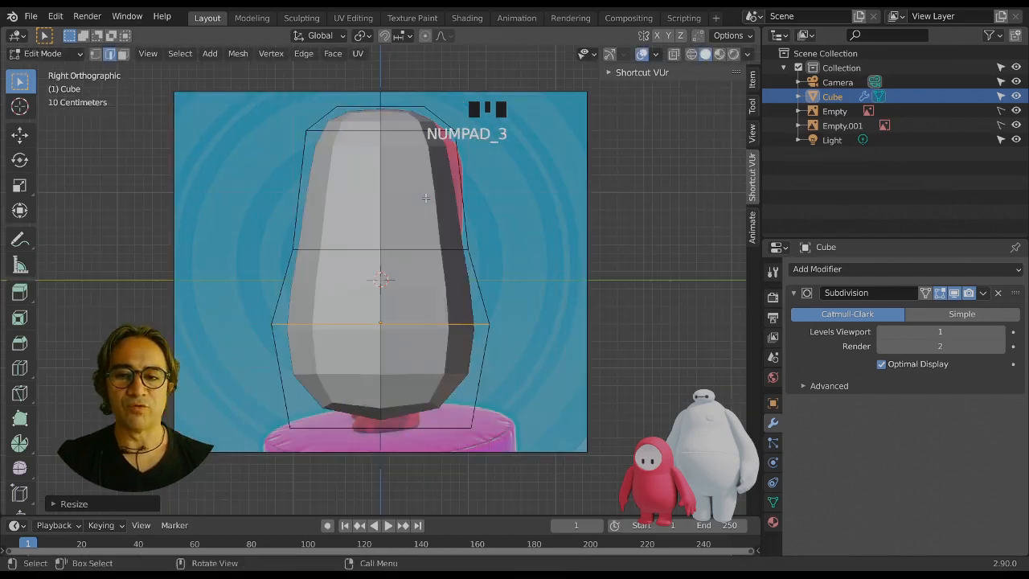
key(KP_1)
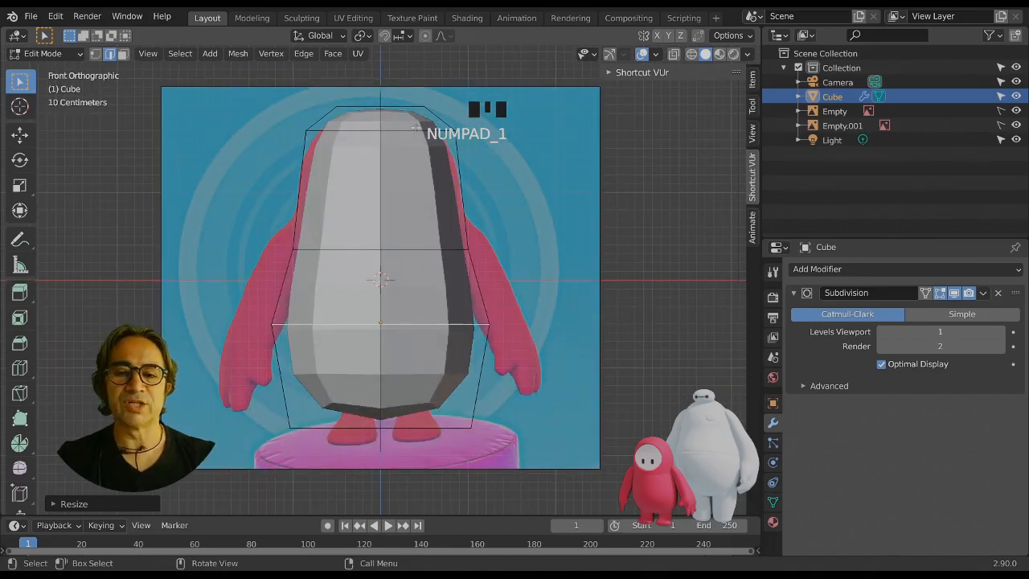
Apply smooth shading to the body and return to editing its mesh.
key(Tab)
right_click(391, 112)
click(391, 112)
key(Tab)
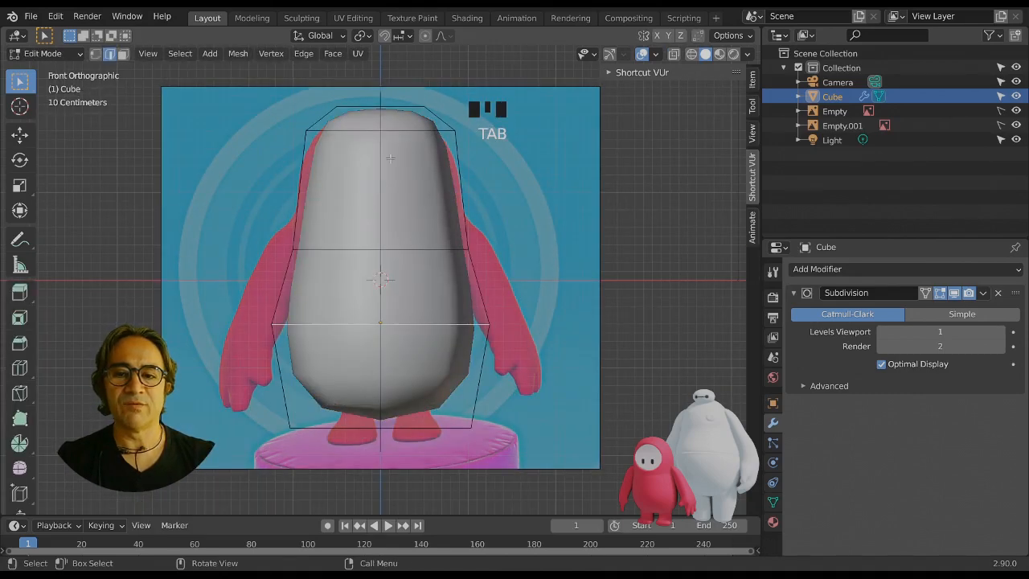
Extrude the upper front face in place and scale the new face along X to narrow it into a face panel.
key(Left)
key(Left)
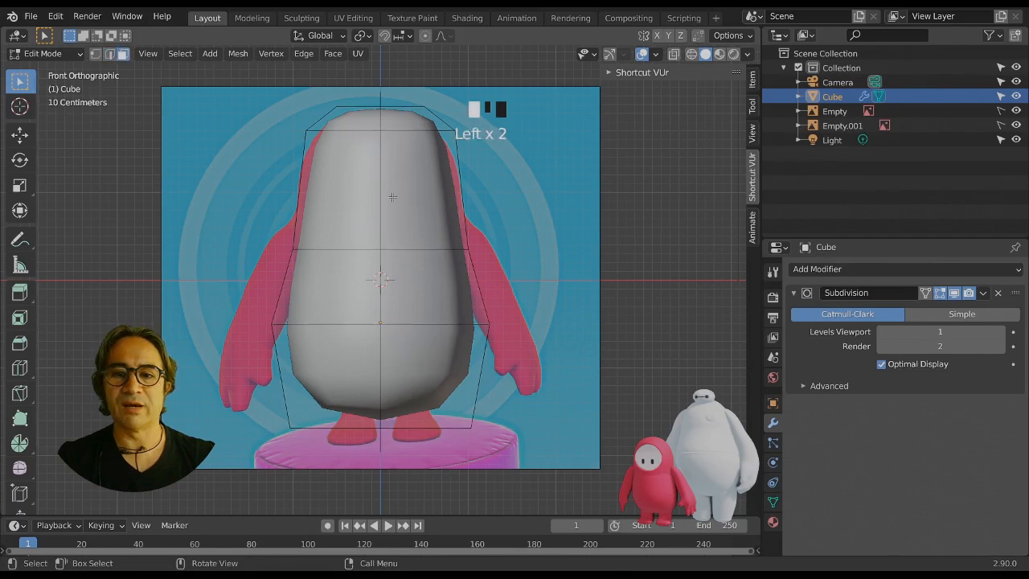
click(392, 197)
key(e)
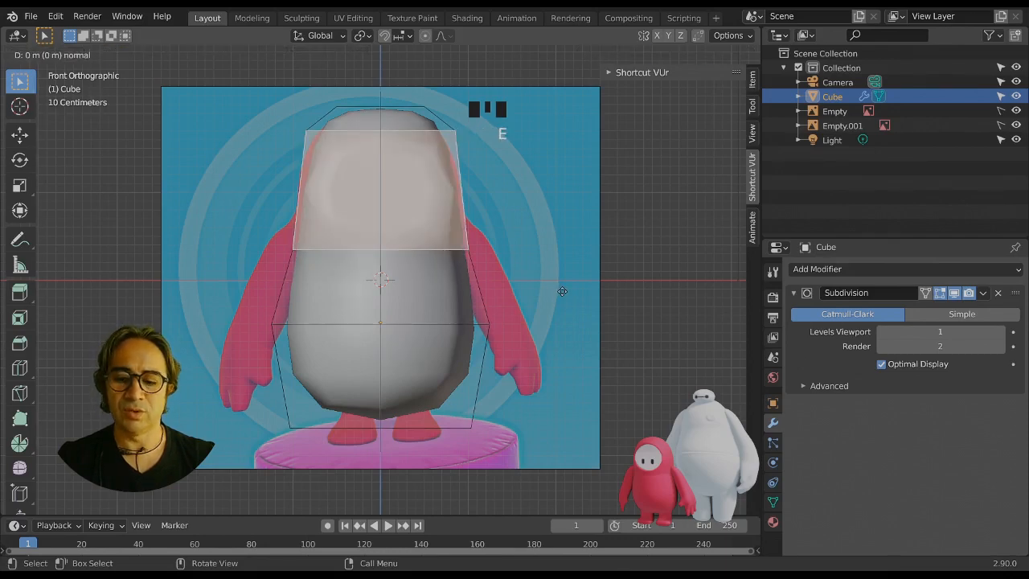
key(s)
key(x)
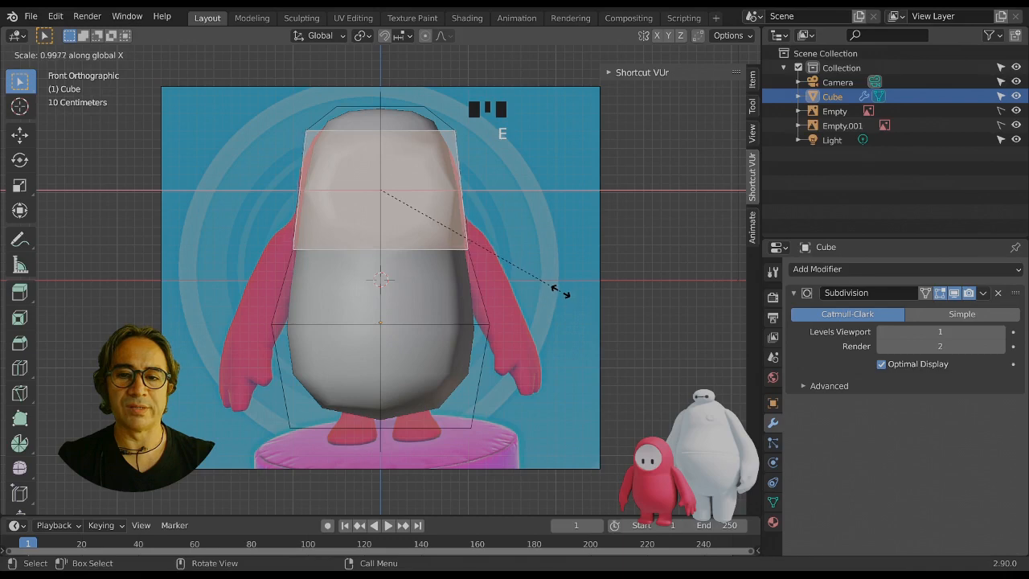
click(504, 276)
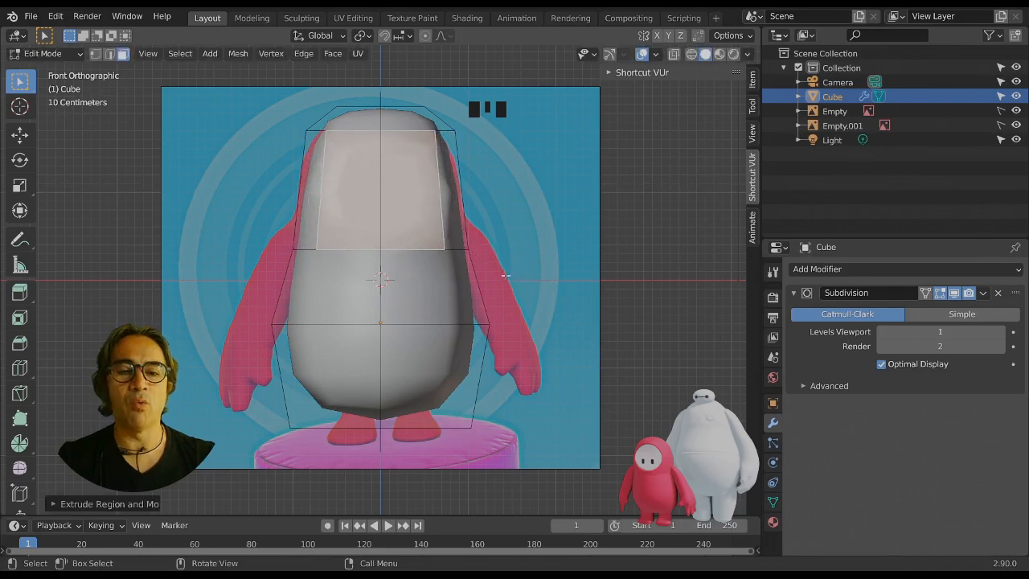
Set the Subdivision modifier's viewport level to 2.
click(977, 332)
click(962, 402)
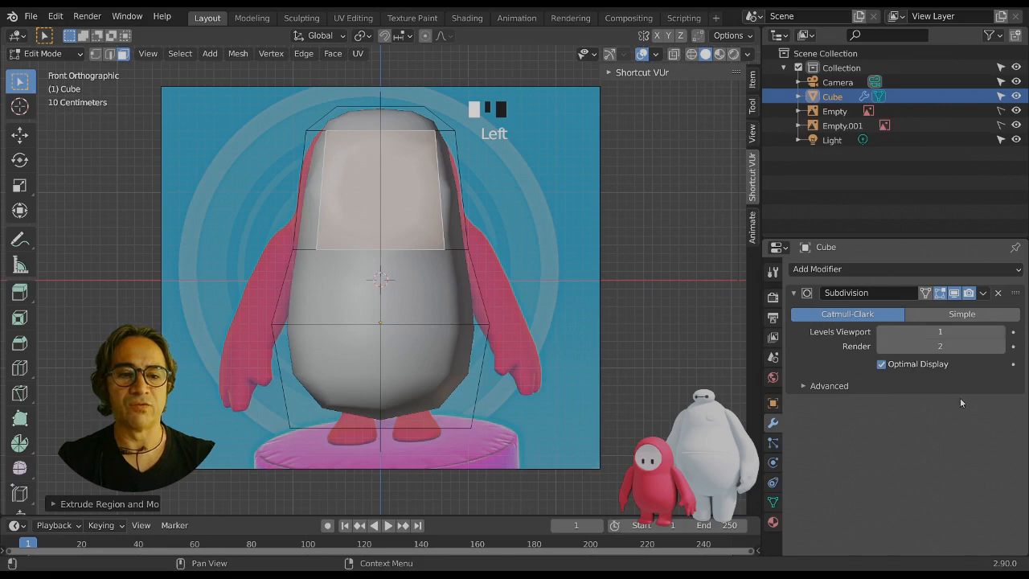
click(1000, 332)
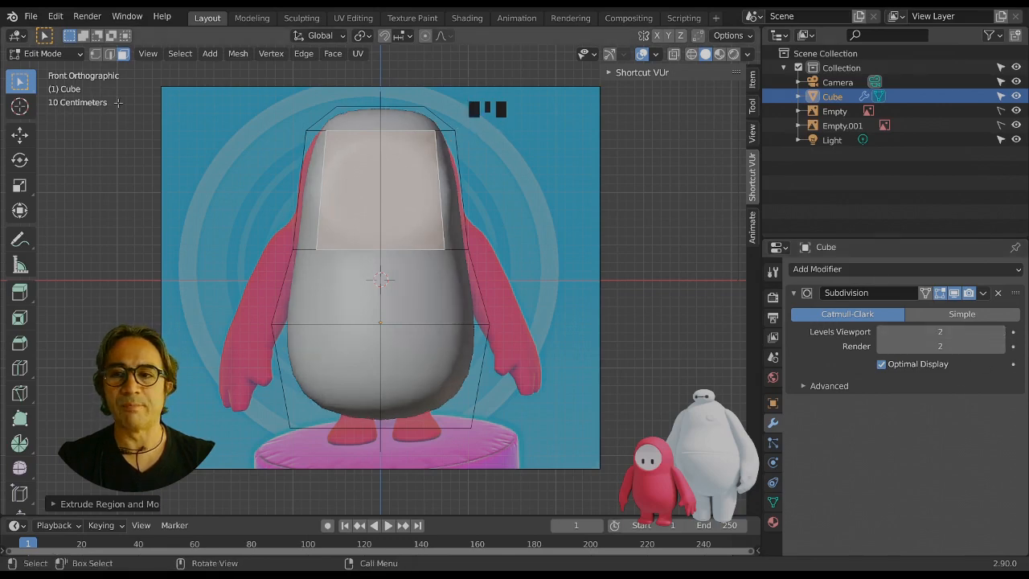
Scale the face panel's lower edge inward slightly, and set the Subdivision modifier's viewport level to 1.
click(109, 53)
click(418, 256)
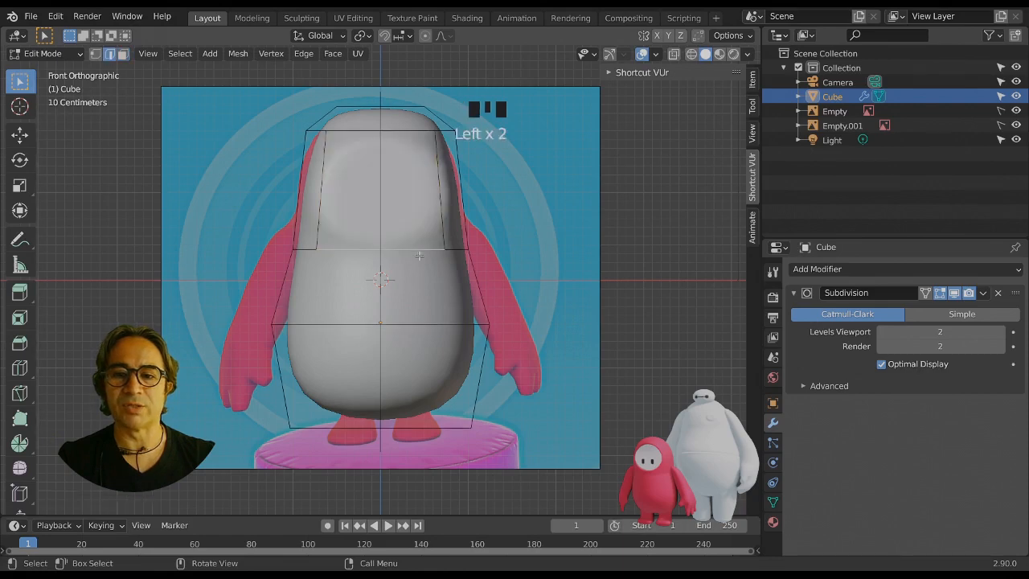
key(s)
click(514, 248)
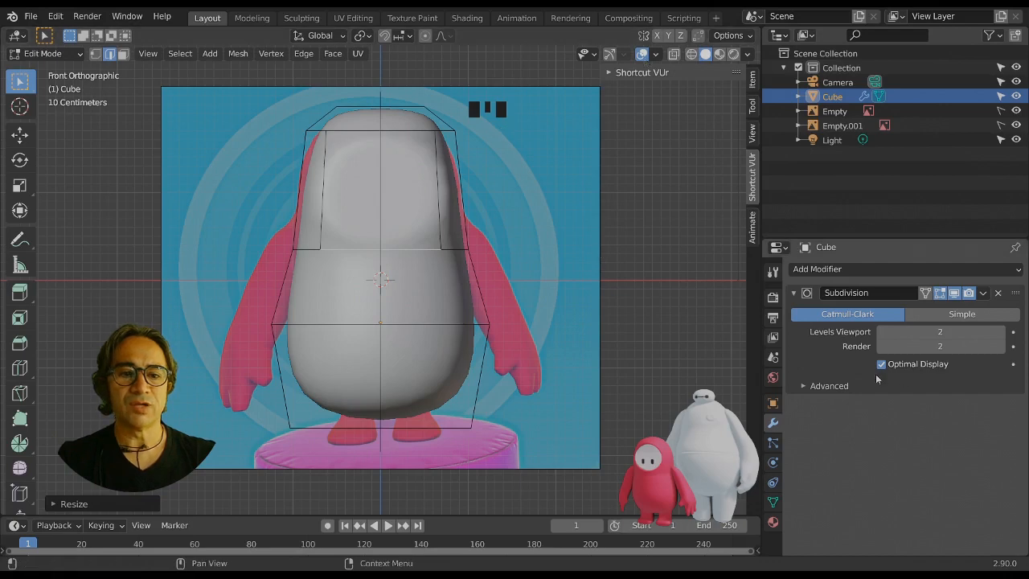
click(883, 332)
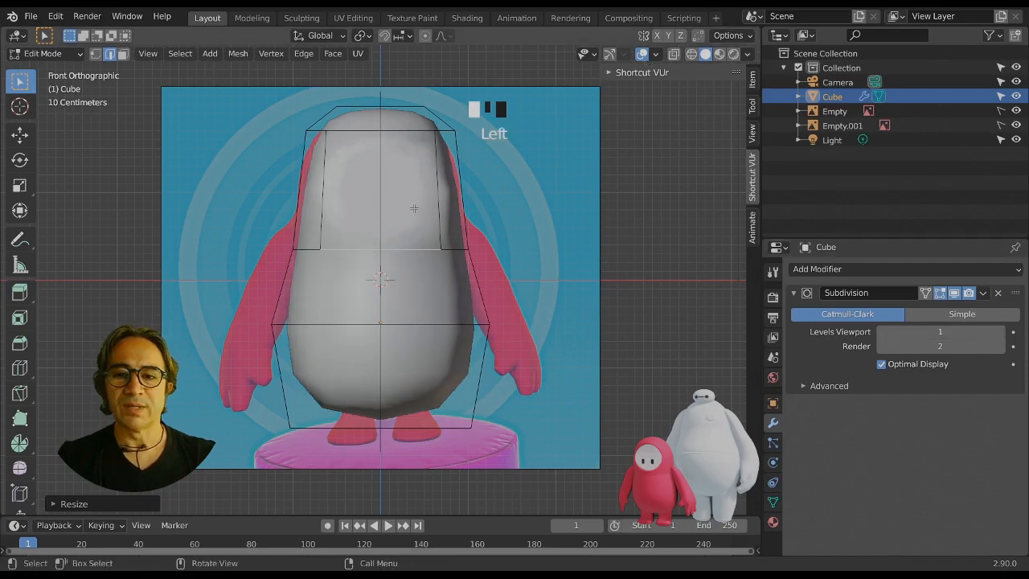
Select the face panel and extrude it three times in small increments to form a recessed visor with a rim.
middle_drag(495, 230, 457, 230)
click(123, 54)
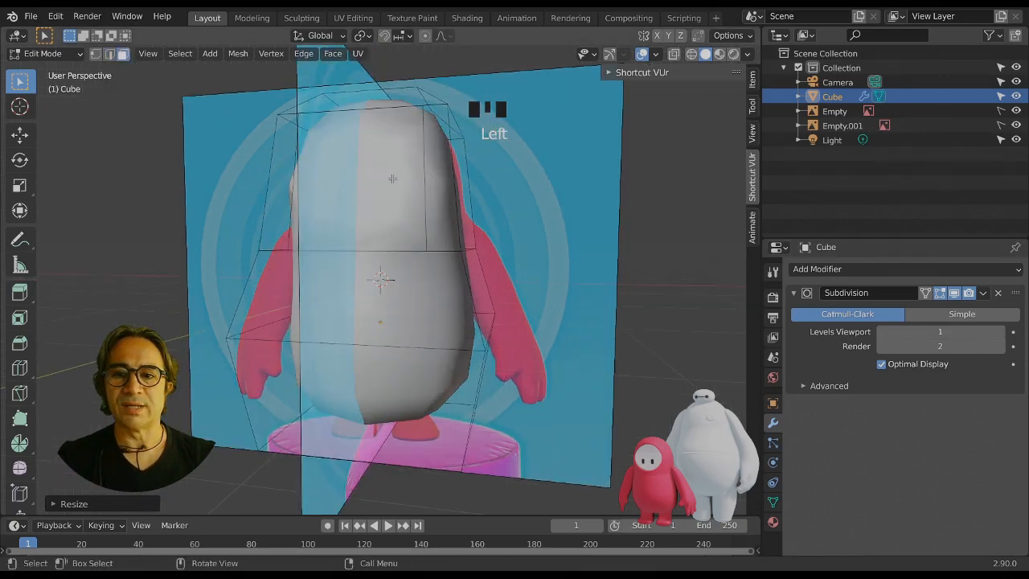
click(392, 179)
middle_drag(392, 178, 350, 178)
middle_drag(490, 304, 521, 307)
scroll(503, 305, up, 1)
key(e)
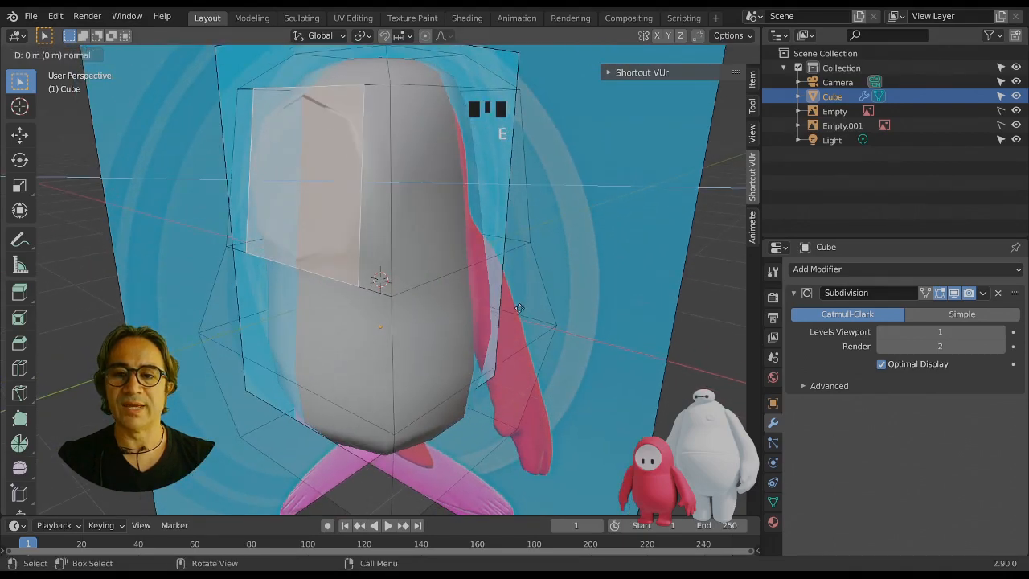
click(508, 308)
key(e)
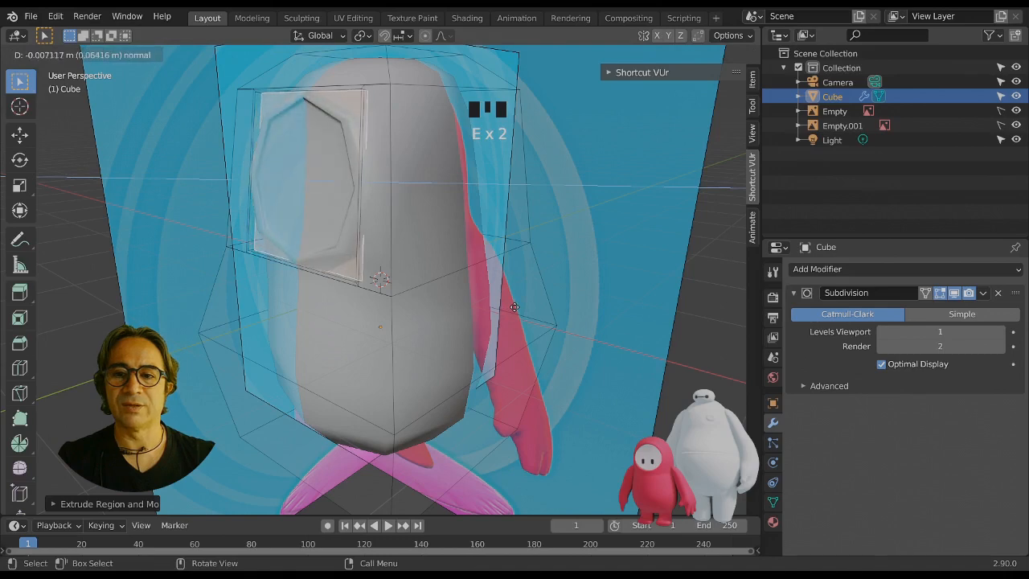
click(514, 308)
key(e)
click(514, 308)
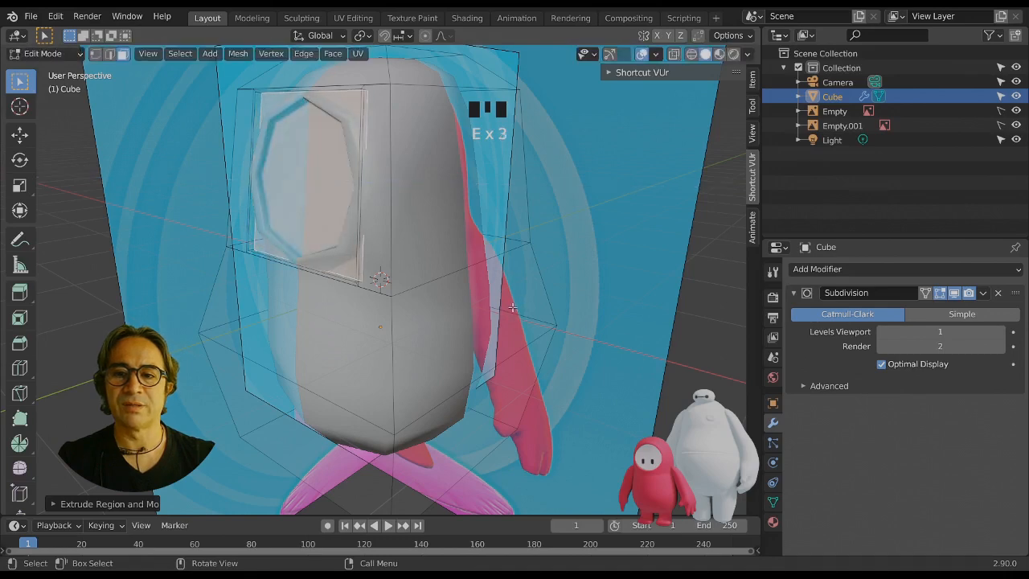
Inspect the visor in Object Mode, set the Subdivision viewport level to 2, and return to Edit Mode.
middle_drag(482, 304, 506, 304)
key(Tab)
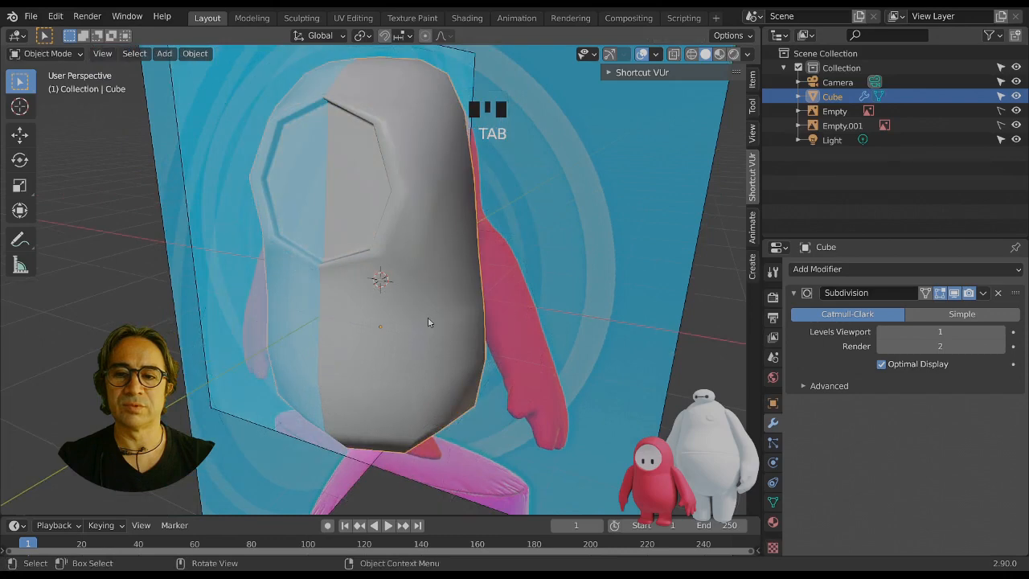
middle_drag(429, 322, 494, 312)
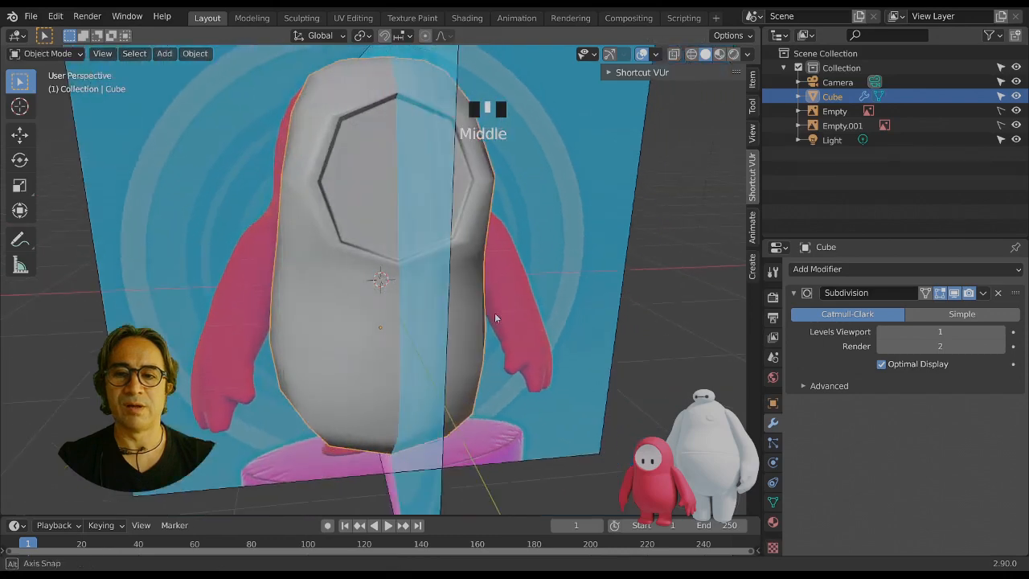
click(999, 331)
middle_drag(556, 286, 386, 260)
key(Tab)
middle_drag(332, 117, 327, 123)
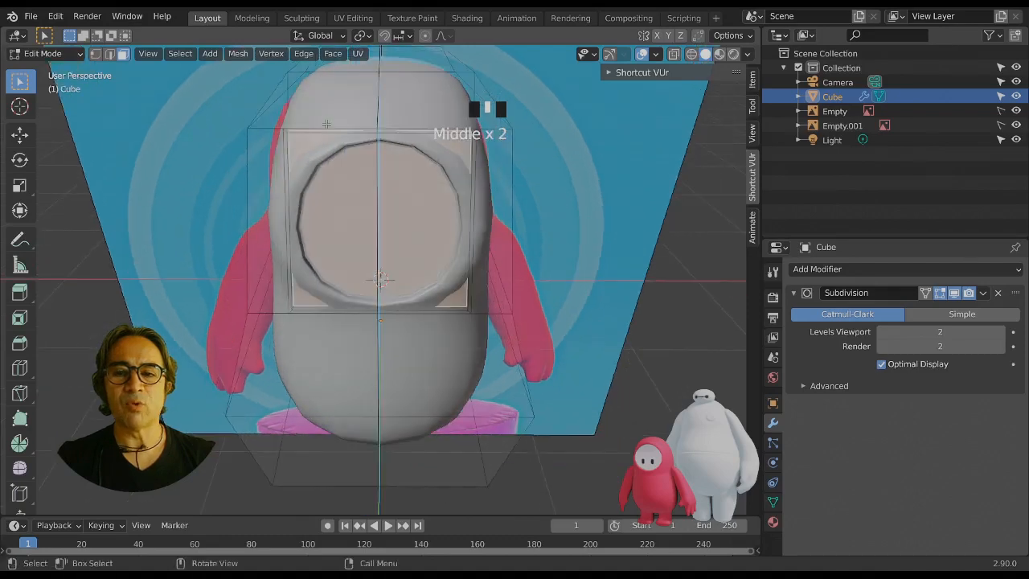
click(264, 126)
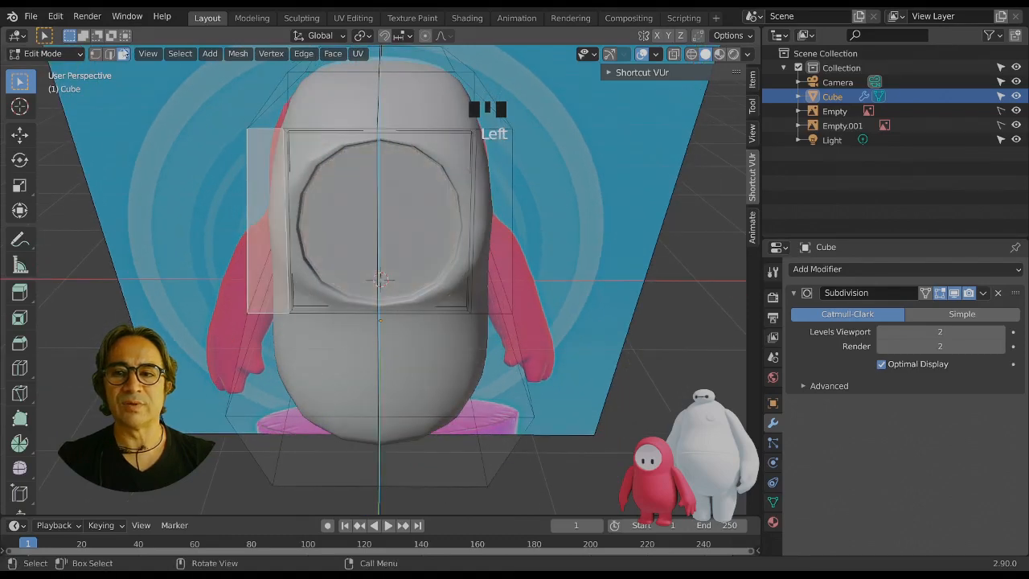
click(108, 54)
click(300, 127)
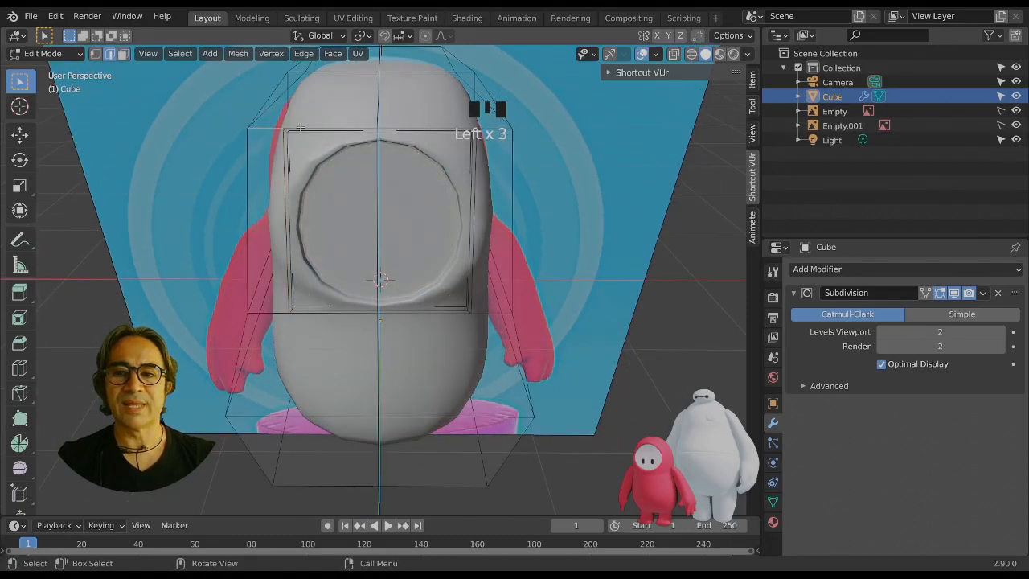
click(418, 120)
key(g)
right_click(417, 117)
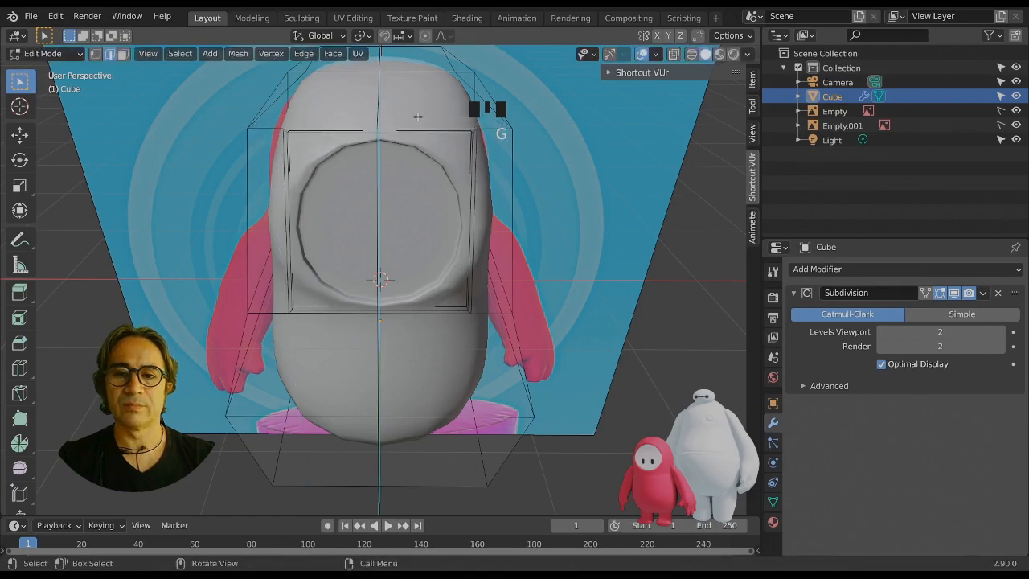
click(500, 130)
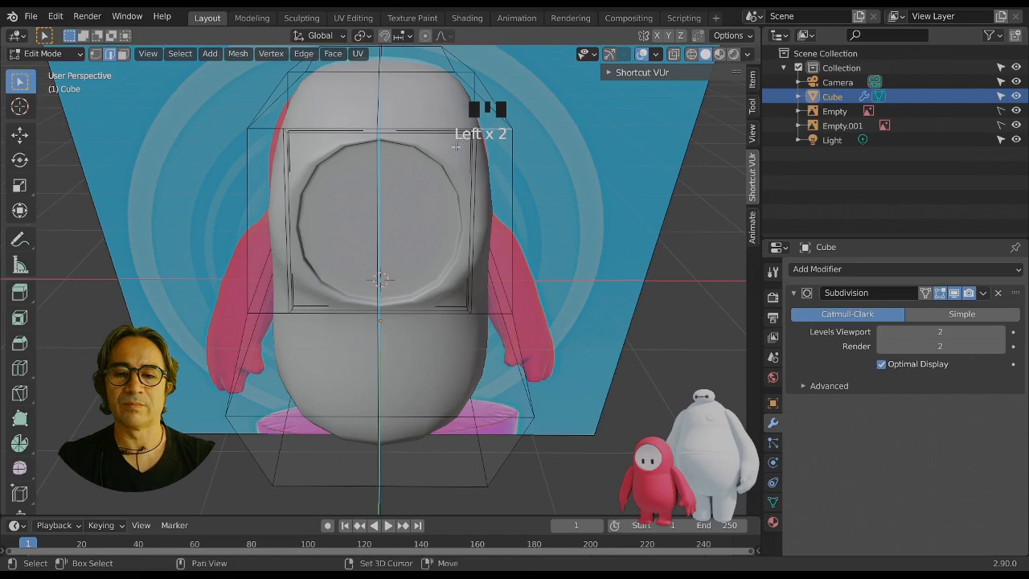
scroll(455, 146, up, 2)
middle_drag(456, 146, 386, 211)
click(380, 216)
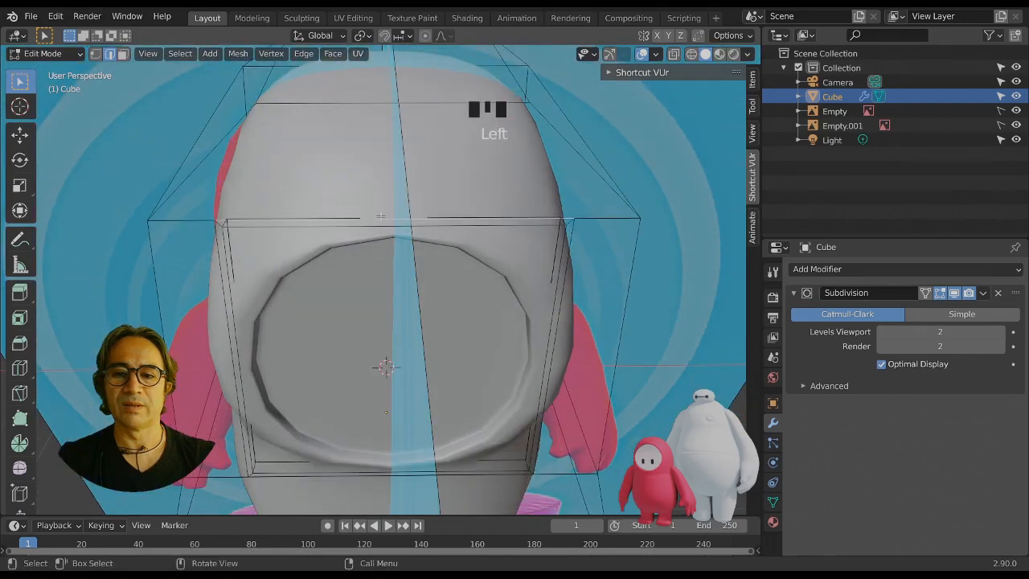
key(g)
right_click(380, 205)
key(g)
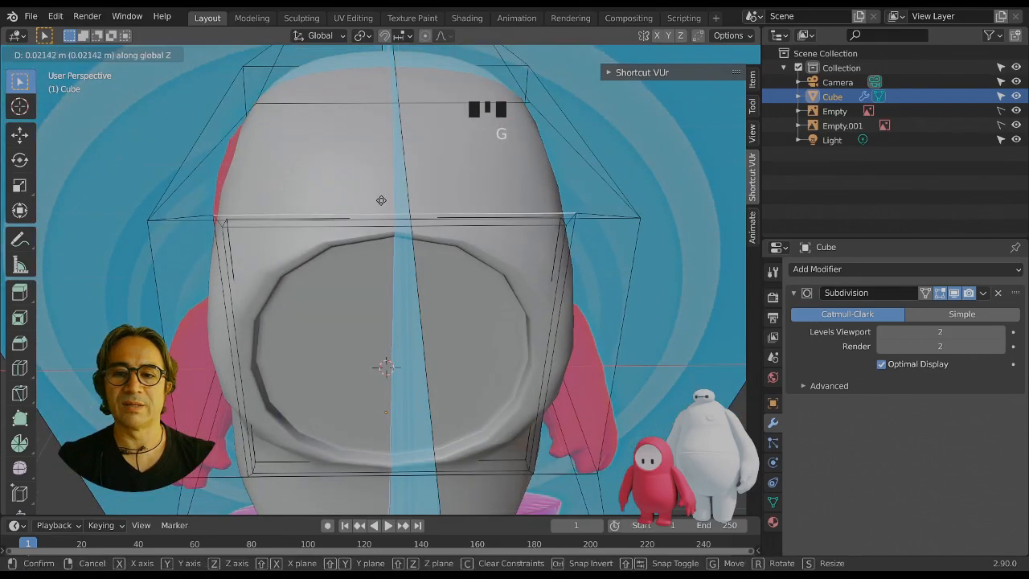
right_click(383, 201)
key(g)
right_click(384, 191)
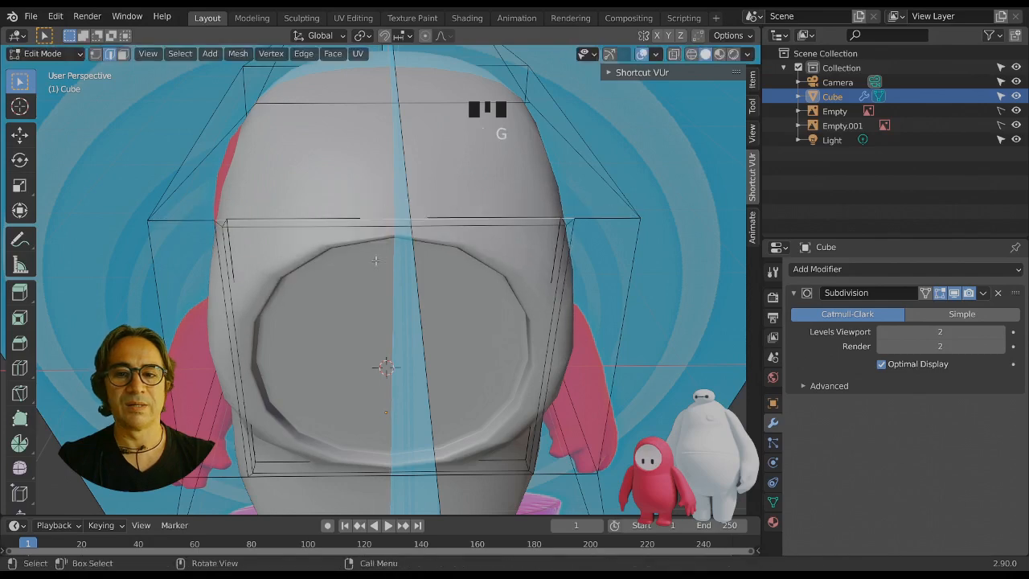
Select the visor's inner face, grow the selection over the recess and rim, and scale it down to about 0.93.
middle_drag(384, 191, 378, 218)
click(389, 176)
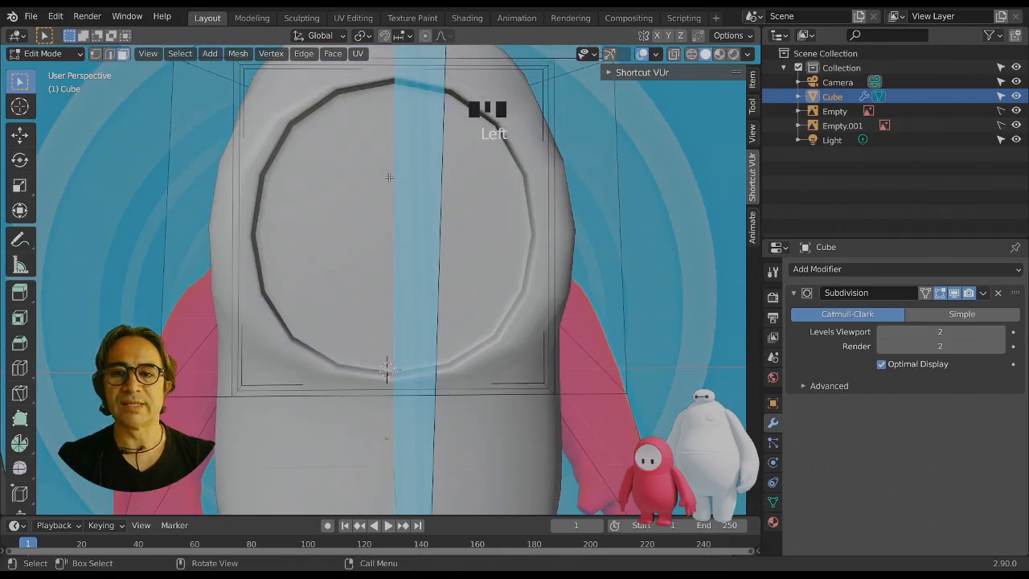
click(416, 204)
key(ctrl+KP_Add)
key(ctrl+KP_Add)
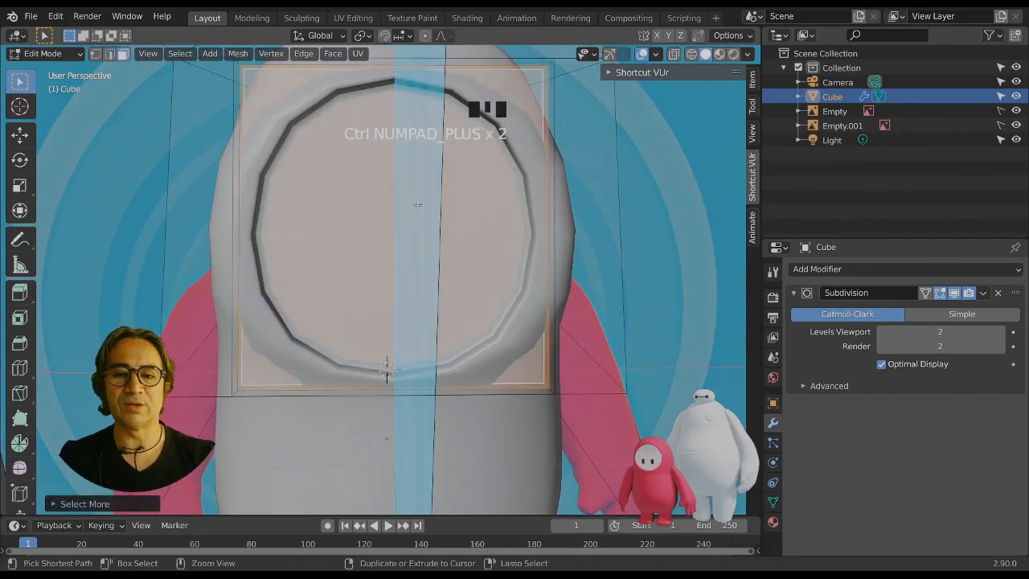
key(ctrl+KP_Add)
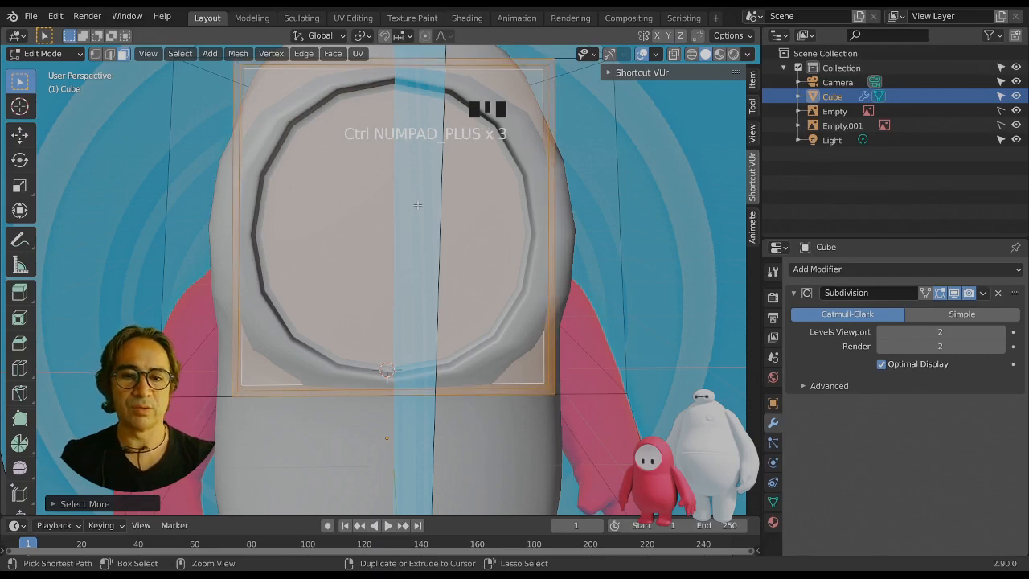
key(ctrl+KP_Add)
key(ctrl+KP_Subtract)
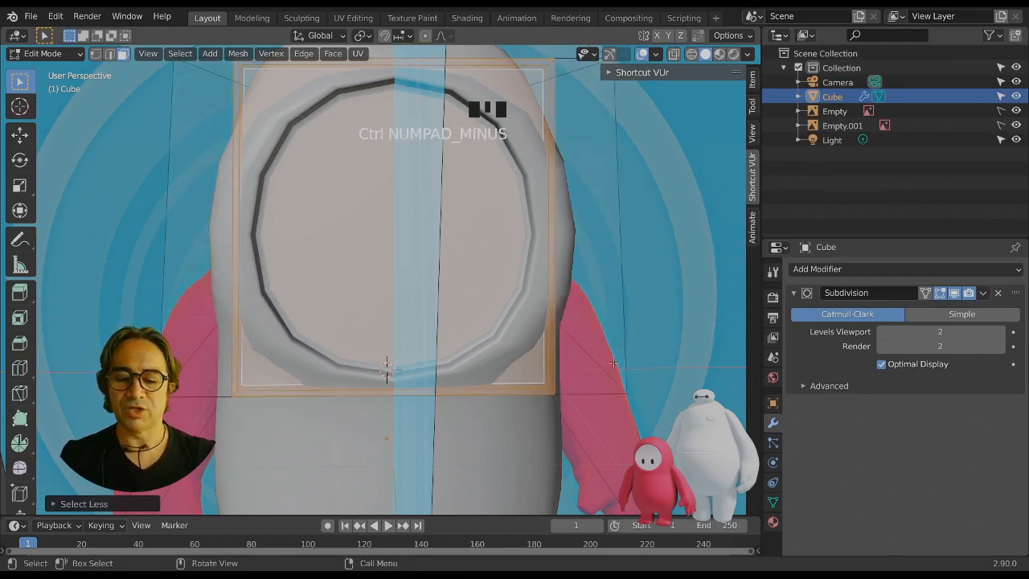
key(s)
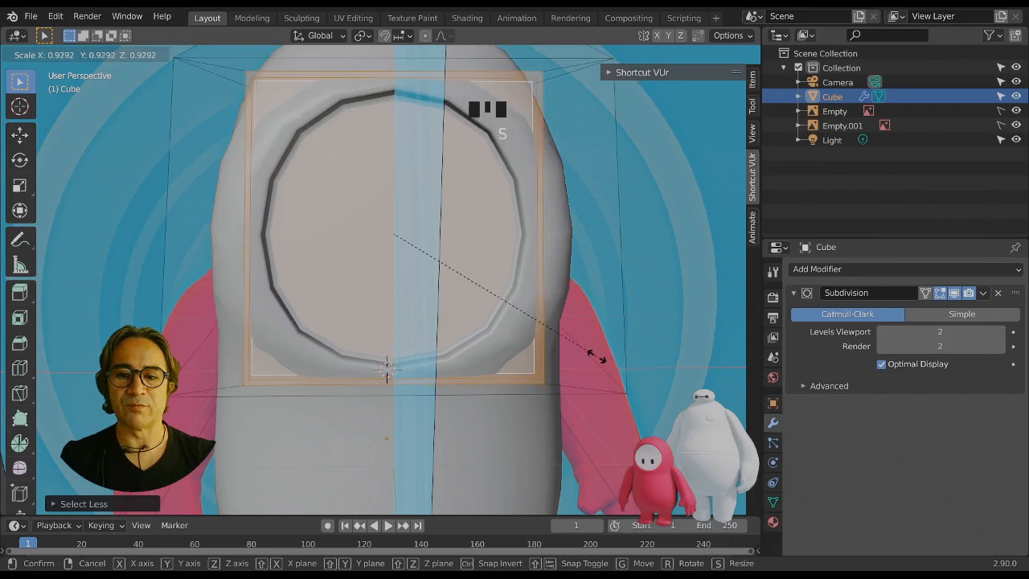
click(601, 358)
Narrow the selected visor faces along X and scale them down slightly overall.
scroll(416, 228, down, 2)
middle_drag(417, 228, 415, 243)
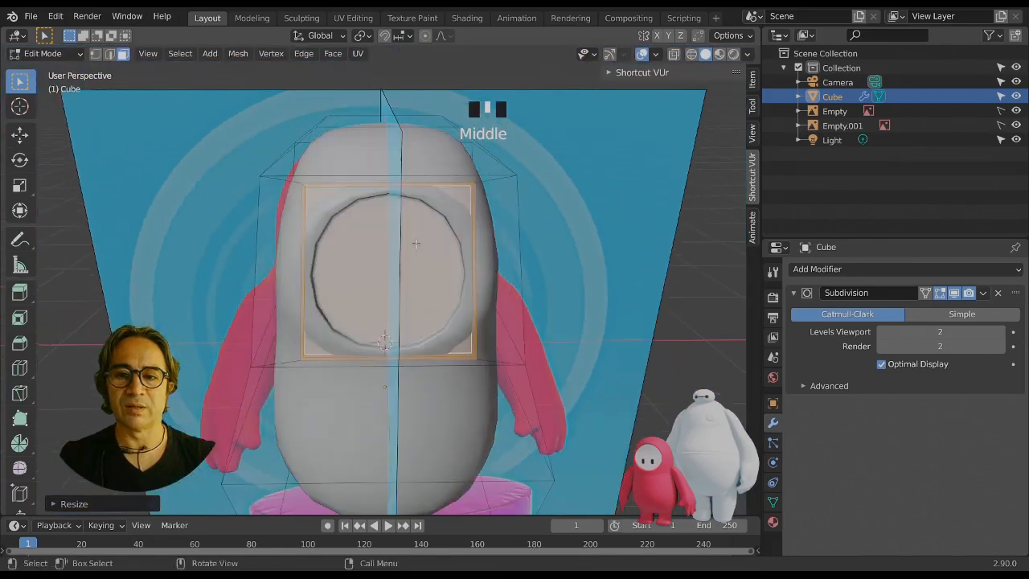
key(s)
key(x)
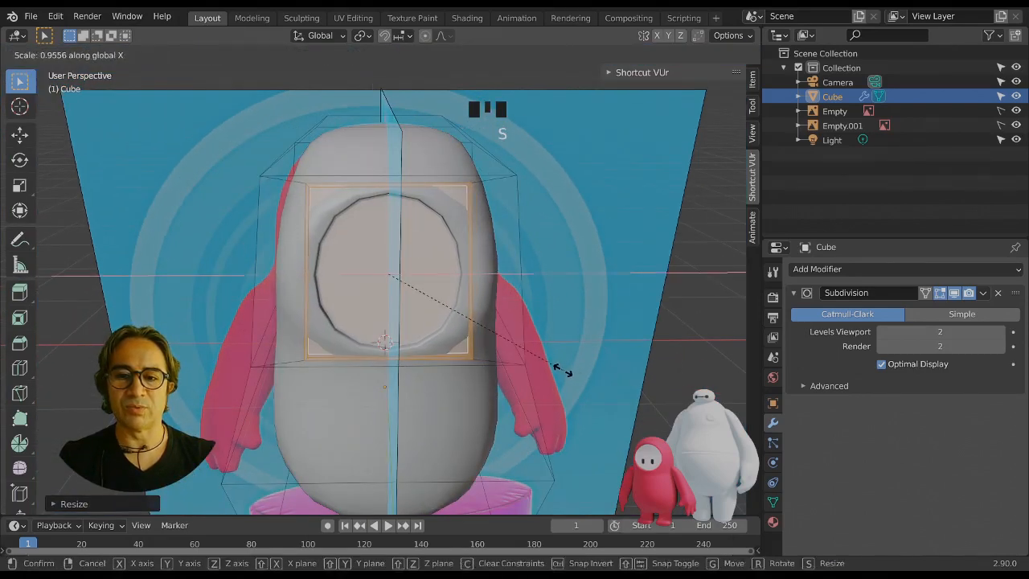
key(s)
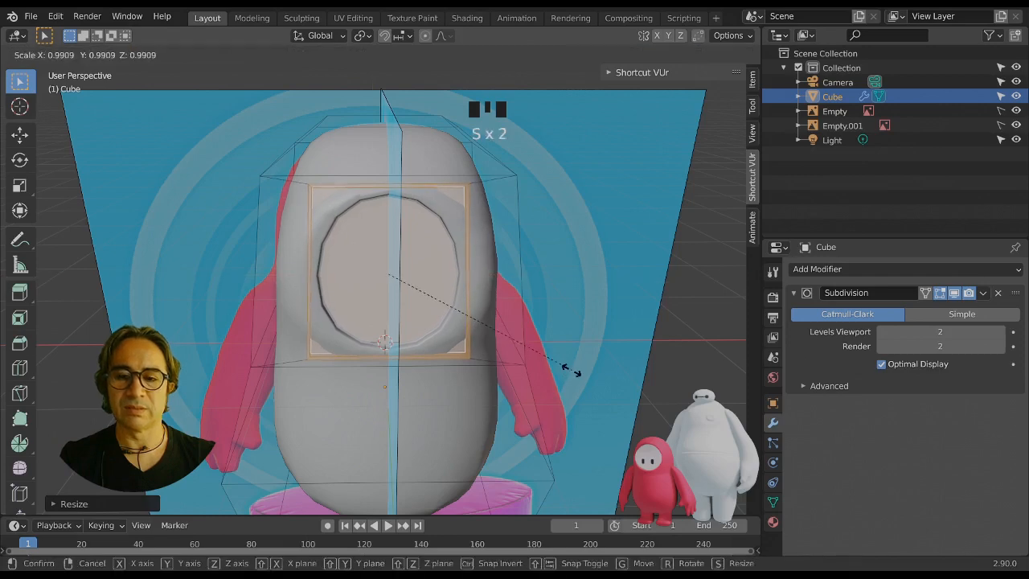
key(s)
click(547, 356)
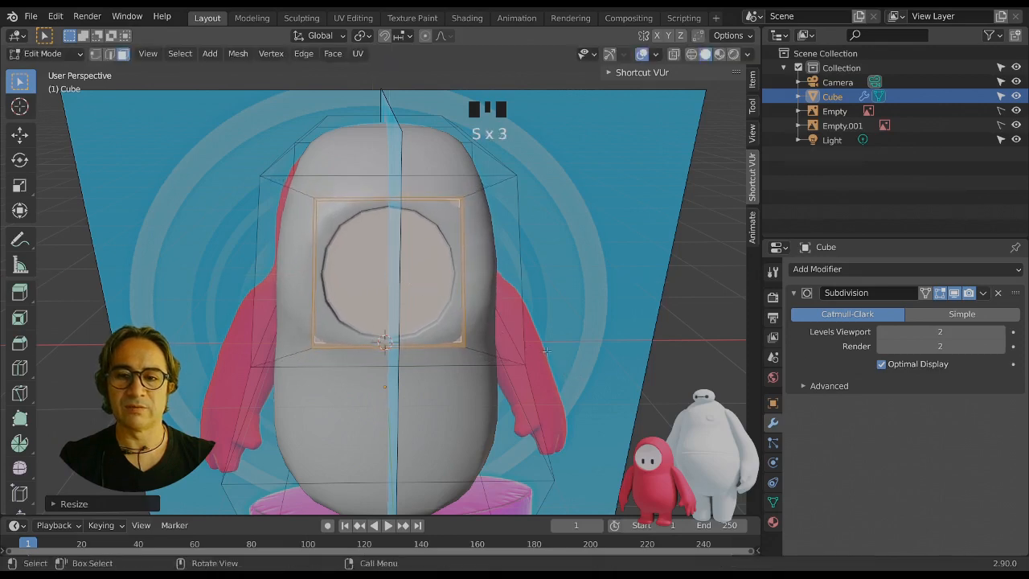
In front view, raise the front edge above the visor slightly and scale it narrower.
middle_drag(546, 356, 291, 191)
click(110, 55)
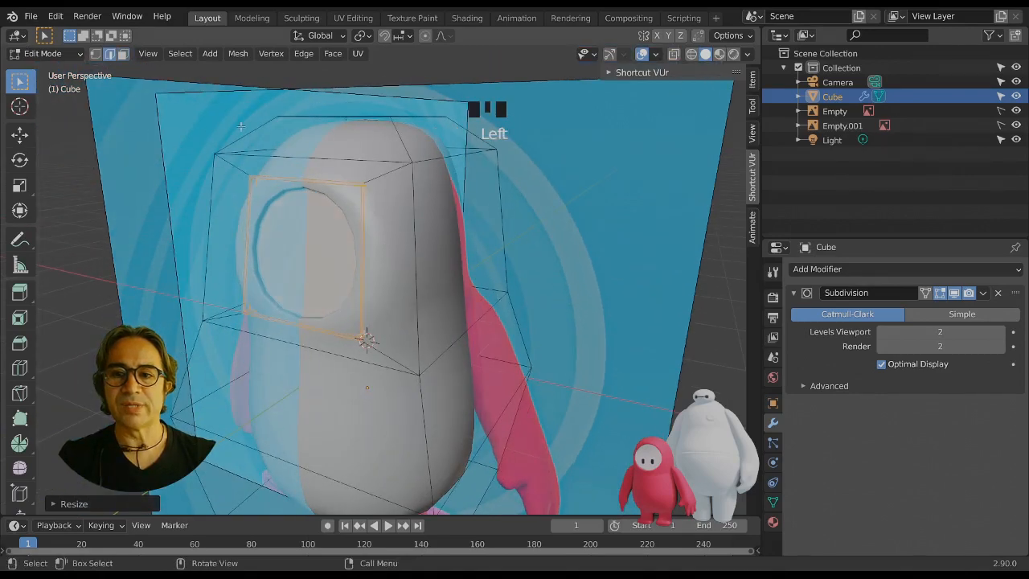
key(KP_1)
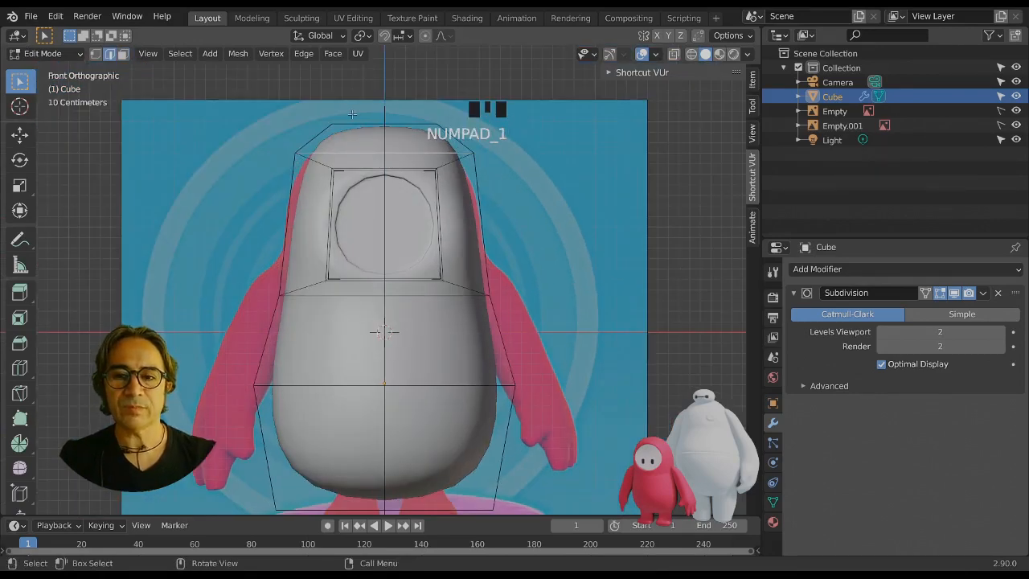
key(g)
click(420, 243)
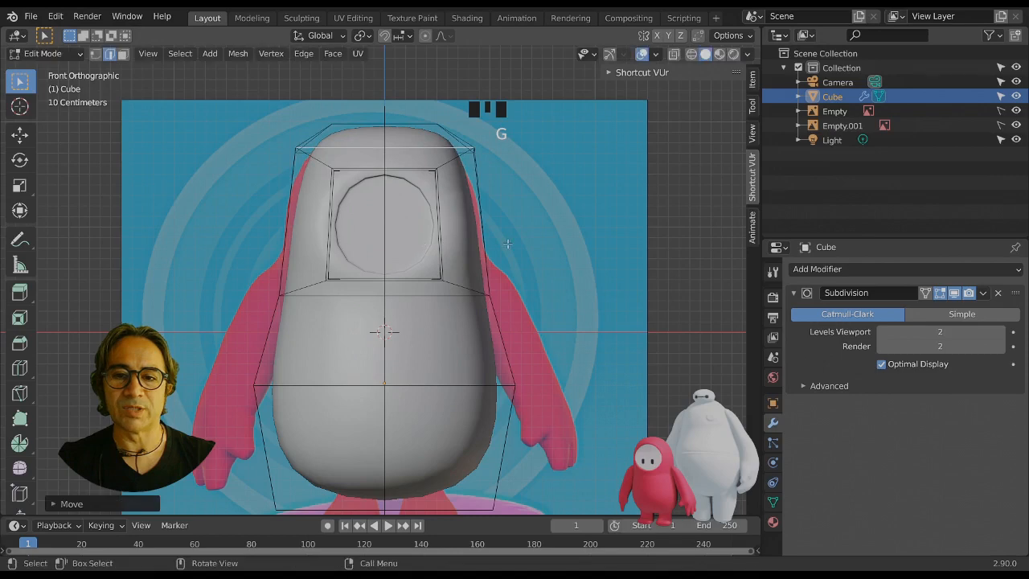
key(s)
click(487, 243)
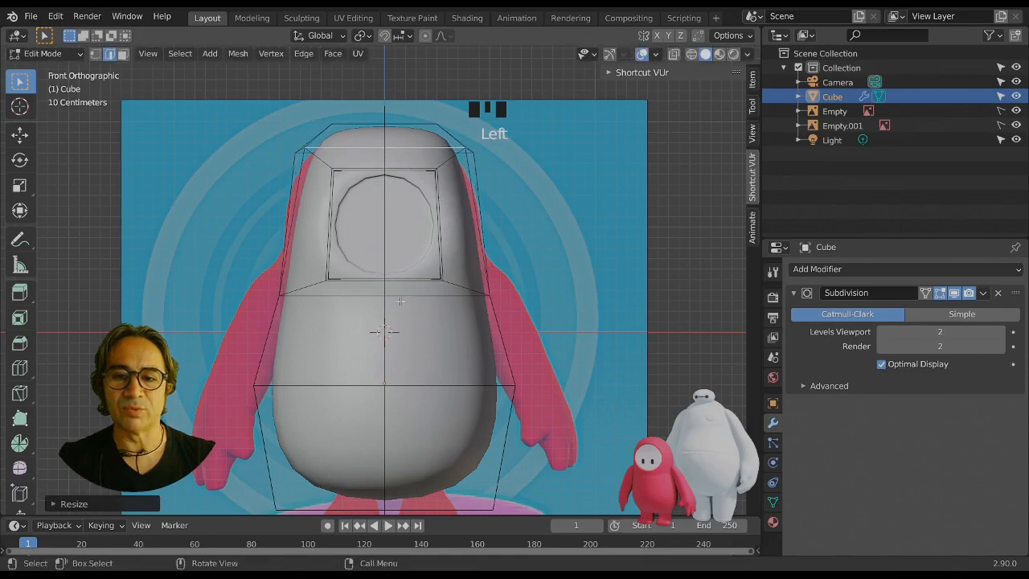
Lower the front edge below the visor slightly, adjust its width by scaling, and check the body in Object Mode.
click(397, 297)
key(g)
click(478, 309)
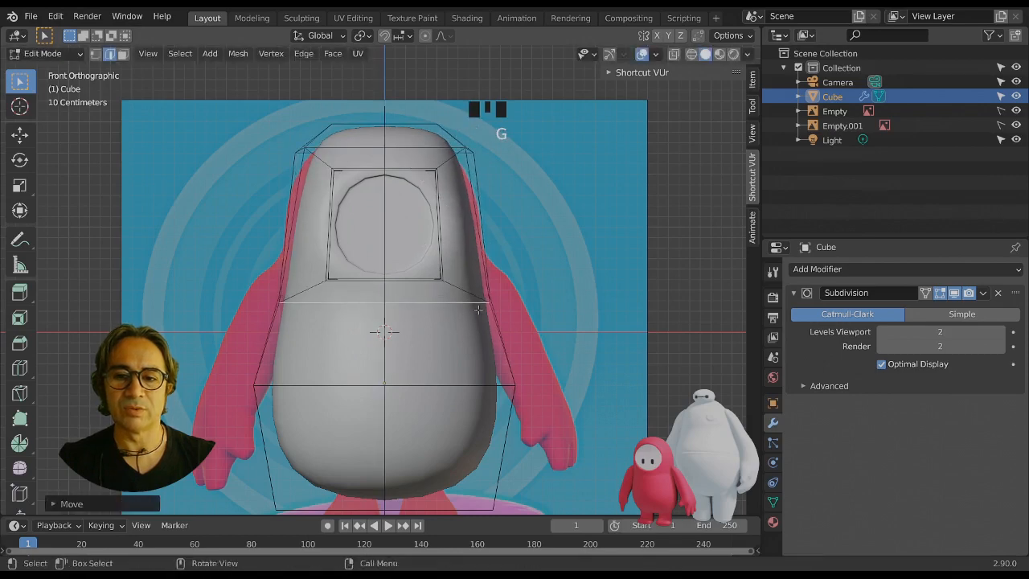
key(s)
click(518, 319)
middle_drag(518, 318, 458, 314)
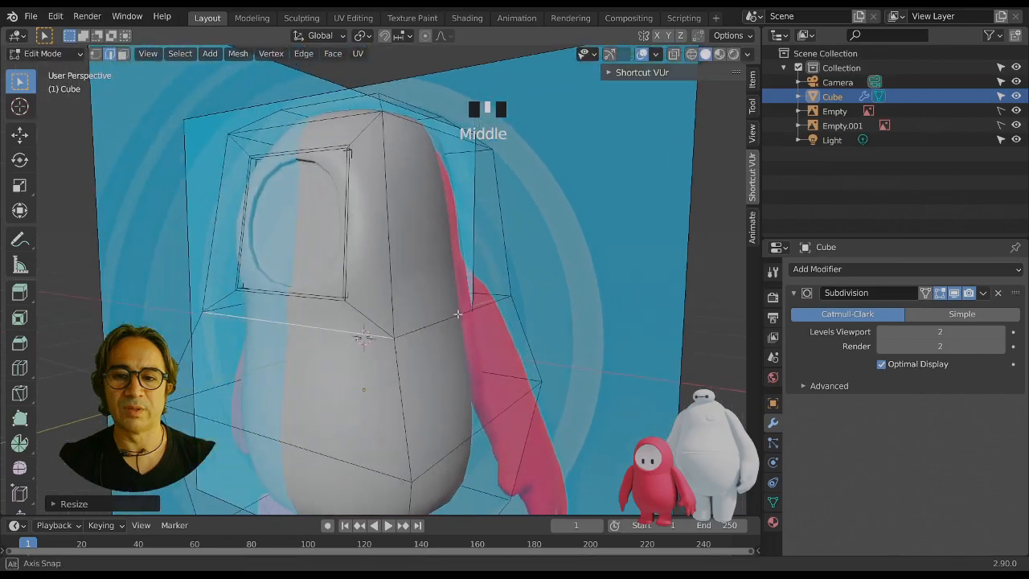
key(Tab)
middle_drag(463, 349, 477, 358)
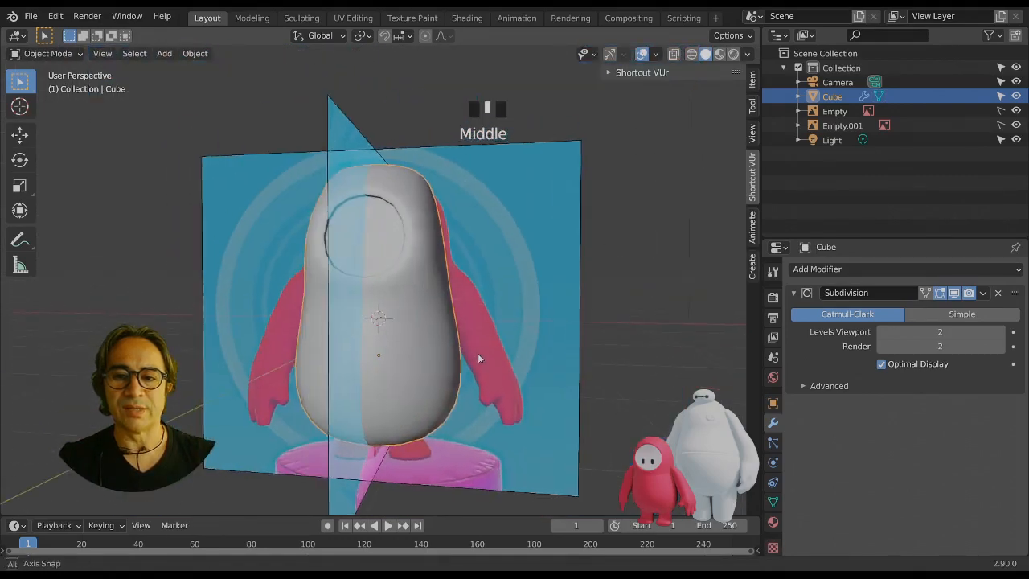
Select the visor face with its surrounding rim faces in Edit Mode and move them forward out of the body in side view.
scroll(479, 354, up, 3)
key(Tab)
middle_drag(441, 249, 410, 211)
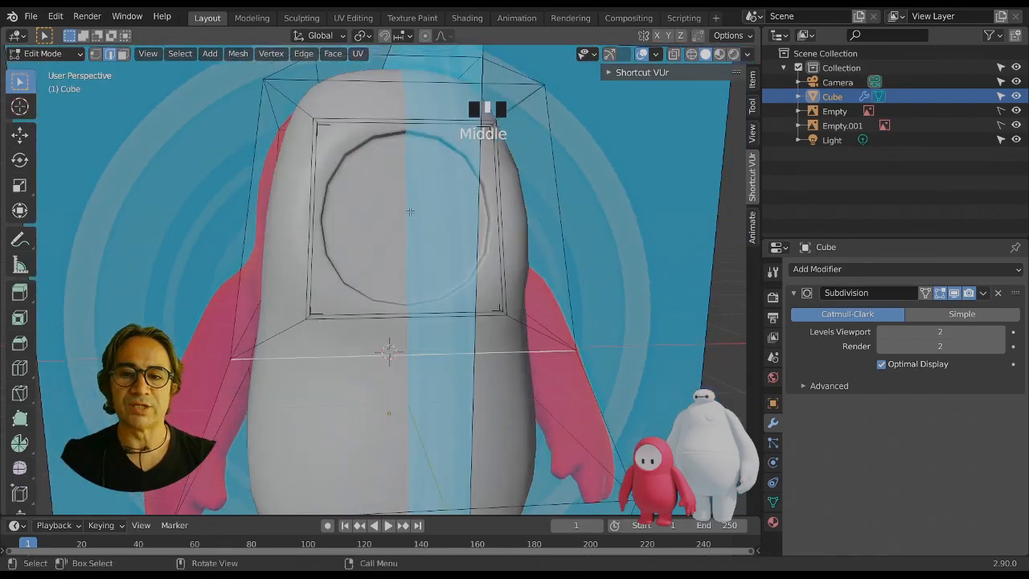
click(122, 54)
click(400, 218)
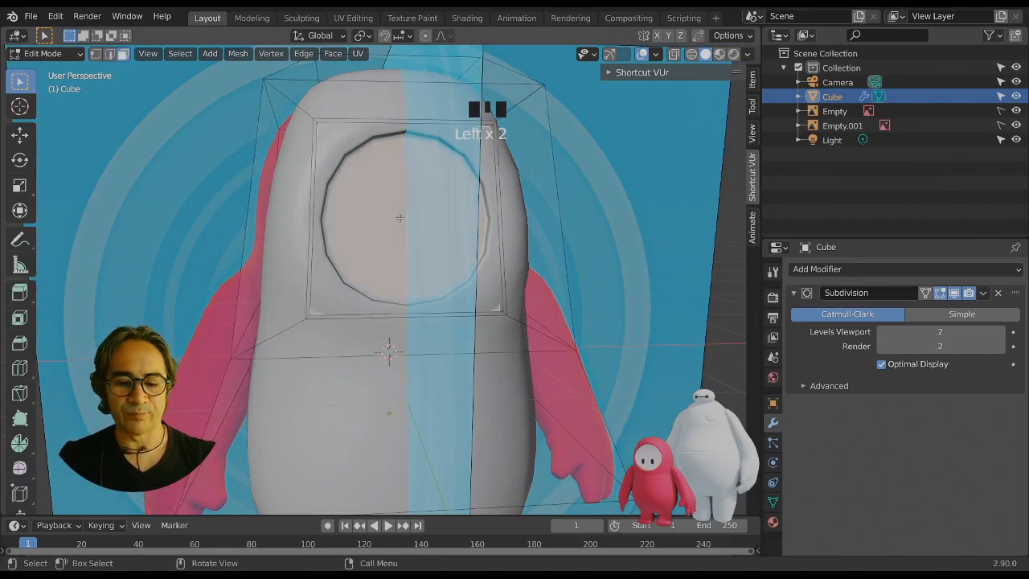
key(ctrl+KP_Add)
key(ctrl+KP_Add)
key(ctrl+KP_Add)
key(ctrl+KP_Add)
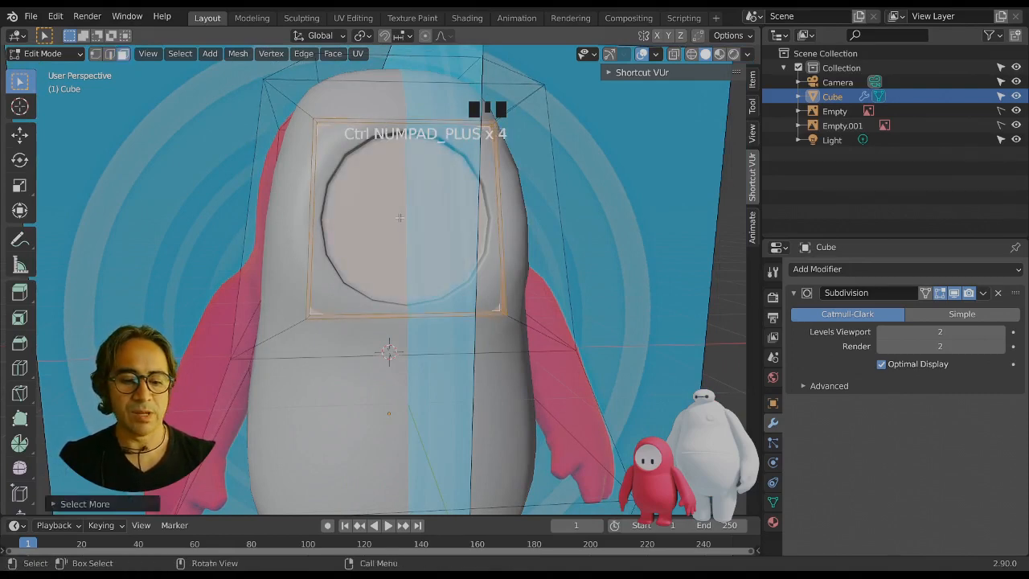
key(KP_3)
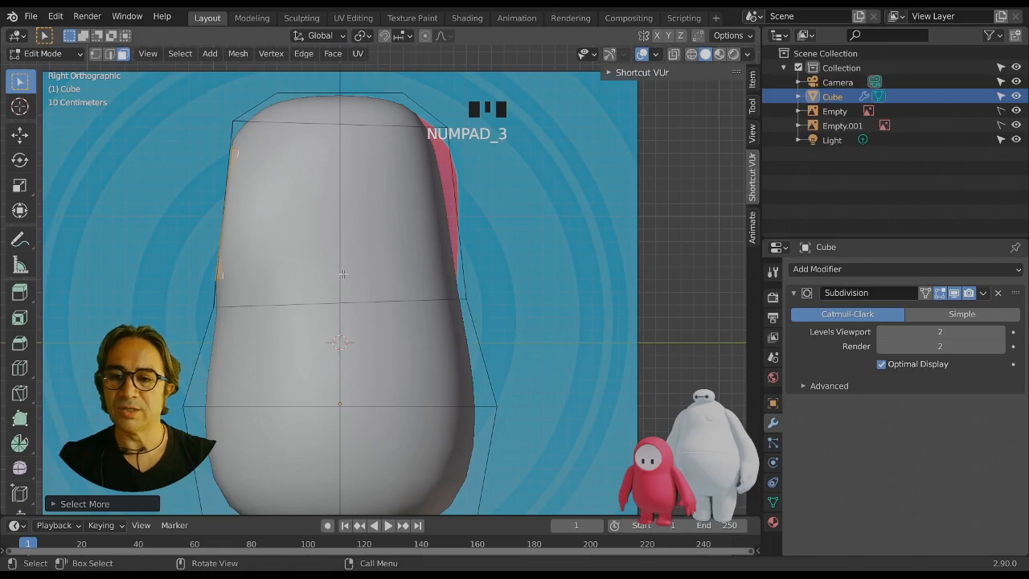
key(g)
click(335, 273)
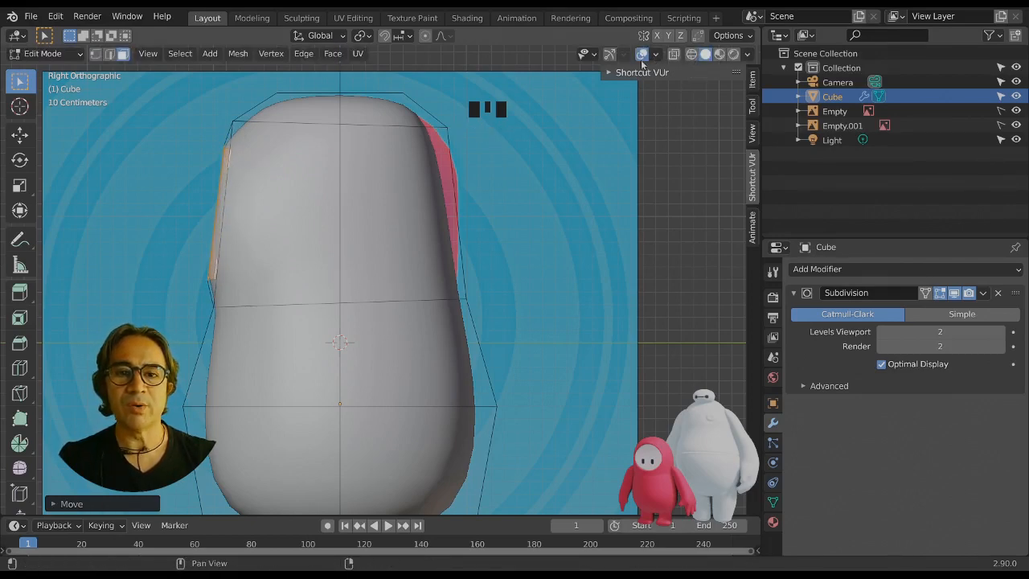
Turn on X-ray, then scale the whole body down slightly, rotate it about 1.7°, and move it onto the side reference.
click(672, 54)
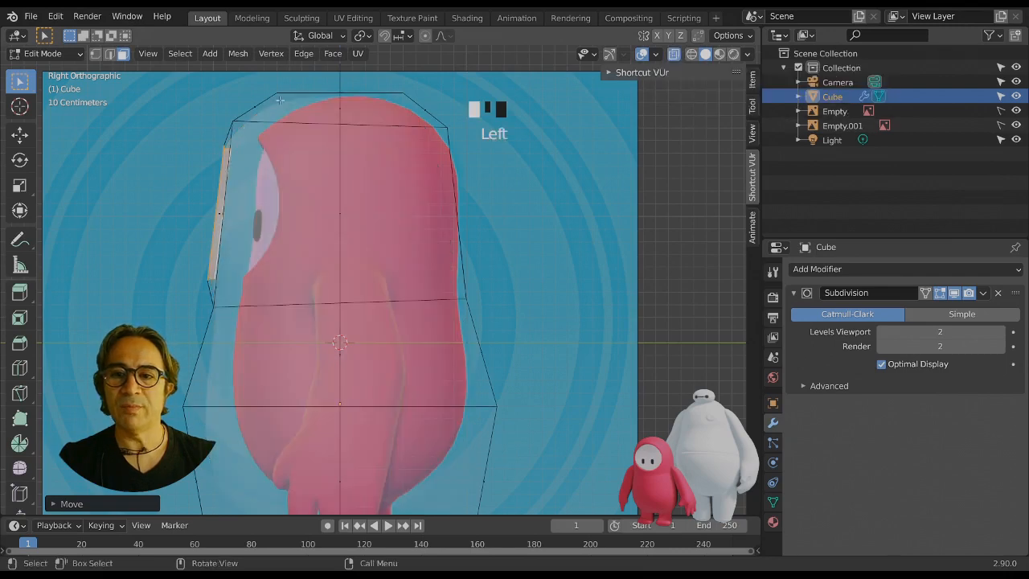
scroll(412, 283, down, 2)
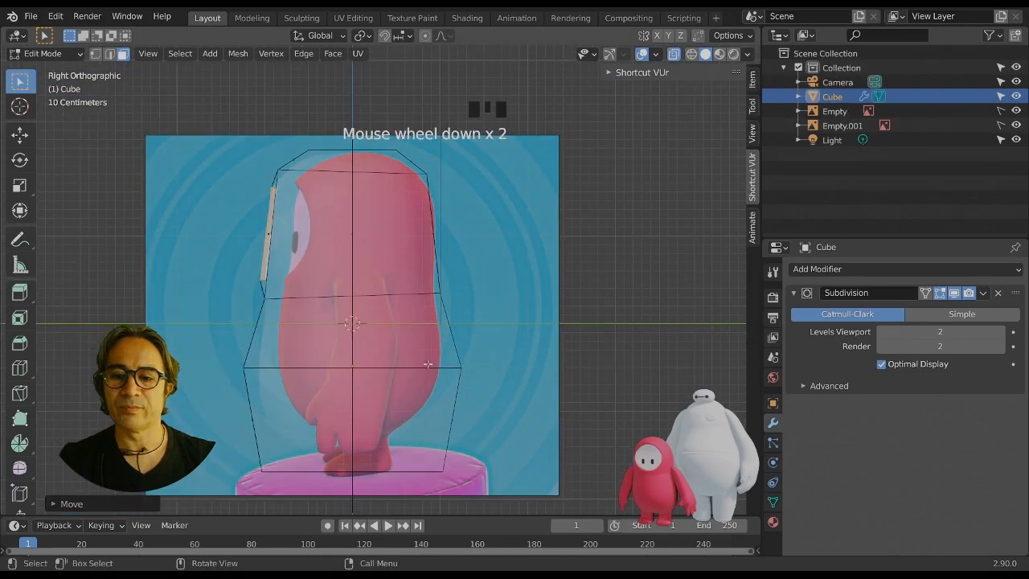
key(Tab)
key(s)
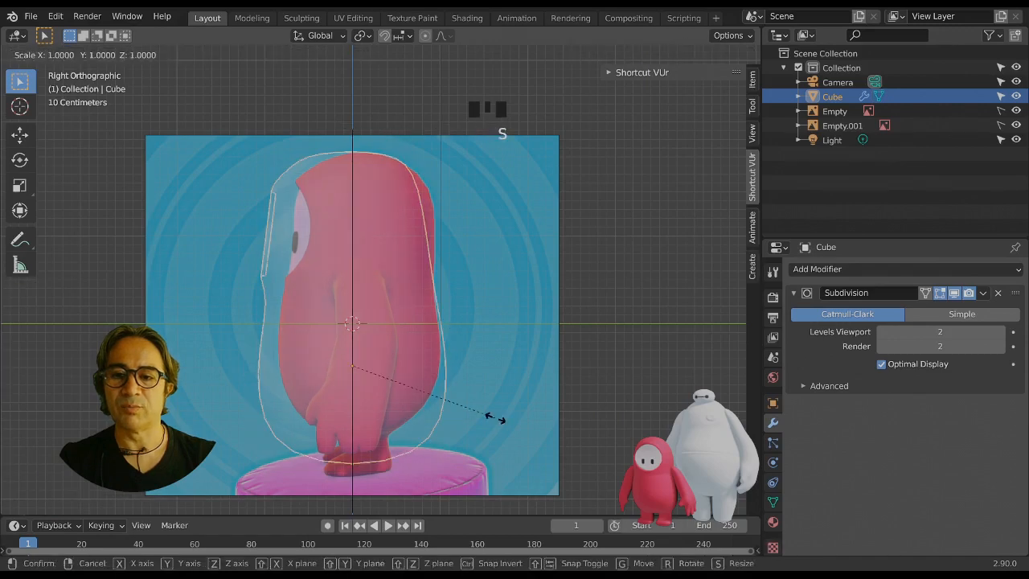
click(491, 418)
key(r)
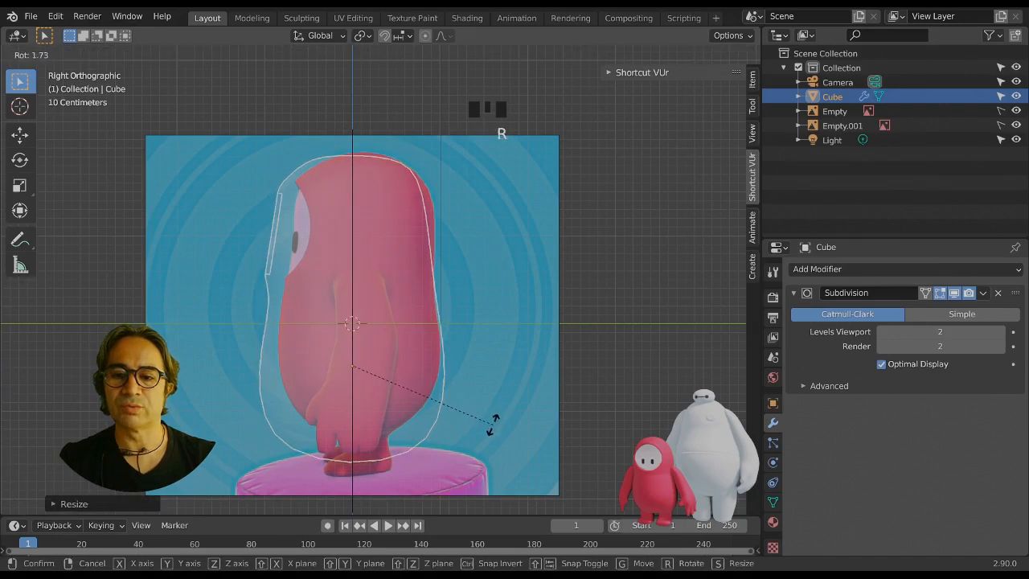
right_click(492, 424)
key(g)
click(492, 424)
Scale the whole body down further, fine-tune its tilt, and move it up to fit the reference head's outline.
key(s)
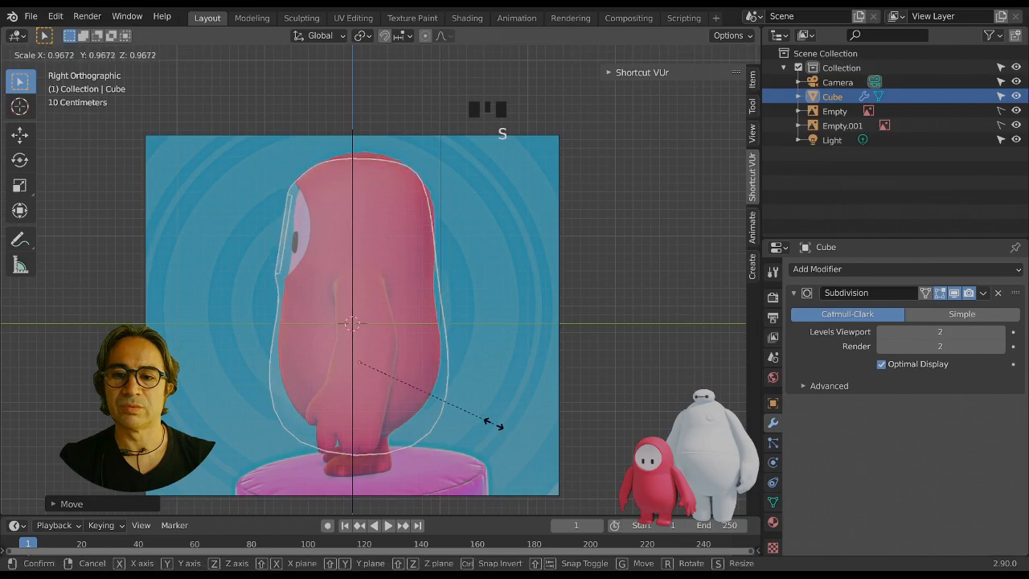
click(491, 422)
key(r)
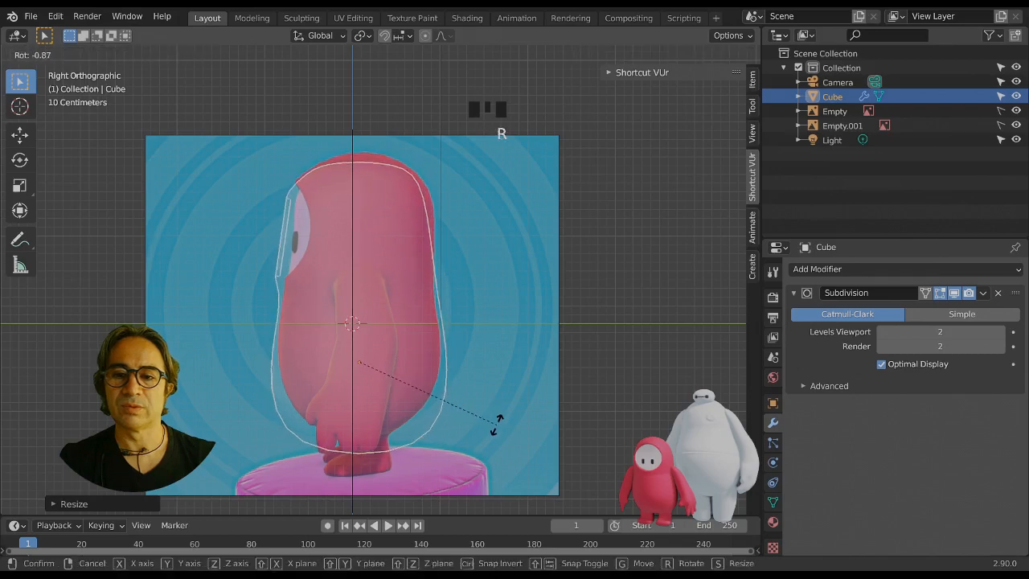
right_click(494, 424)
key(g)
click(469, 424)
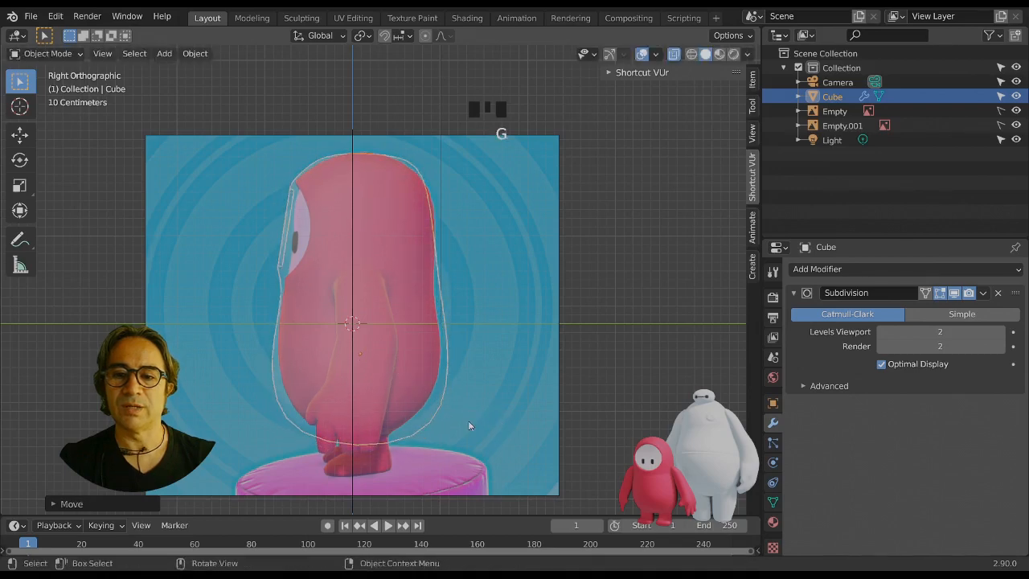
Select the body's bottom face in Edit Mode, scale it inward, and raise it by about 0.08 m.
key(Tab)
click(434, 456)
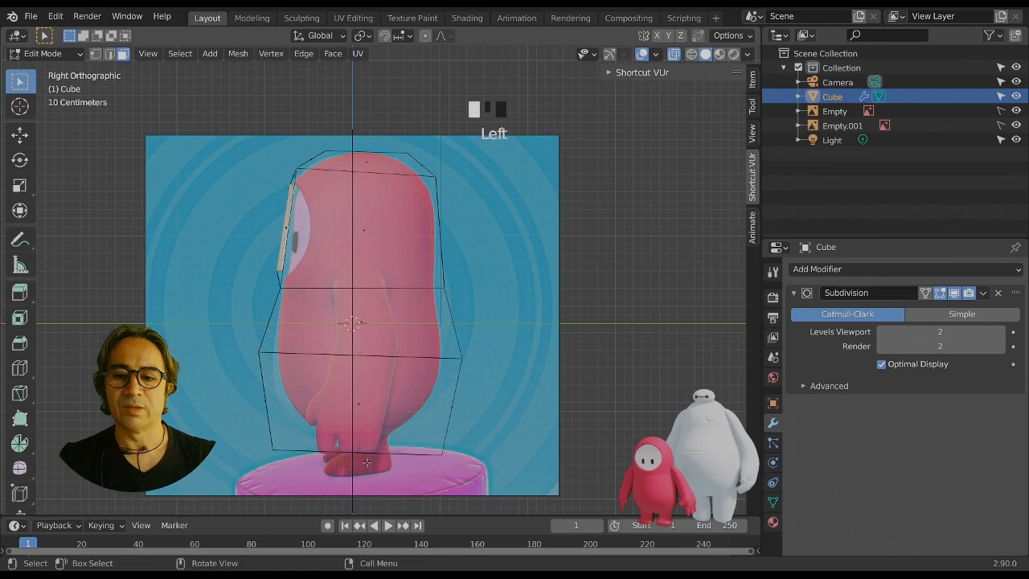
key(s)
click(472, 455)
key(g)
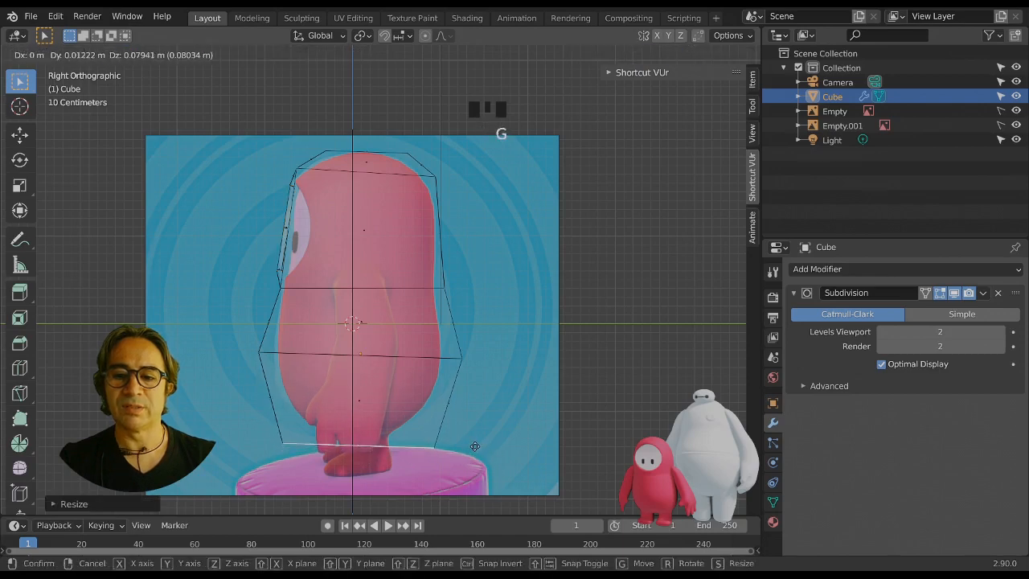
click(474, 443)
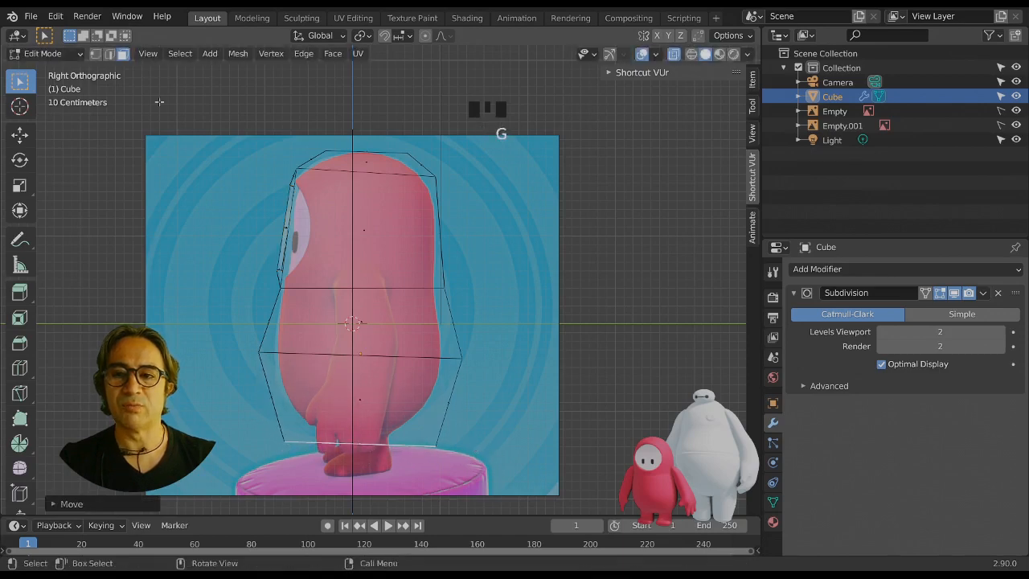
Select the edge loop around the belly and scale it in slightly along Y to follow the side reference.
click(108, 53)
alt+click(316, 358)
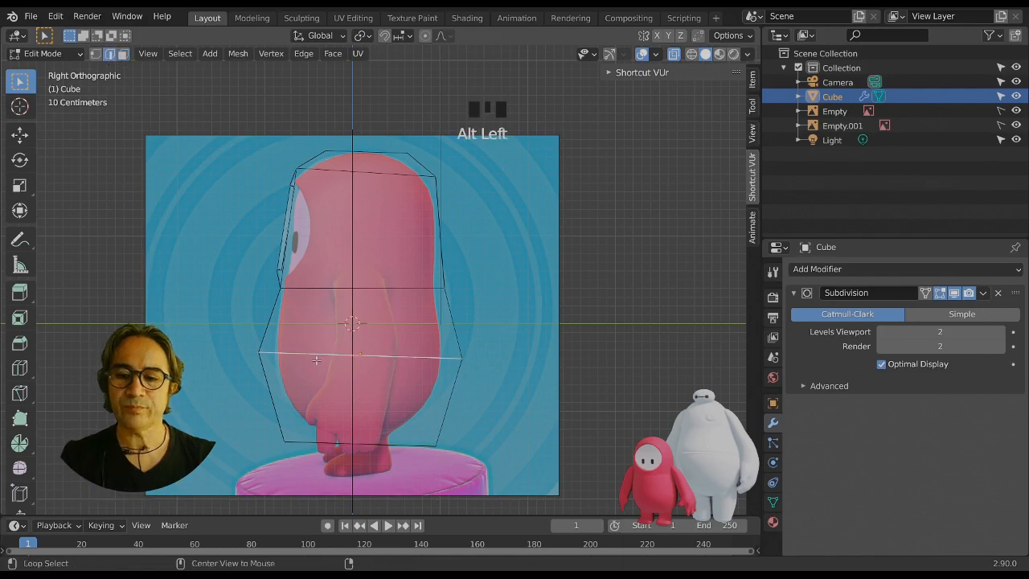
key(s)
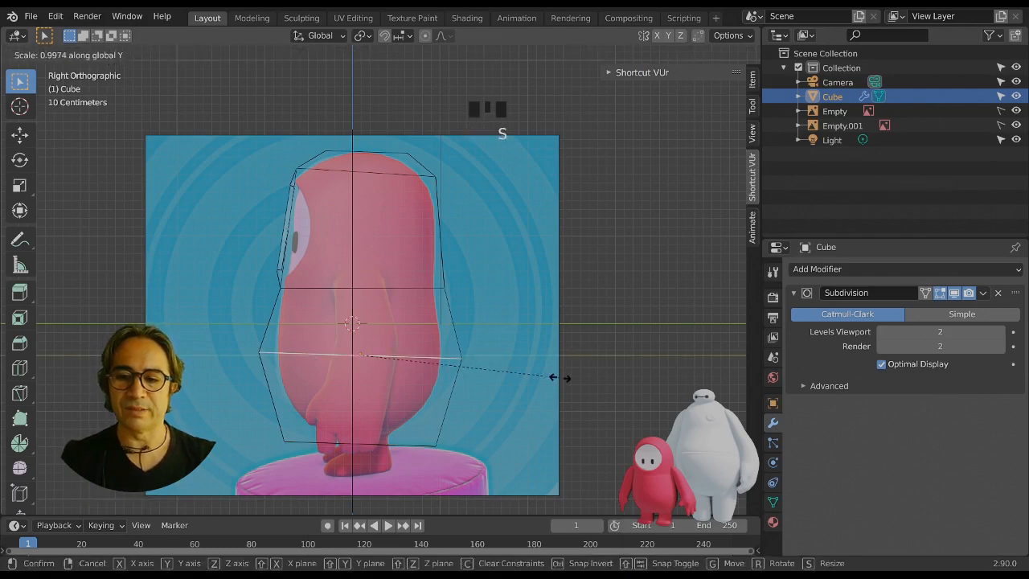
click(553, 377)
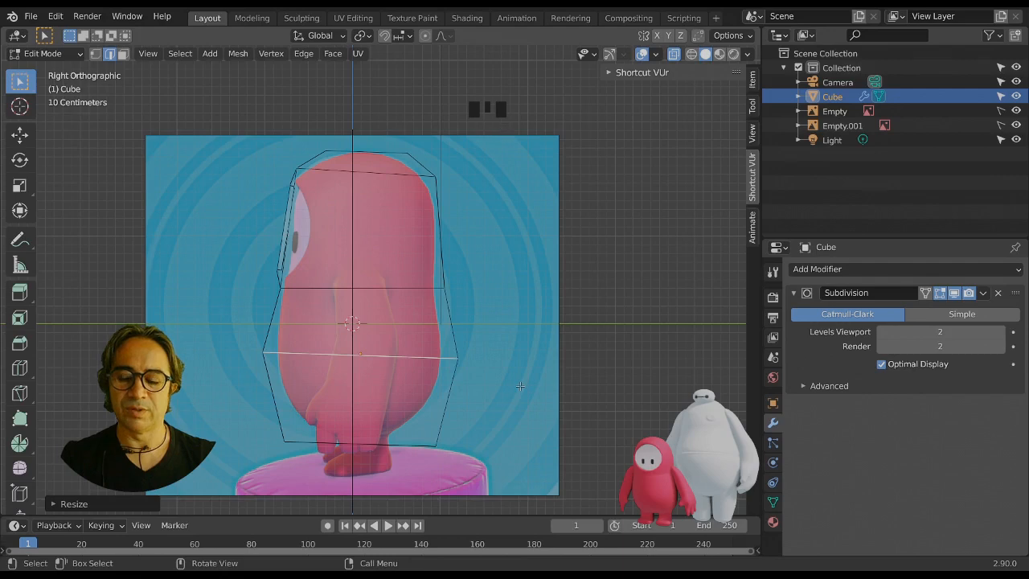
key(g)
right_click(536, 394)
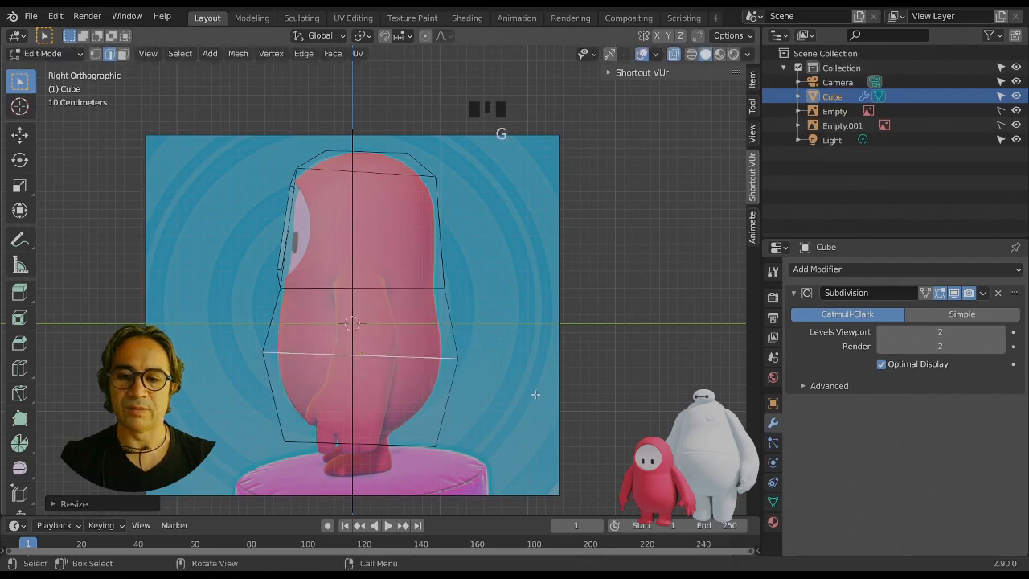
Leave Edit Mode, make the side reference image selectable in the outliner, select it and lower its opacity to about 0.214.
scroll(556, 300, up, 2)
key(Tab)
scroll(611, 189, down, 1)
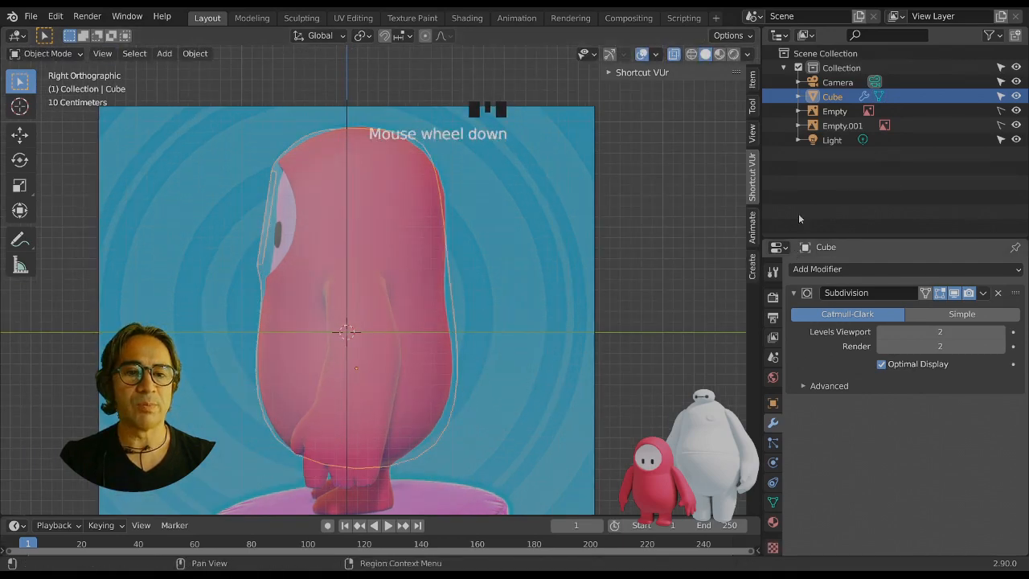
click(1000, 125)
click(550, 177)
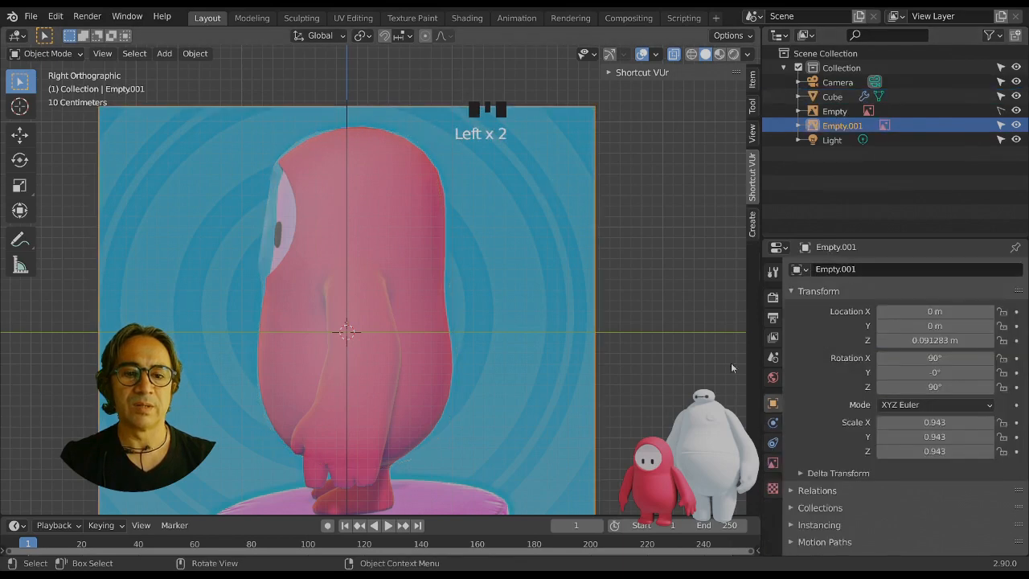
click(773, 464)
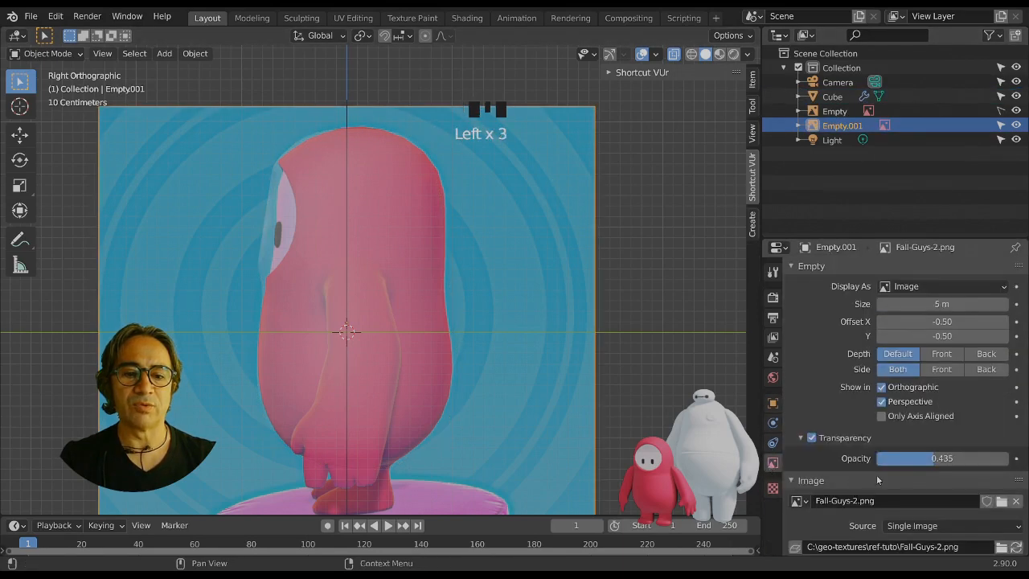
click(924, 458)
drag(917, 458, 911, 458)
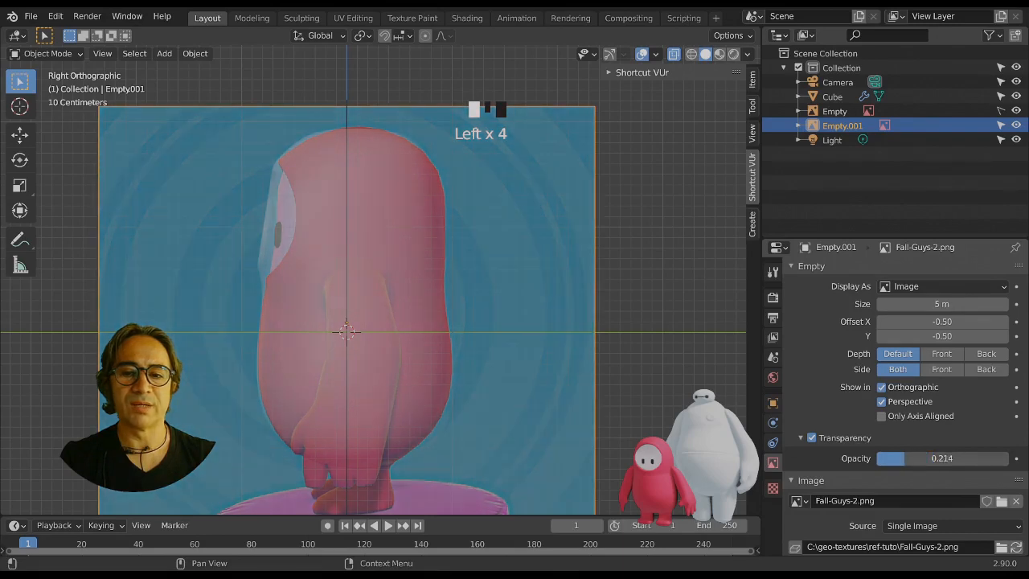
scroll(416, 329, down, 2)
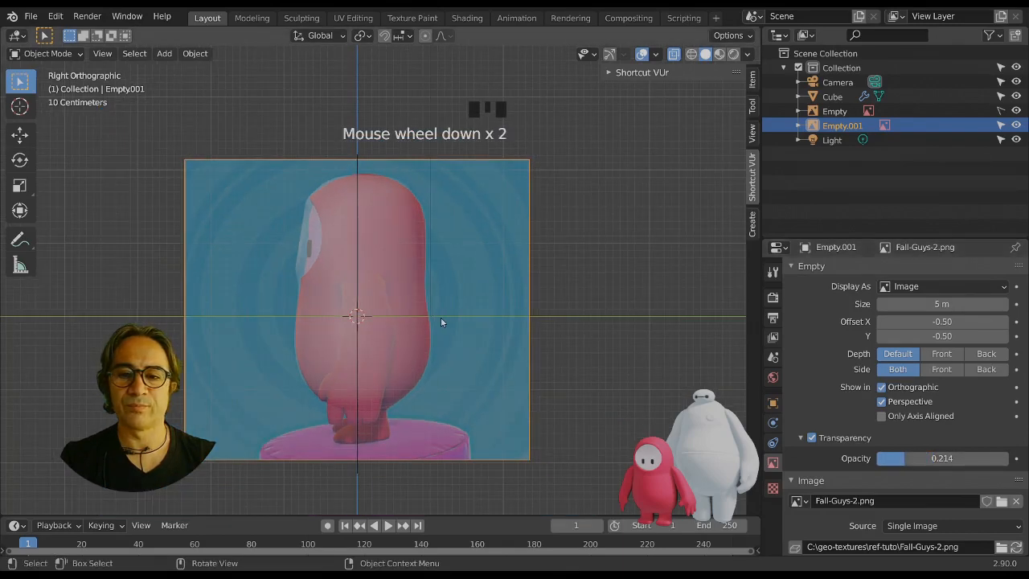
Select the body again and return to editing its mesh.
click(391, 259)
scroll(457, 386, up, 1)
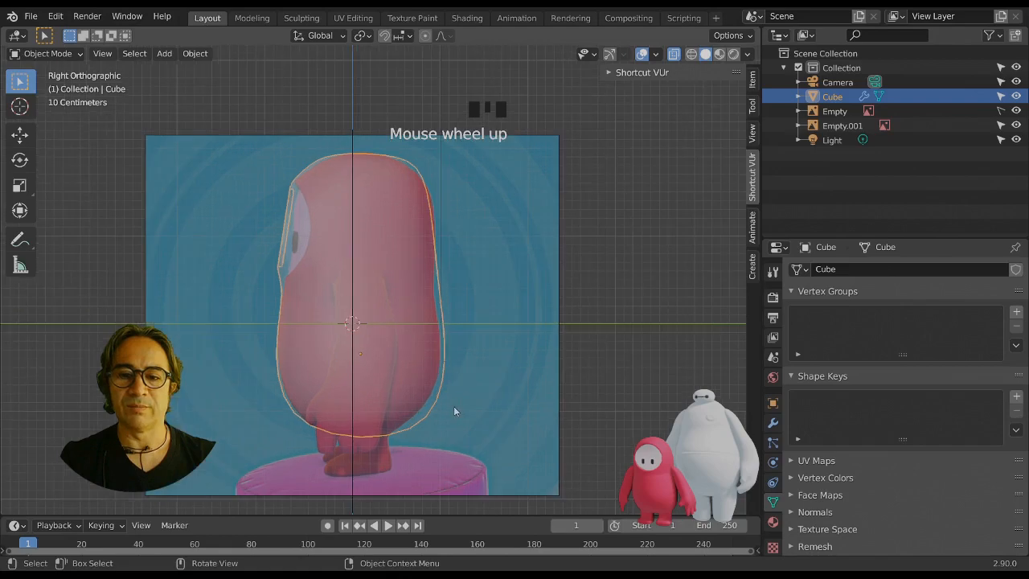
key(Tab)
click(447, 421)
click(451, 448)
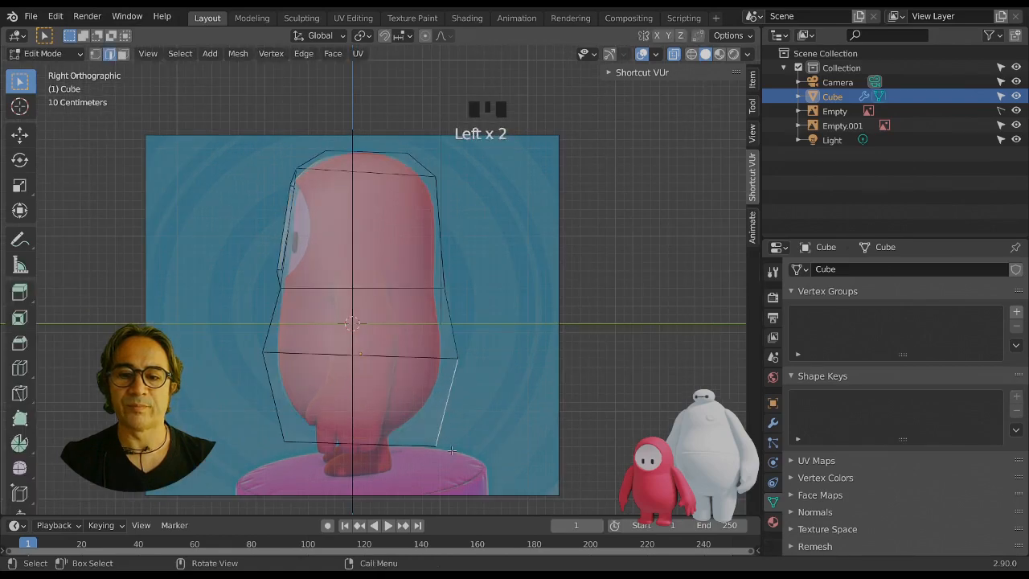
key(g)
right_click(451, 419)
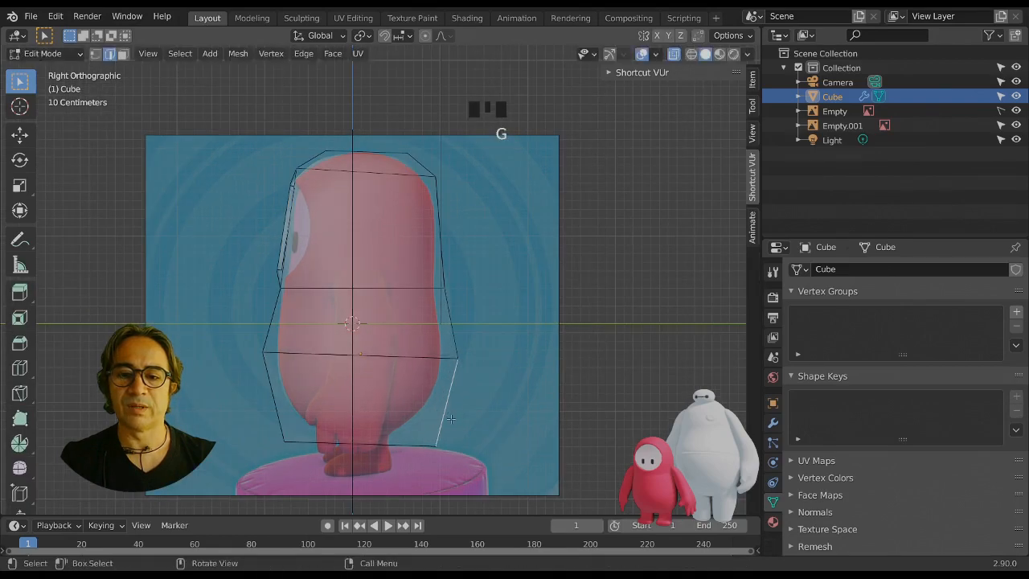
In face selection mode, select the lower back face of the body and move it slightly upward along the side reference.
click(125, 54)
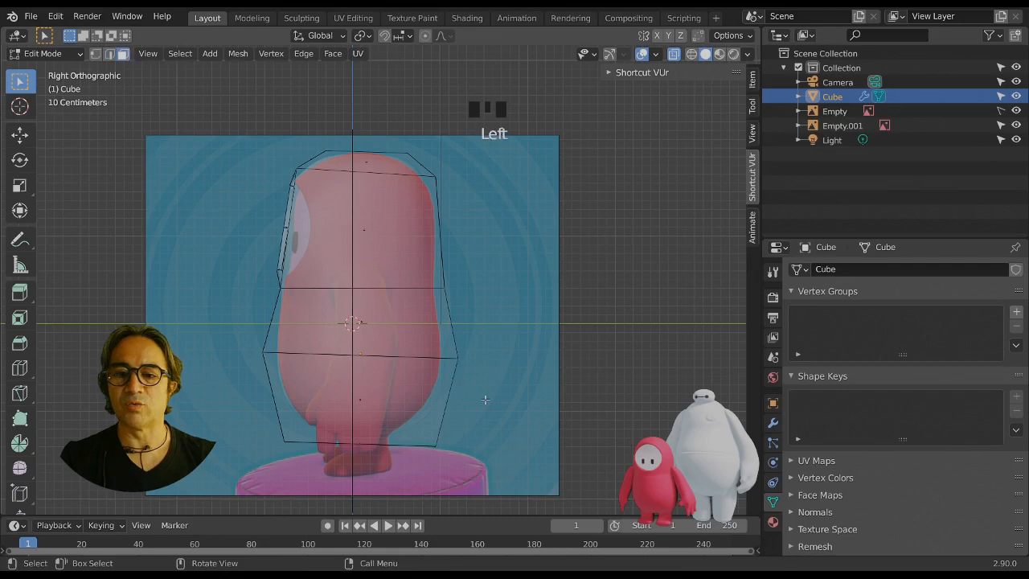
click(432, 400)
key(g)
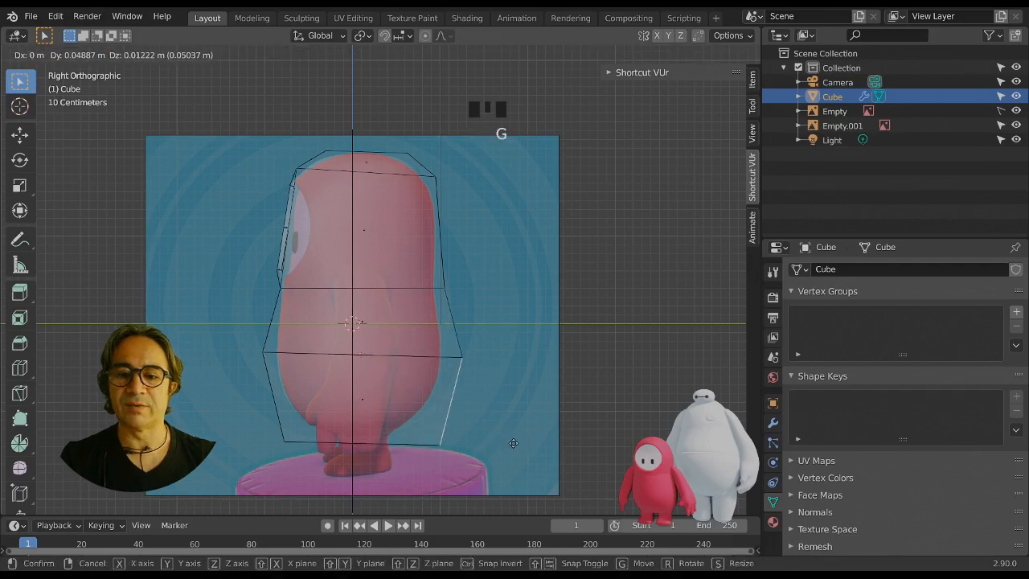
click(495, 378)
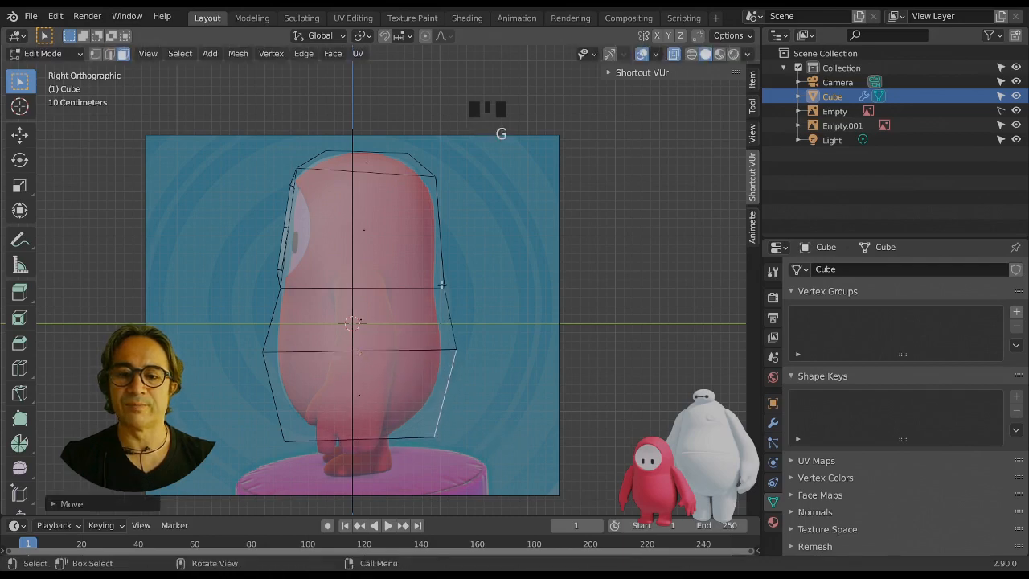
Select the upper back face of the head and move it inward to match the side reference's back outline.
click(507, 327)
click(434, 218)
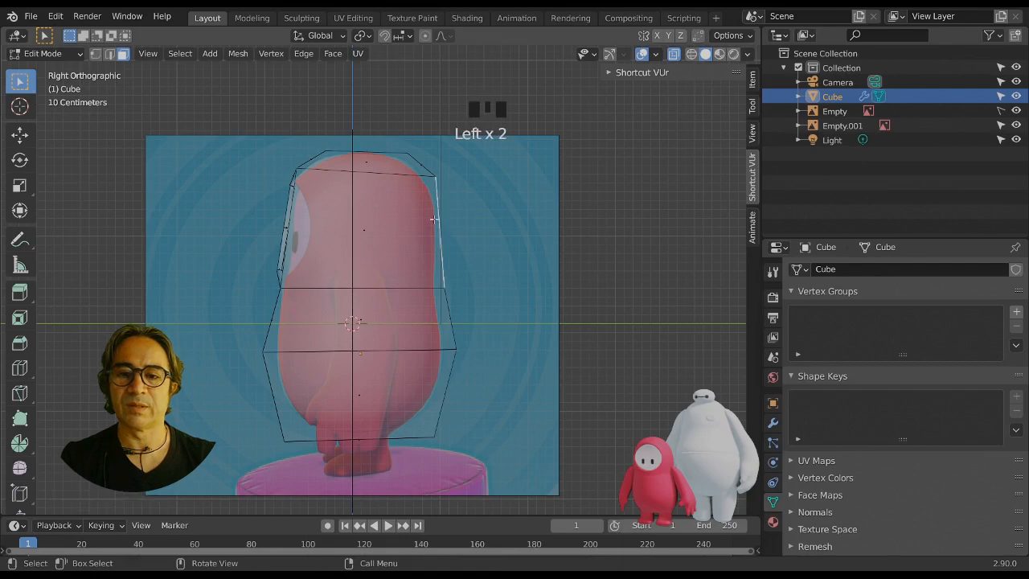
key(g)
click(537, 291)
key(g)
click(473, 231)
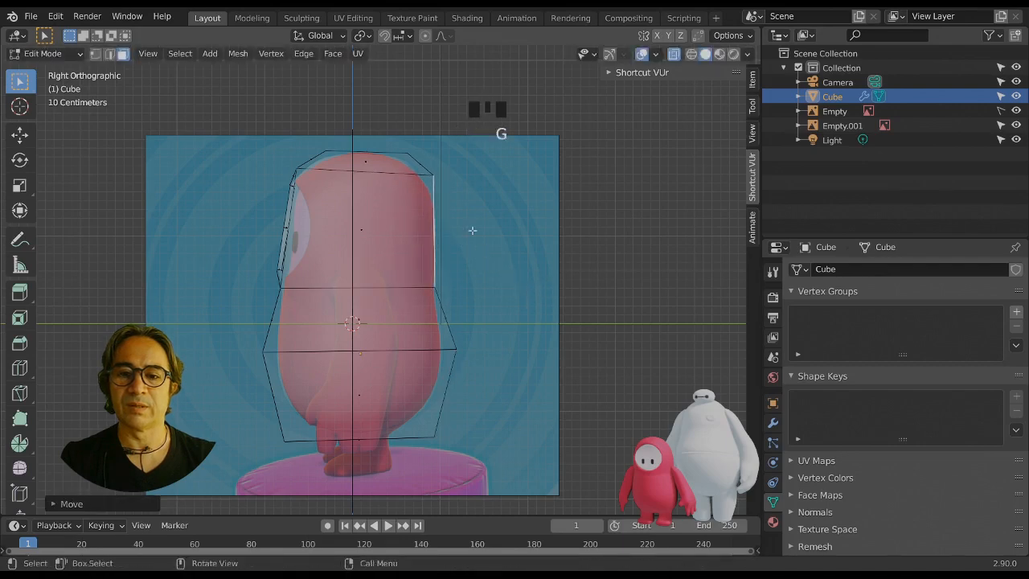
In front view, select the visor face, grow the selection to its surrounding rim faces, and lower them slightly along Z.
scroll(311, 172, up, 3)
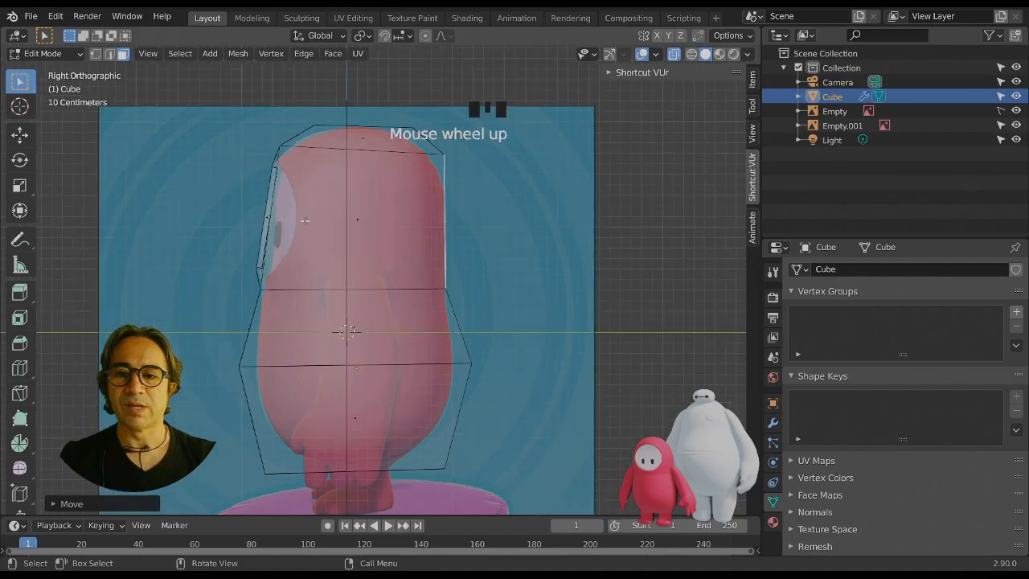
shift+middle_drag(265, 168, 308, 167)
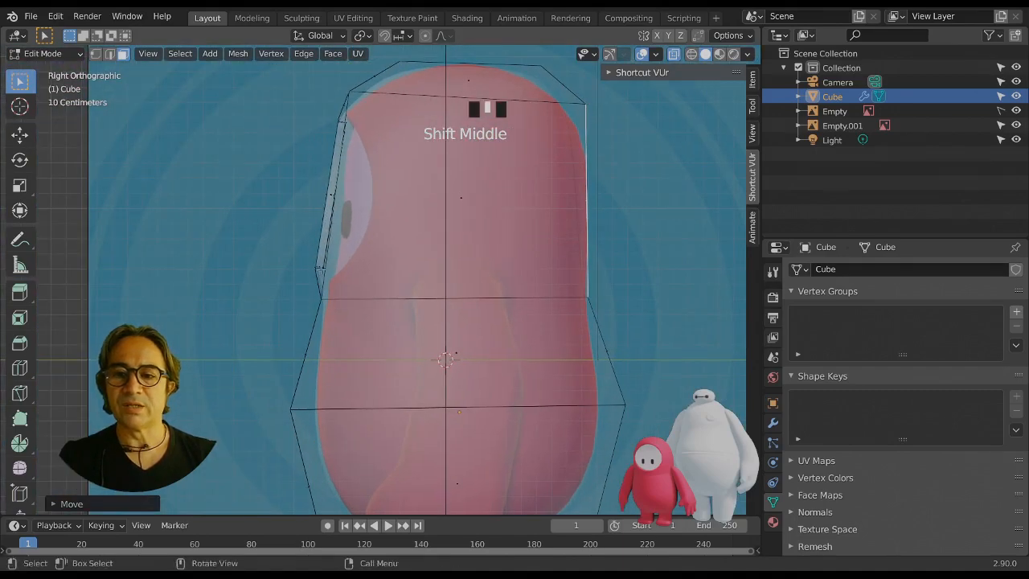
middle_drag(334, 217, 370, 196)
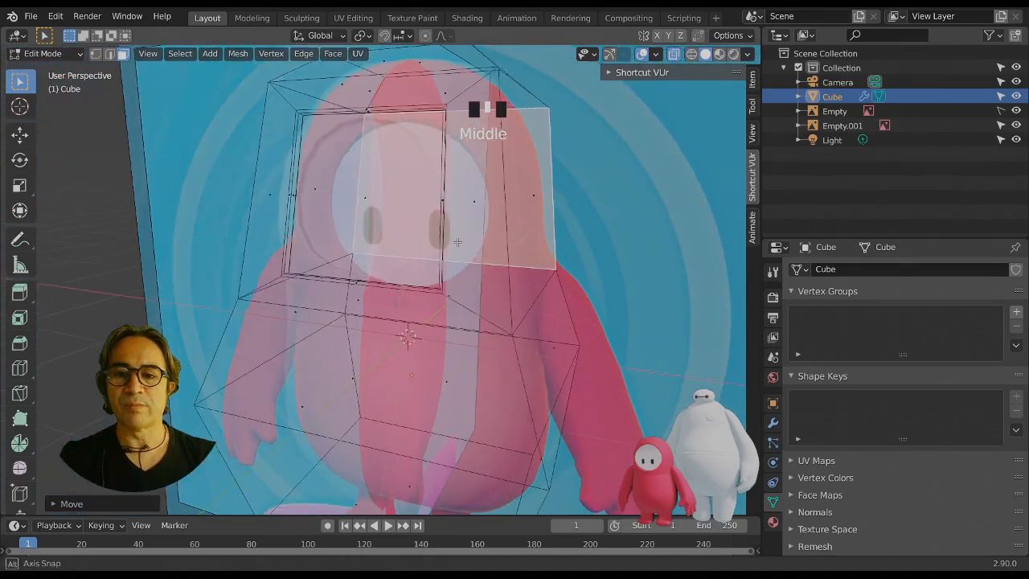
click(372, 197)
key(KP_1)
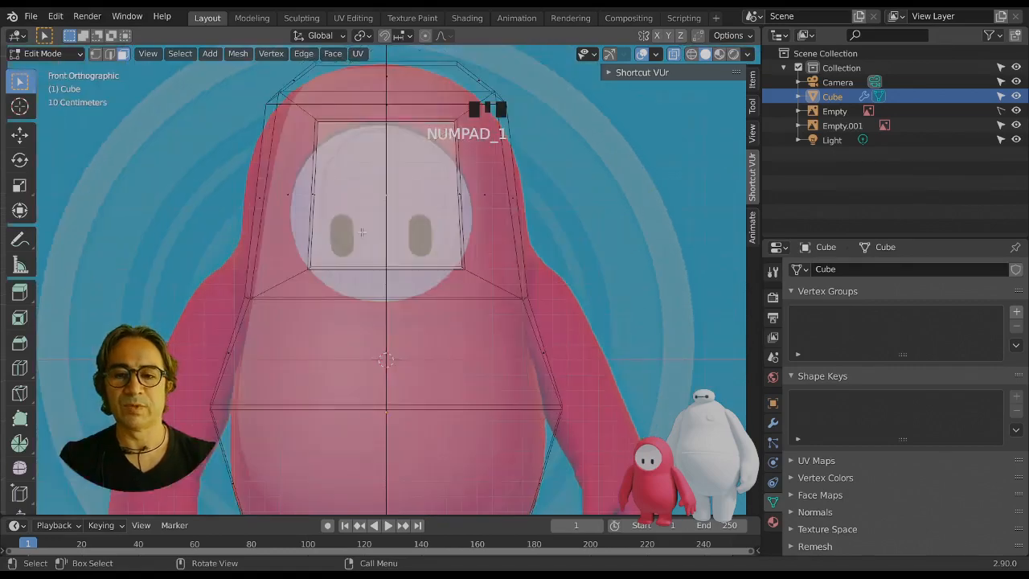
key(ctrl+KP_Add)
key(ctrl+KP_Add)
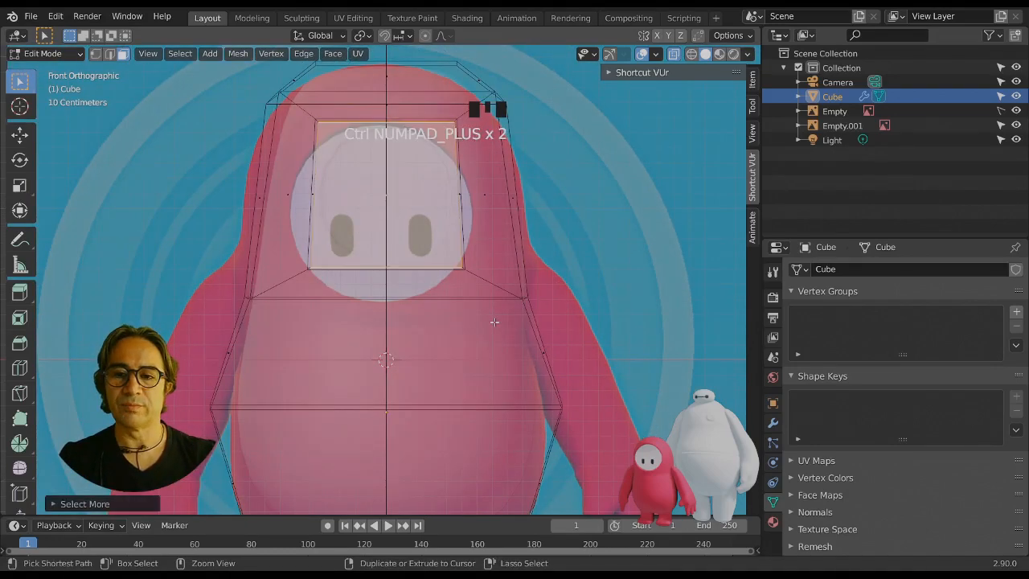
key(ctrl+KP_Add)
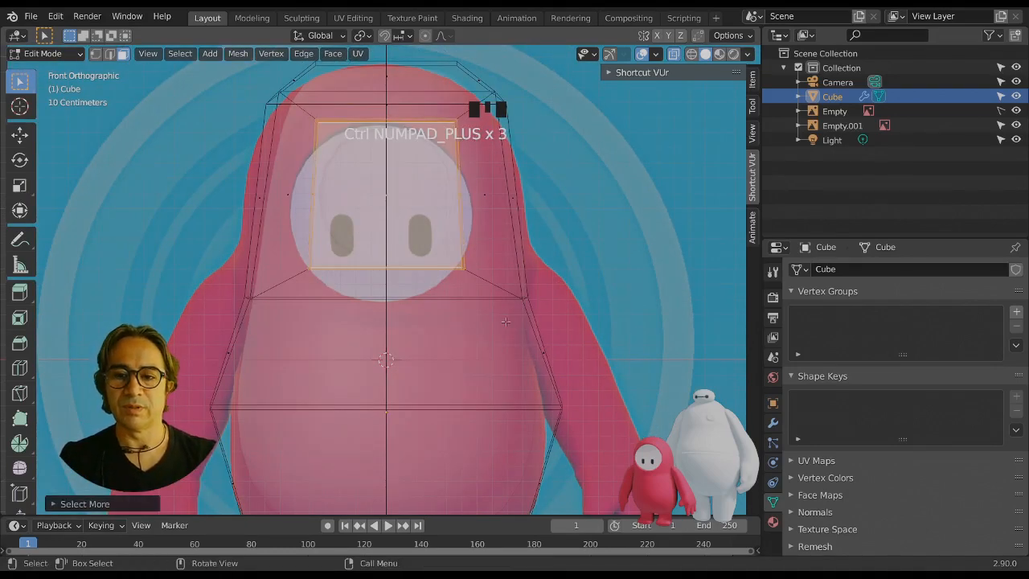
key(g)
key(z)
click(502, 327)
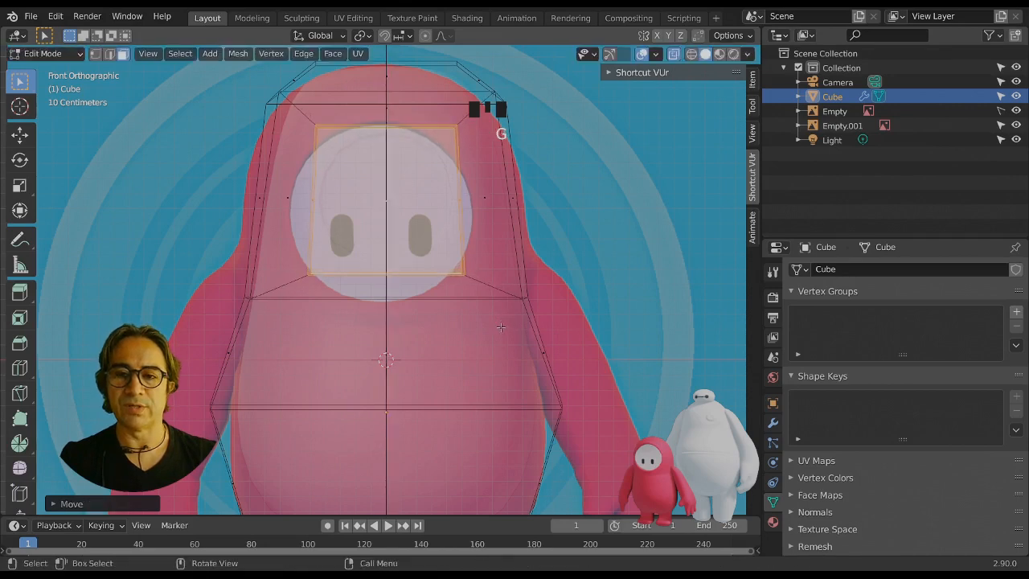
Scale the visor faces up in two passes, the second by about 1.15, to fit the front reference's visor, and leave Edit Mode.
key(s)
click(524, 340)
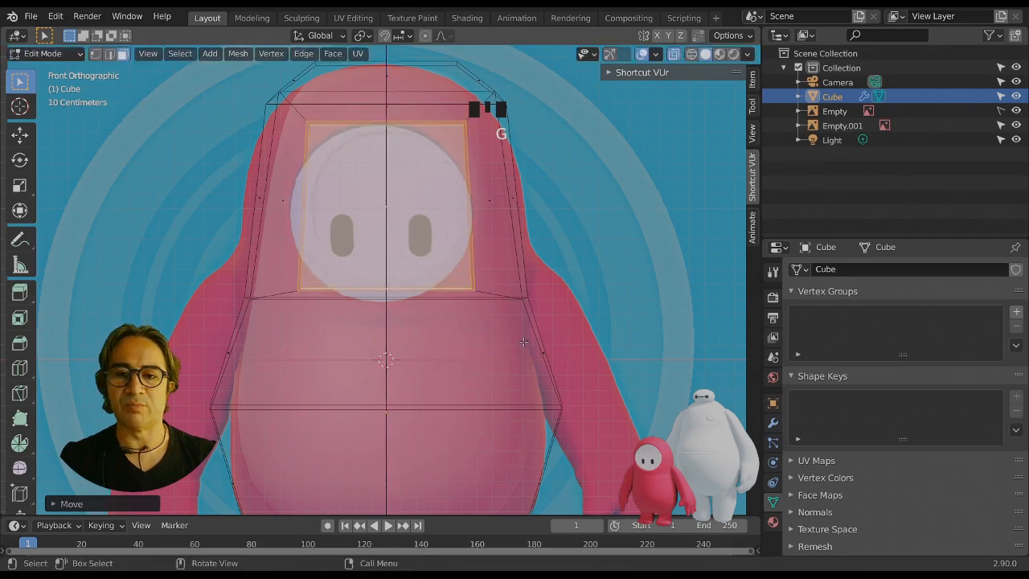
key(s)
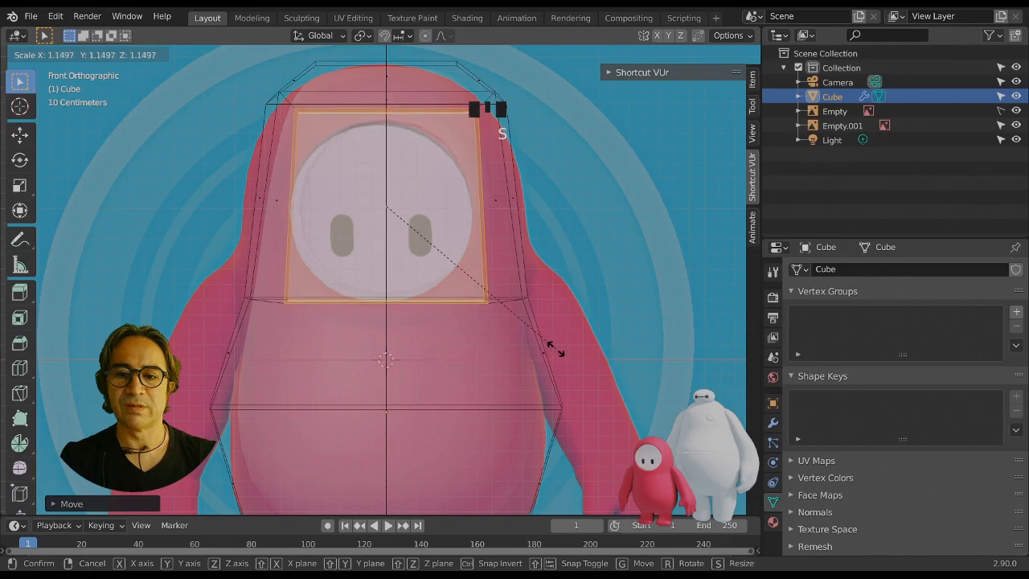
click(556, 348)
key(Tab)
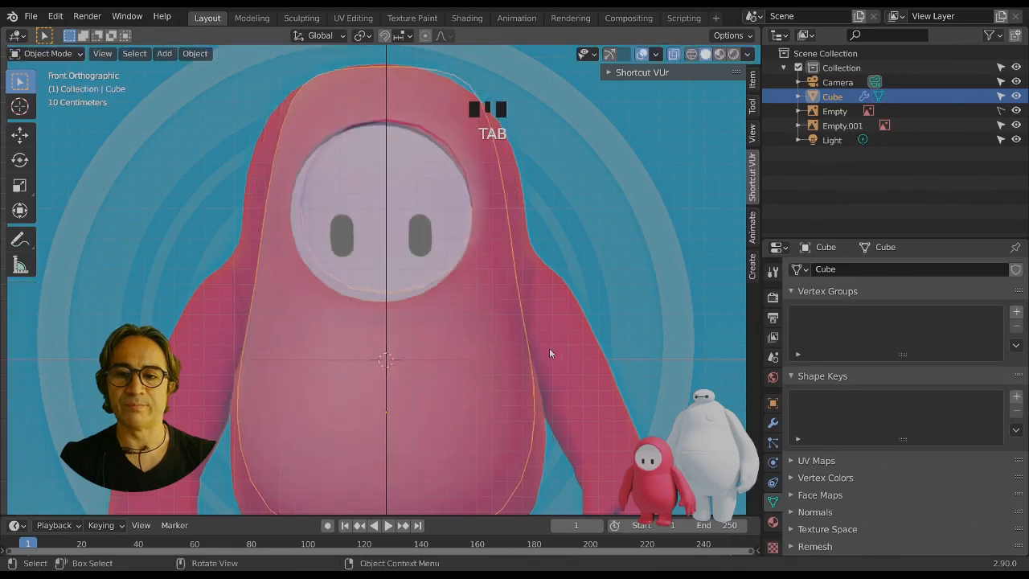
Turn off X-ray and, in edge selection mode, select the body's horizontal front edge just below the visor.
scroll(555, 319, down, 1)
scroll(554, 320, down, 1)
click(673, 53)
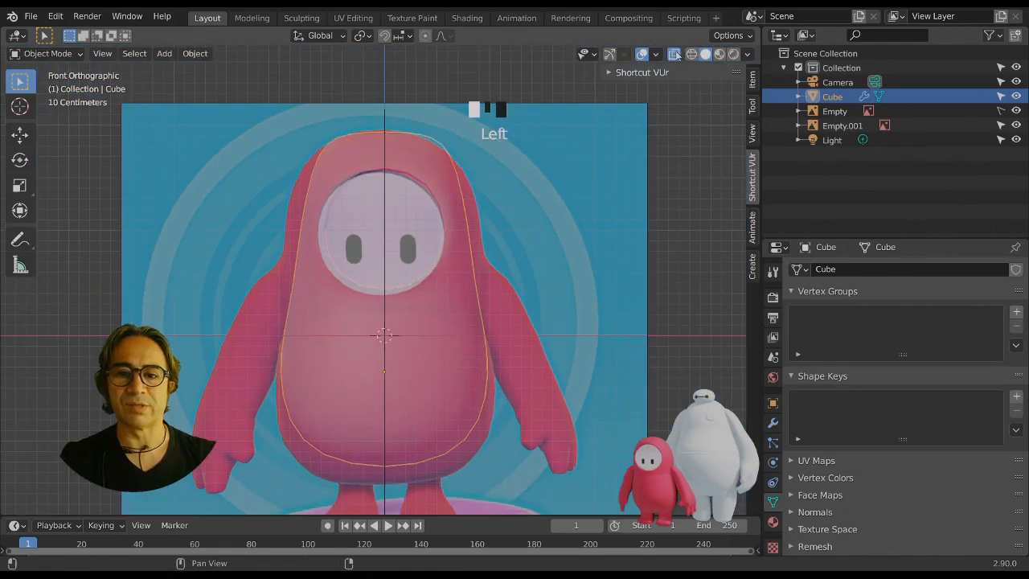
middle_drag(499, 339, 520, 343)
key(Tab)
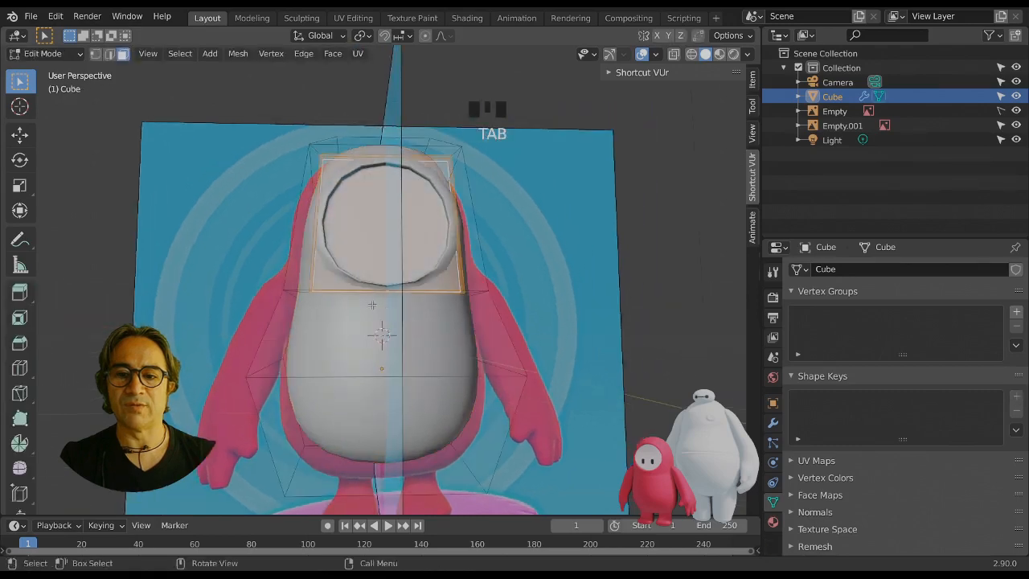
click(295, 293)
click(109, 54)
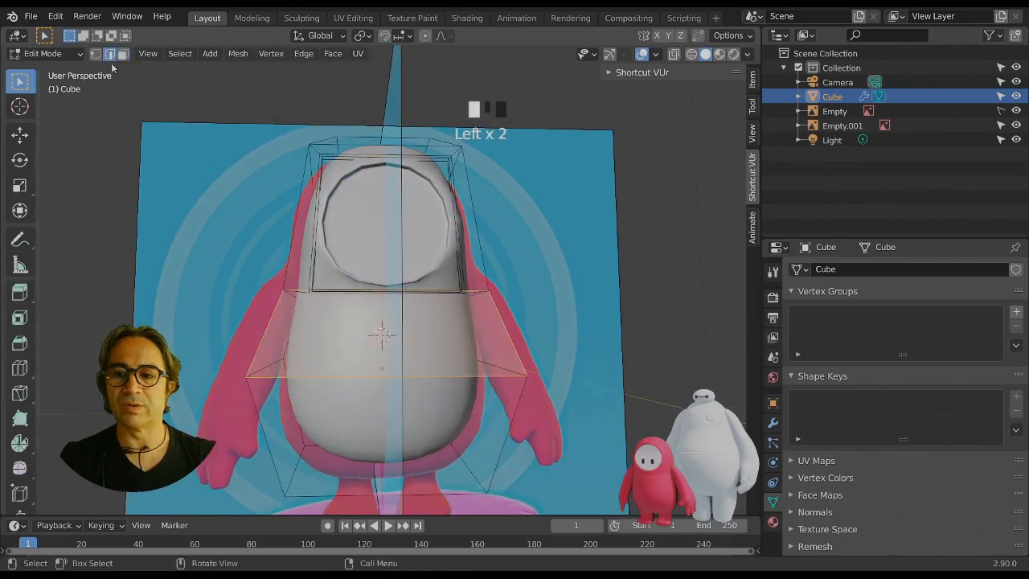
click(292, 294)
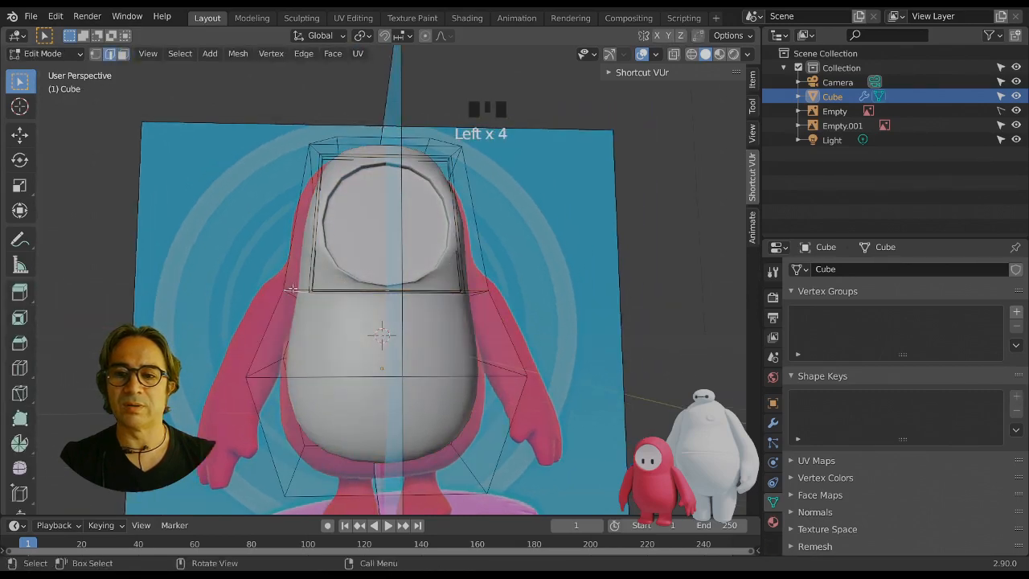
Preview the Subdivision modifier on the edit cage to examine the edges around the visor, and switch the cage display off again.
click(772, 422)
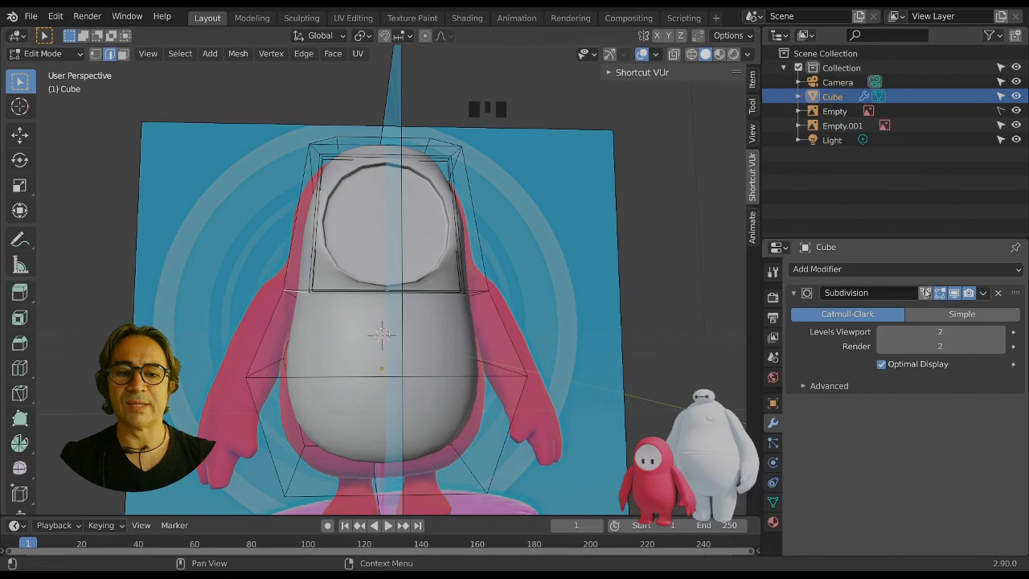
click(924, 293)
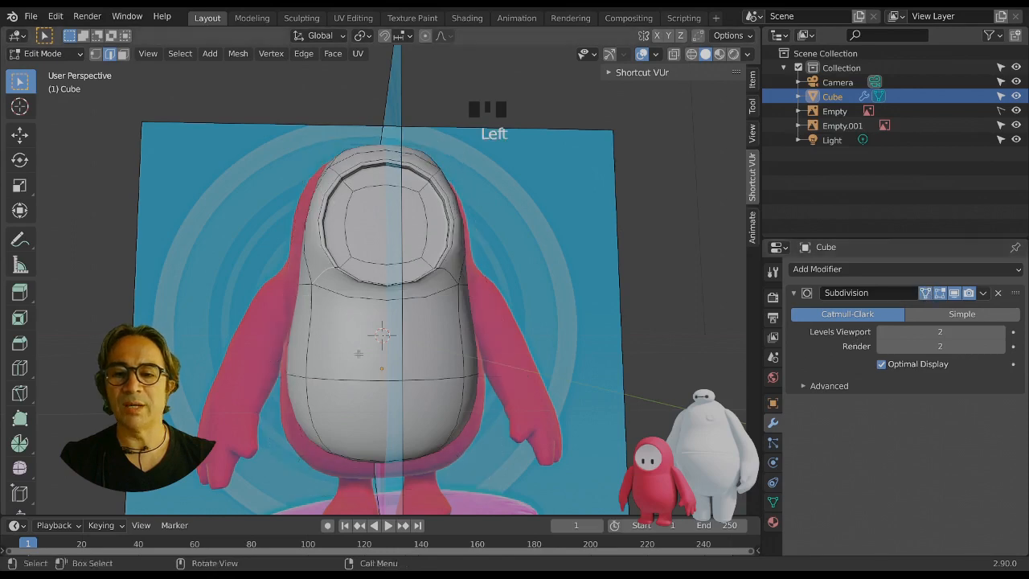
click(364, 302)
click(925, 293)
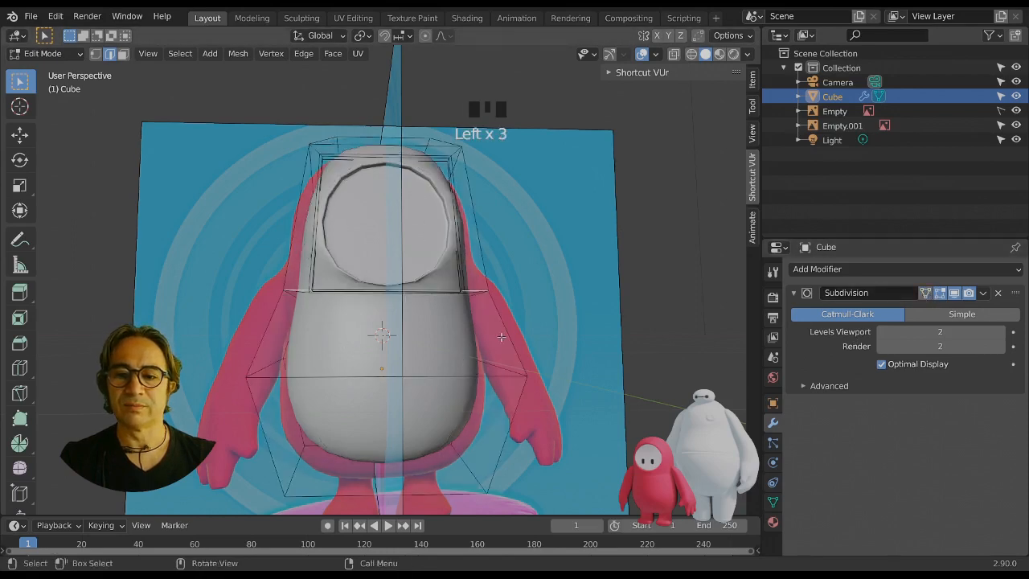
Move the front edge below the visor down along Z to leave more space under the visor.
key(g)
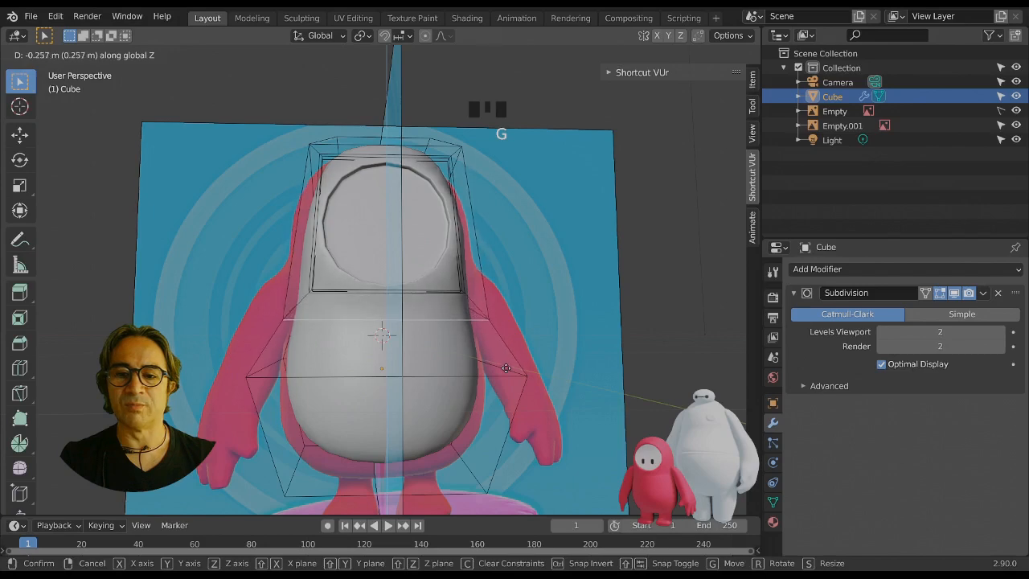
click(371, 284)
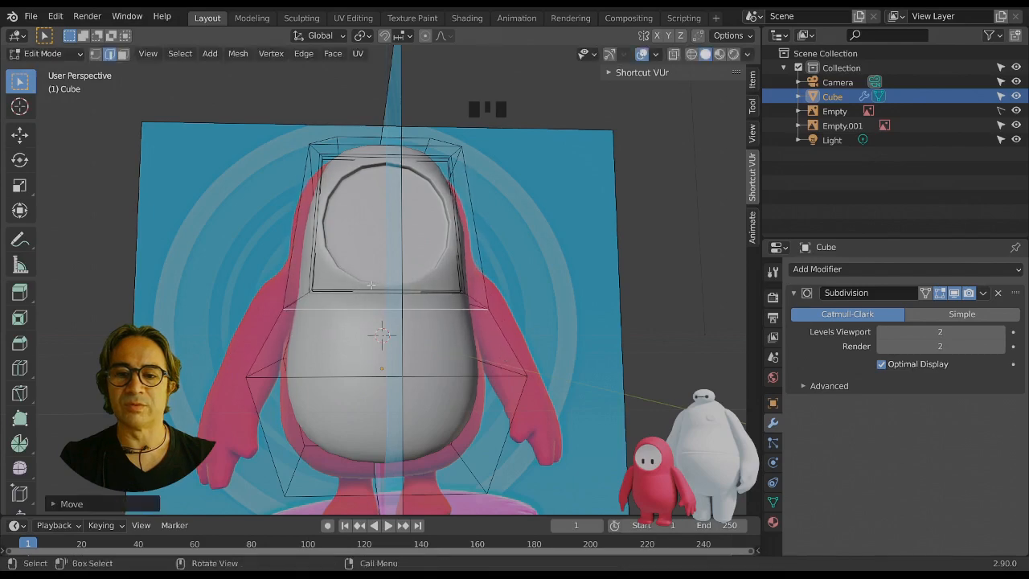
middle_drag(399, 324, 434, 331)
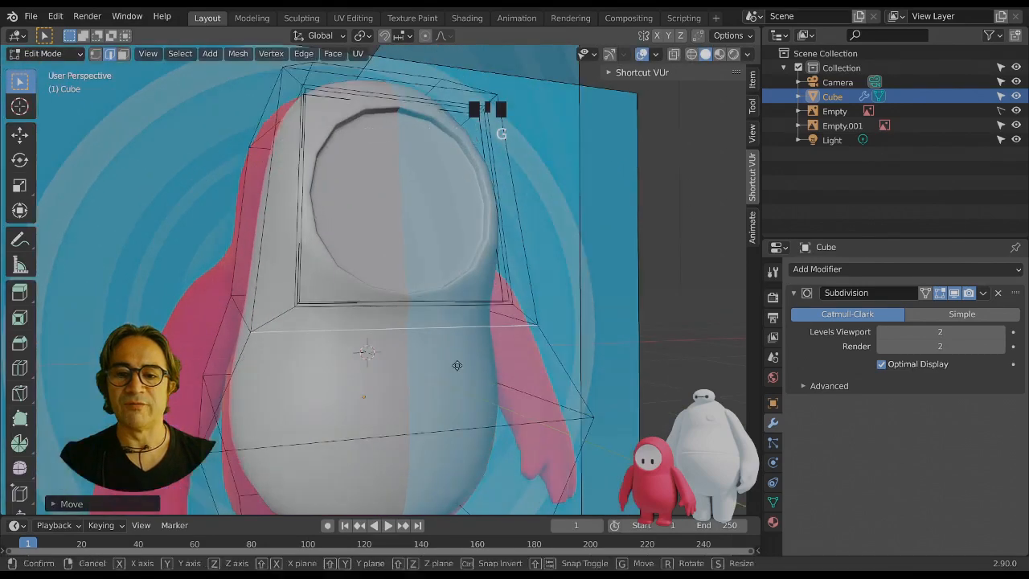
key(g)
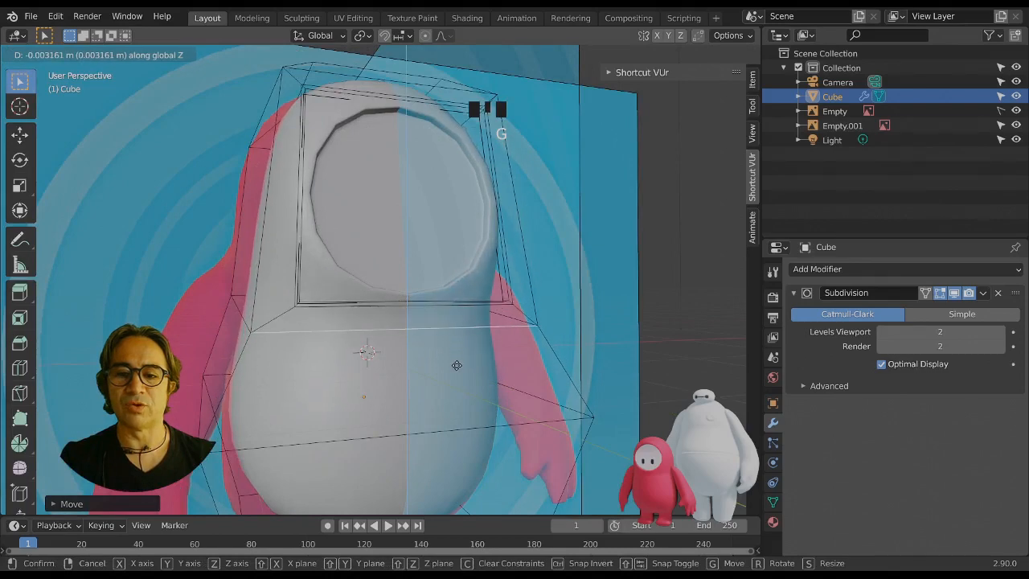
click(454, 363)
Turn on the Subdivision modifier's on-cage display to show the edit cage on the smoothed body.
middle_drag(454, 363, 339, 401)
scroll(444, 376, down, 2)
click(925, 293)
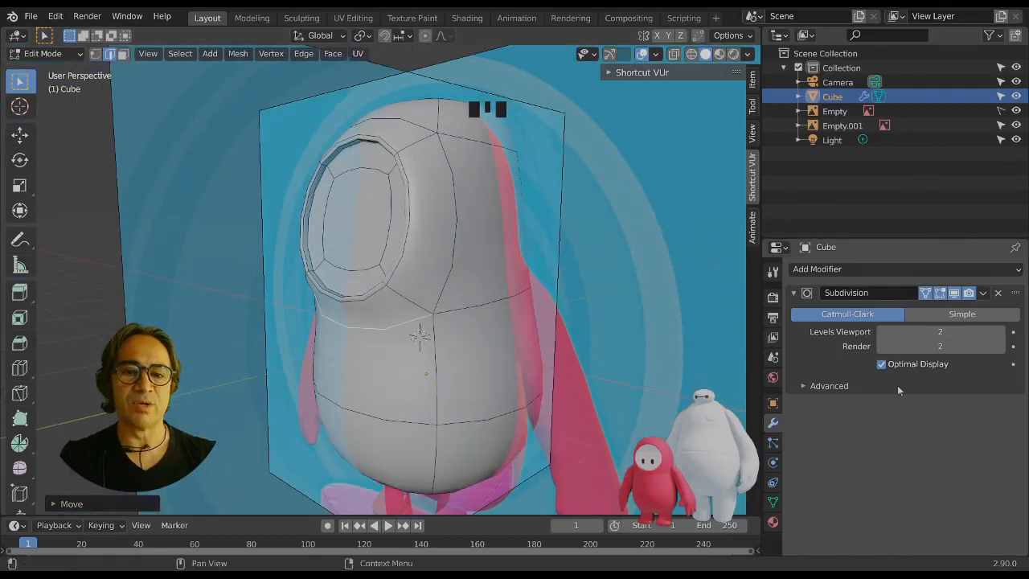
Examine the smoothed body without the edit cage from the front, then inspect the mesh edges on its side.
scroll(517, 375, down, 2)
key(Tab)
middle_drag(435, 397, 514, 382)
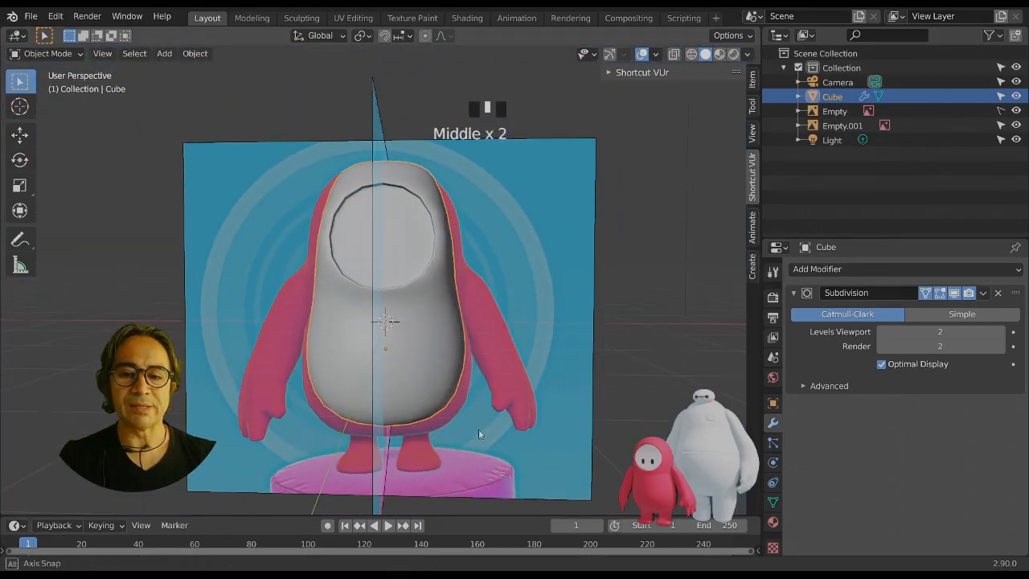
middle_drag(479, 429, 467, 416)
key(Tab)
middle_drag(540, 357, 438, 255)
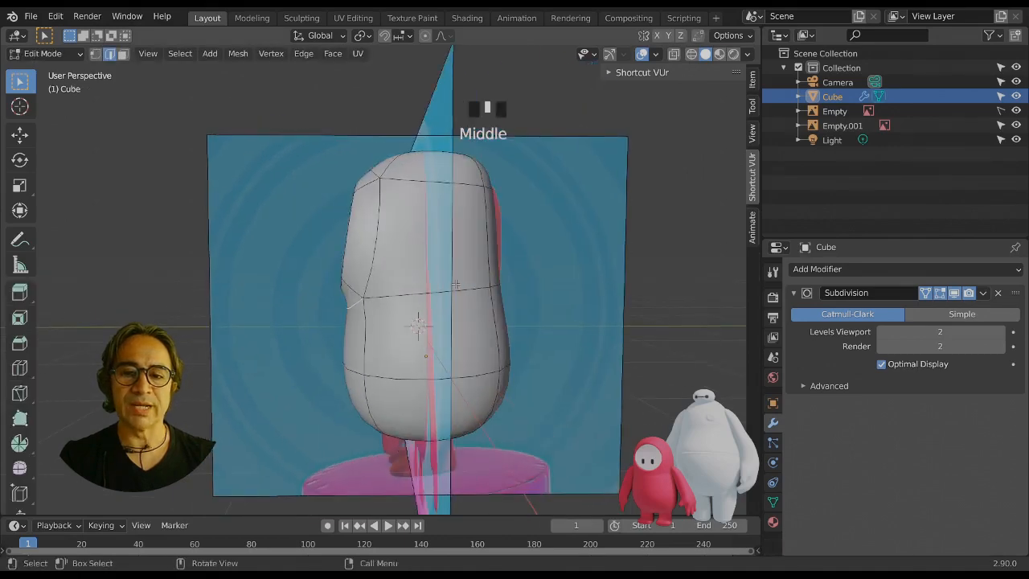
In face selection mode, select the large upper side face beside the visor and check its placement against the reference arm.
click(430, 251)
click(298, 178)
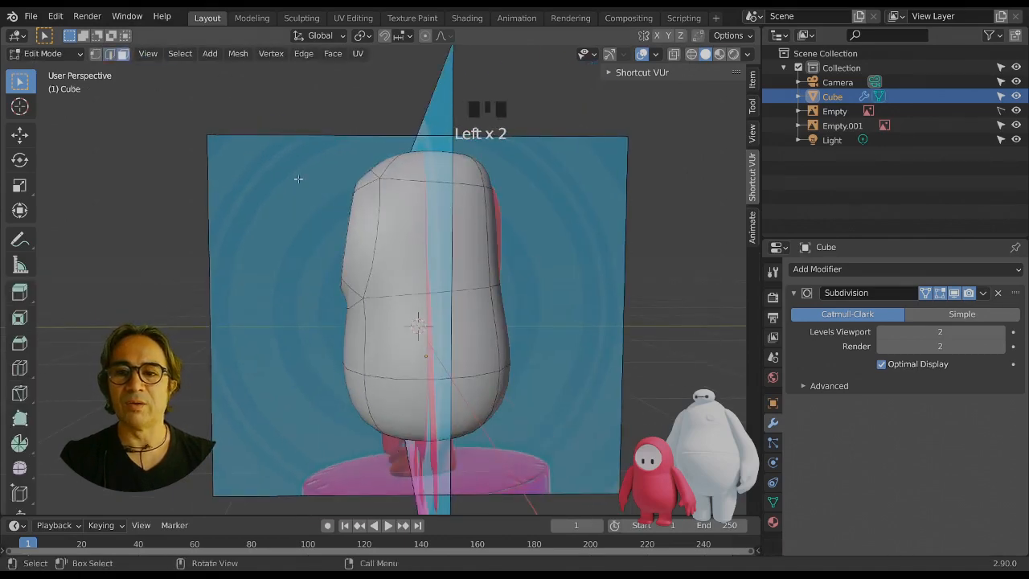
middle_drag(463, 253, 519, 331)
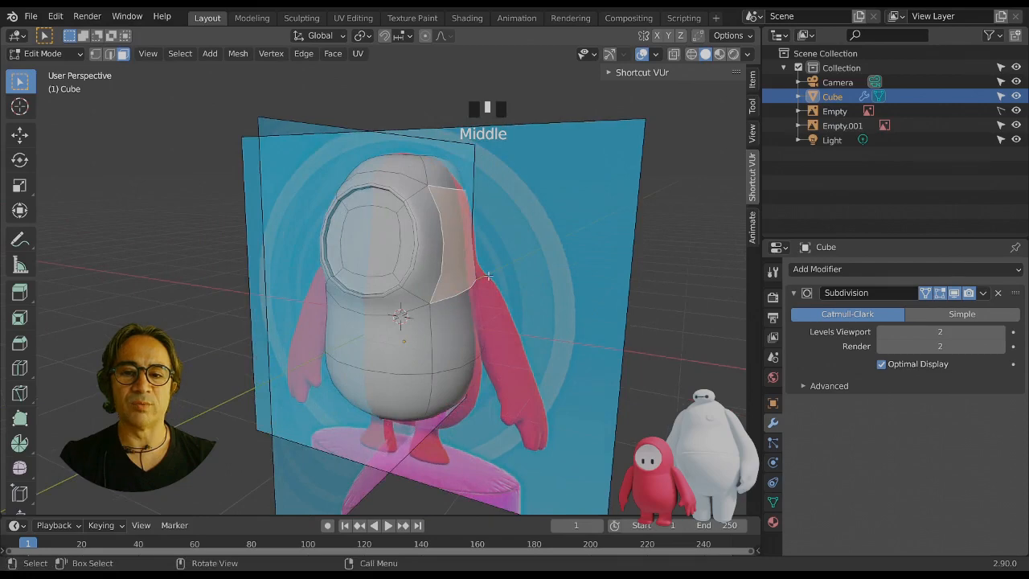
middle_drag(498, 268, 441, 207)
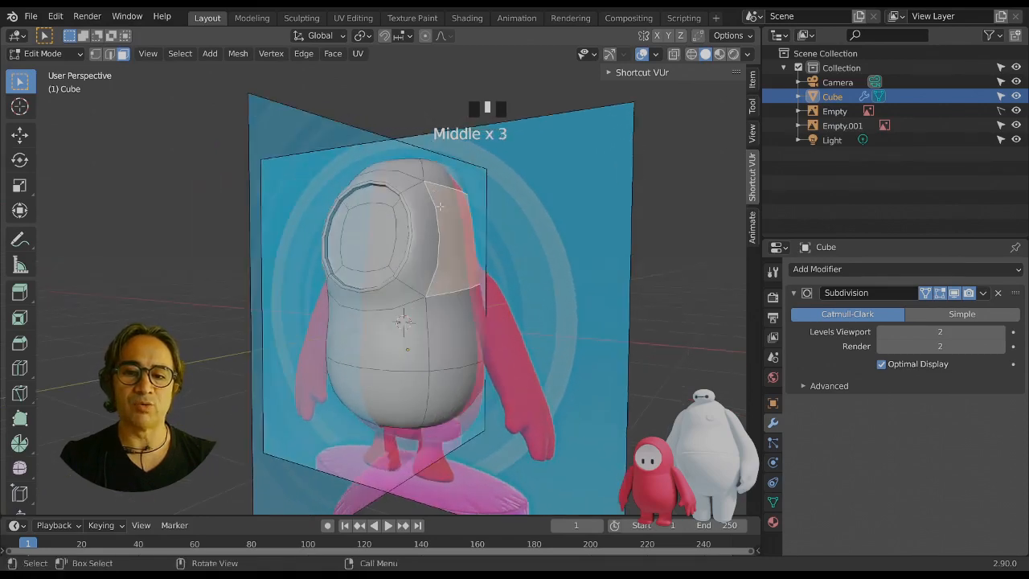
middle_drag(484, 320, 549, 318)
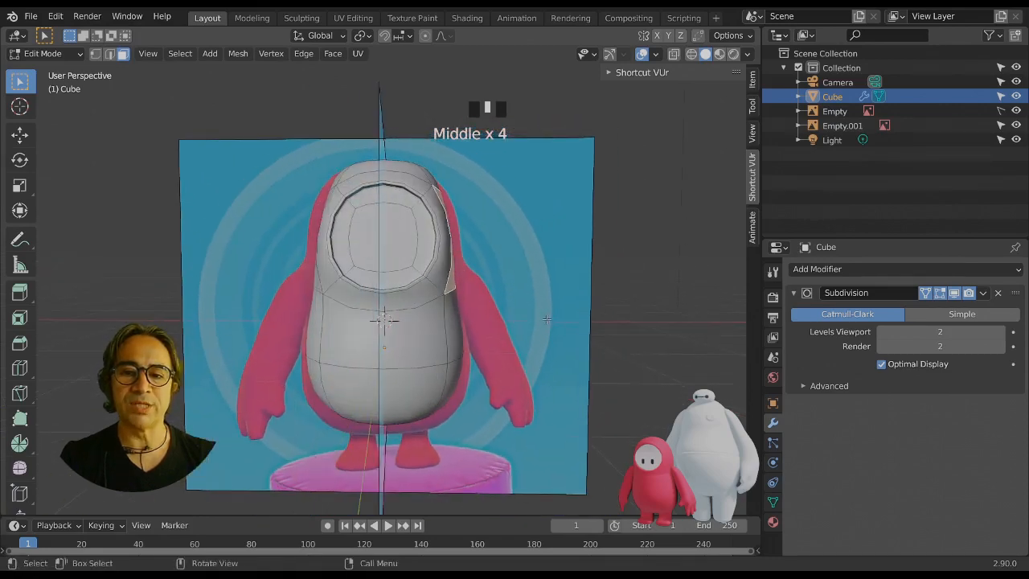
Set the Subdivision modifier's viewport level to 1 and apply the modifier to the body.
key(Tab)
click(882, 331)
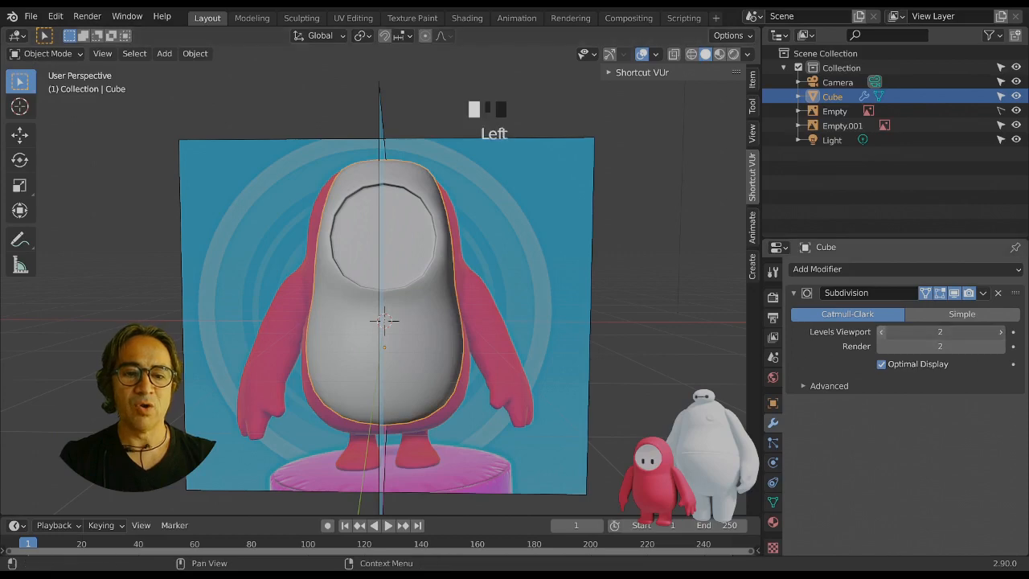
click(984, 293)
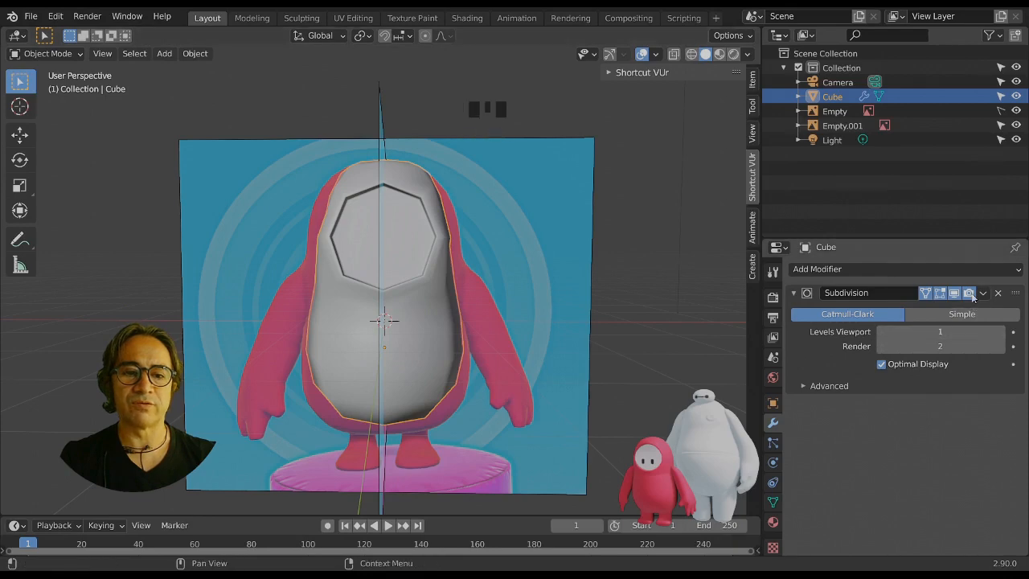
click(982, 293)
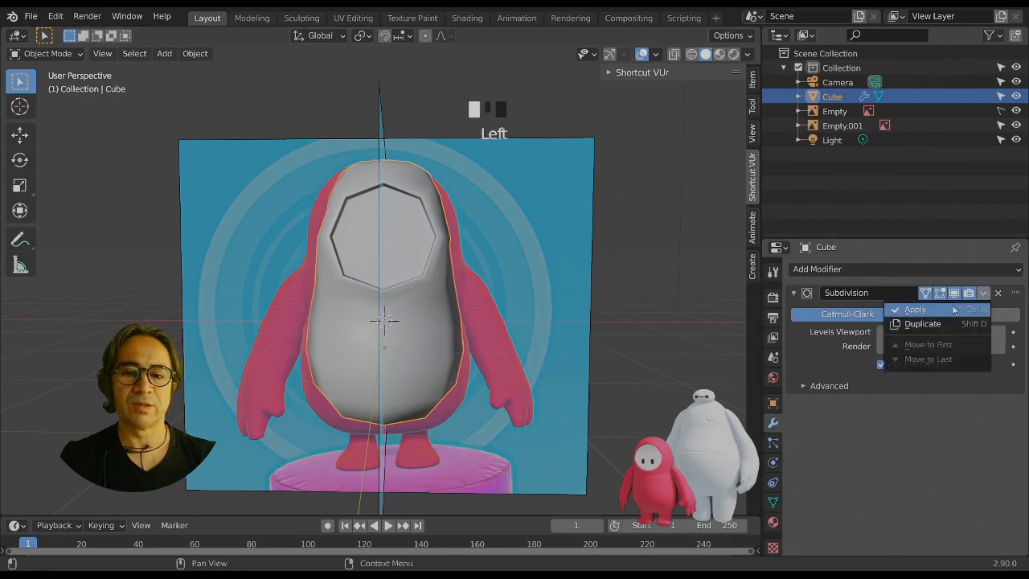
click(954, 310)
Select the side face behind the visor's lower half, at shoulder height, and extrude it slightly.
key(Tab)
middle_drag(563, 359, 450, 289)
click(452, 273)
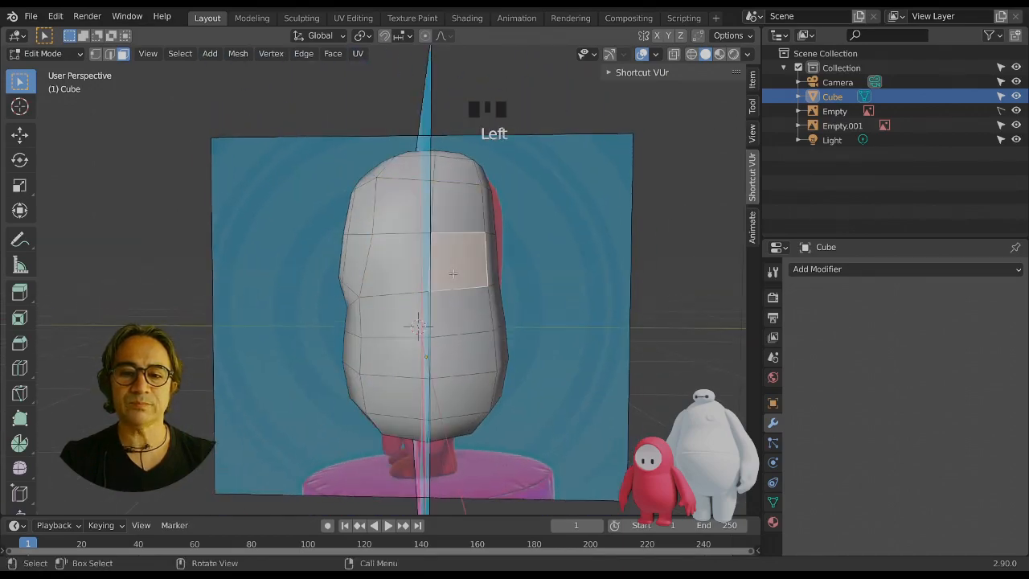
scroll(453, 274, up, 3)
click(416, 265)
scroll(412, 267, down, 2)
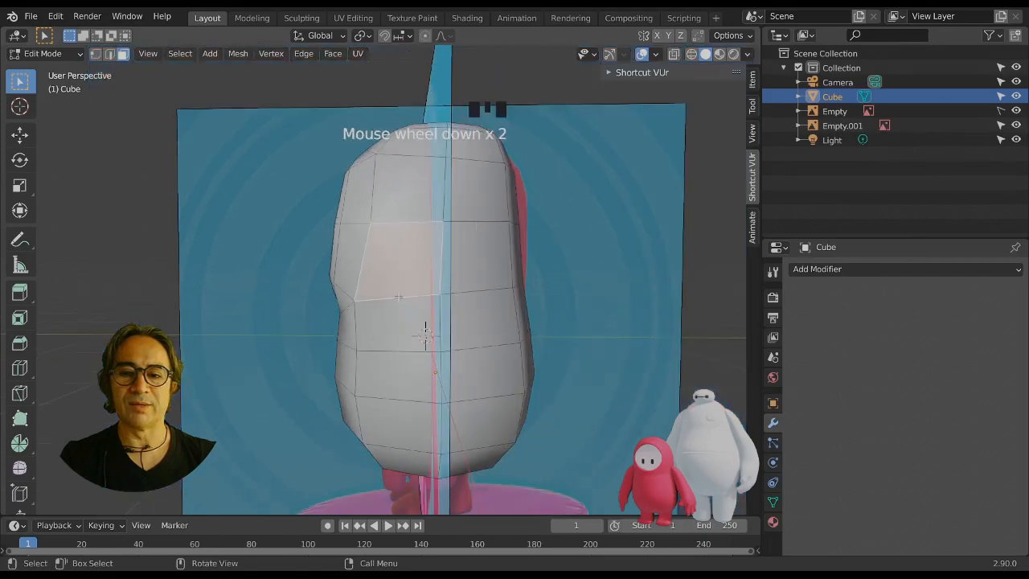
middle_drag(399, 297, 471, 268)
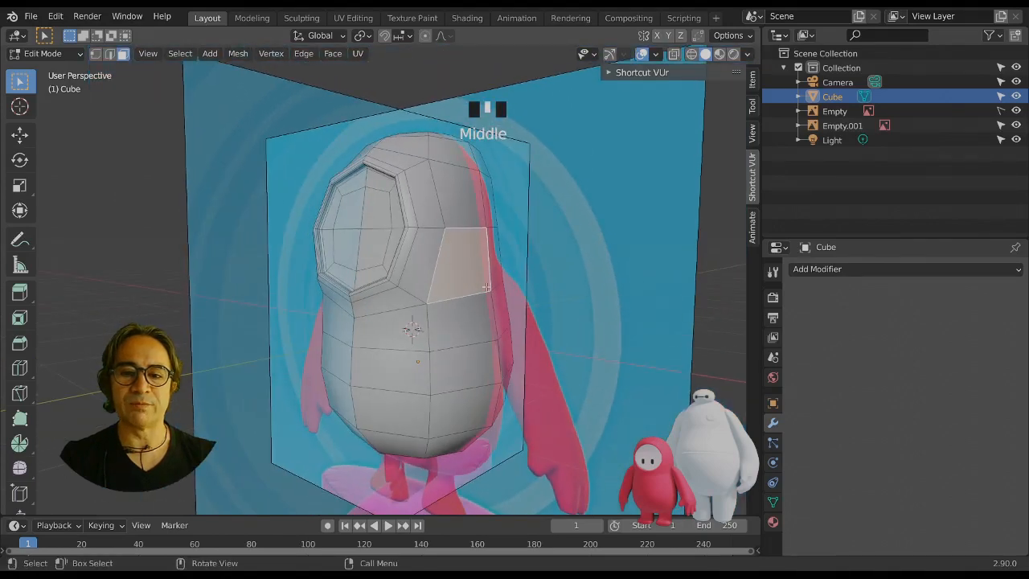
scroll(522, 319, up, 4)
key(e)
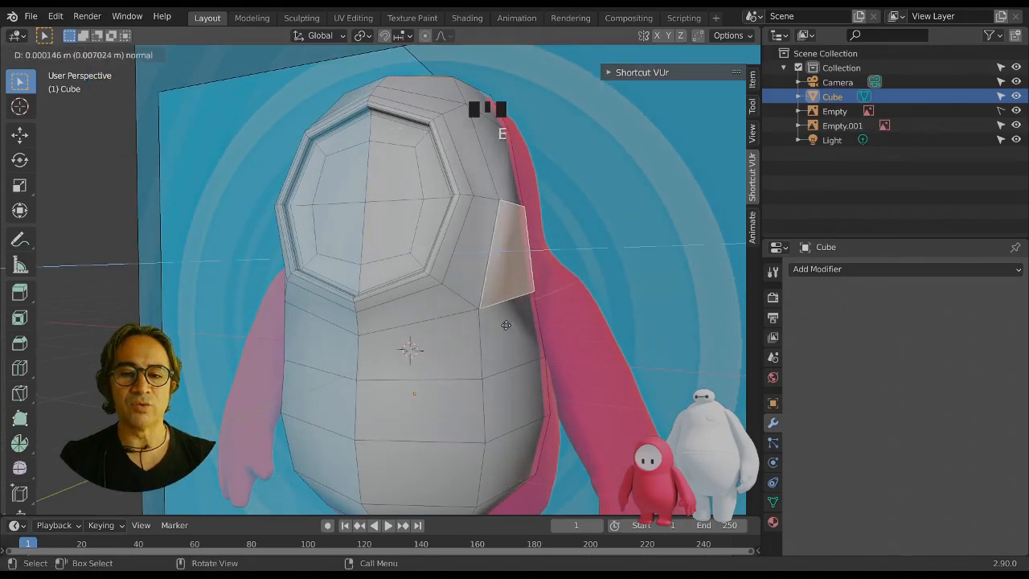
click(527, 327)
In right side view with vertex selection, move the extruded shoulder face's lower front corner vertex inward.
key(KP_3)
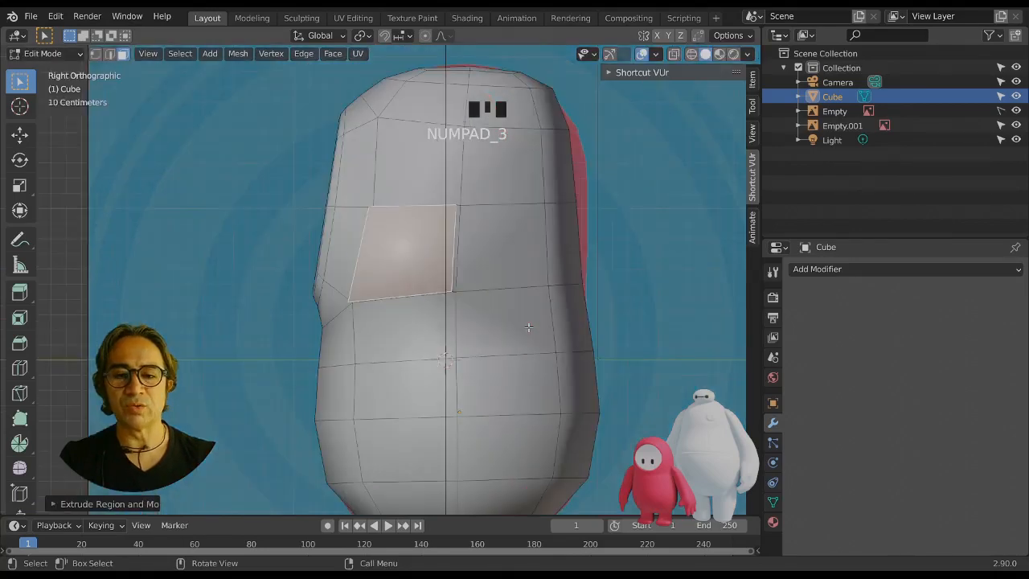
click(111, 54)
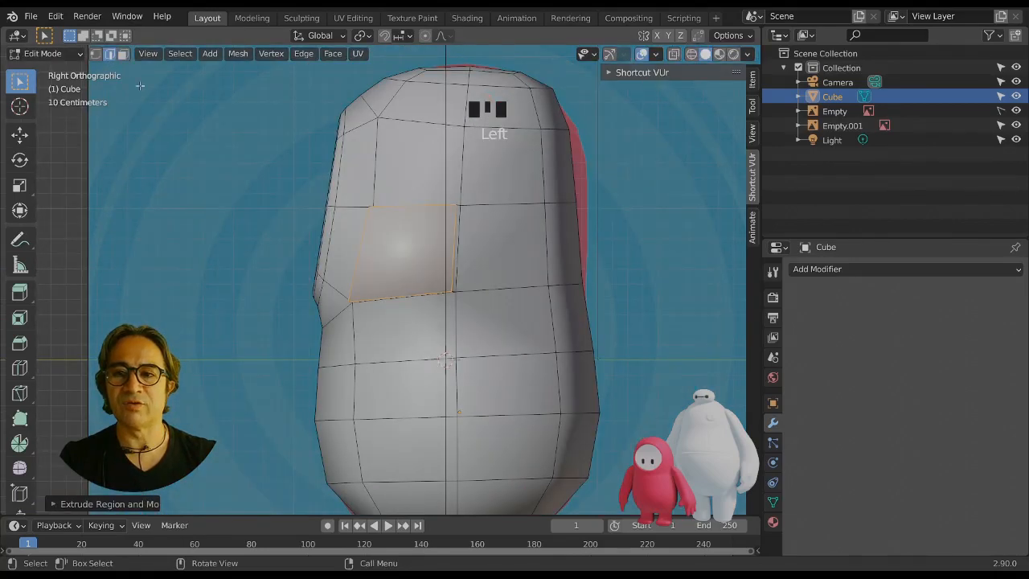
click(96, 54)
click(355, 320)
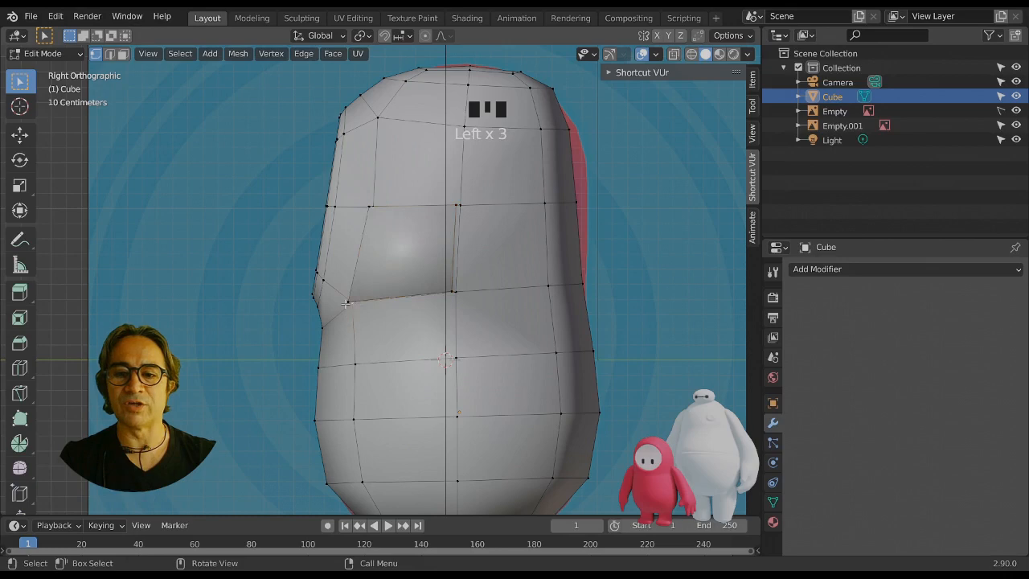
click(345, 303)
key(g)
click(373, 306)
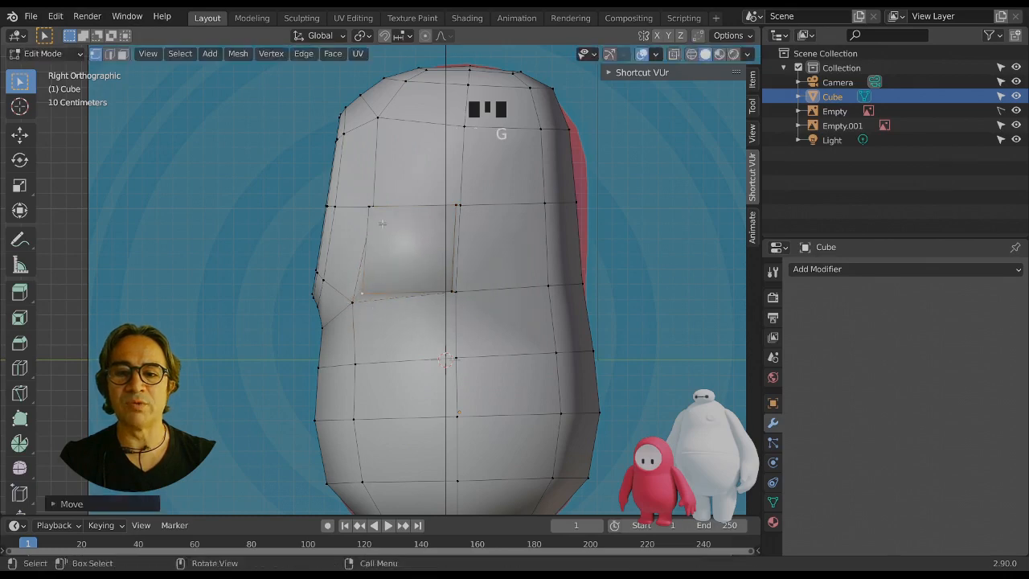
Move the remaining three corner vertices of the extruded shoulder face slightly inward from the surrounding edges.
click(380, 217)
key(g)
click(410, 223)
click(457, 206)
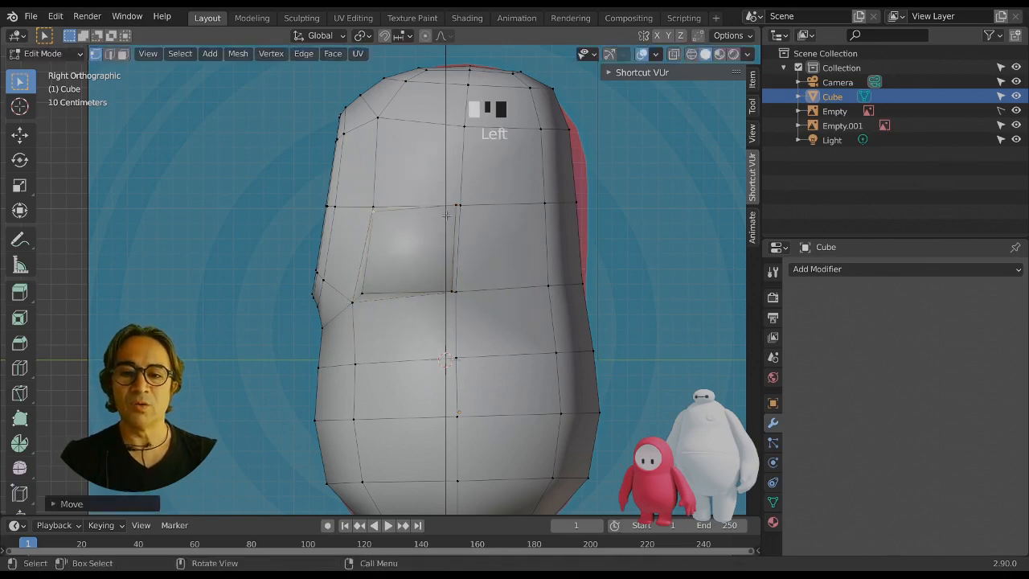
key(g)
click(450, 281)
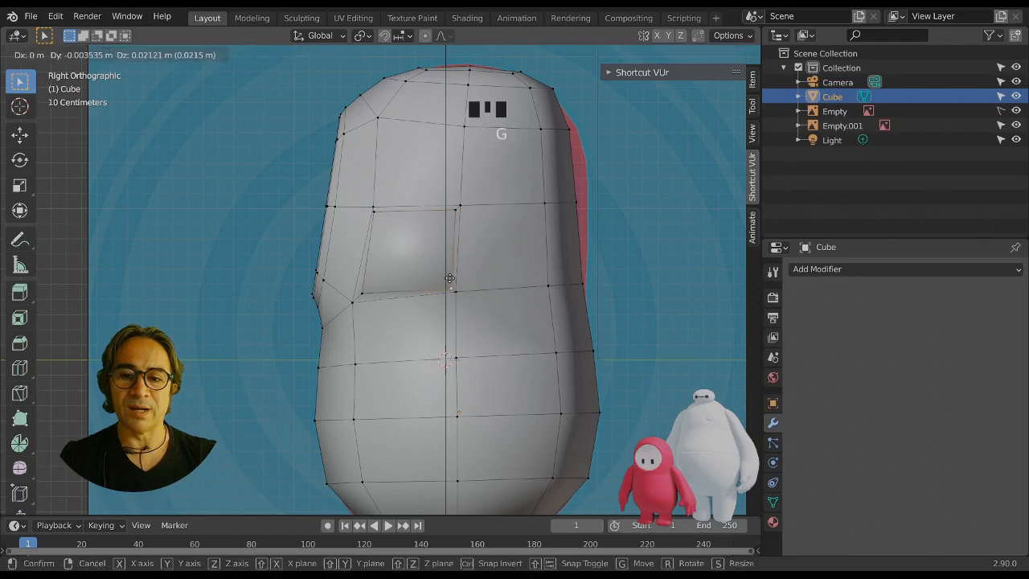
Select the vertices along the shoulder face's rear side together and move them toward the back to widen the arm base.
shift+click(459, 222)
shift+click(459, 224)
shift+click(459, 224)
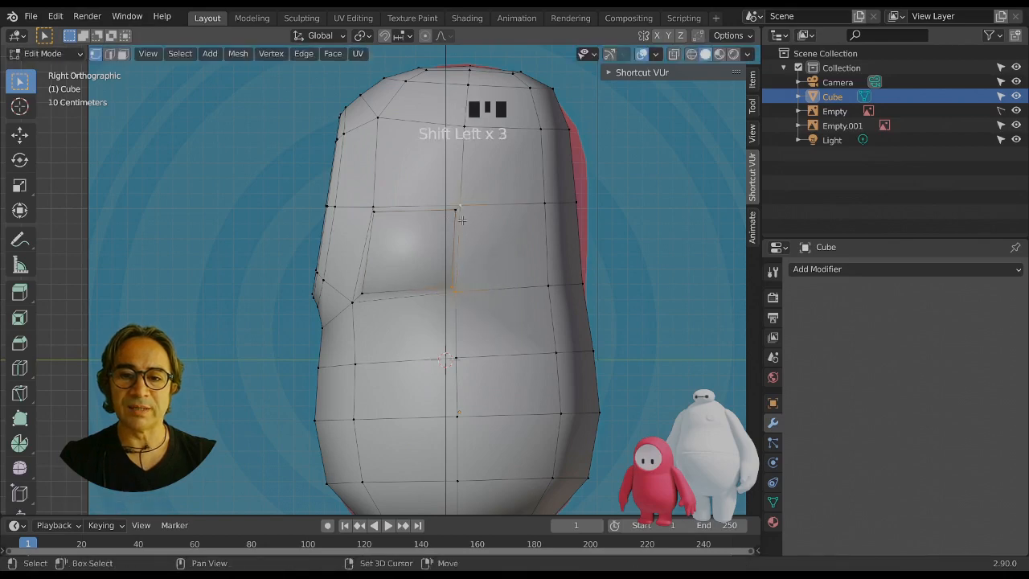
key(g)
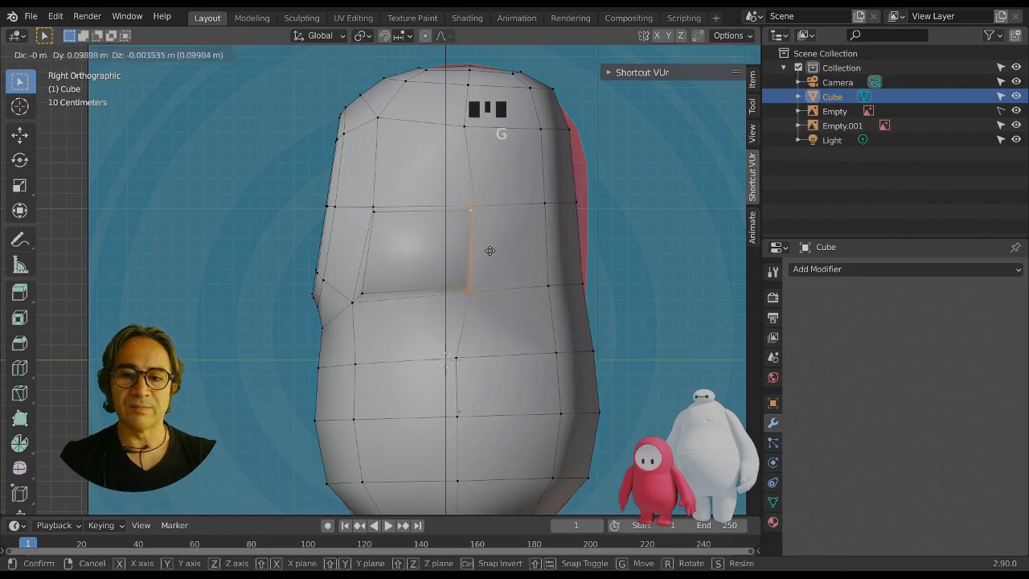
click(506, 250)
Move the body vertices directly below and above the arm base toward the back to even out the edge flow.
click(490, 242)
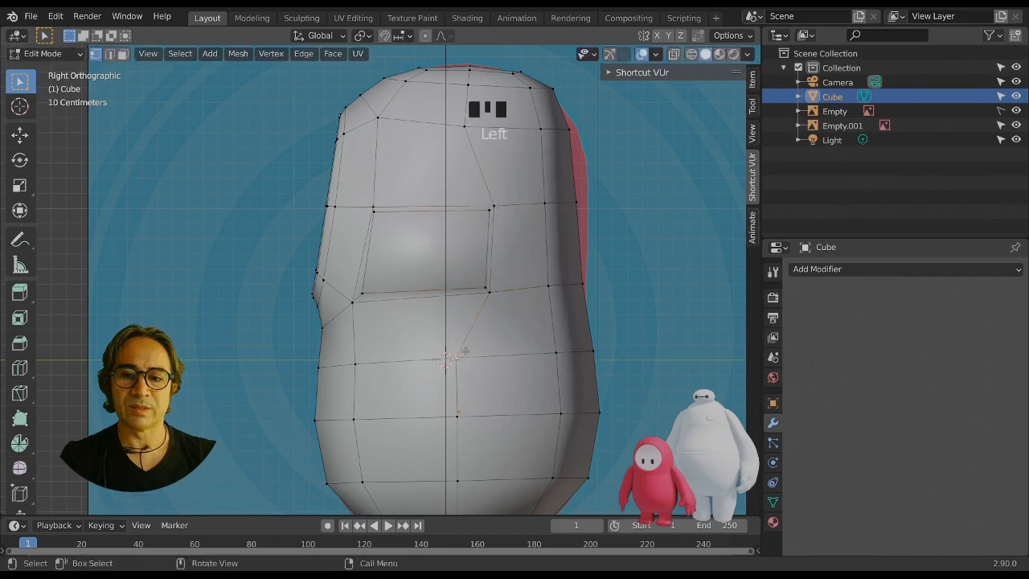
key(g)
click(488, 254)
click(469, 129)
key(g)
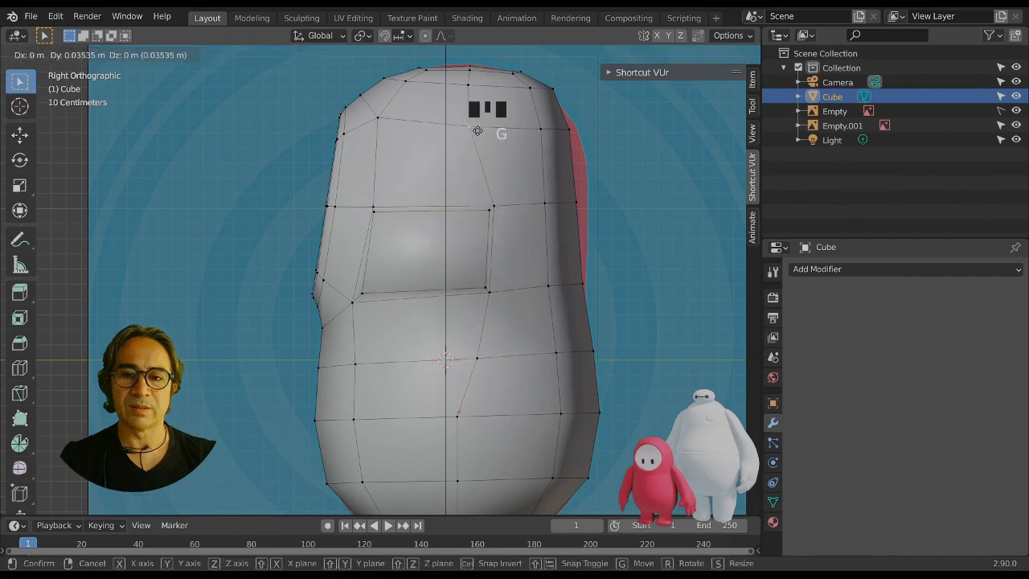
click(484, 130)
Move the shoulder face's two front vertices toward the back and rotate them slightly to narrow the arm base.
click(368, 213)
shift+click(361, 293)
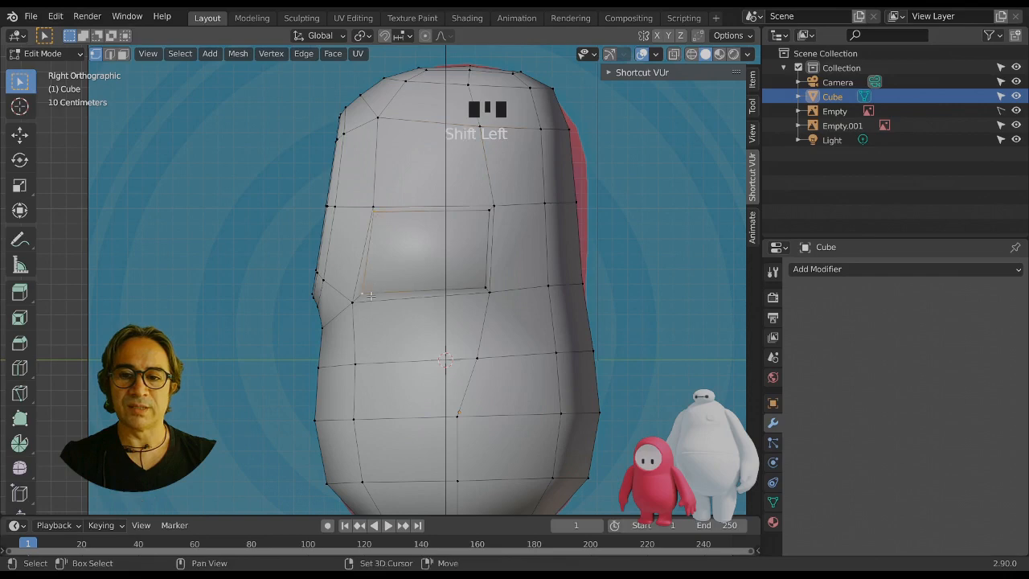
key(g)
click(406, 296)
key(r)
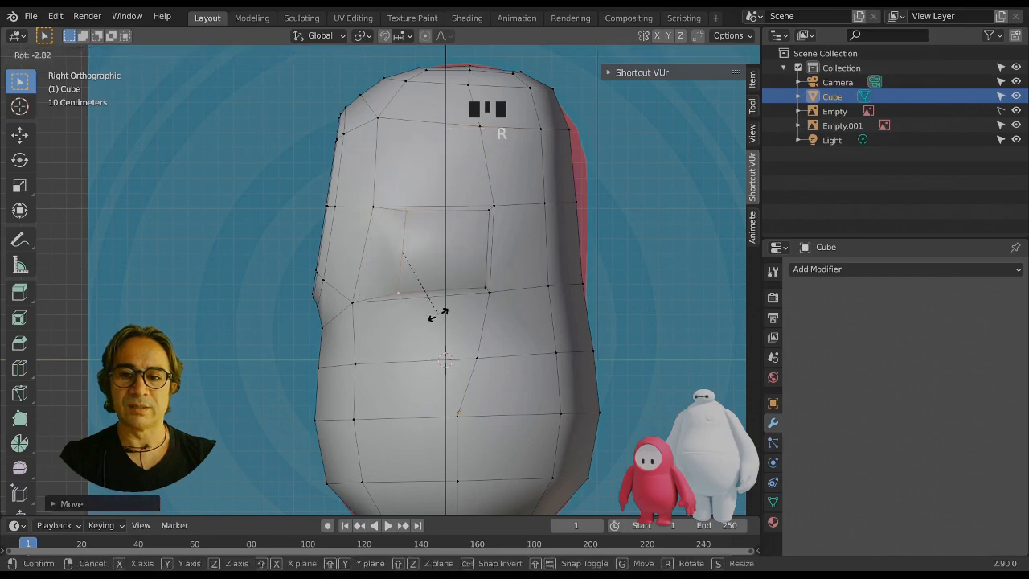
click(438, 314)
Select the extruded shoulder face, scale it down in front view, and move it in toward the body.
click(369, 207)
middle_drag(366, 307, 461, 287)
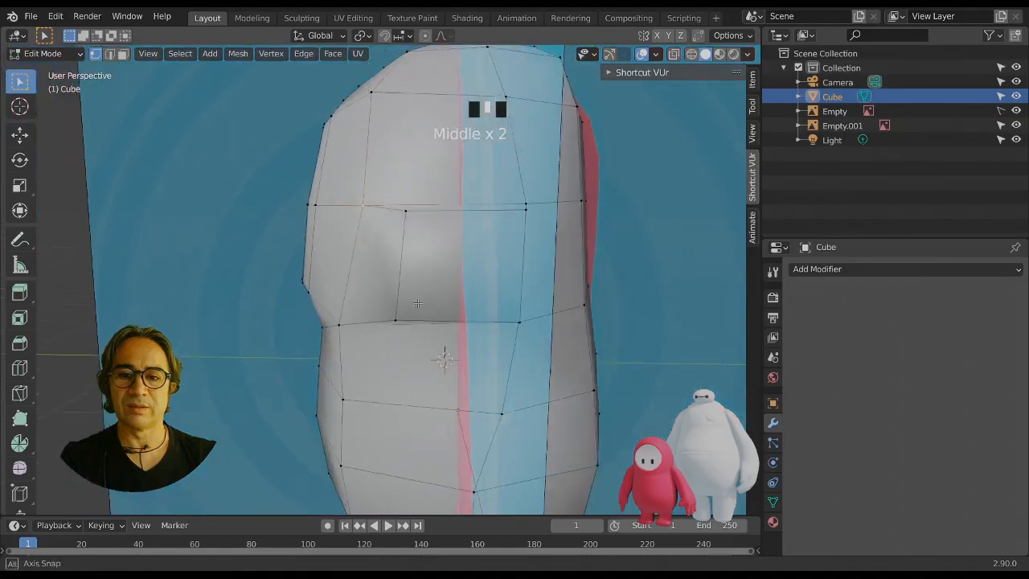
key(3)
click(461, 287)
click(463, 283)
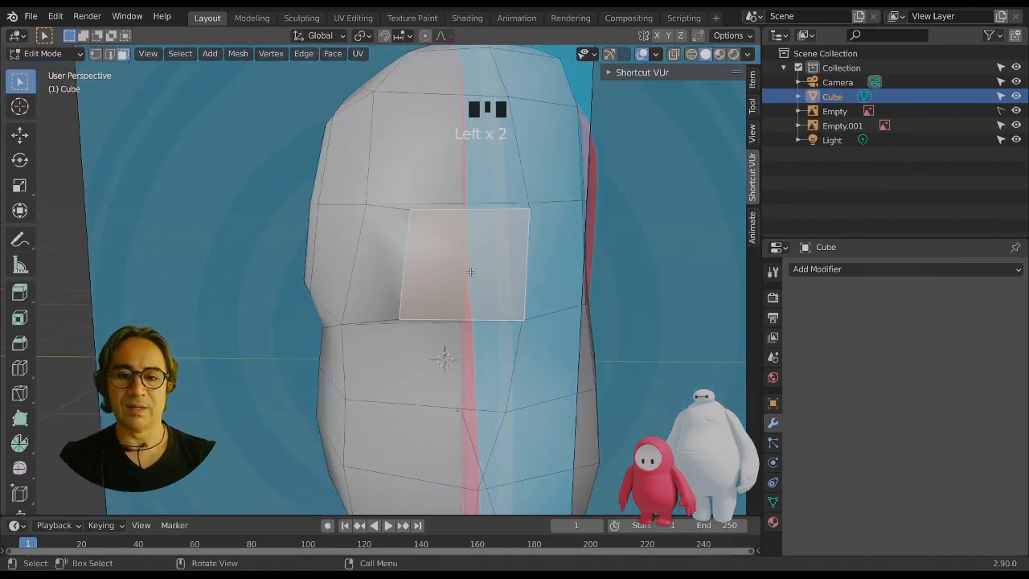
key(KP_1)
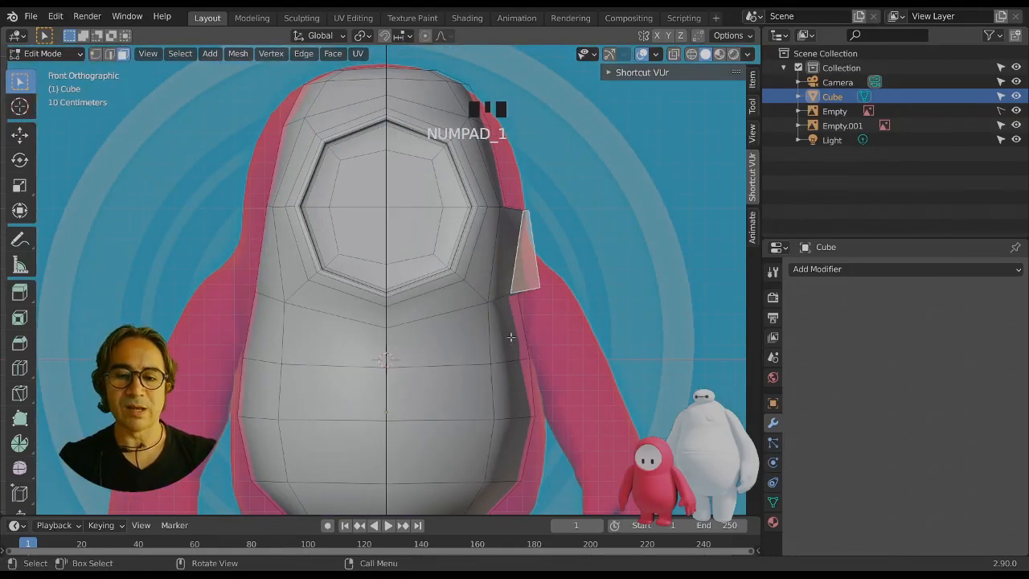
key(s)
click(552, 307)
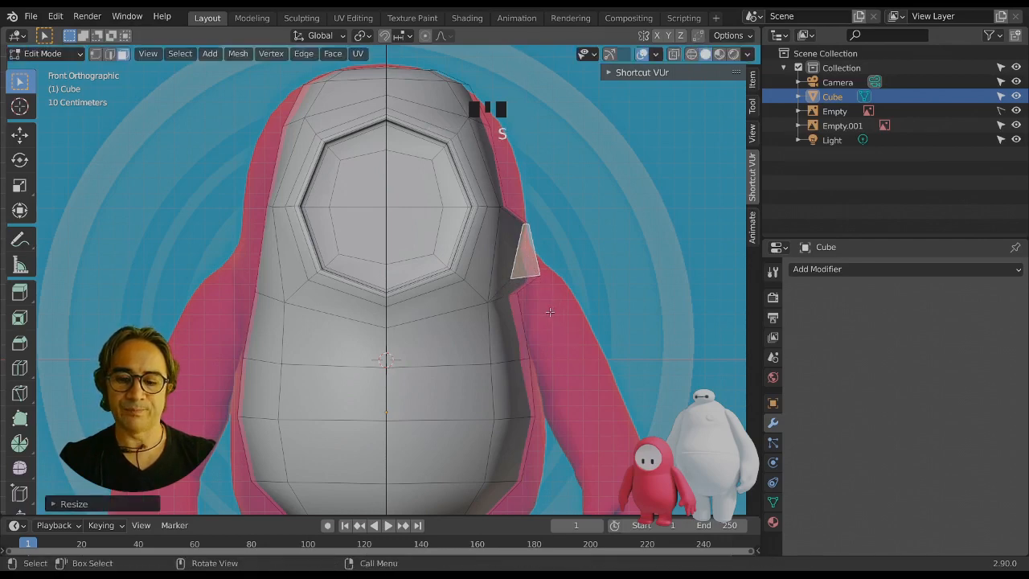
key(g)
click(534, 313)
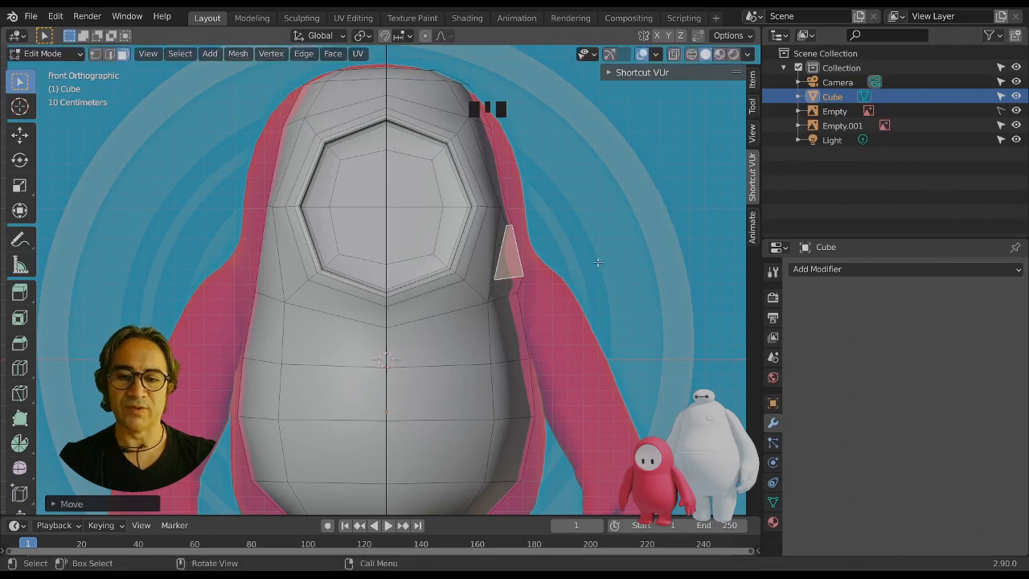
Flatten the shoulder face by scaling it to 0 along the X axis.
key(s)
key(x)
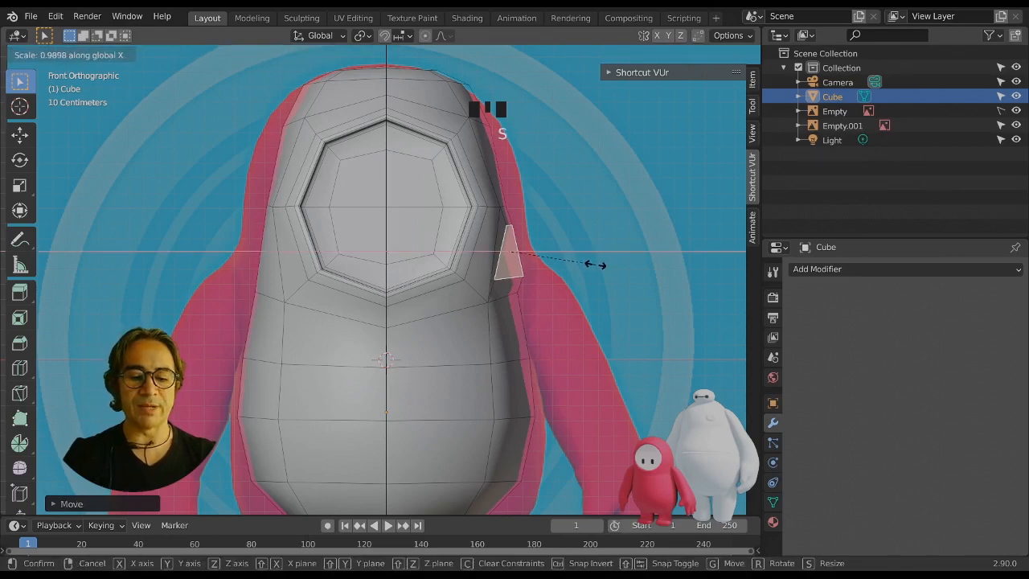
key(0)
click(595, 265)
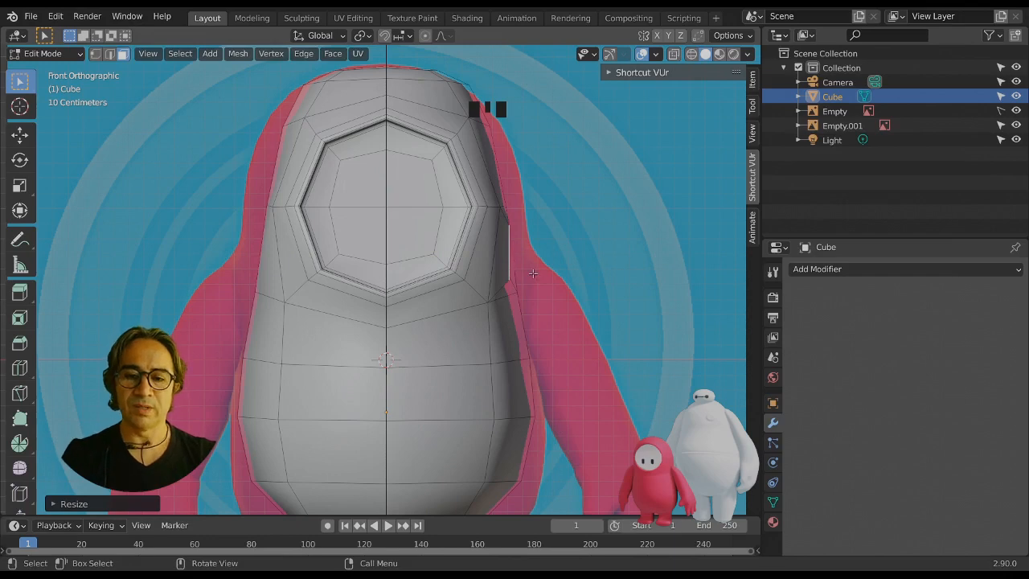
Extrude the shoulder face outward, then rotate and move it to point down along the reference arm.
key(e)
click(557, 275)
click(537, 319)
key(g)
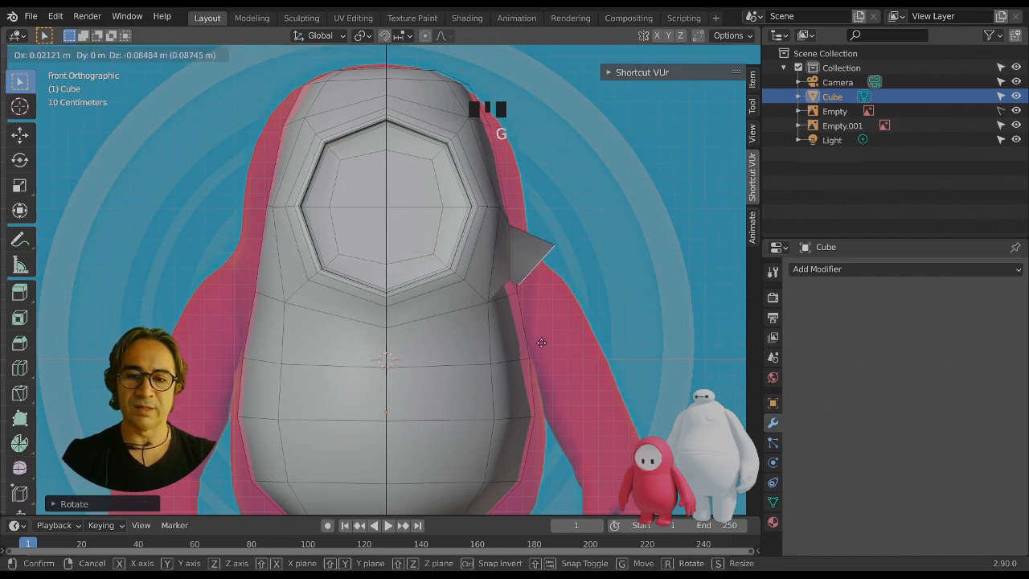
click(536, 361)
key(r)
click(523, 367)
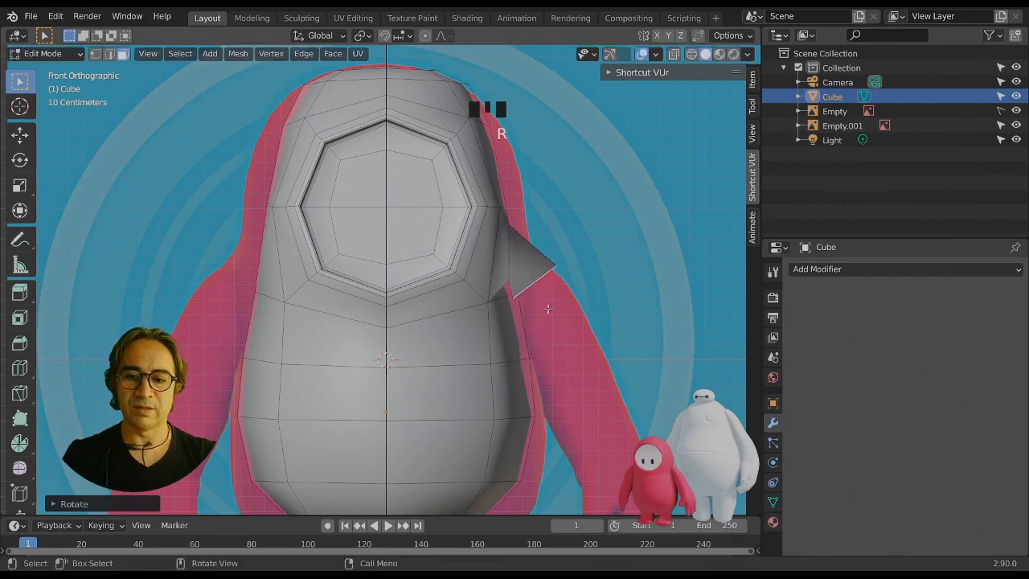
Extrude the arm's end face into an upper-arm section, then scale, rotate and move it to fit the reference arm.
scroll(545, 304, down, 1)
key(e)
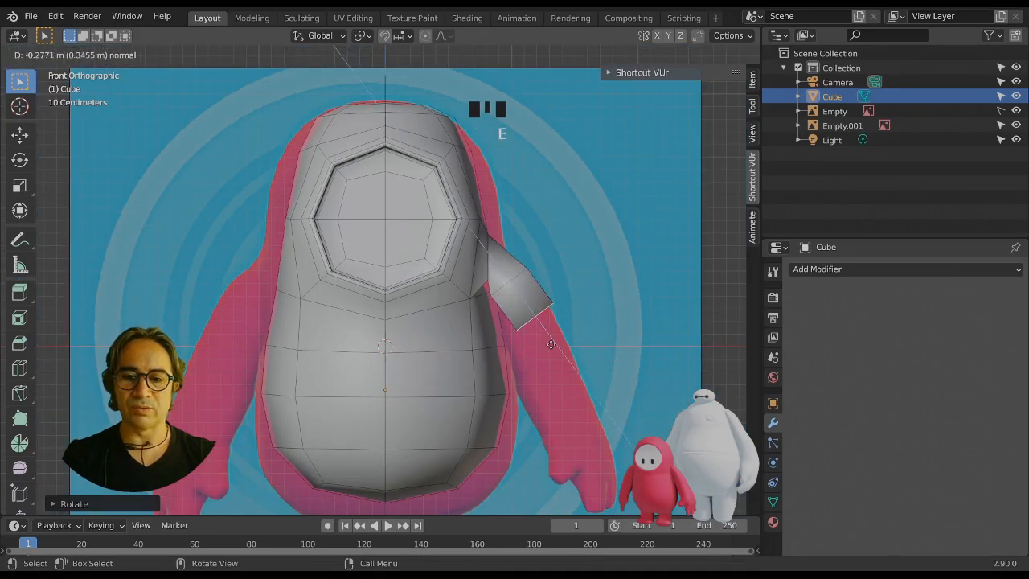
click(559, 366)
key(s)
click(584, 360)
key(g)
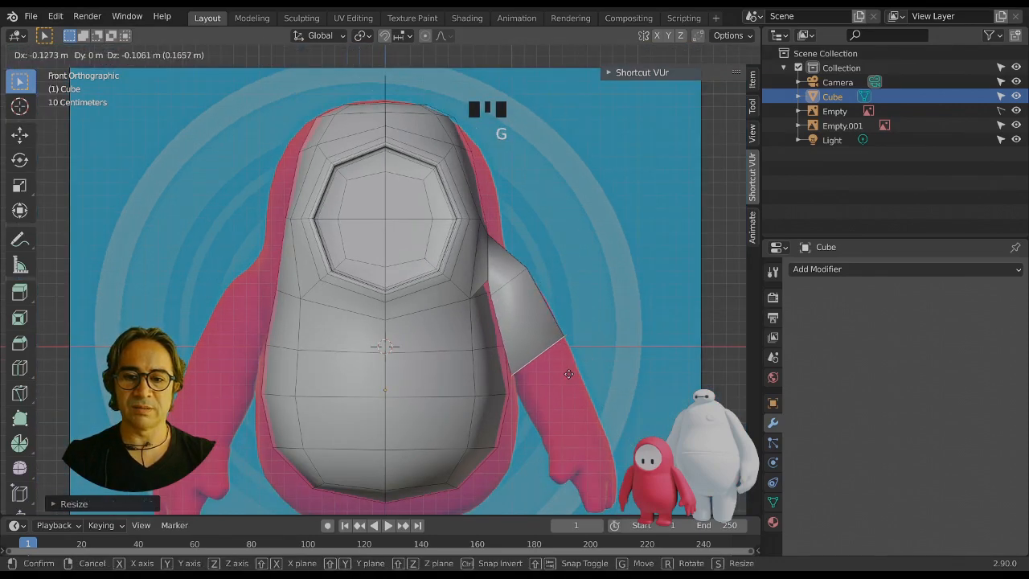
click(566, 375)
key(r)
click(567, 380)
key(g)
click(517, 341)
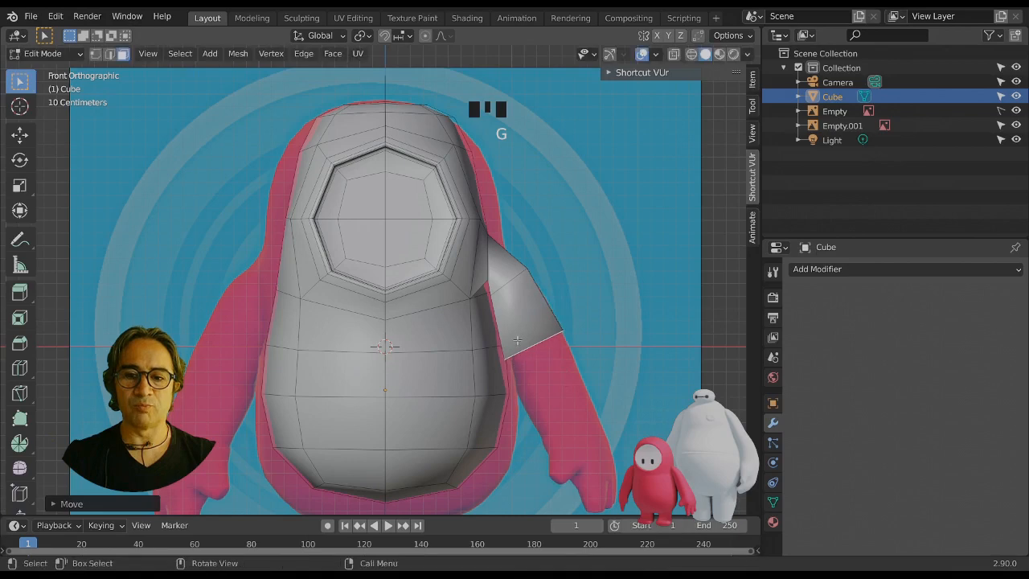
Extrude a short elbow section and a longer forearm section, resizing and moving the end face along the reference arm.
key(e)
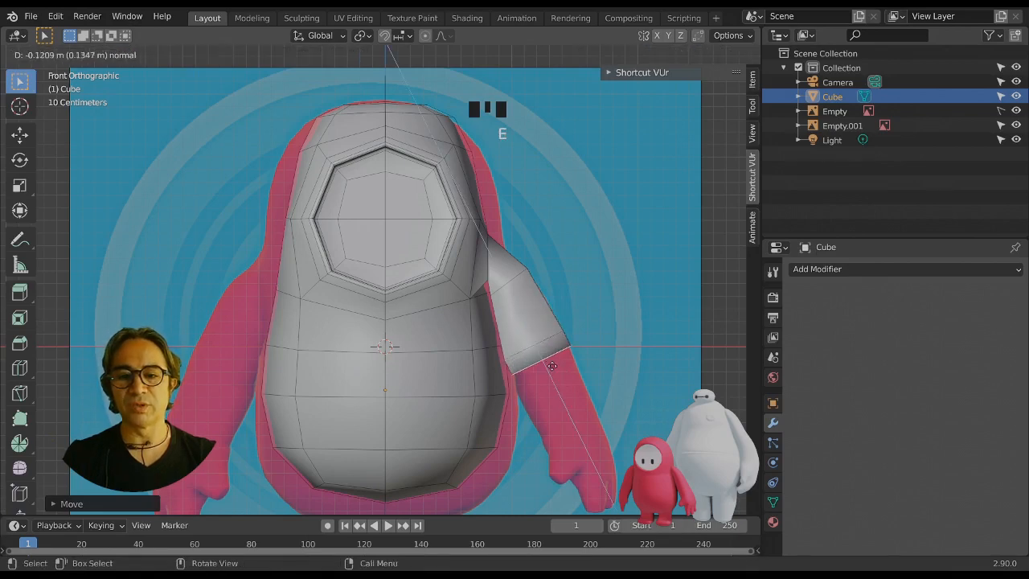
click(572, 360)
shift+middle_drag(579, 363, 529, 242)
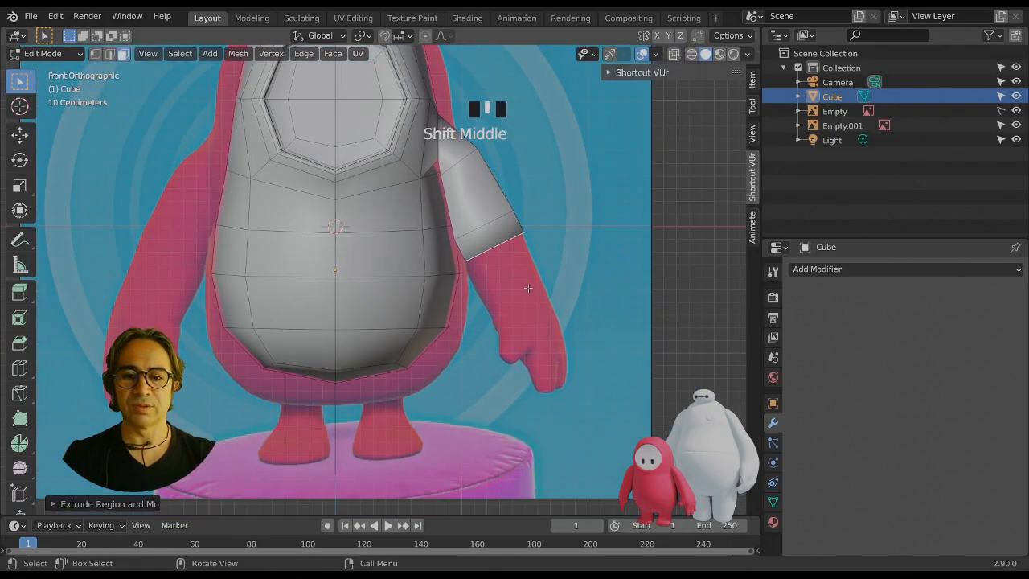
key(g)
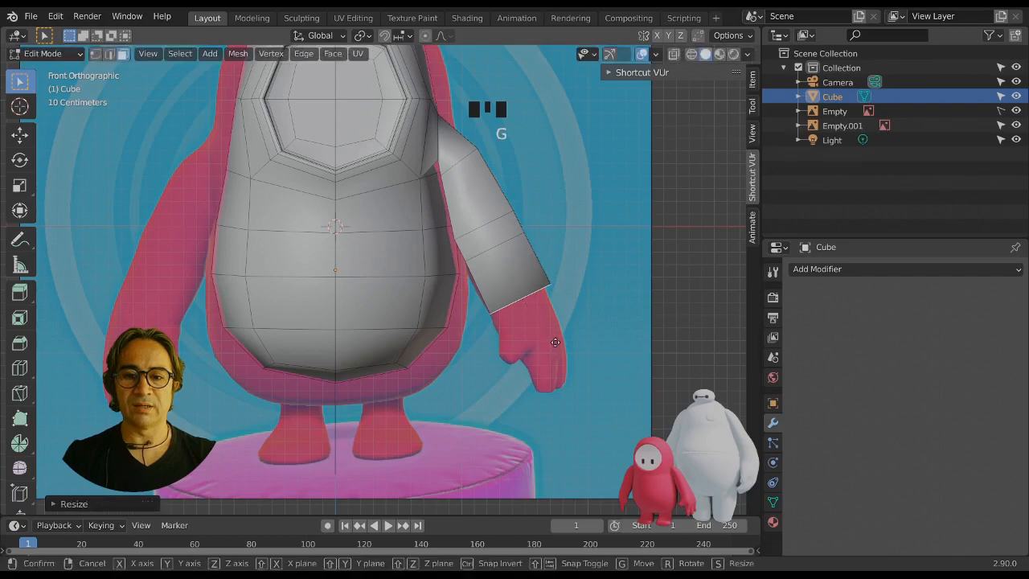
click(552, 340)
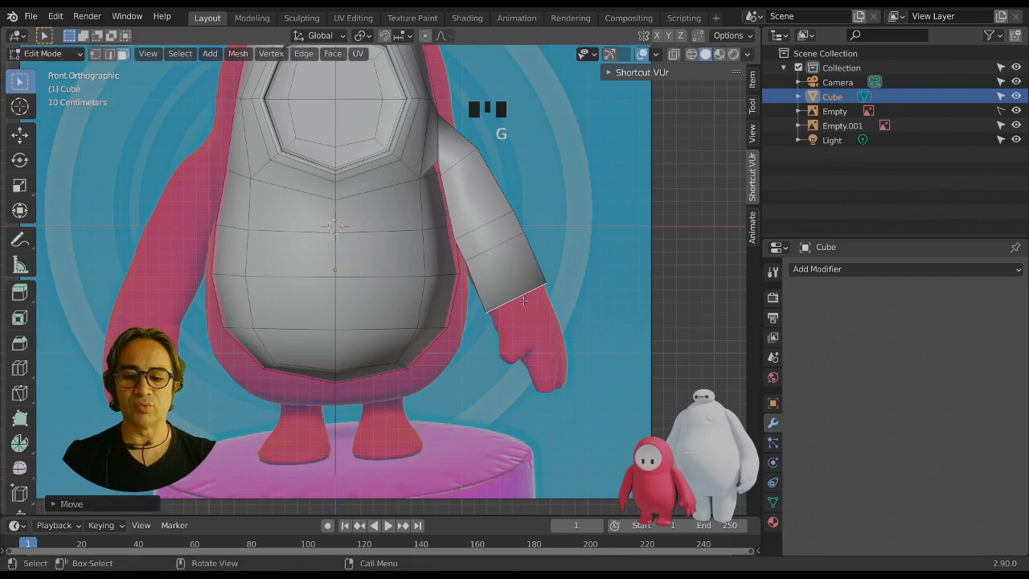
Extrude the forearm down to the wrist and scale its end face to about 0.73.
key(e)
click(547, 350)
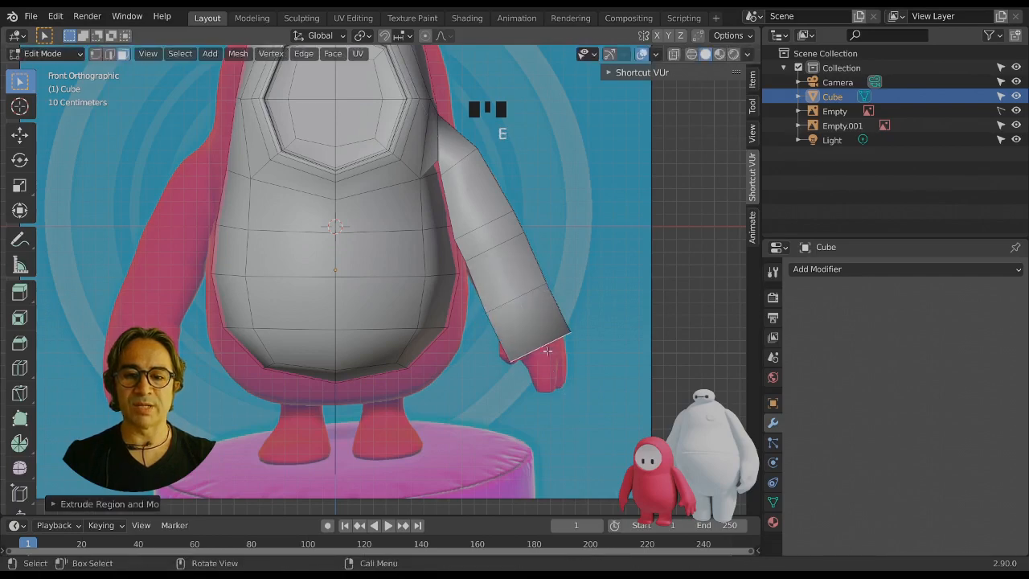
key(s)
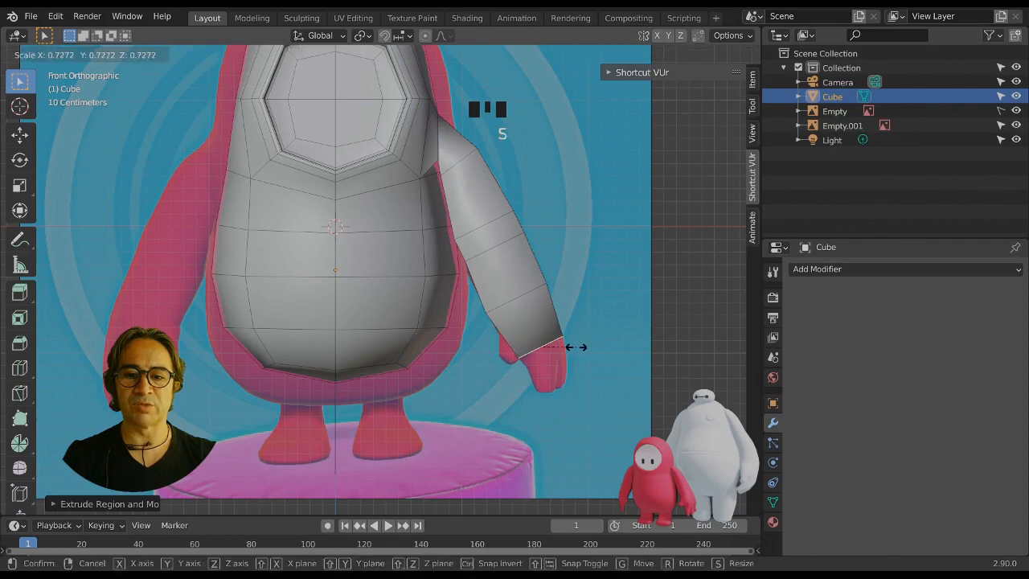
click(582, 350)
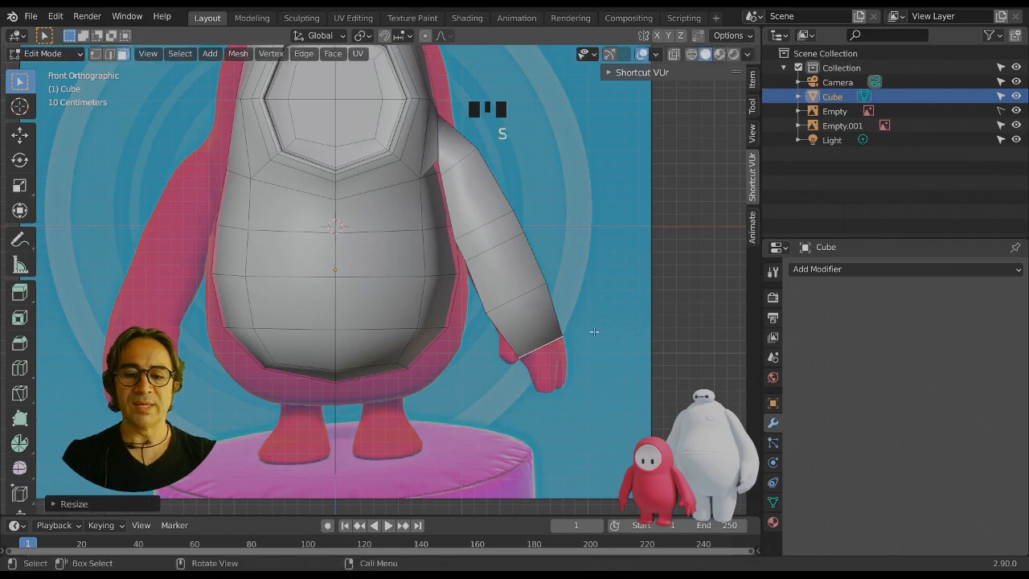
Extrude the wrist face in place and narrow it to split the wrist end into three side-by-side faces.
middle_drag(594, 332, 436, 317)
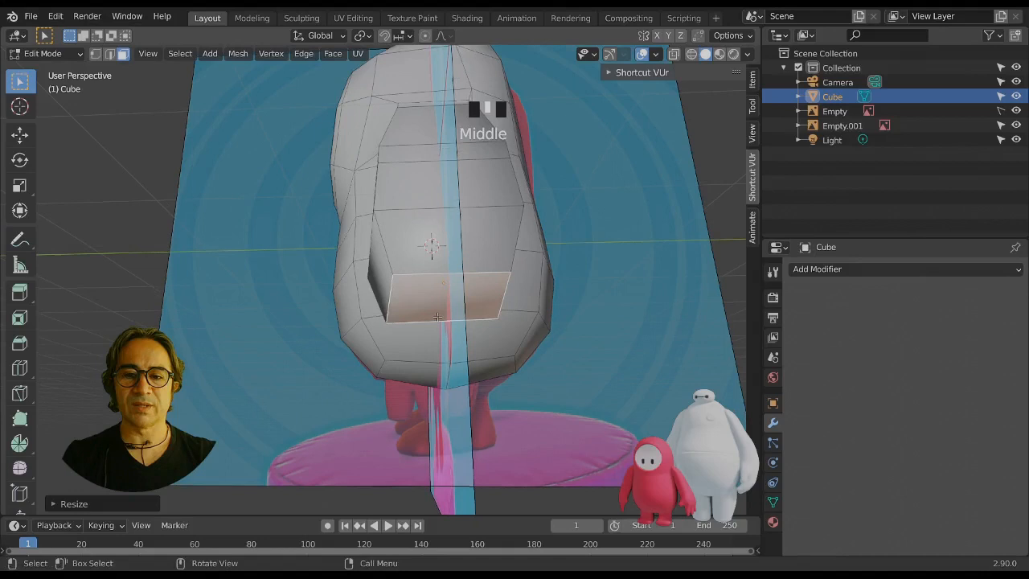
key(e)
click(482, 301)
key(s)
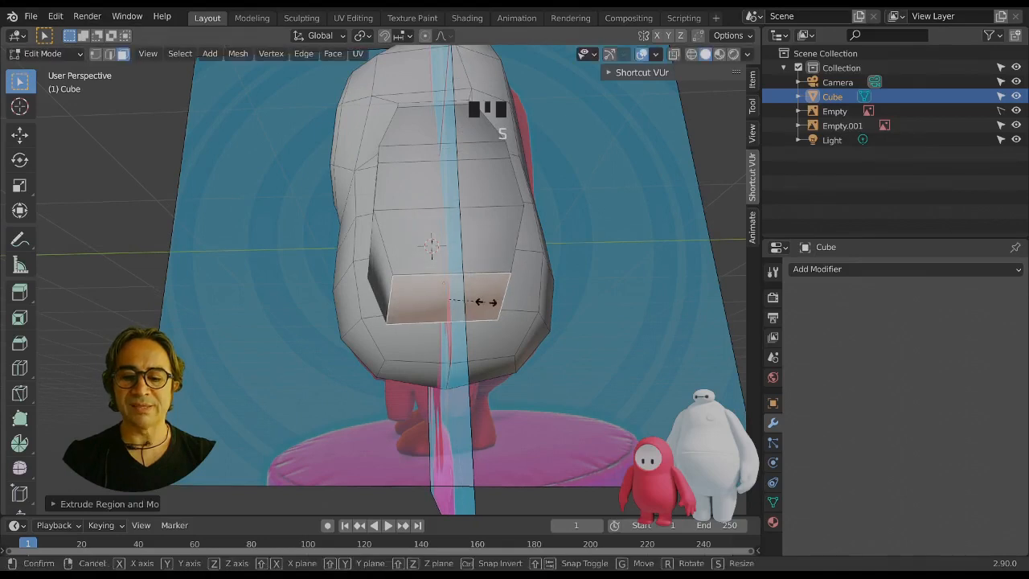
key(x)
click(455, 309)
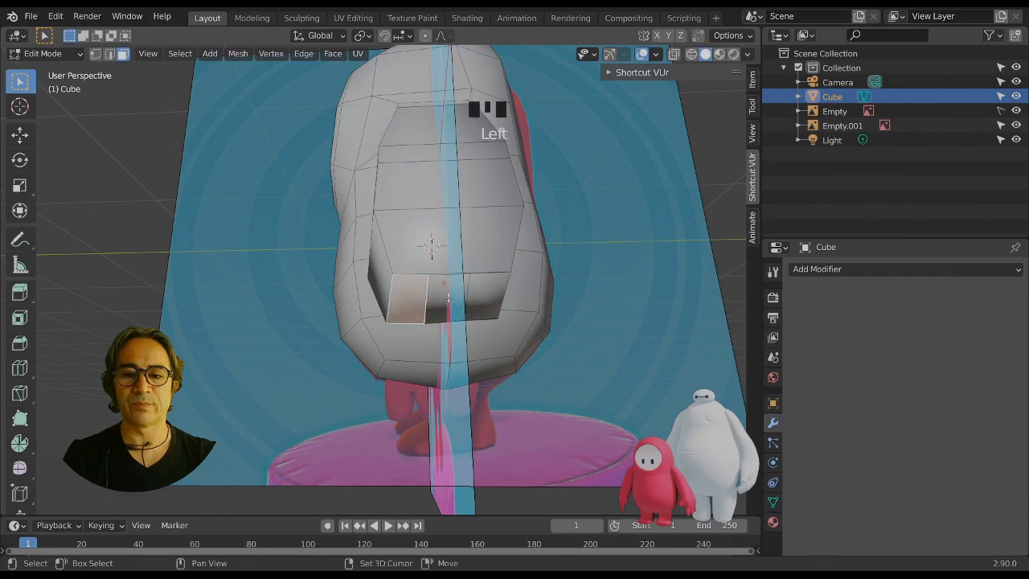
Try to extrude the middle wrist face into a finger in three short segments.
middle_drag(414, 304, 440, 316)
key(e)
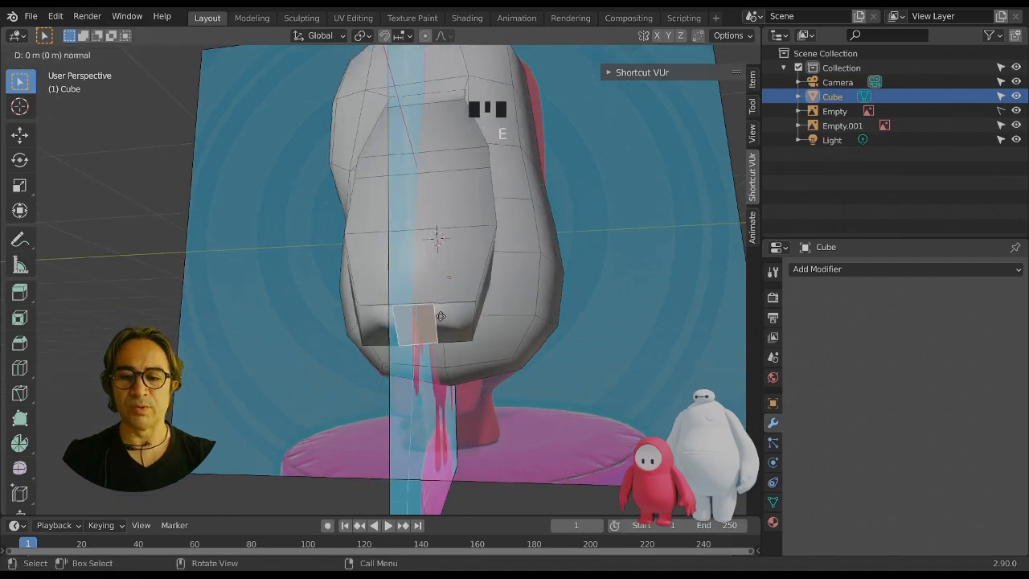
click(438, 326)
key(e)
click(441, 332)
key(e)
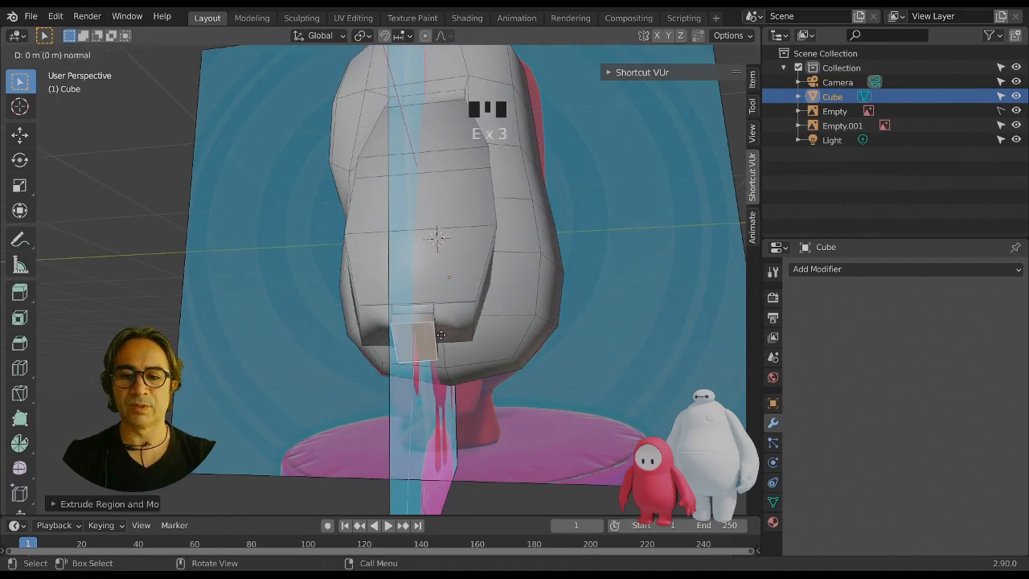
click(444, 356)
Undo the finger extrusions on the wrist's middle face.
middle_drag(444, 355, 532, 342)
key(ctrl+z)
key(ctrl+z)
key(ctrl+z)
key(ctrl+z)
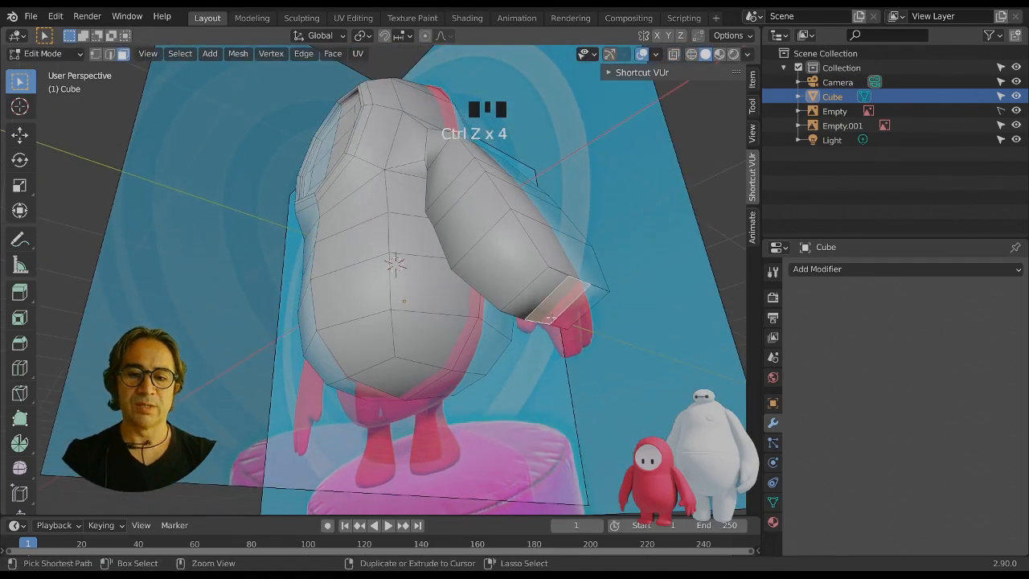
Select all three wrist end faces together and scale them down along the X axis.
shift+click(552, 314)
shift+click(552, 313)
middle_drag(552, 313, 573, 344)
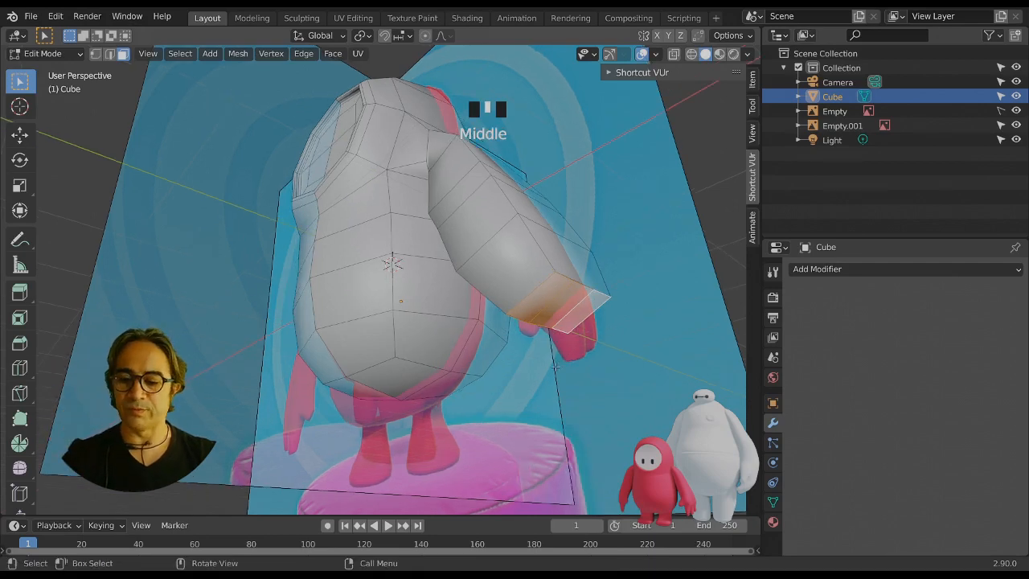
key(s)
key(x)
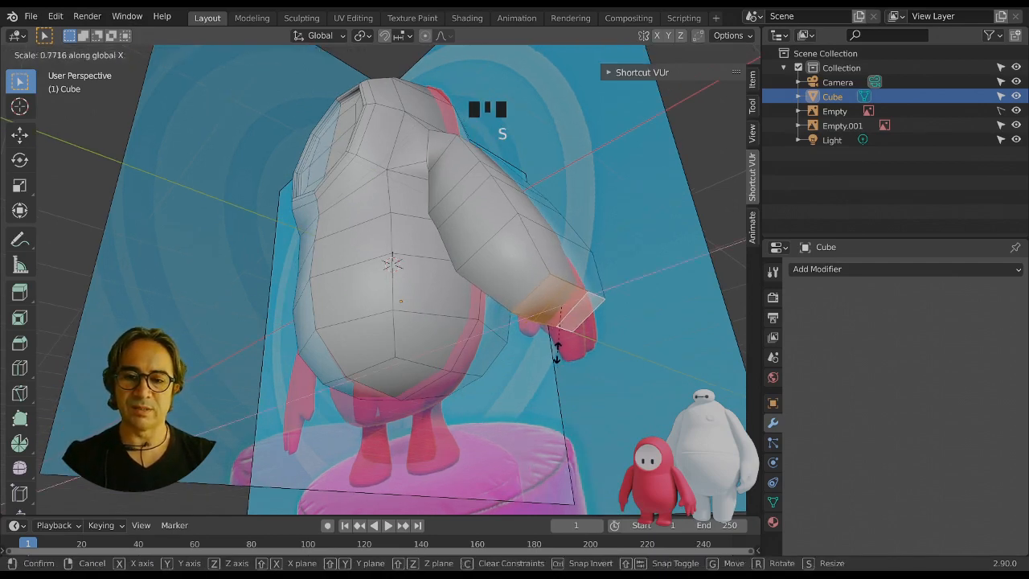
click(557, 329)
Rotate the wrist end faces about 44° in front view and move them up slightly.
key(KP_1)
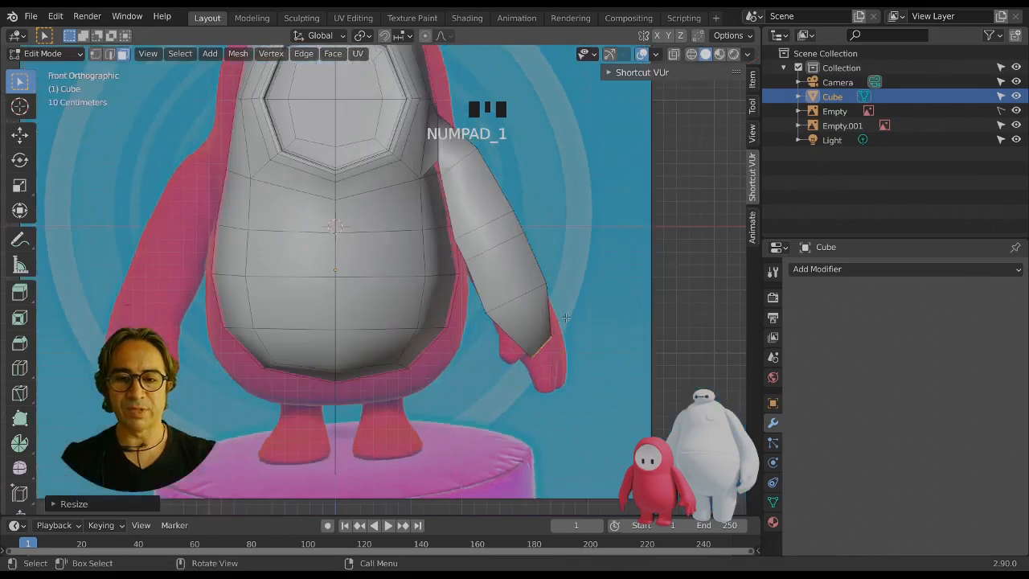
key(r)
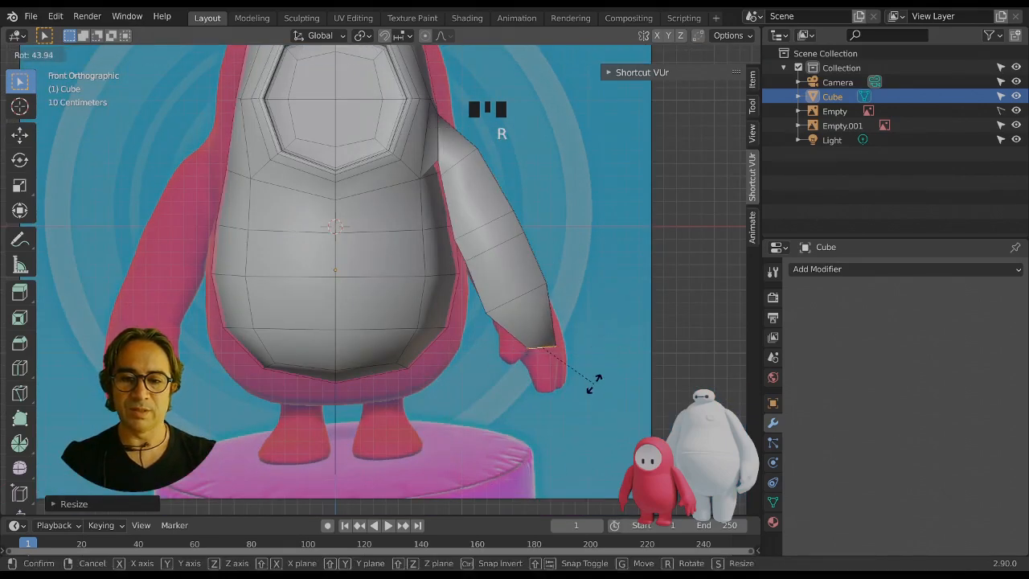
click(594, 383)
key(g)
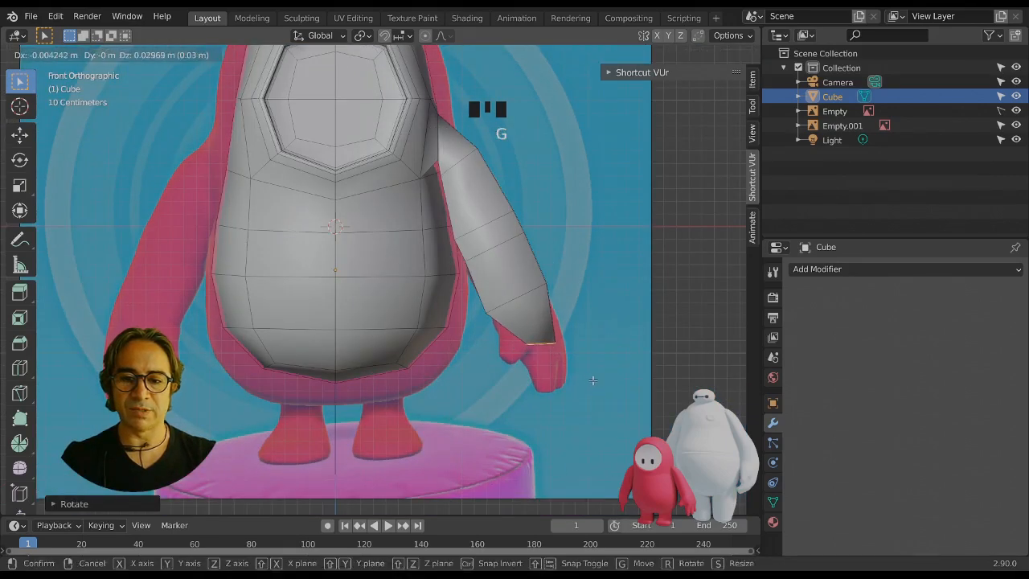
click(592, 380)
Extrude each of the three wrist end faces separately by a short amount to form the finger bases.
middle_drag(592, 380, 460, 285)
click(412, 278)
click(412, 277)
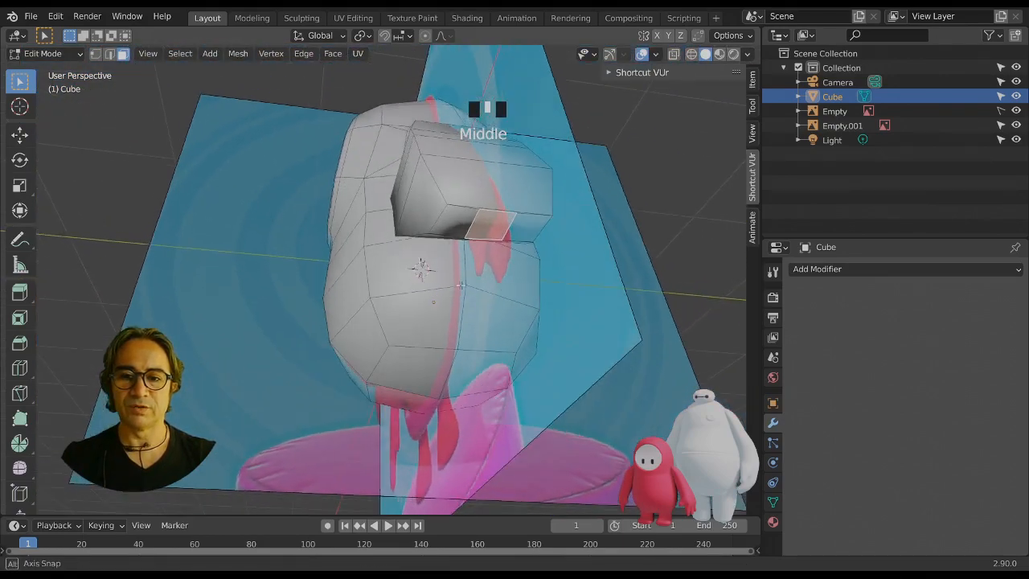
key(e)
click(485, 303)
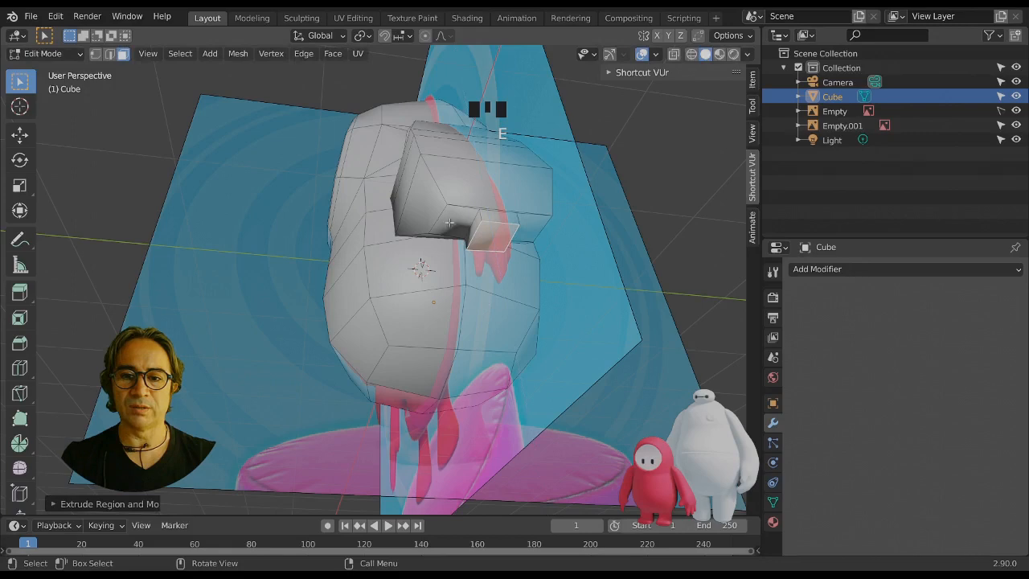
key(e)
click(477, 234)
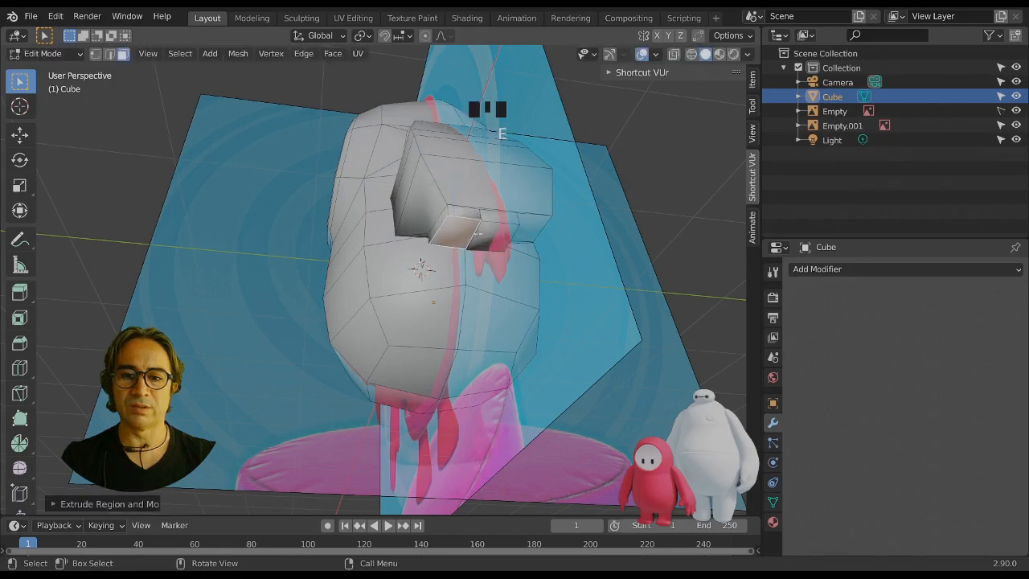
click(532, 222)
key(e)
click(537, 234)
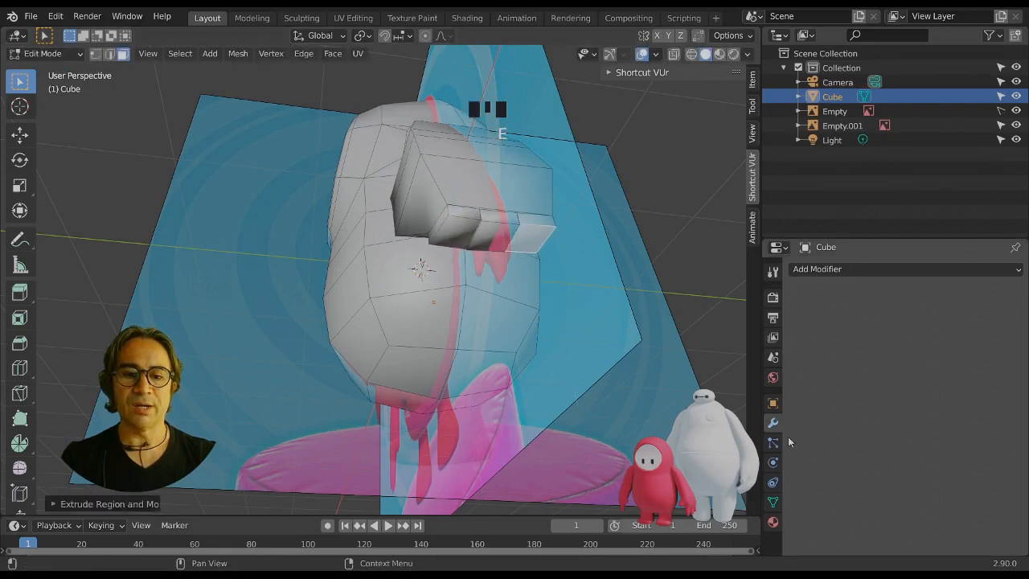
Open the choice of modifiers for the character mesh.
click(855, 269)
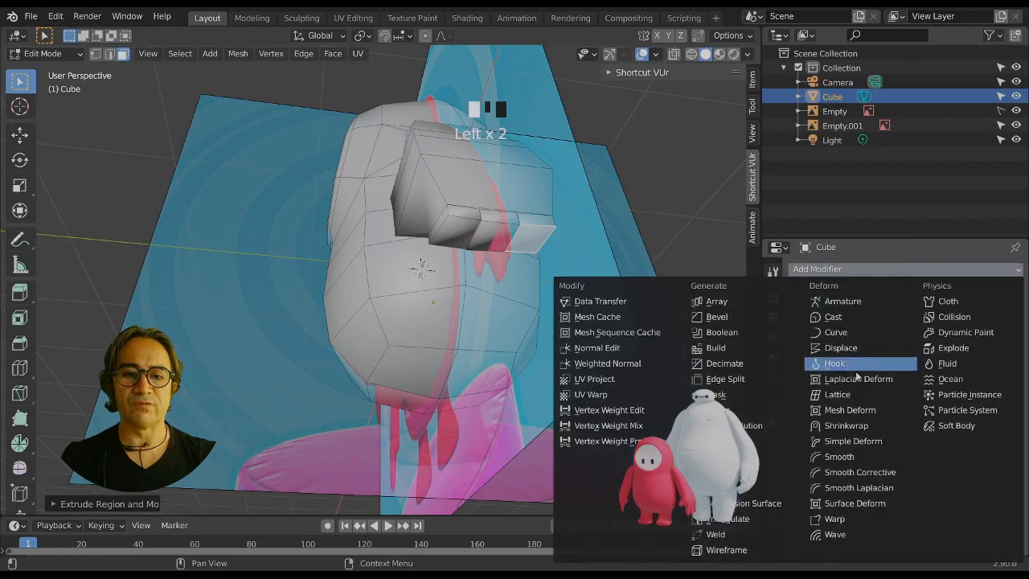
Add a Subdivision Surface modifier to the character mesh and check the smoothed fingers.
click(748, 503)
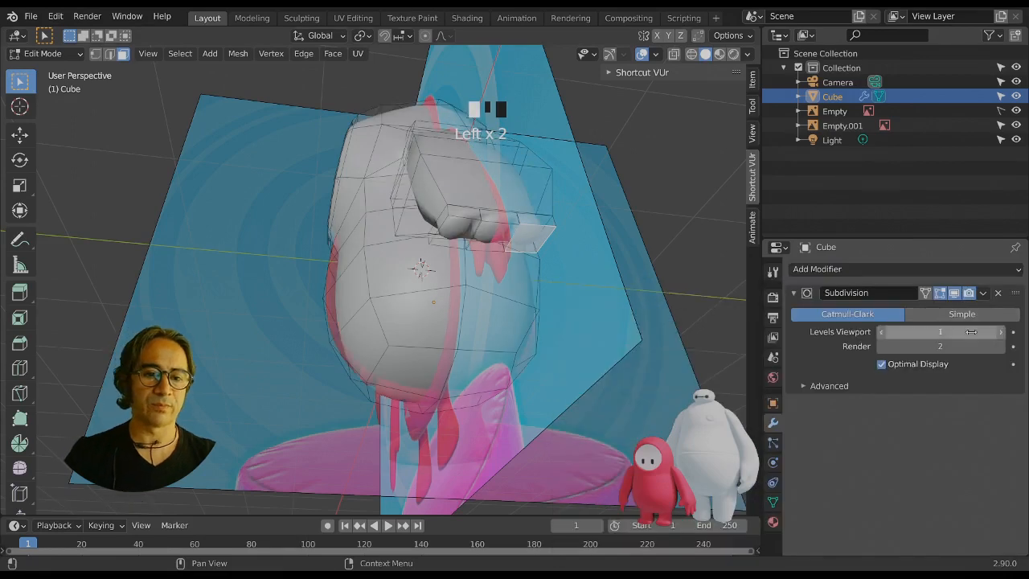
scroll(483, 265, up, 3)
middle_drag(482, 266, 516, 271)
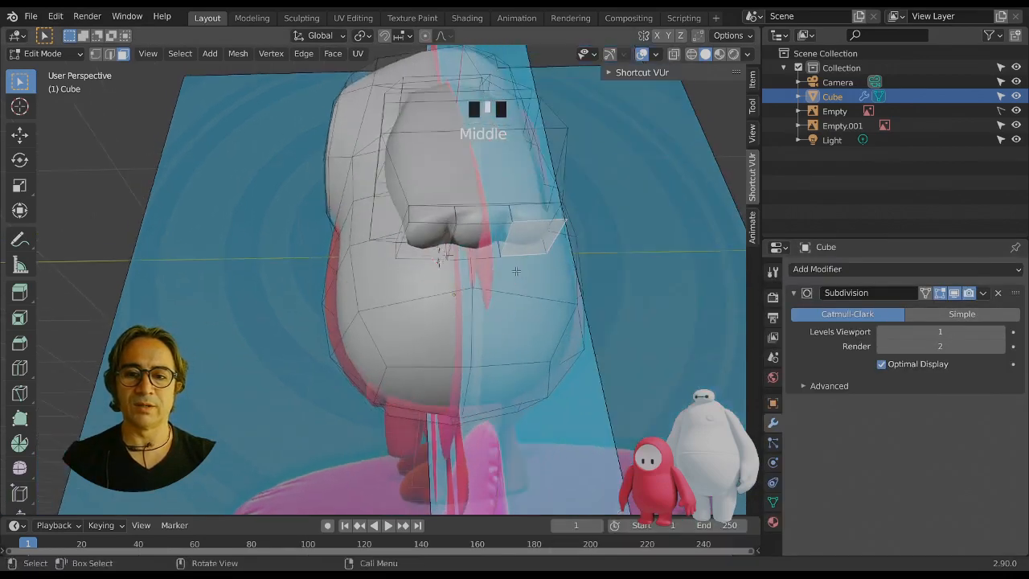
middle_drag(481, 229, 458, 244)
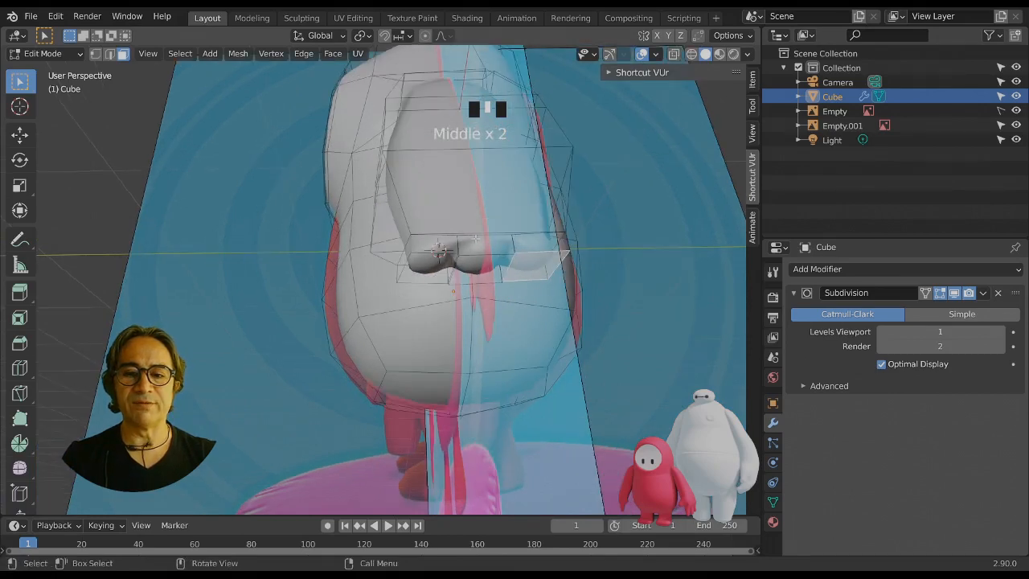
Select the three finger end faces and extrude them downward by about 0.08 m.
click(491, 265)
shift+click(434, 268)
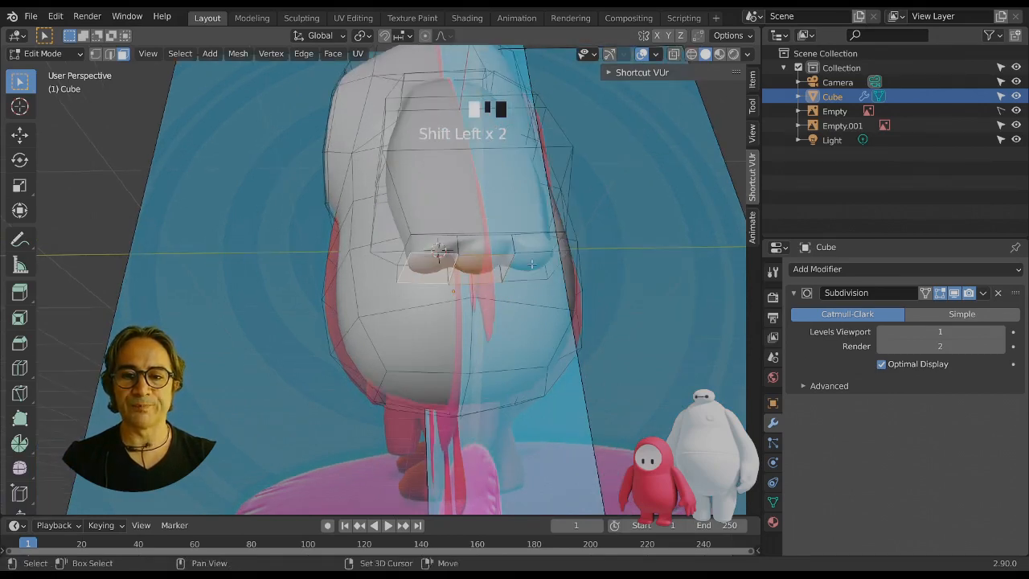
key(e)
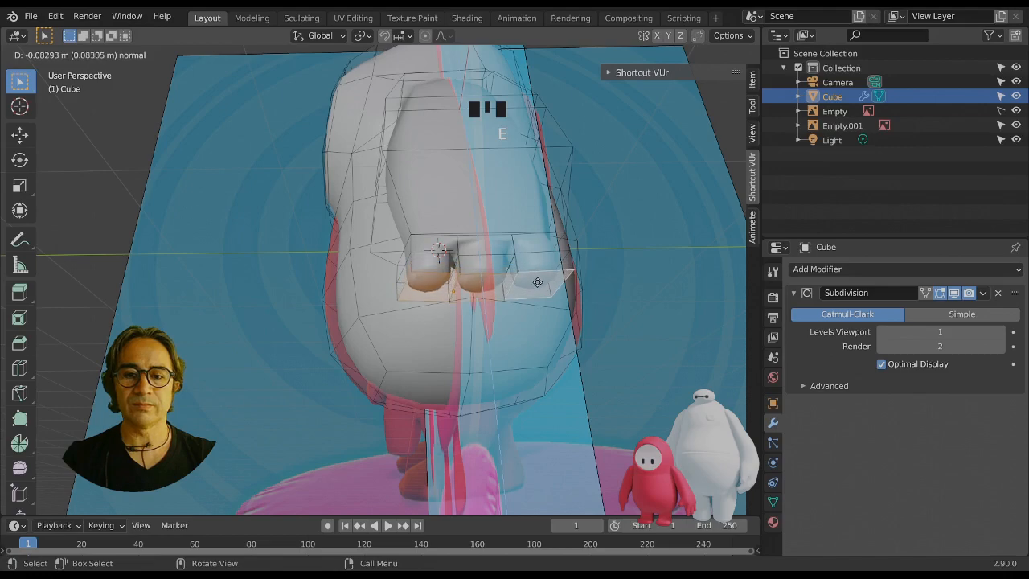
click(538, 282)
In front view, slightly rotate the finger end faces and extrude them about 0.2 m further toward the reference fingertips.
middle_drag(538, 282, 609, 309)
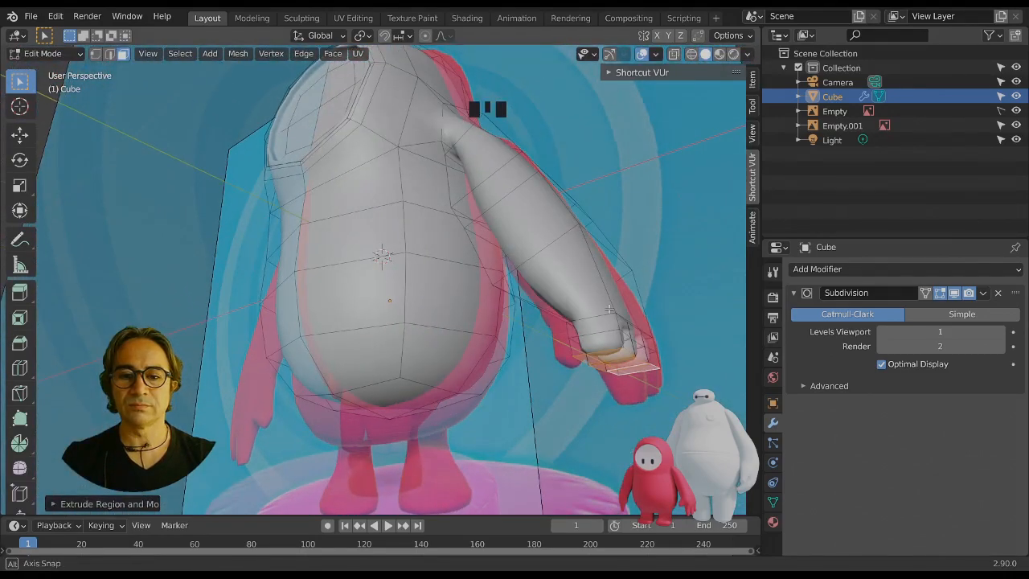
key(KP_1)
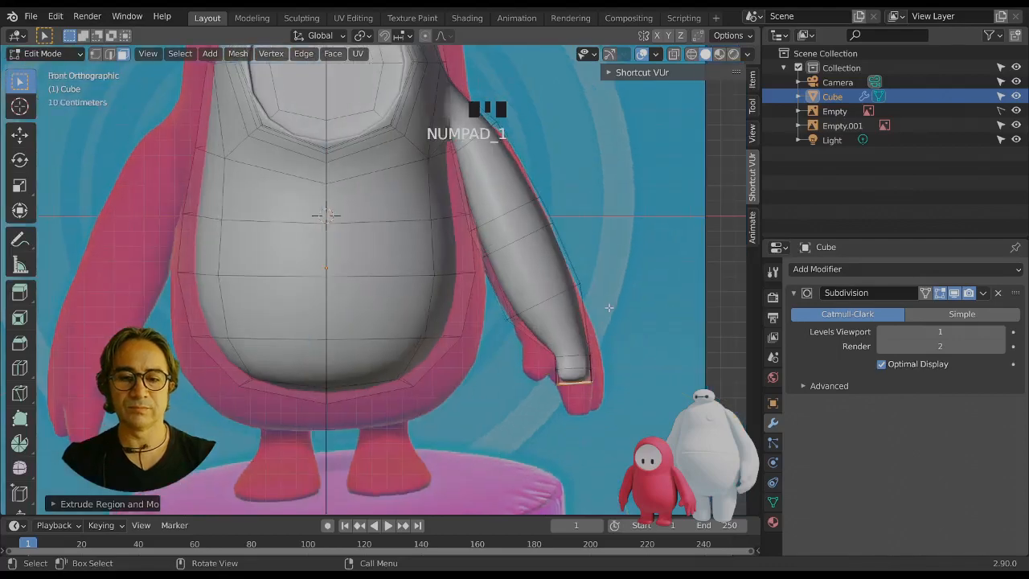
key(r)
click(615, 405)
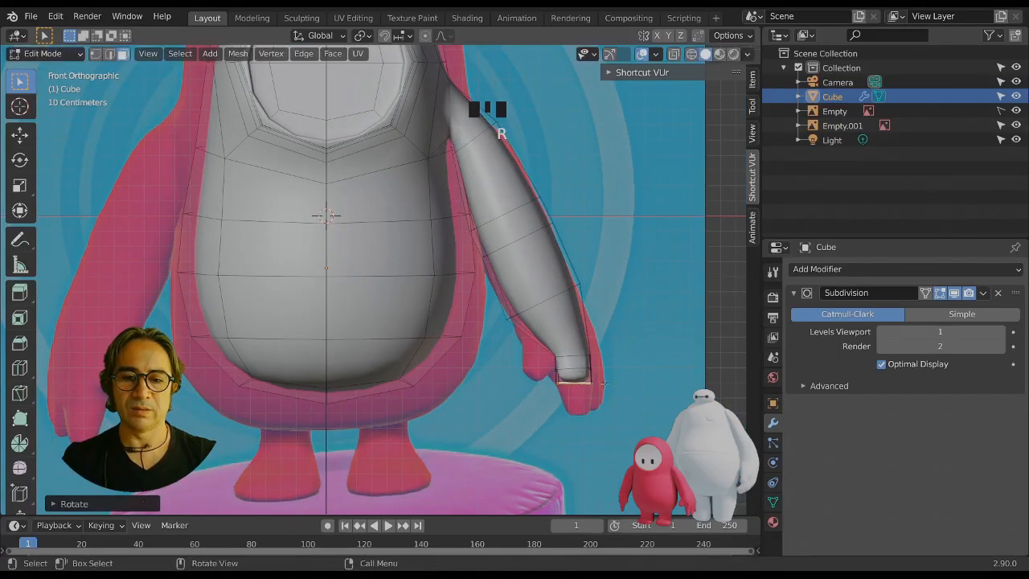
key(e)
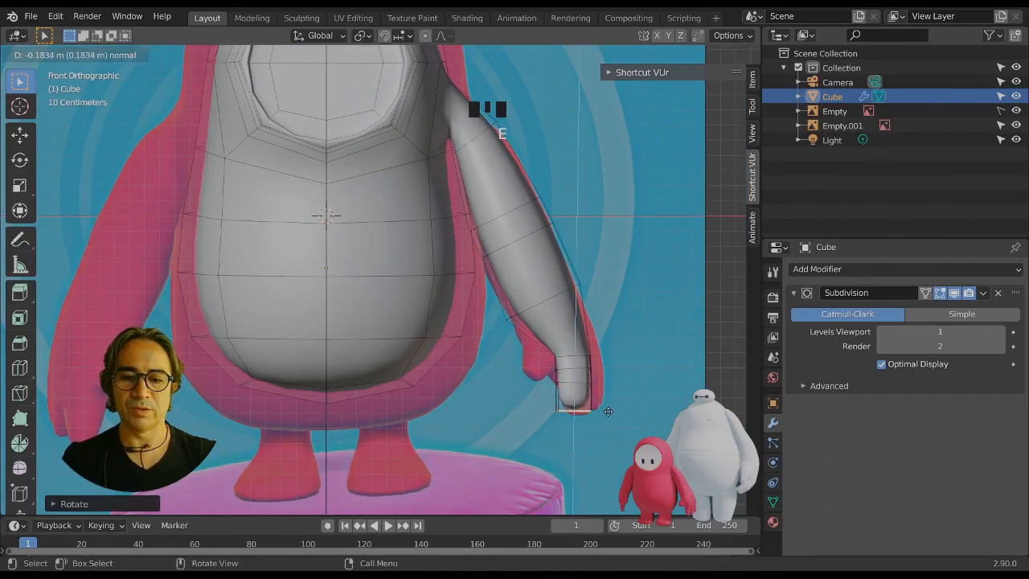
click(608, 414)
Narrow the fingertip faces along the X axis to about 0.57 of their width.
key(s)
key(x)
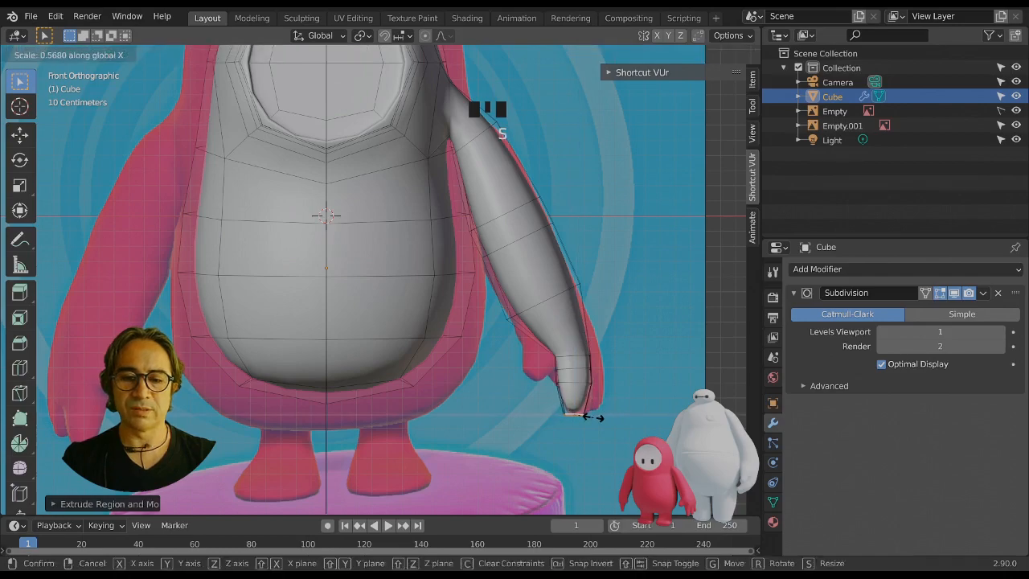
click(592, 416)
Select the edge across the hand above the fingers and raise it along the Z axis.
middle_drag(624, 348, 493, 356)
scroll(506, 403, up, 3)
shift+middle_drag(505, 404, 381, 275)
scroll(435, 321, up, 2)
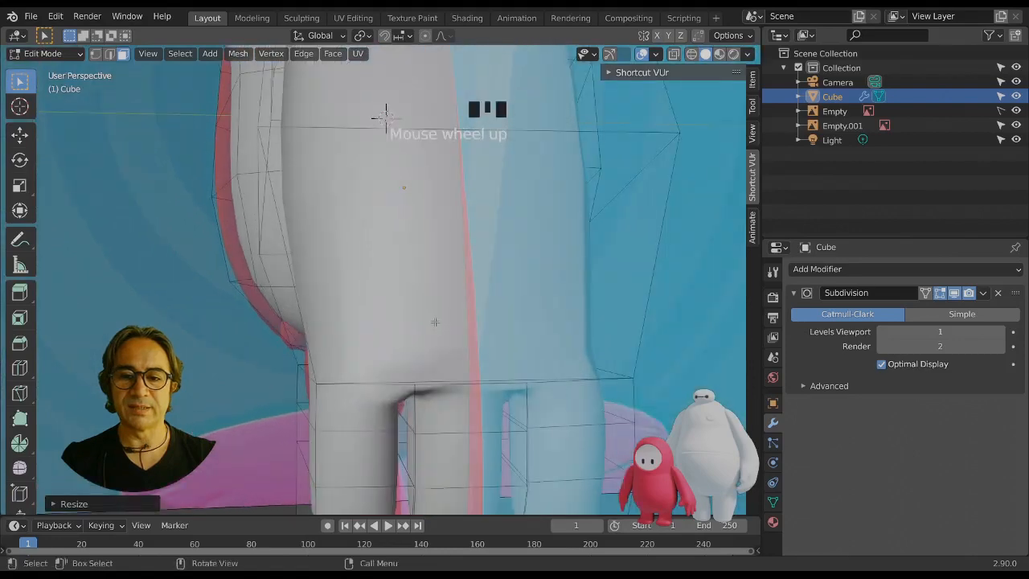
click(110, 55)
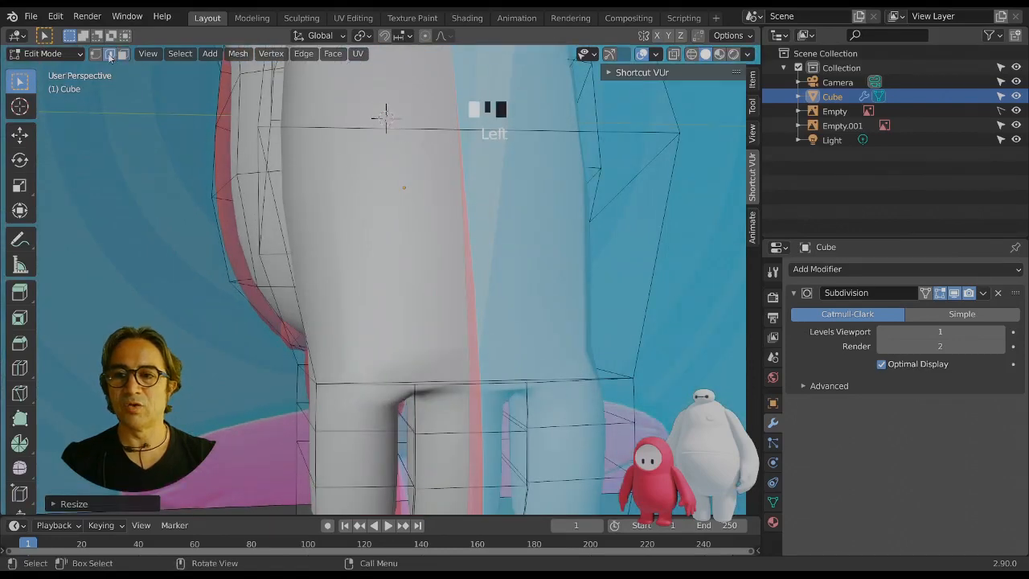
click(486, 374)
key(g)
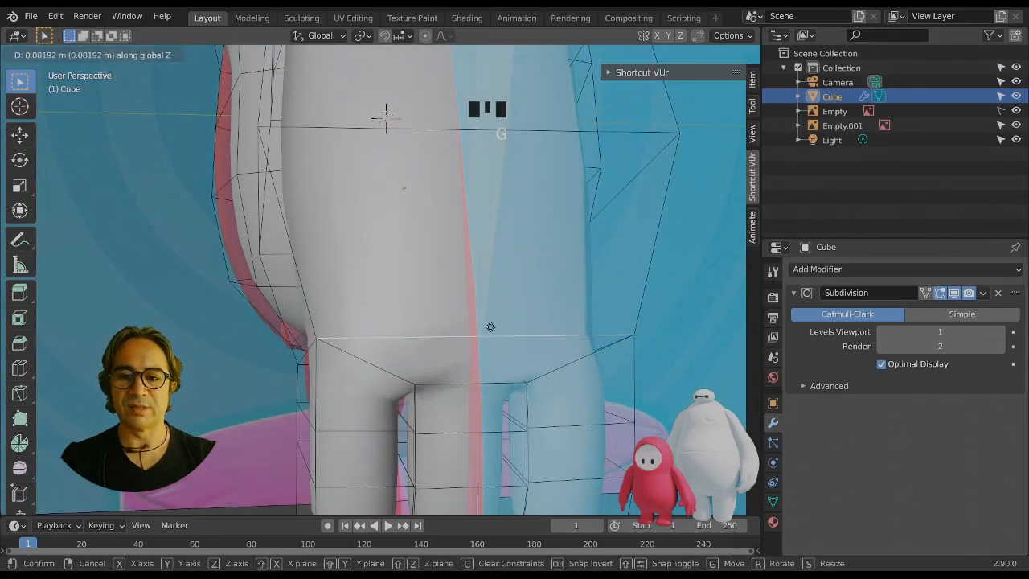
click(484, 316)
scroll(424, 377, down, 2)
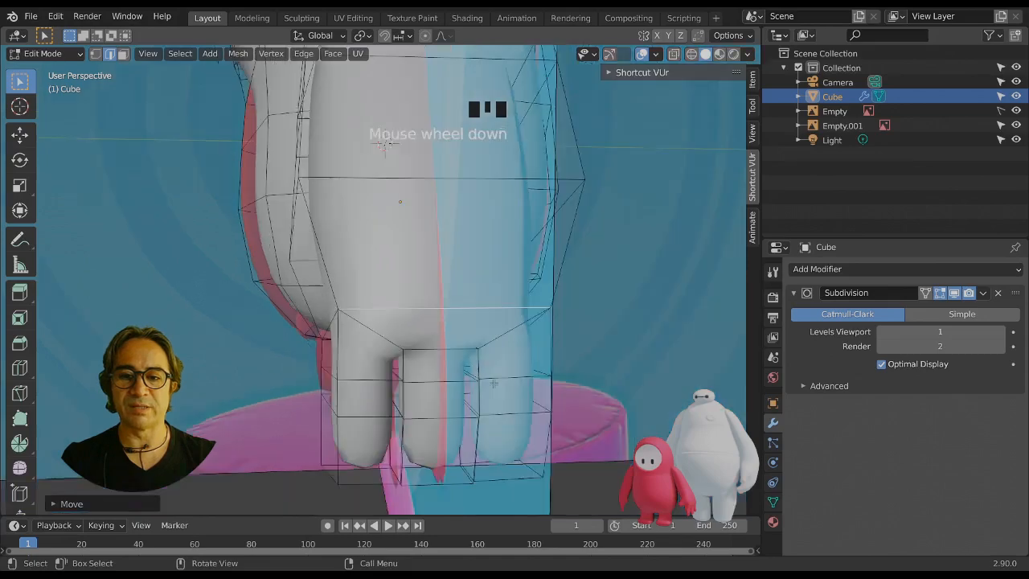
middle_drag(424, 377, 483, 374)
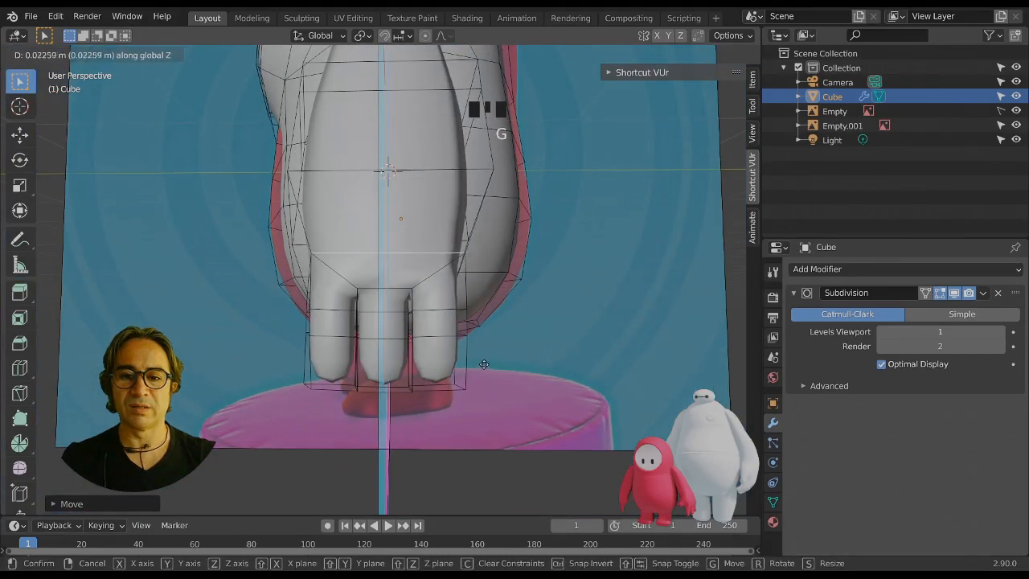
Extrude the front face of the hand above the fingers in place and scale it down as a thumb base.
middle_drag(515, 265, 570, 242)
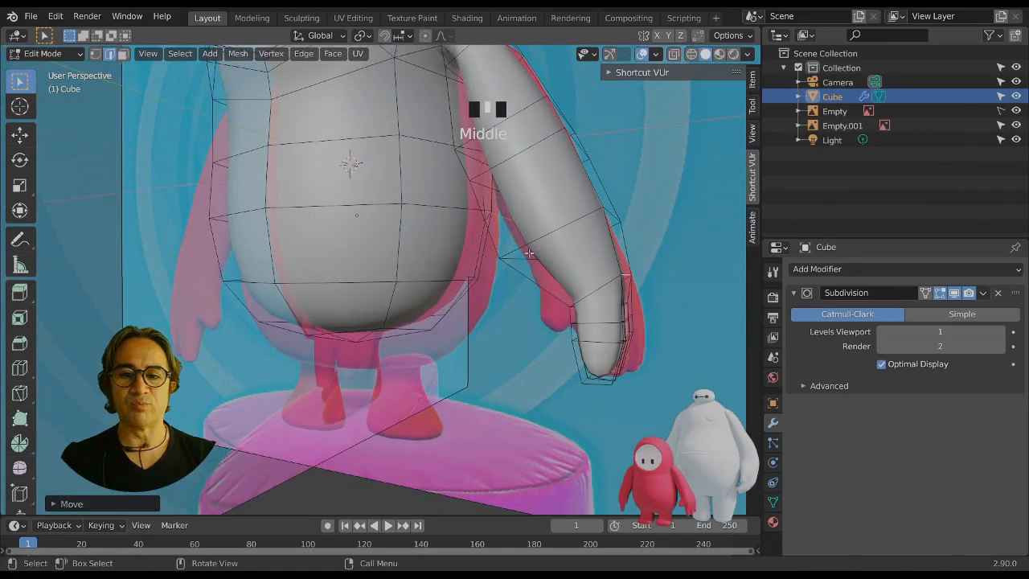
click(123, 54)
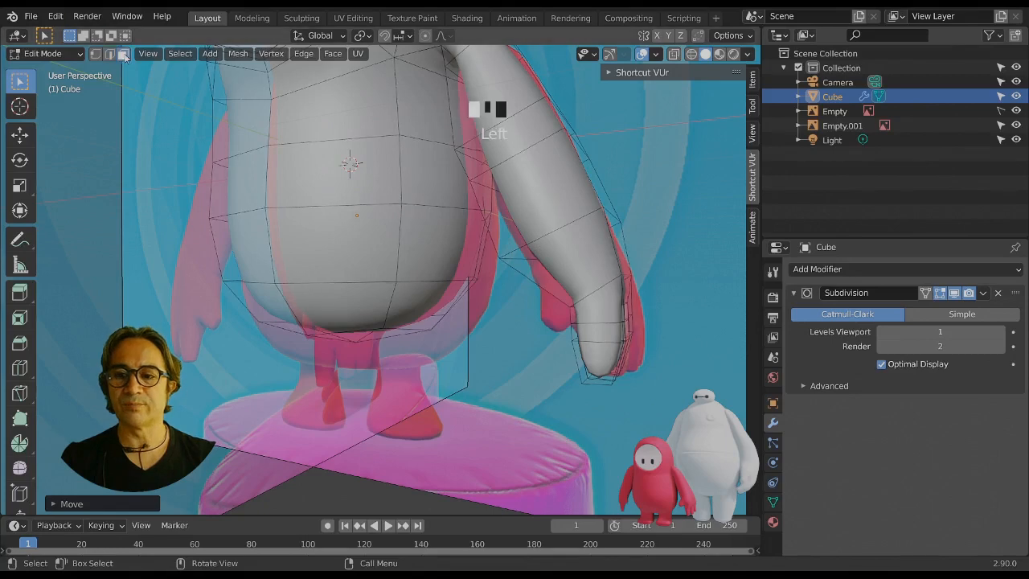
click(579, 266)
key(e)
click(647, 310)
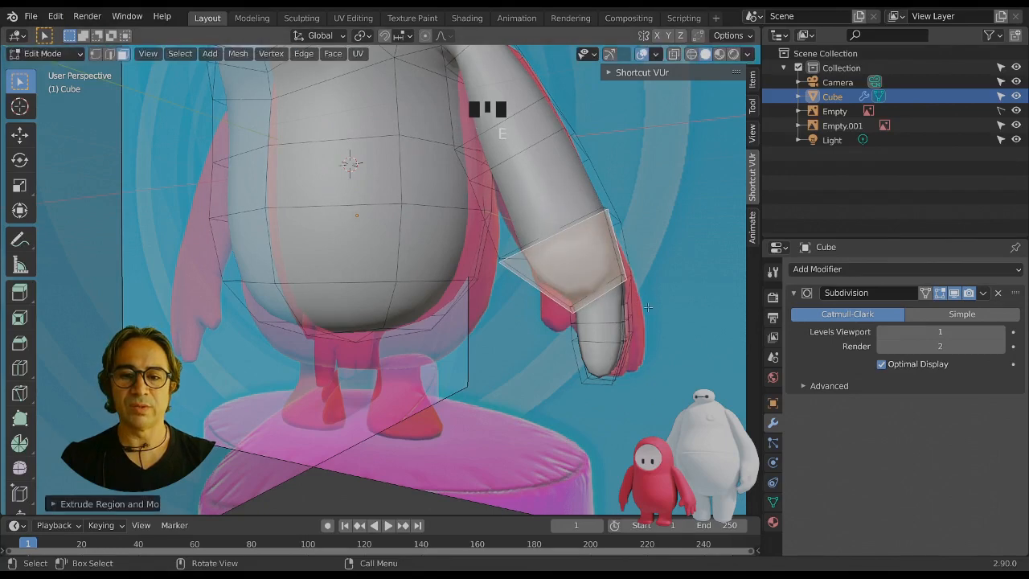
key(s)
click(617, 318)
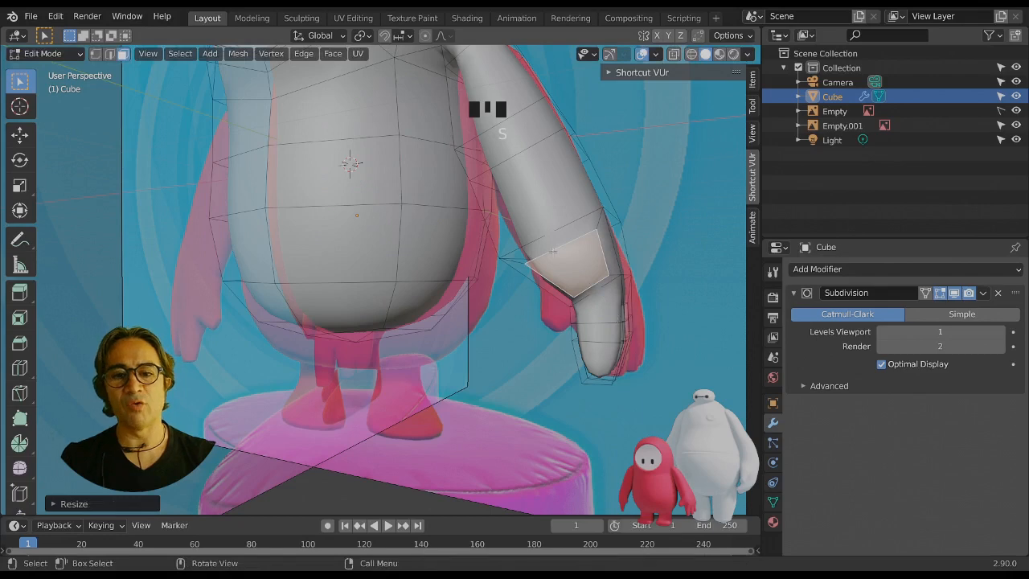
Reposition the upper vertices of the small thumb-base face to start rounding its outline.
click(95, 54)
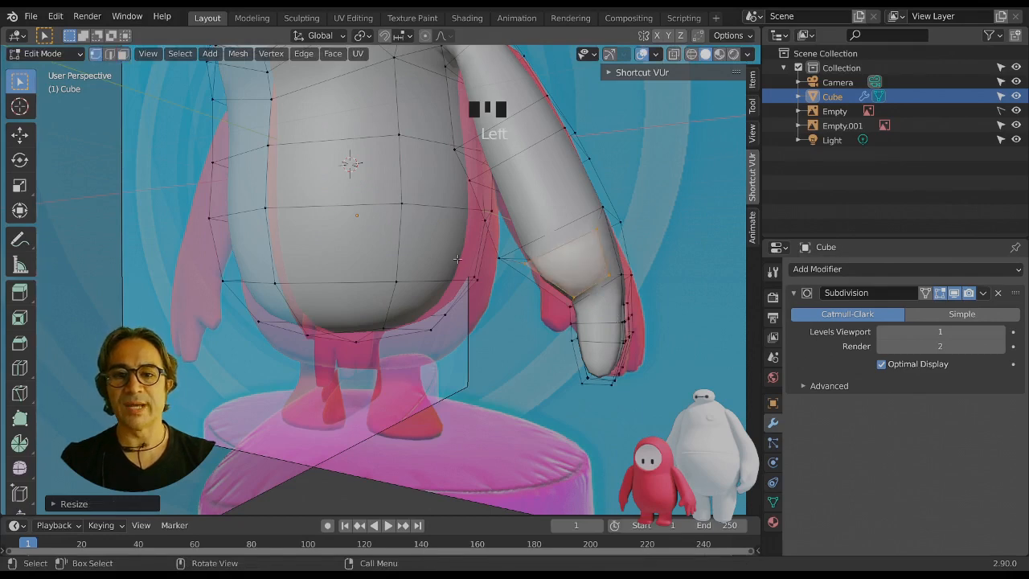
click(524, 266)
middle_drag(524, 265, 555, 295)
key(g)
click(579, 285)
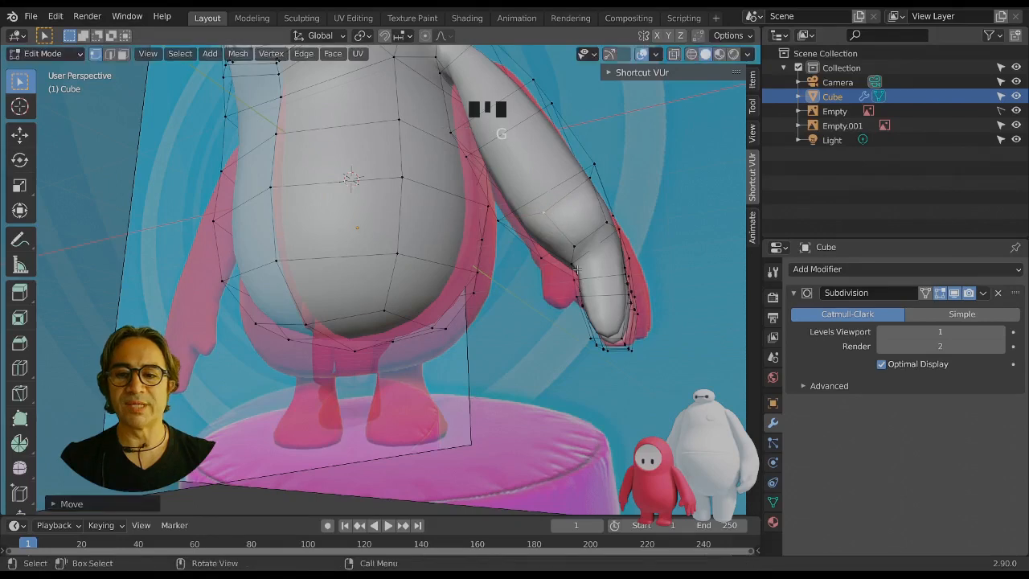
key(g)
click(577, 191)
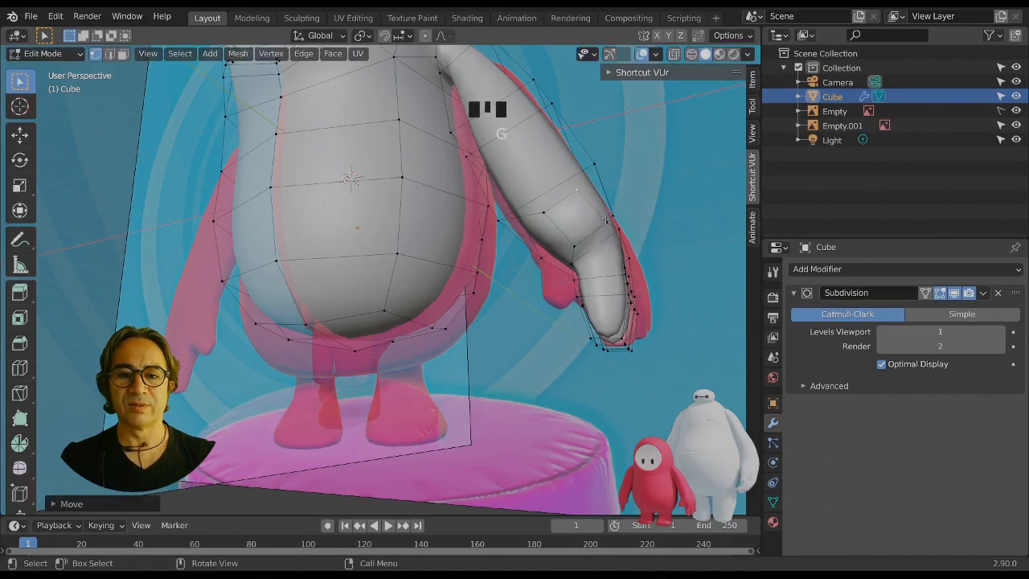
key(g)
click(579, 187)
Adjust the lower and inner vertices of the thumb-base face to even out its shape.
middle_drag(581, 187, 556, 332)
click(554, 331)
key(g)
click(553, 331)
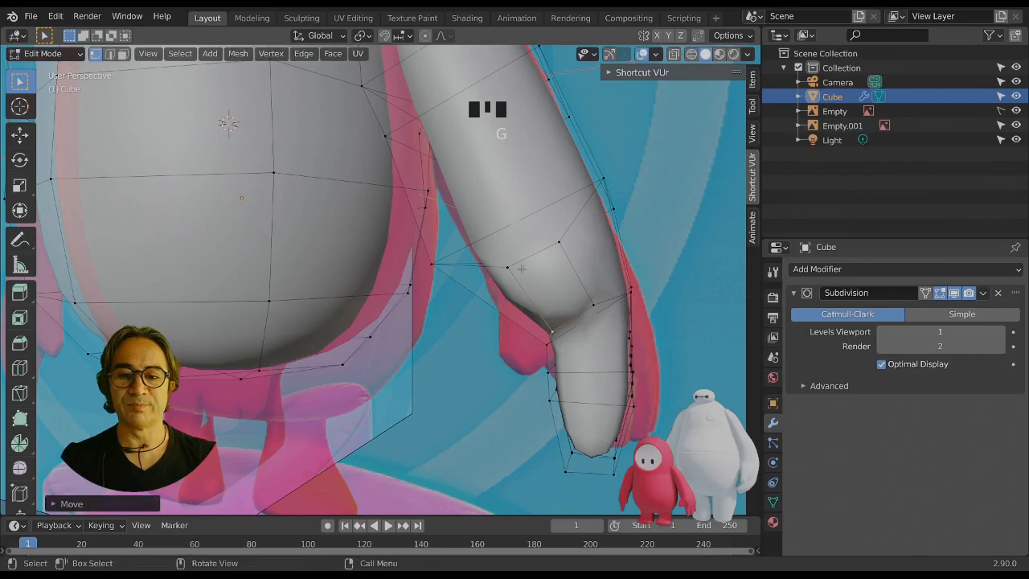
key(g)
key(Escape)
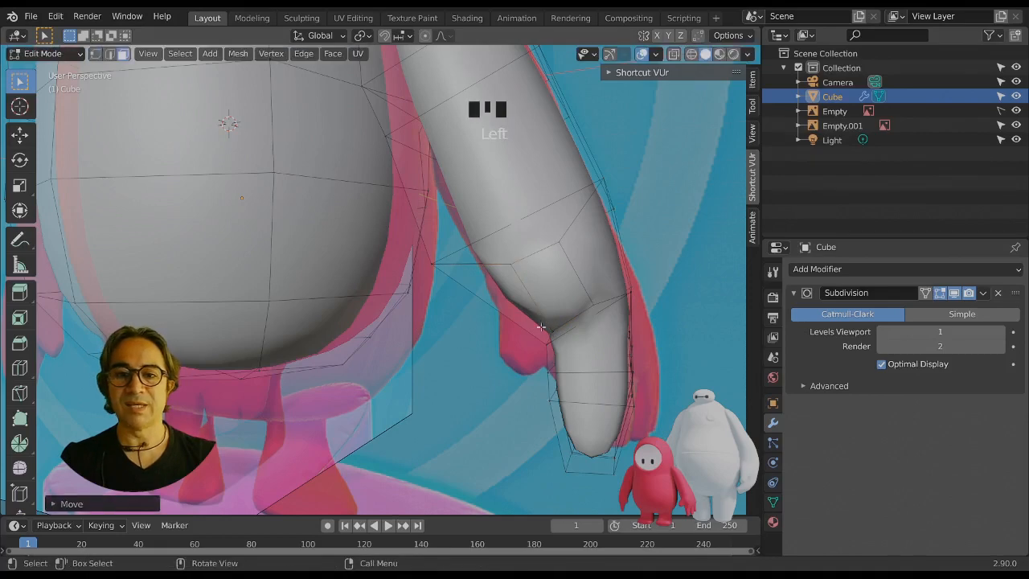
Select the thumb-base face and move it slightly away from the hand.
click(543, 287)
scroll(543, 288, down, 2)
middle_drag(542, 288, 491, 314)
scroll(523, 333, down, 2)
key(g)
click(478, 321)
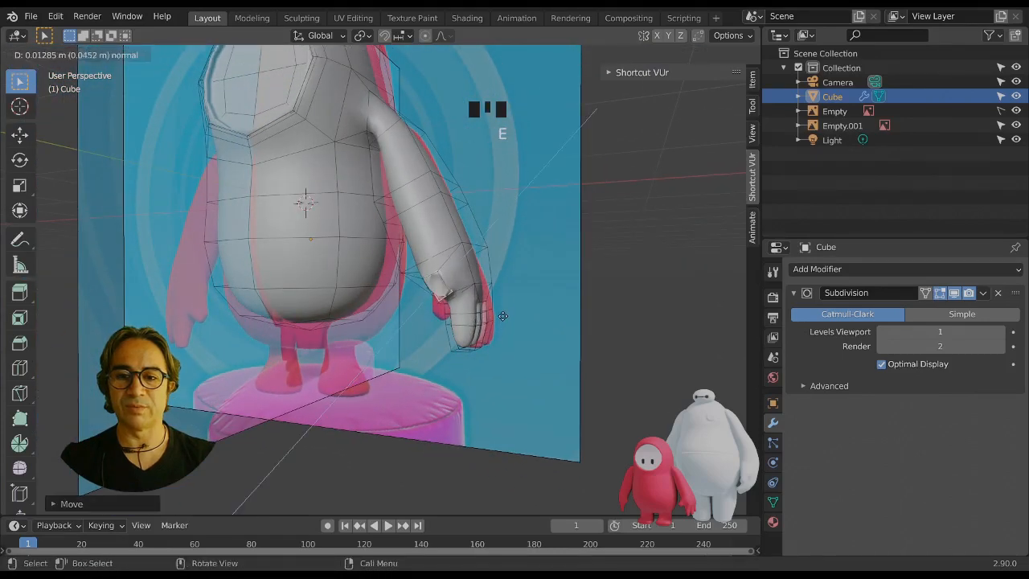
Extrude the thumb-base face outward to form the thumb and grow the selection to include its surrounding faces.
key(e)
click(486, 329)
mouse_move(486, 330)
middle_down()
mouse_move(372, 364)
mouse_move(483, 325)
middle_up()
key(ctrl+KP_Add)
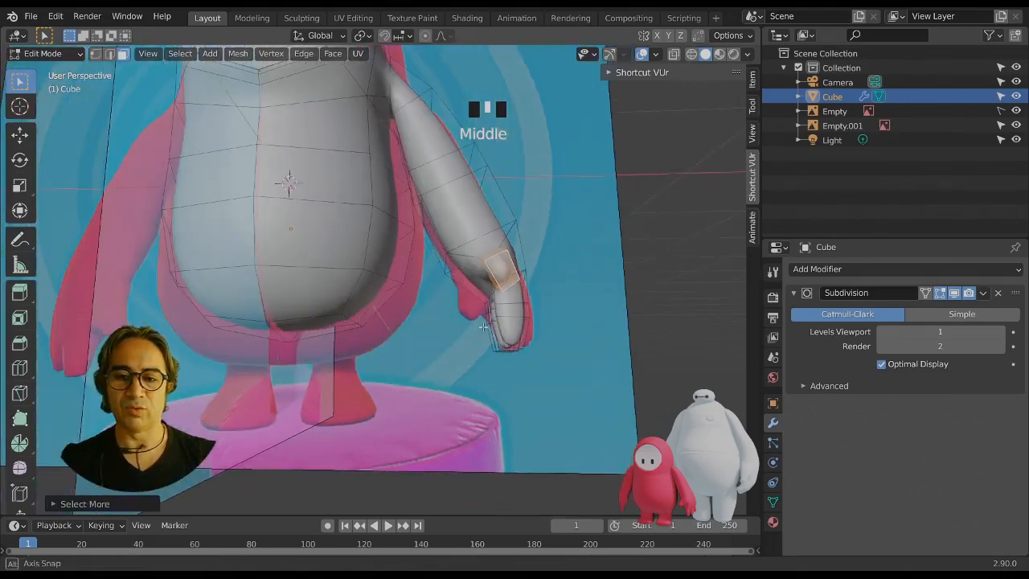
Rotate the thumb freely and move it inward toward the reference thumb.
key(r)
click(594, 339)
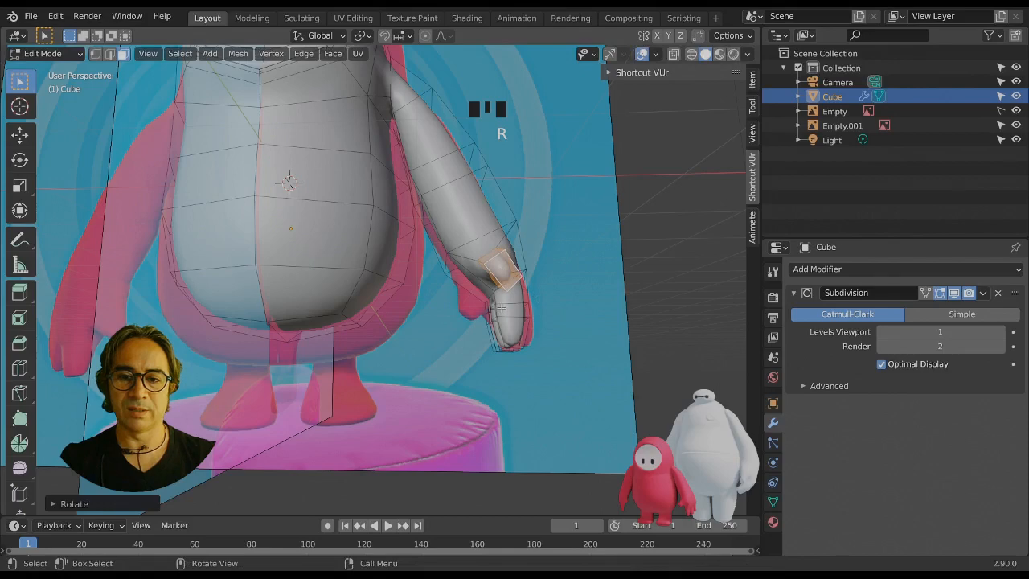
key(r)
key(r)
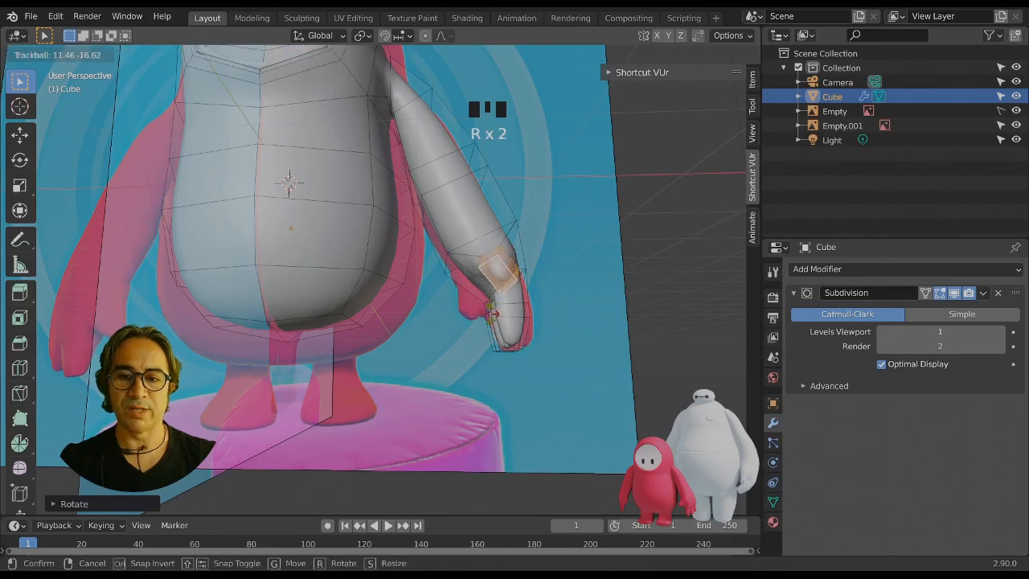
click(490, 313)
key(g)
click(473, 325)
From the side of the hand, rotate the thumb again and shift its position on the hand.
middle_drag(587, 338, 492, 362)
key(r)
click(497, 355)
key(g)
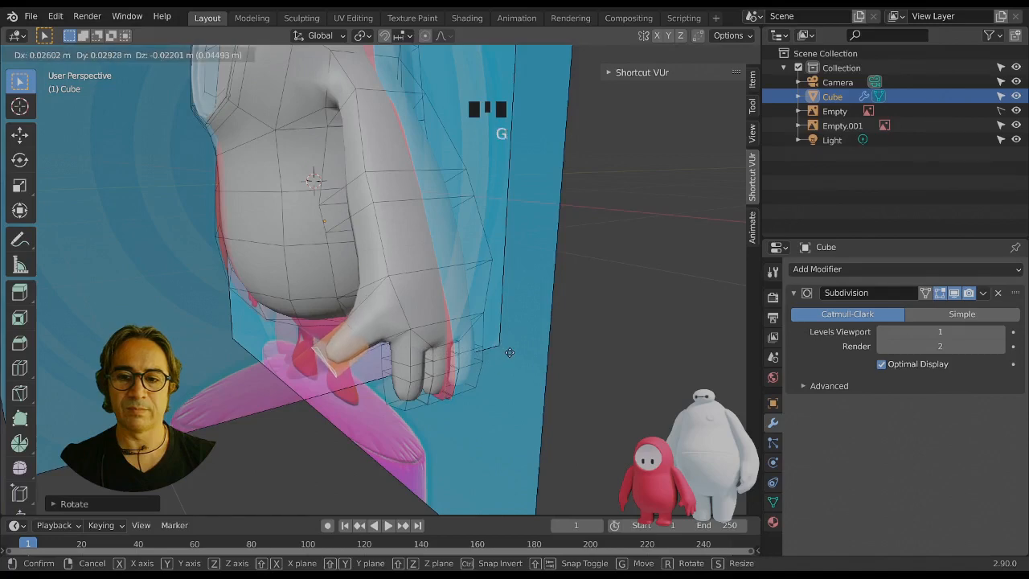
click(503, 348)
Examine the whole figure outside mesh editing and compare the arm and hand with the front reference image.
key(Tab)
middle_drag(477, 342, 517, 354)
key(Tab)
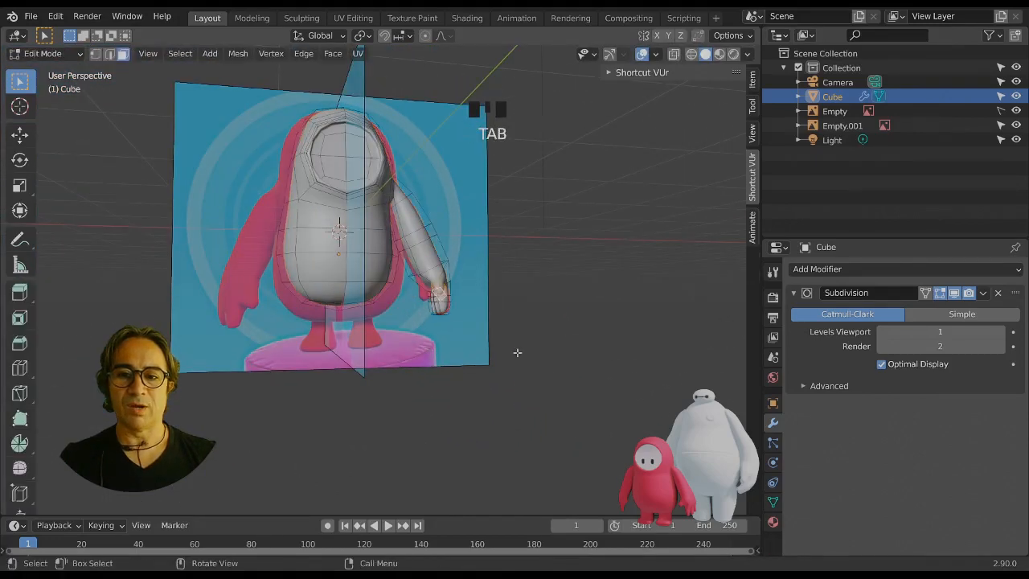
scroll(517, 352, up, 2)
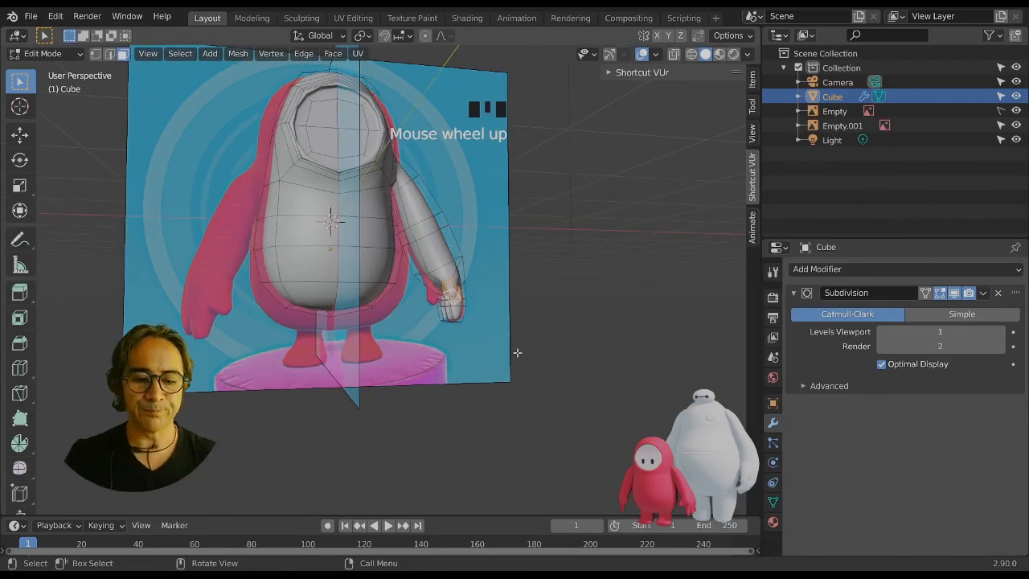
key(KP_1)
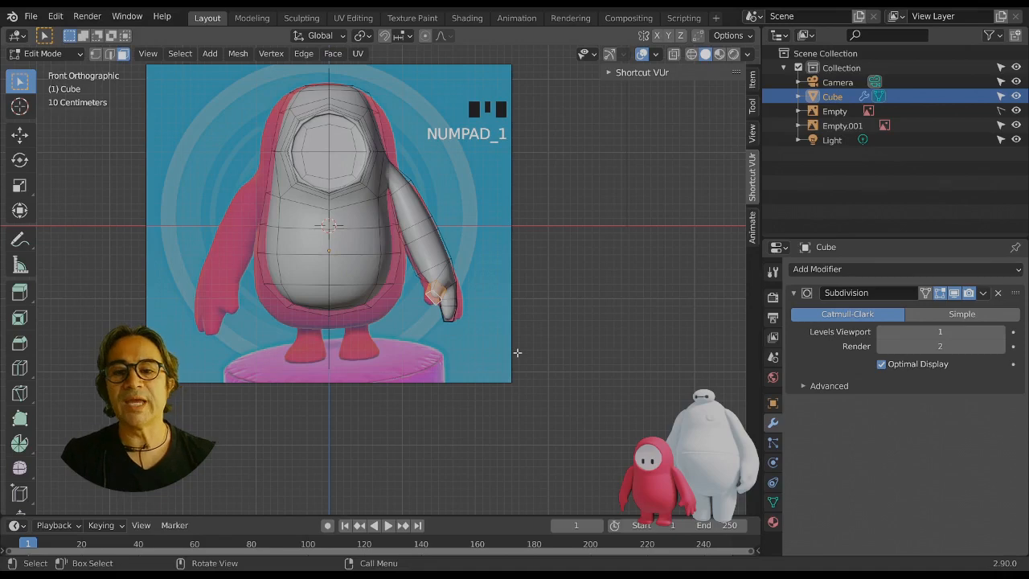
scroll(526, 348, up, 2)
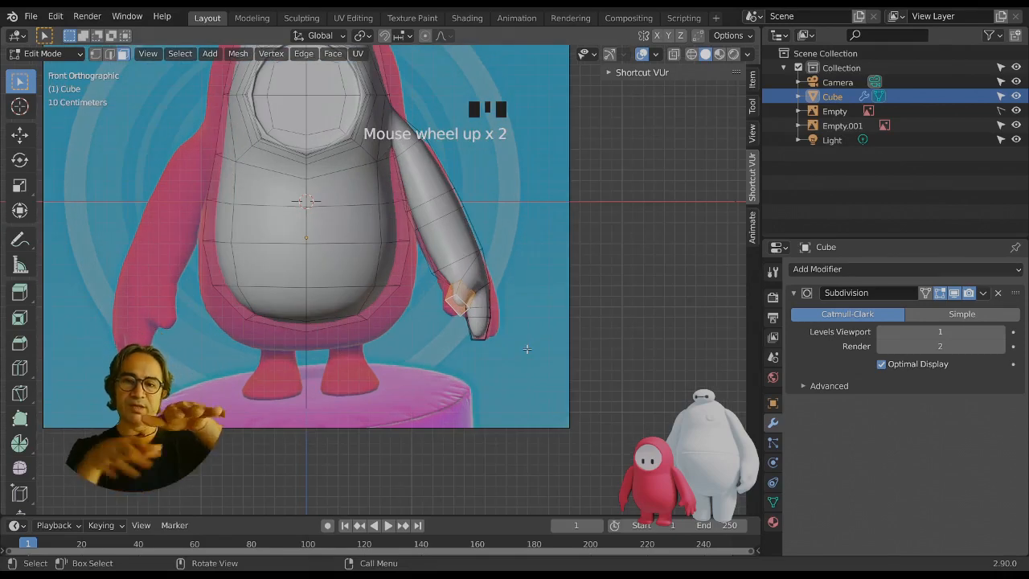
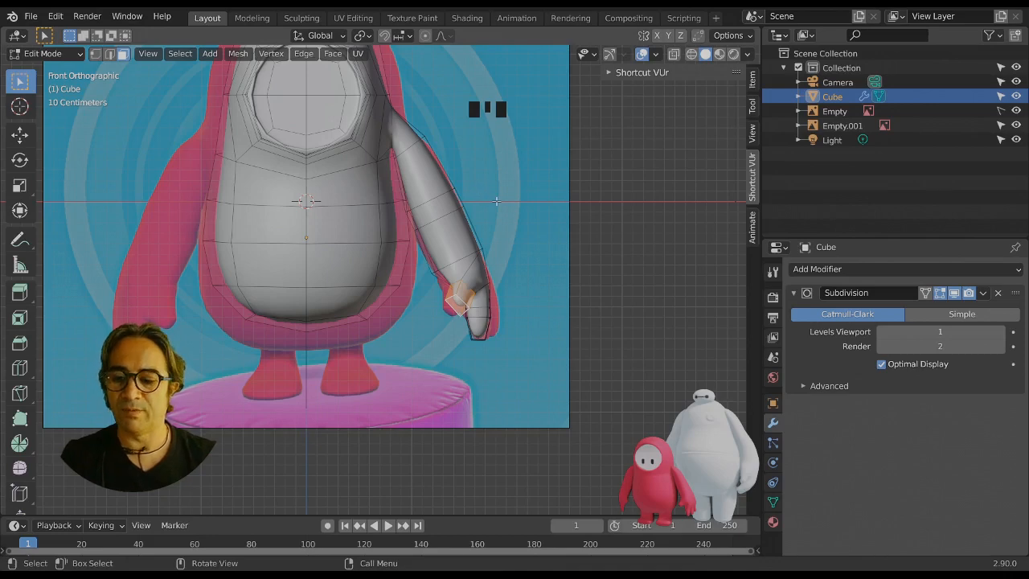
shift+middle_drag(501, 200, 429, 230)
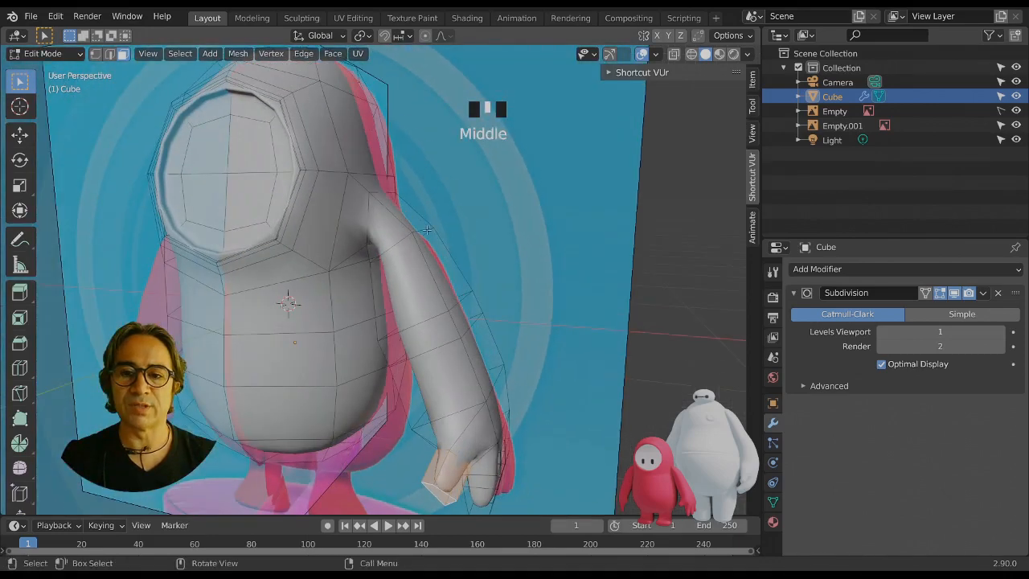
Raise the top face of the shoulder about 0.07 m along Z.
click(405, 214)
key(g)
key(z)
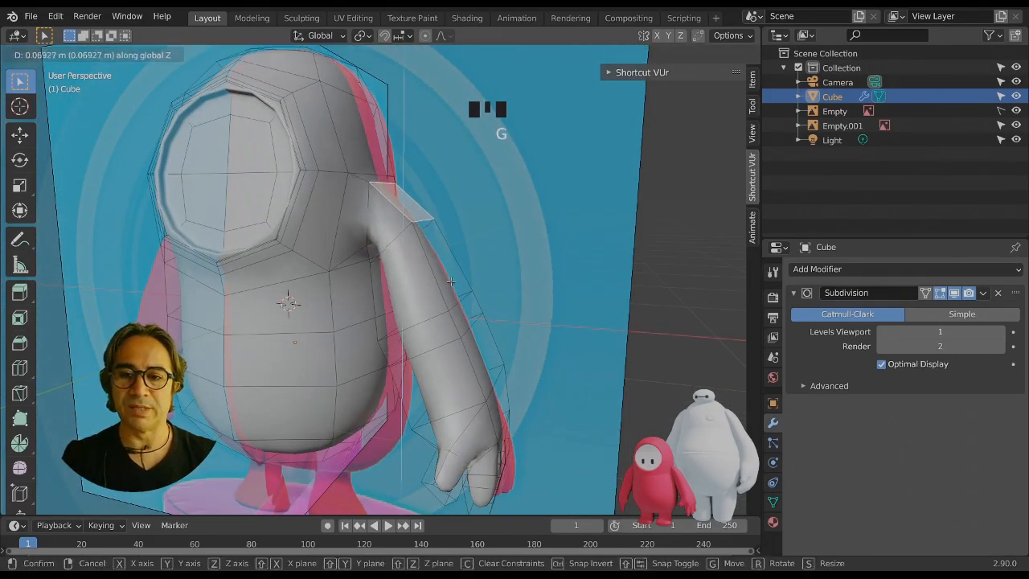
click(451, 282)
middle_drag(451, 281, 482, 280)
scroll(423, 243, up, 1)
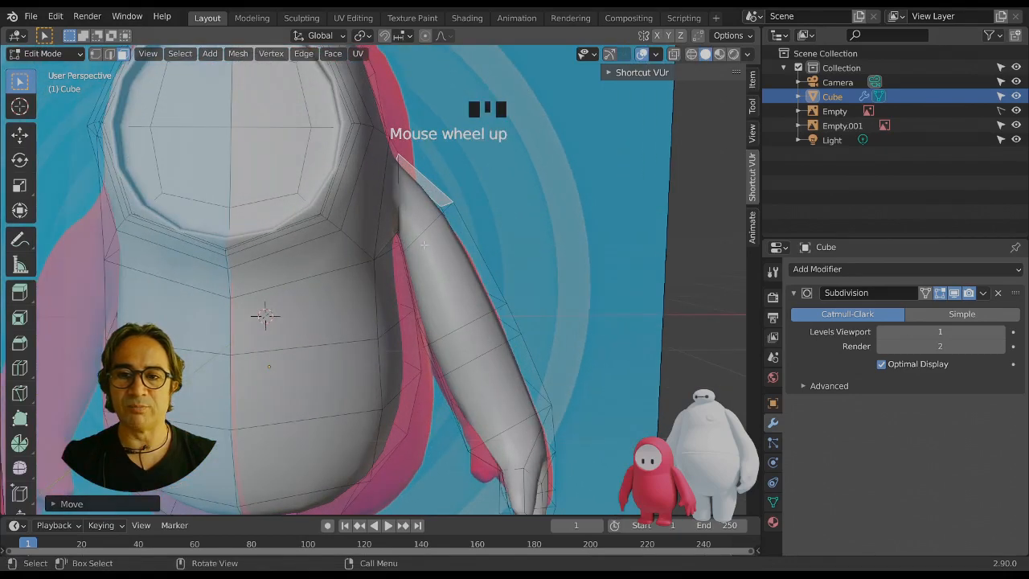
Move the inner face of the upper arm about 0.09 m toward the body along X.
middle_drag(418, 290, 423, 299)
click(424, 299)
key(g)
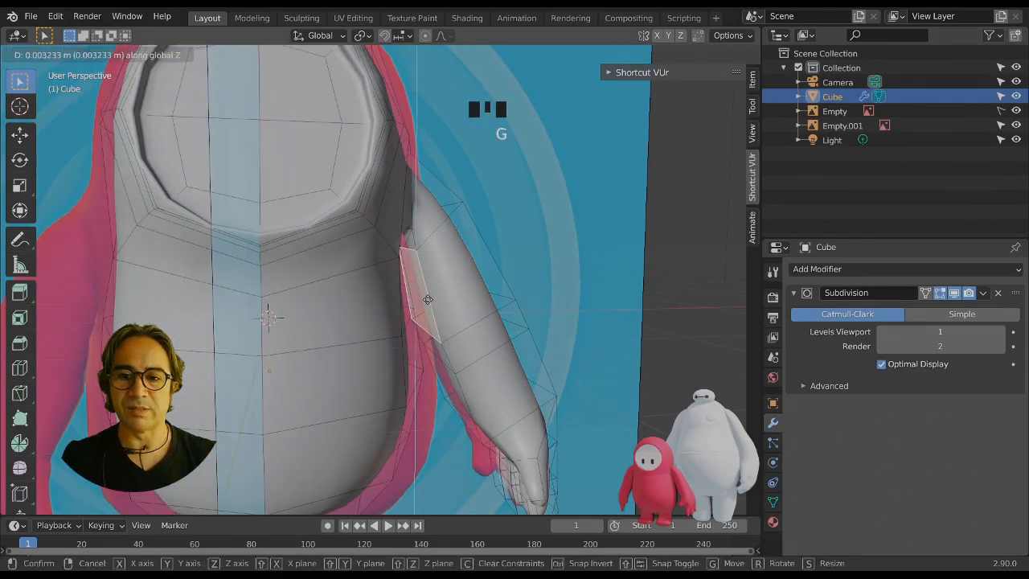
key(g)
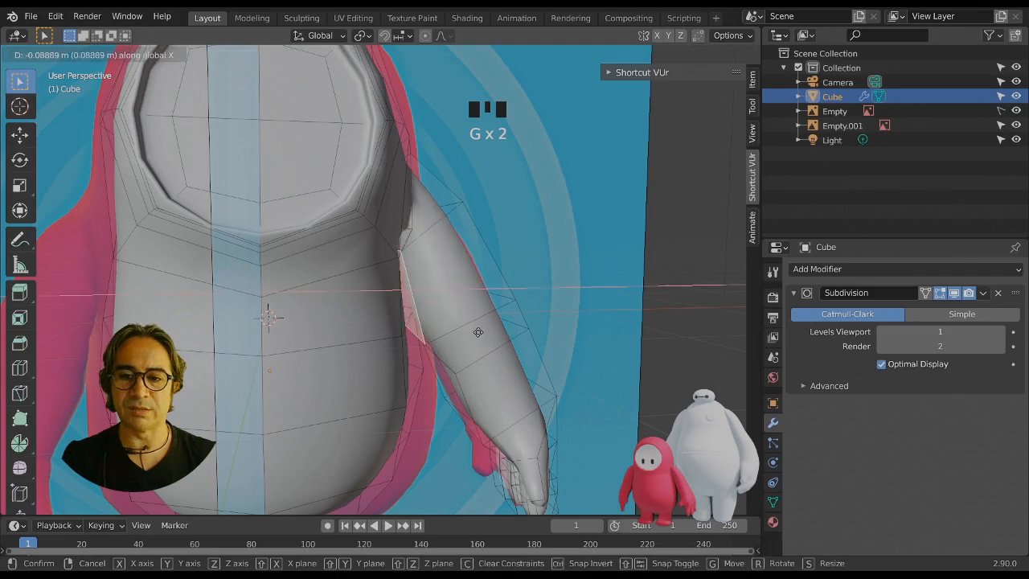
click(476, 332)
Select the inner face of the forearm and, from the front, move it slightly inward and down to match the reference arm.
key(KP_1)
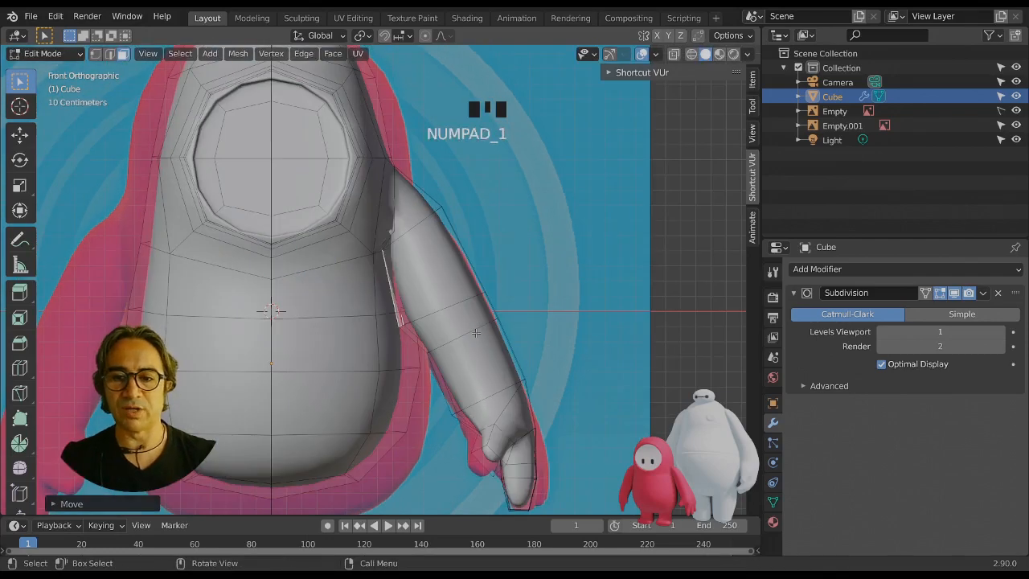
click(448, 391)
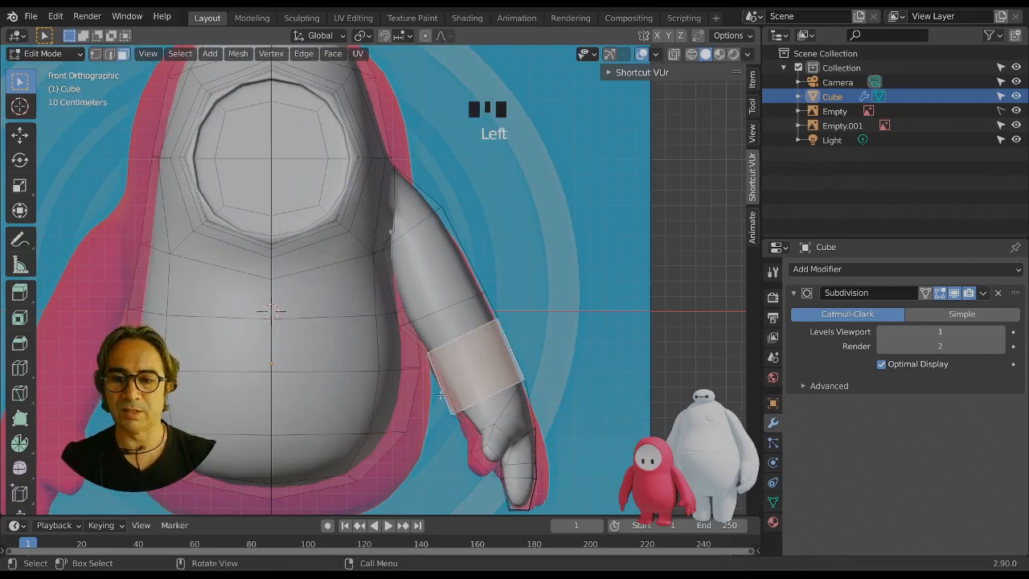
click(440, 393)
middle_drag(441, 394, 458, 395)
click(463, 396)
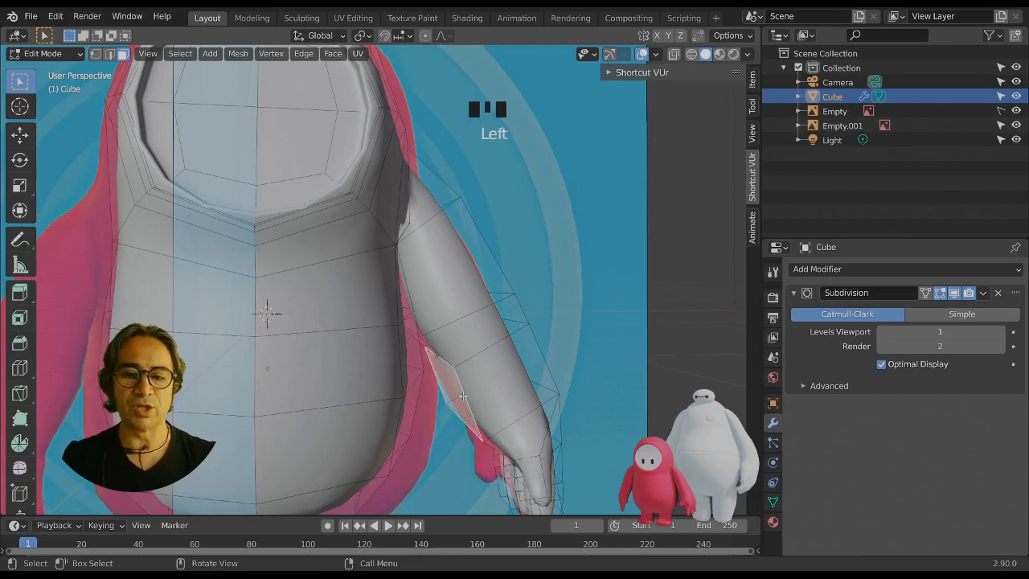
key(KP_1)
scroll(463, 396, down, 2)
key(g)
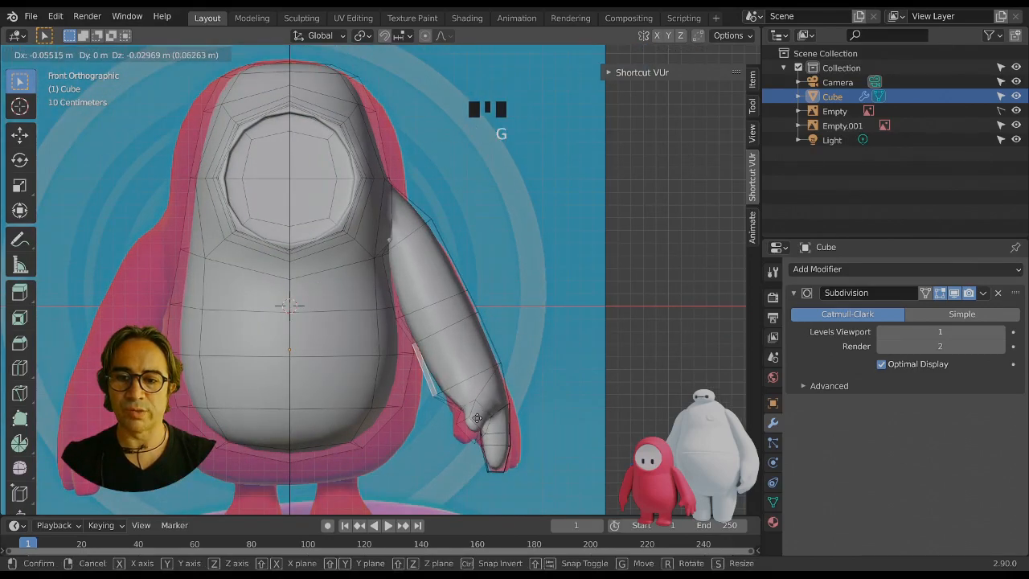
click(473, 423)
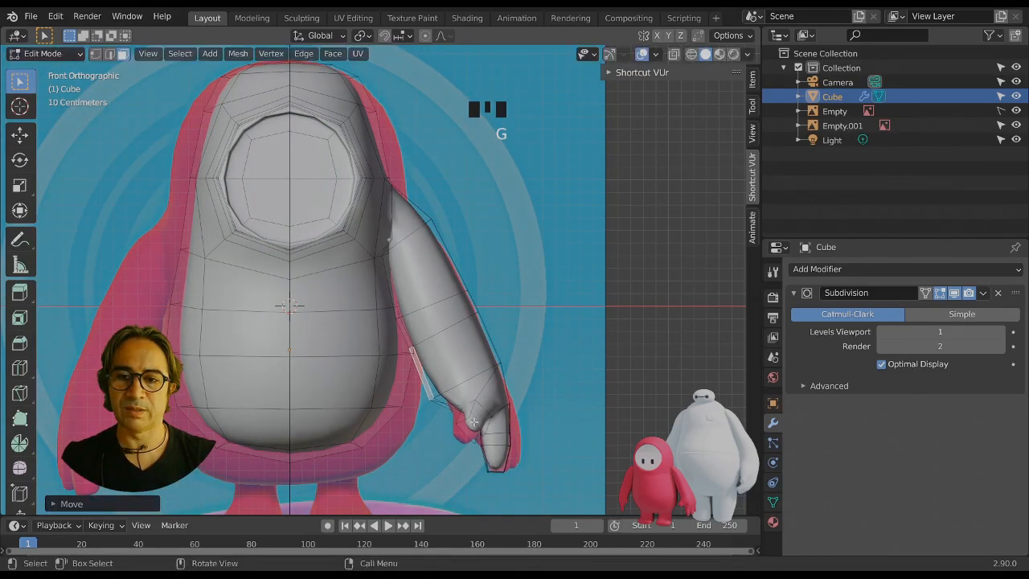
Select the face on the underside of the body above the reference leg and extrude it slightly downward.
scroll(473, 422, down, 2)
middle_drag(474, 422, 364, 392)
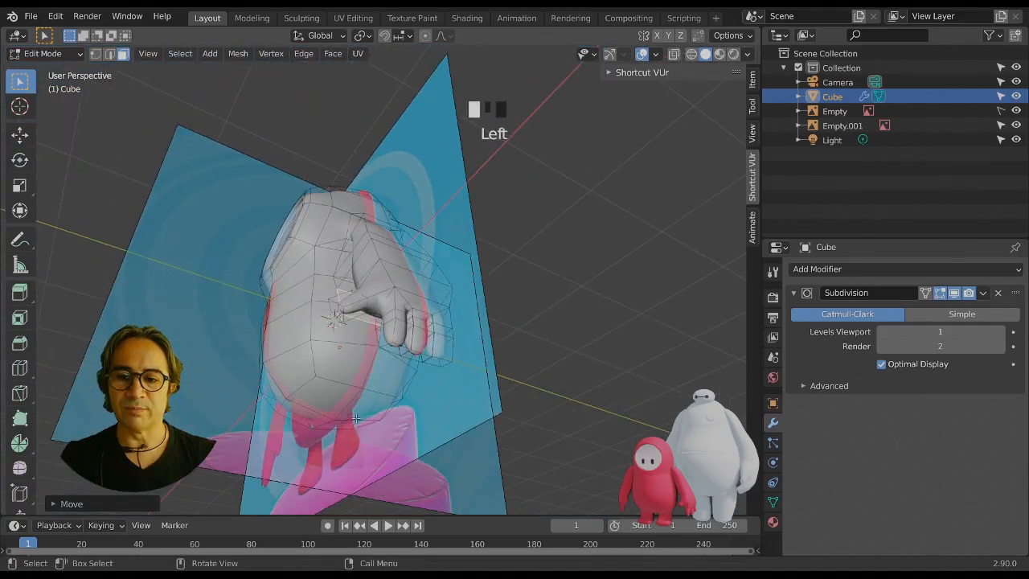
middle_drag(383, 426, 423, 279)
scroll(399, 447, up, 2)
key(KP_3)
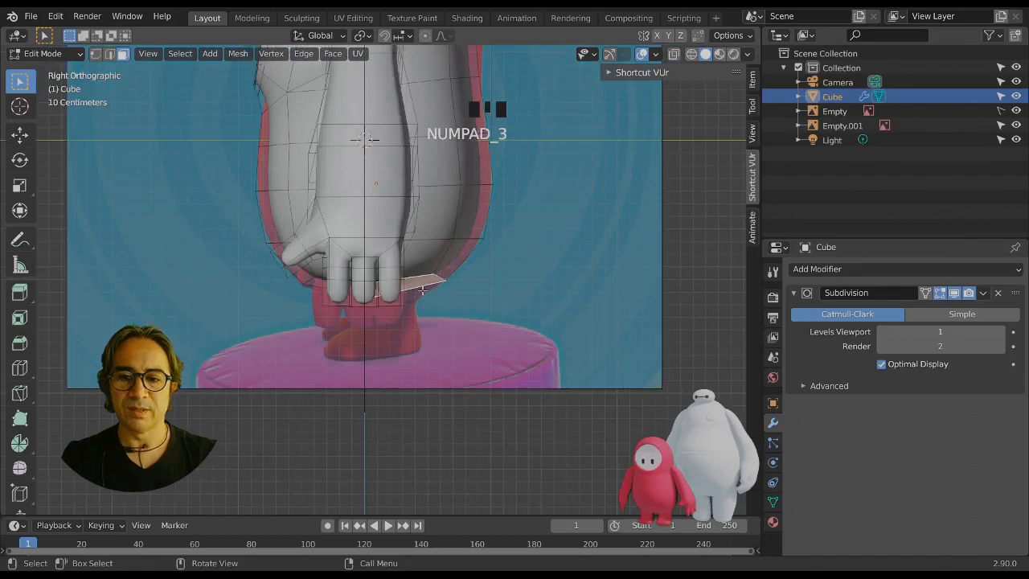
middle_drag(408, 318, 459, 307)
key(e)
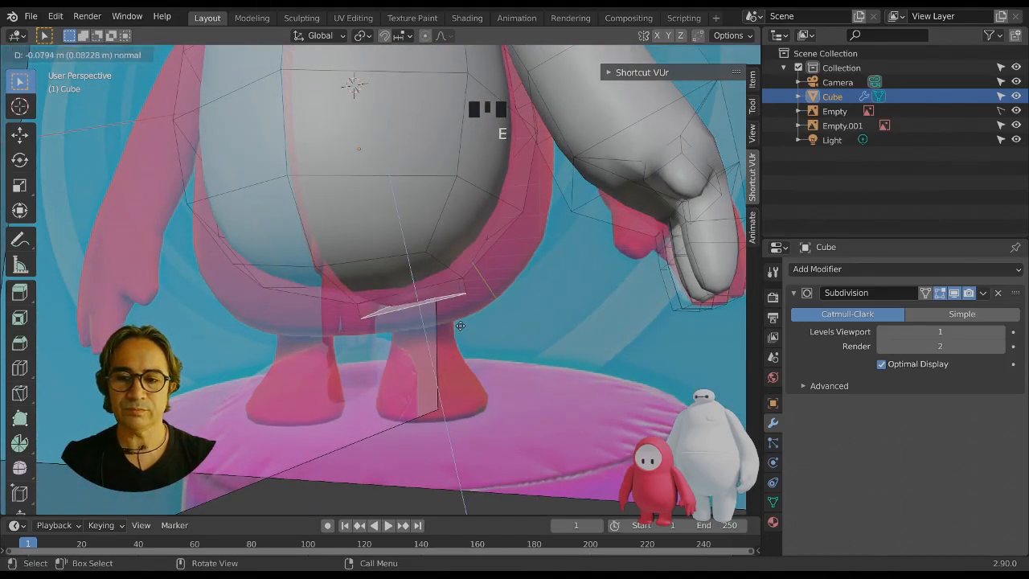
click(460, 330)
Flatten the extruded underside face by scaling it to 0 along Z.
key(KP_1)
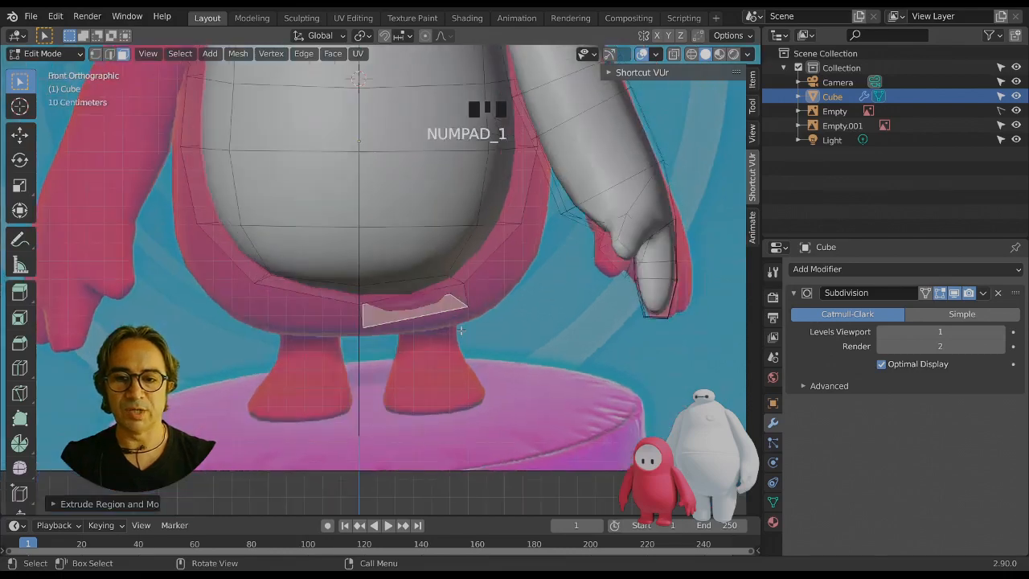
text(sz)
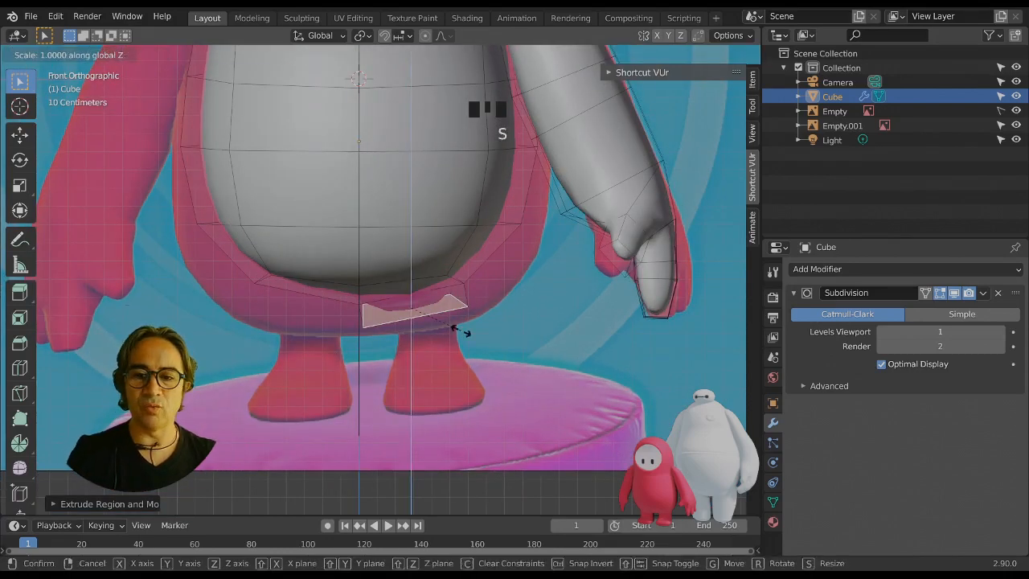
text(0)
key(Return)
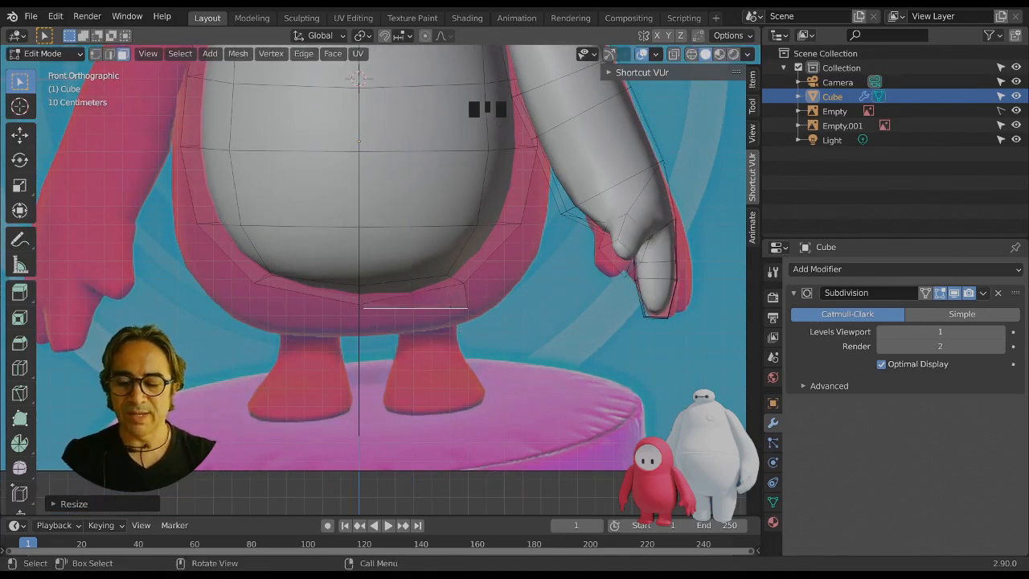
Narrow the flattened face to about half its width along X and position it above the reference leg, adjusting its overall size.
key(s)
key(x)
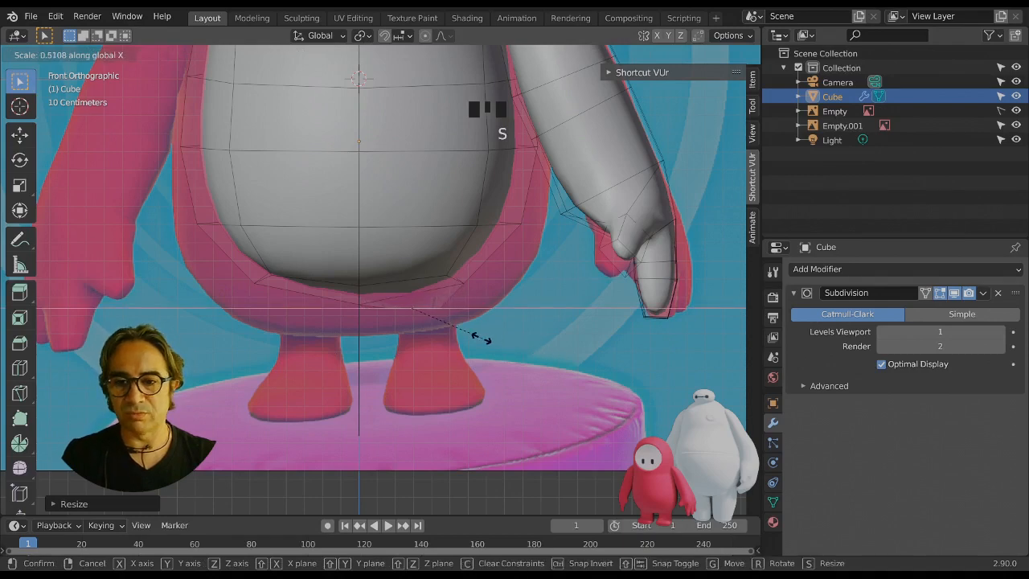
click(481, 338)
key(g)
click(495, 340)
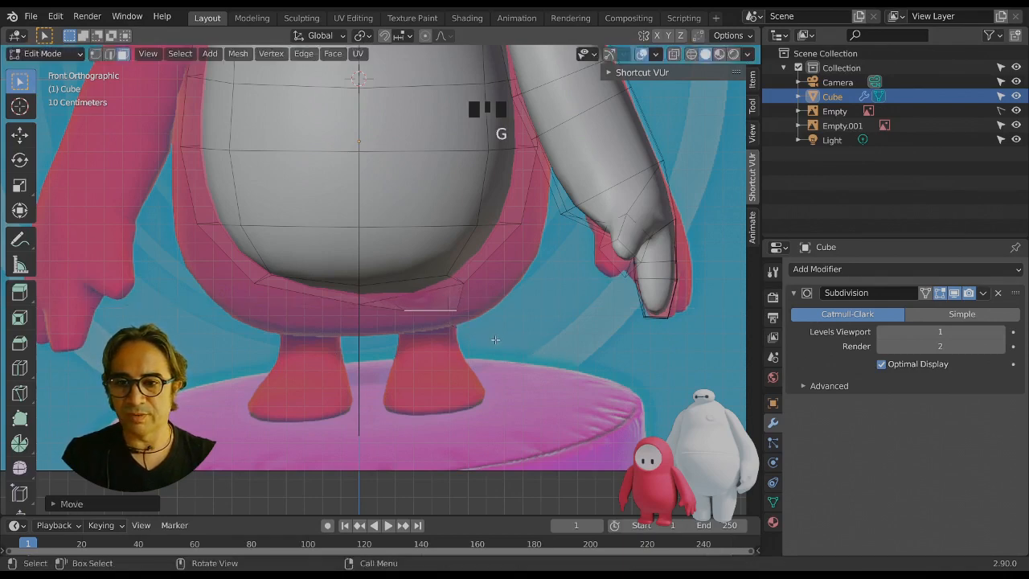
key(s)
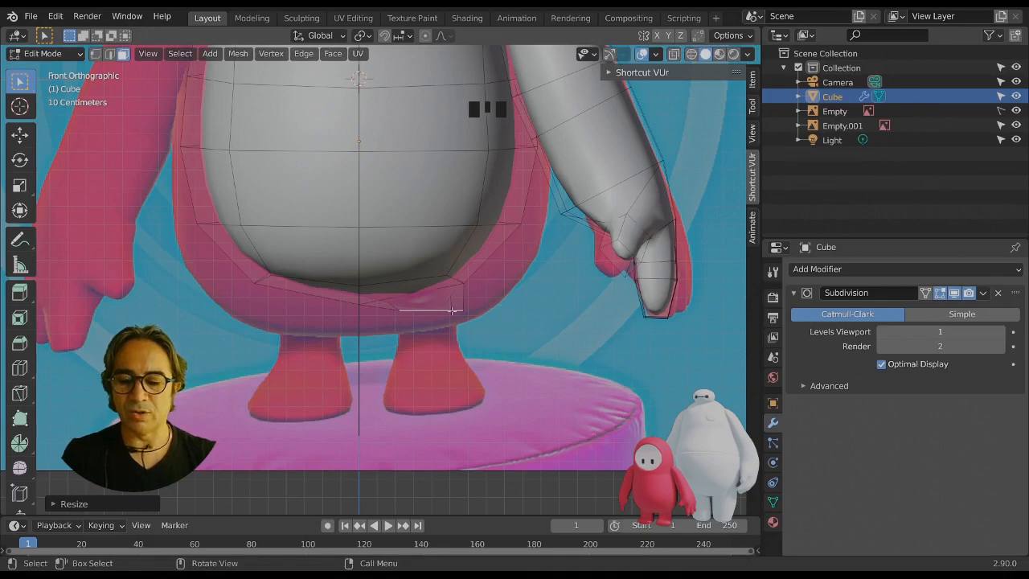
Extrude the leg face down twice, the second time by about 0.25 m, to form the leg and the foot section.
key(e)
click(448, 342)
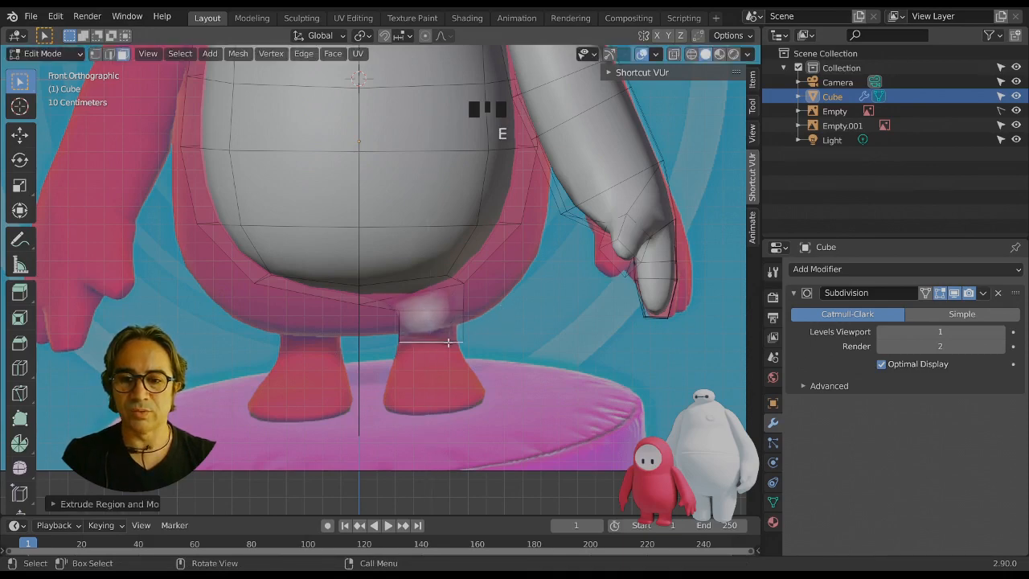
key(e)
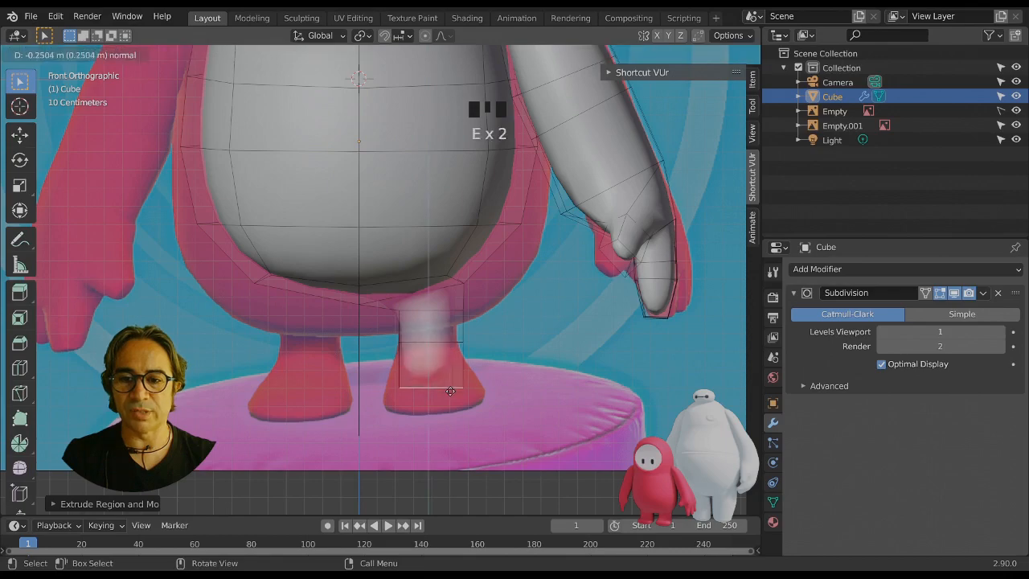
click(450, 391)
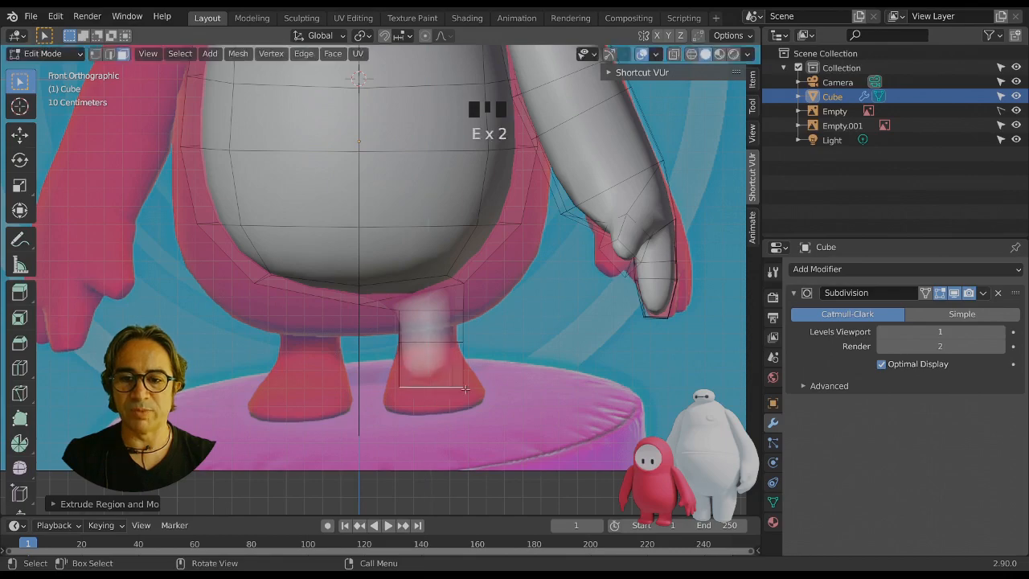
Extrude the front face of the lower leg section forward to form the foot.
click(431, 365)
middle_drag(431, 365, 535, 391)
key(e)
click(478, 389)
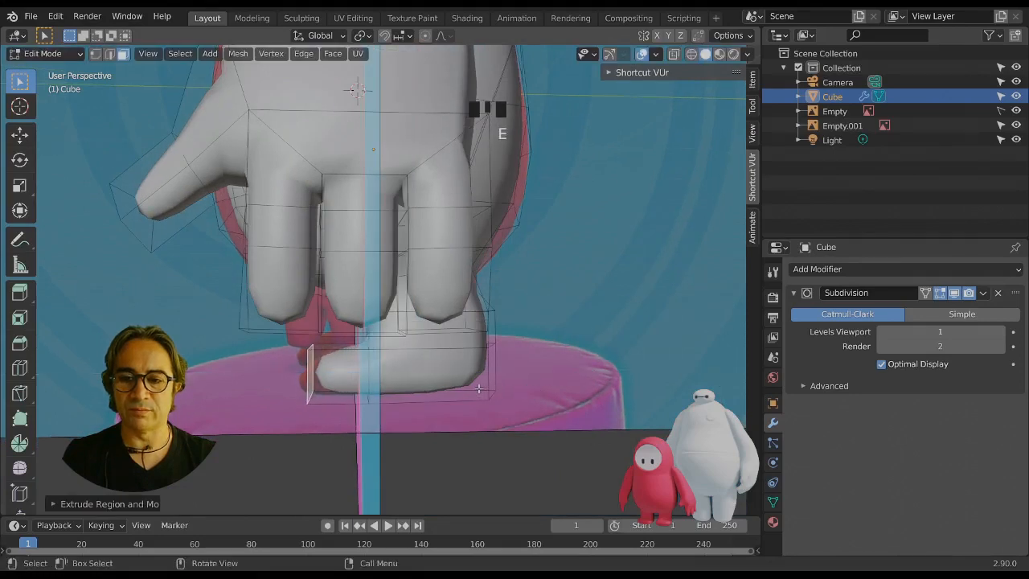
Scale down the toe face and shift it along Z to taper the foot.
key(s)
click(454, 382)
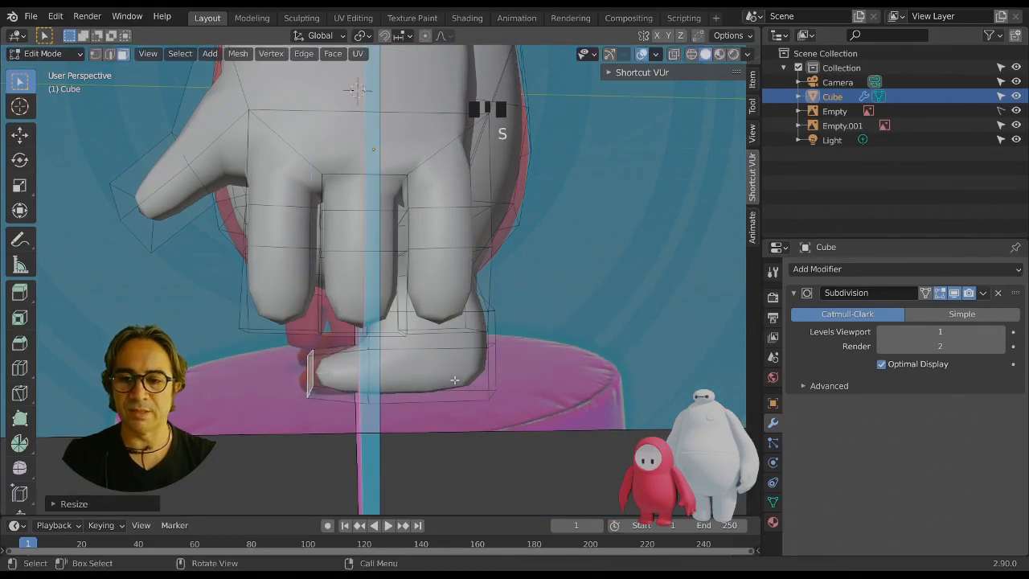
key(g)
key(z)
click(454, 383)
Reposition two faces of the leg and foot, and move the ankle's back face forward to slim it above the heel.
key(KP_3)
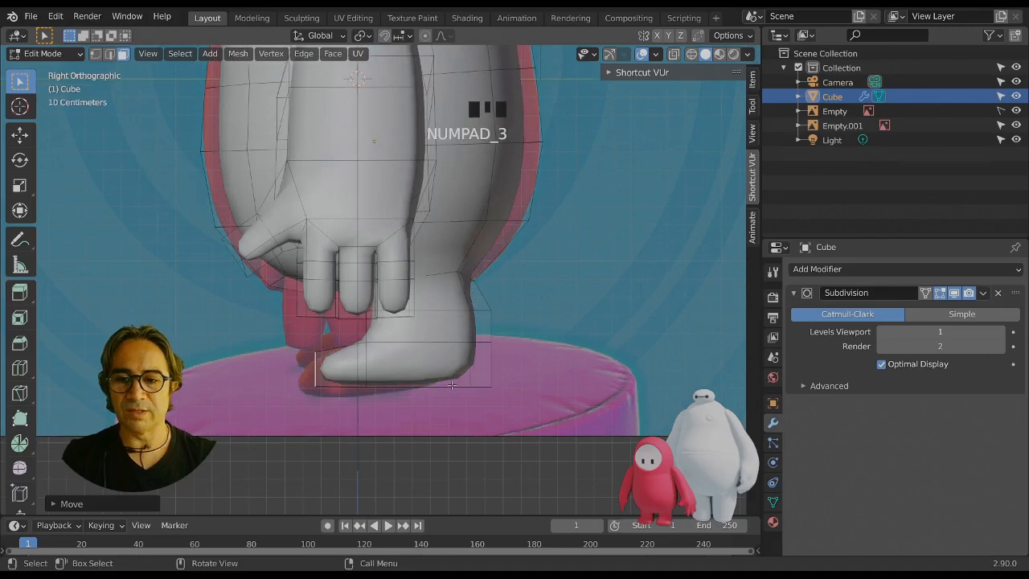
scroll(465, 377, down, 2)
middle_drag(465, 377, 450, 337)
click(410, 353)
shift+click(414, 372)
key(g)
click(462, 291)
click(443, 291)
middle_drag(442, 291, 467, 306)
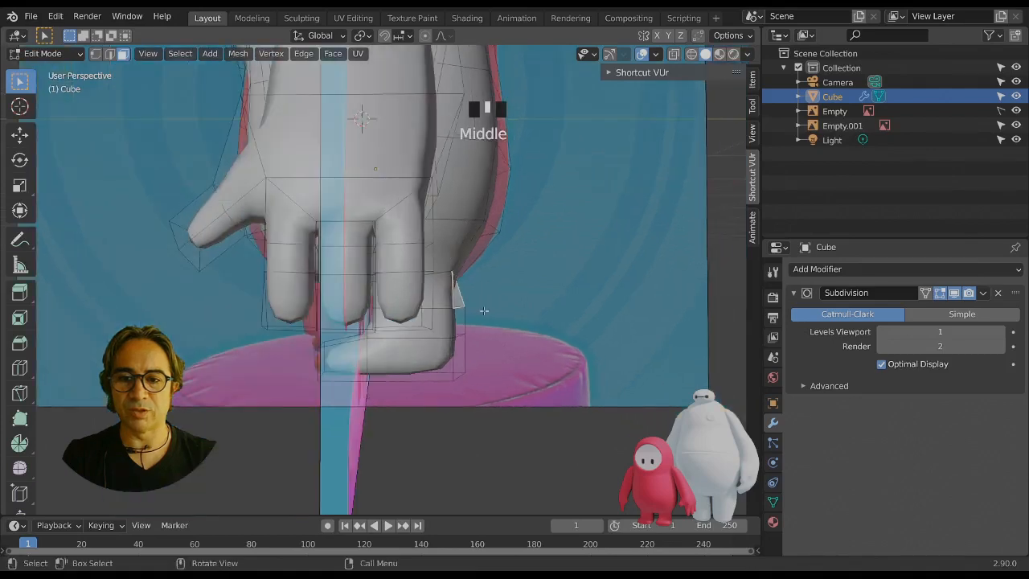
key(g)
click(468, 310)
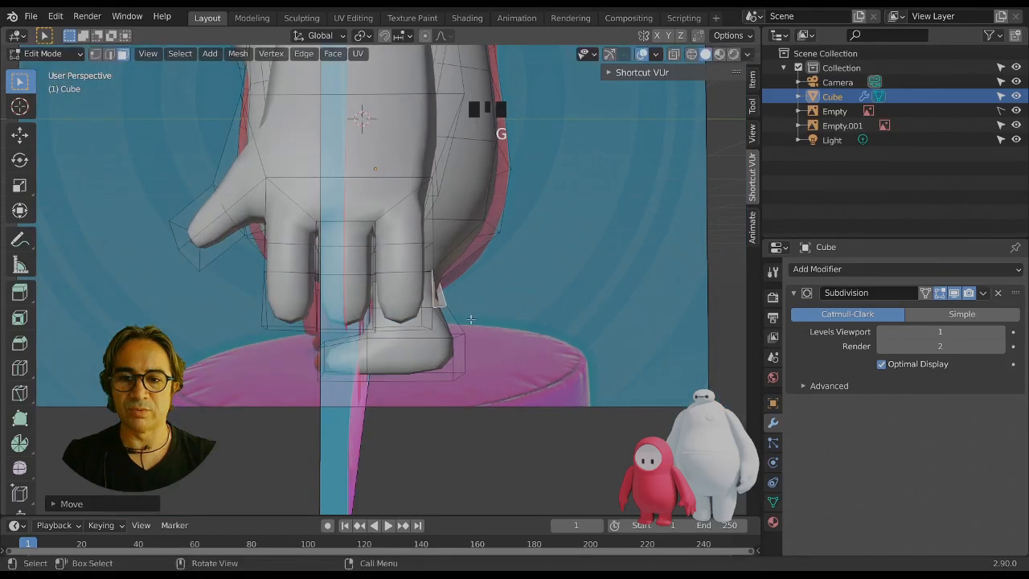
Check the whole figure outside mesh editing, and return to editing in the front view with wireframe shading.
scroll(441, 348, down, 2)
key(Tab)
middle_drag(441, 347, 538, 346)
scroll(551, 336, down, 2)
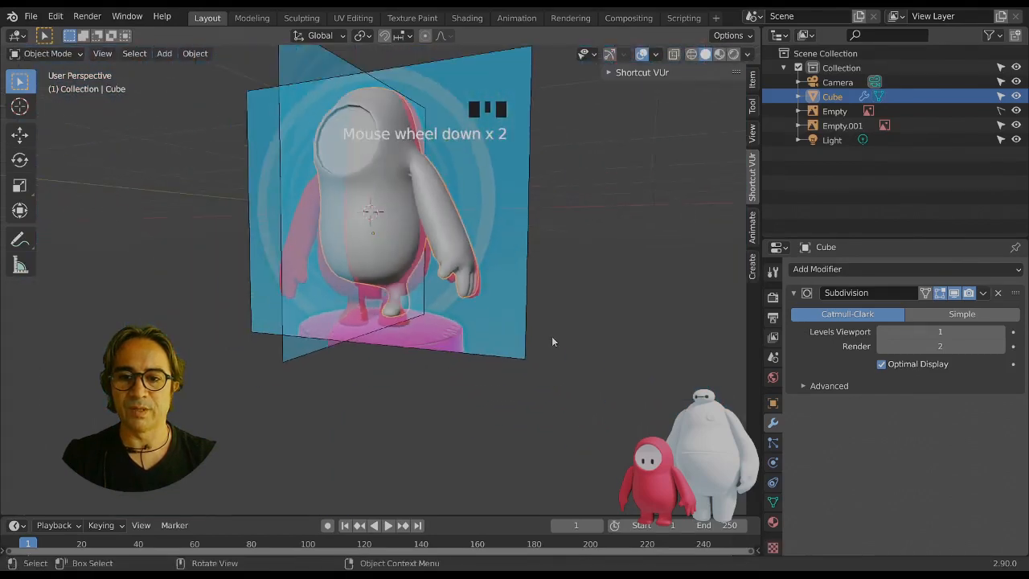
key(Tab)
key(KP_1)
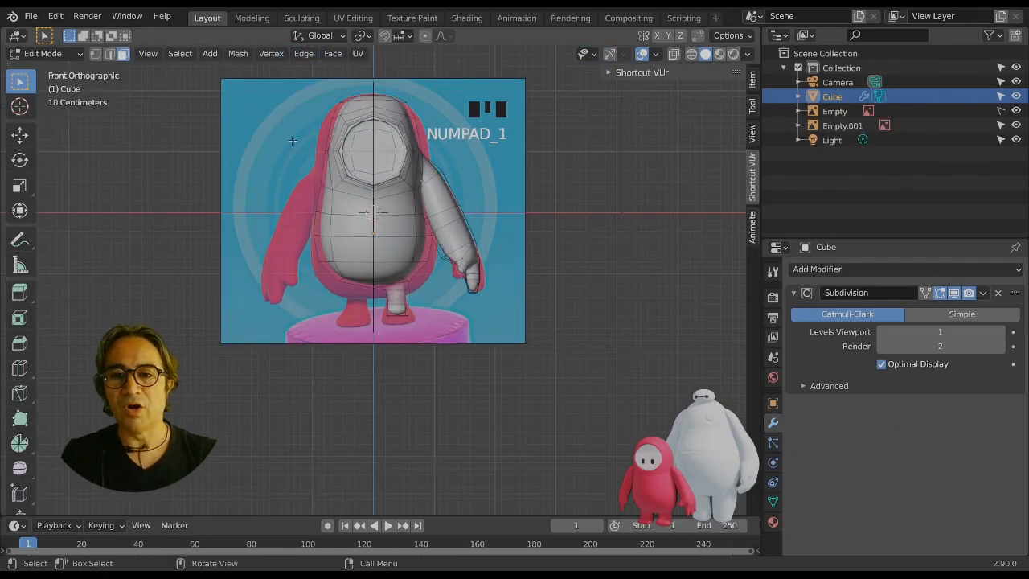
click(690, 53)
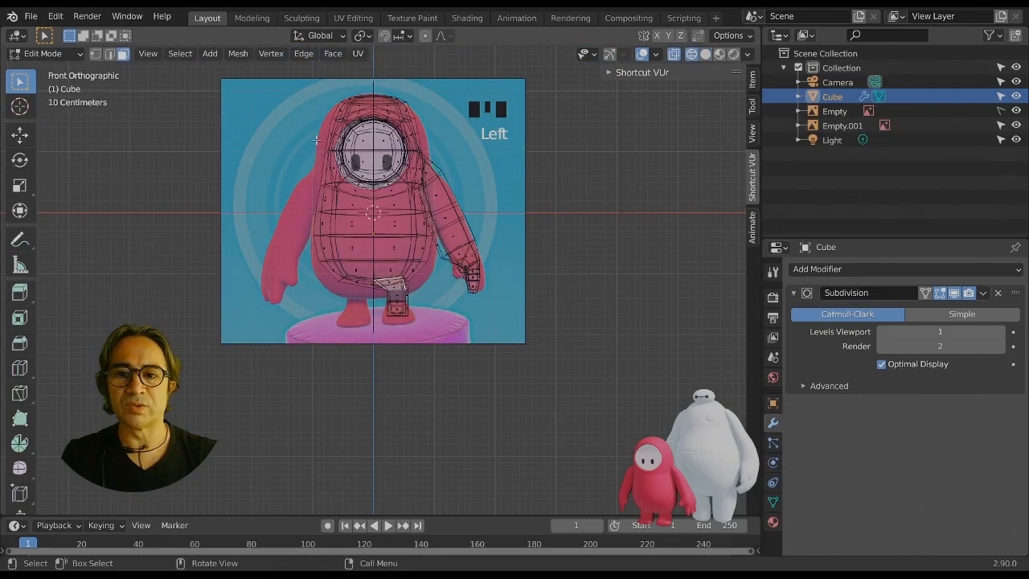
drag(281, 73, 370, 377)
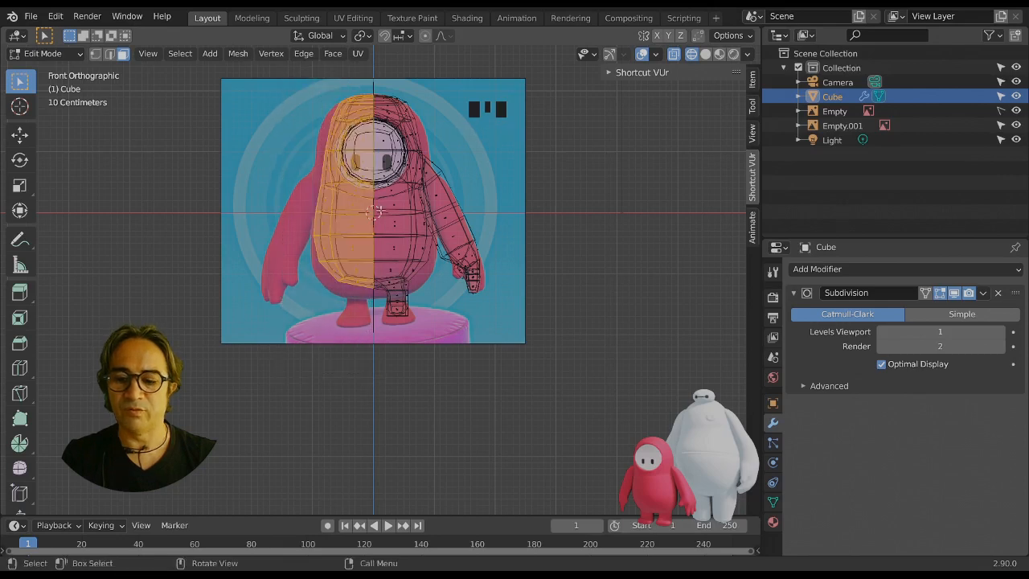
key(x)
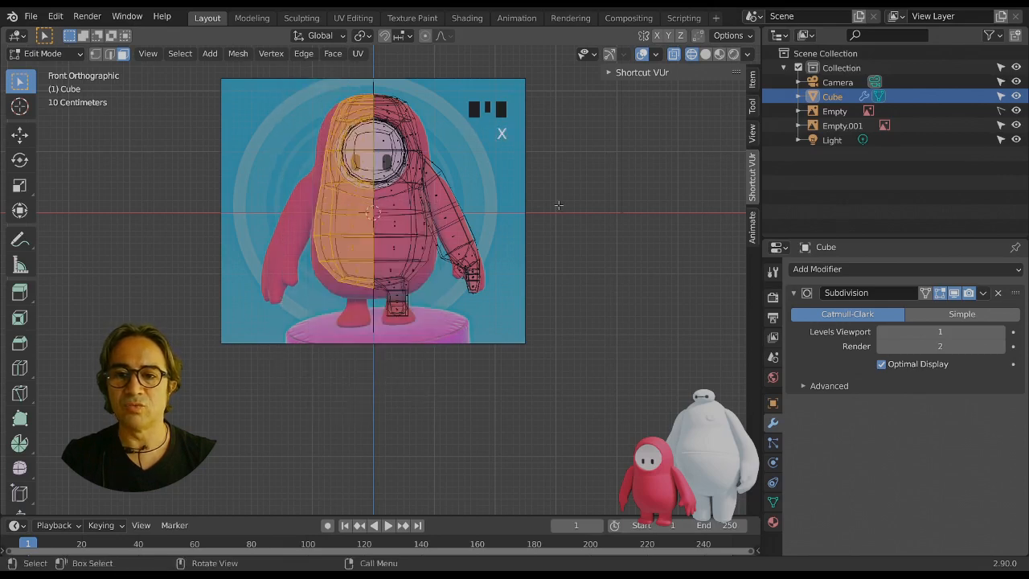
key(a)
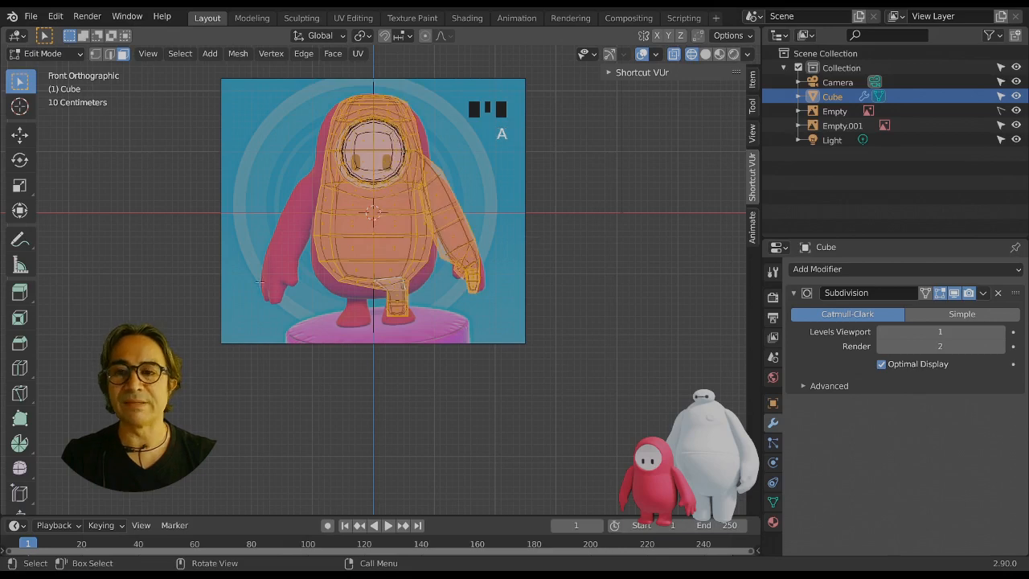
click(237, 54)
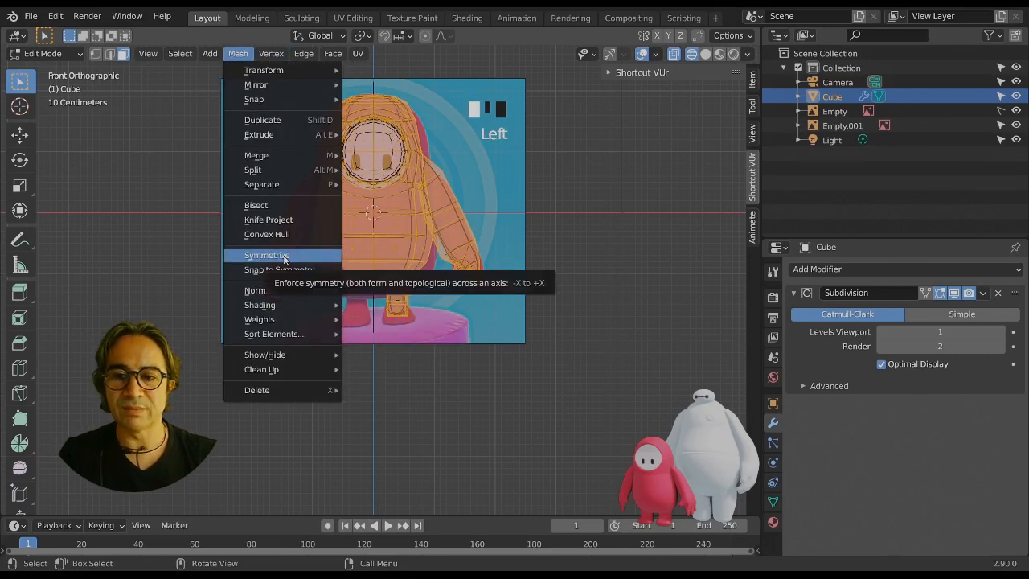
click(553, 194)
Select the half of the mesh with the arm and leg and symmetrize it from -X to +X.
drag(376, 71, 553, 394)
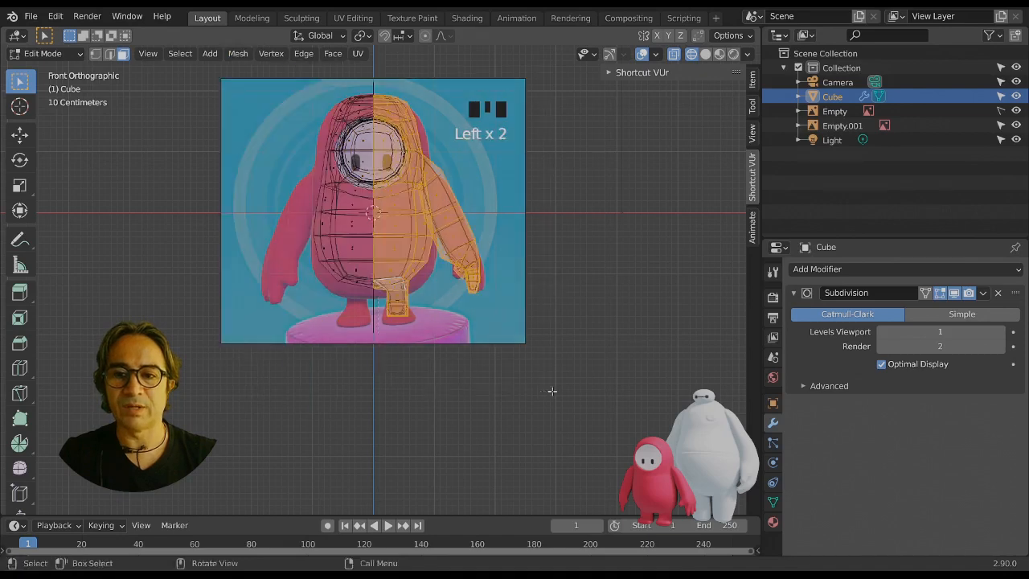
click(239, 53)
click(278, 254)
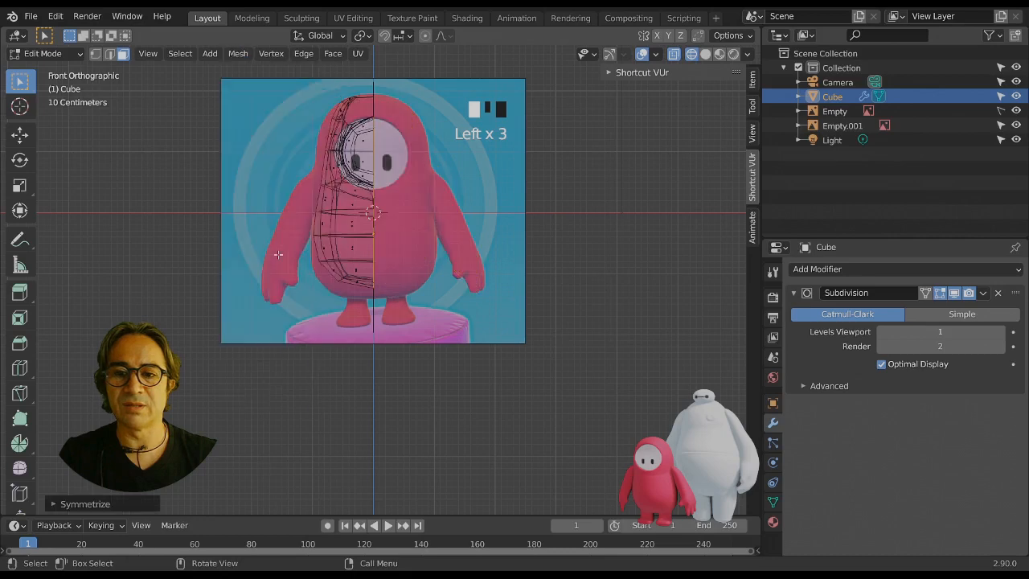
Change the symmetrize direction to +X to -X so the finished arm and leg are copied to the other side.
click(128, 501)
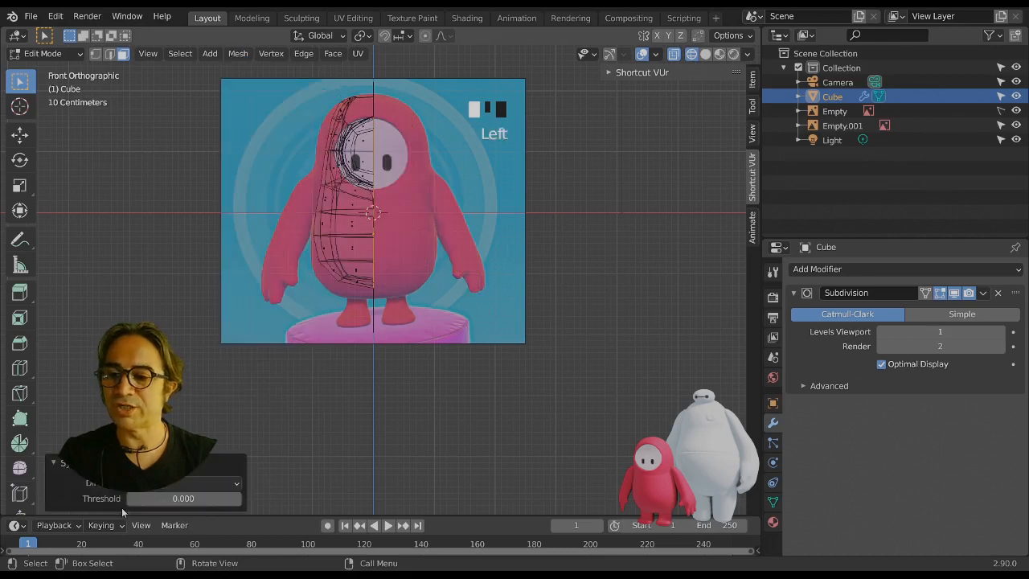
click(189, 481)
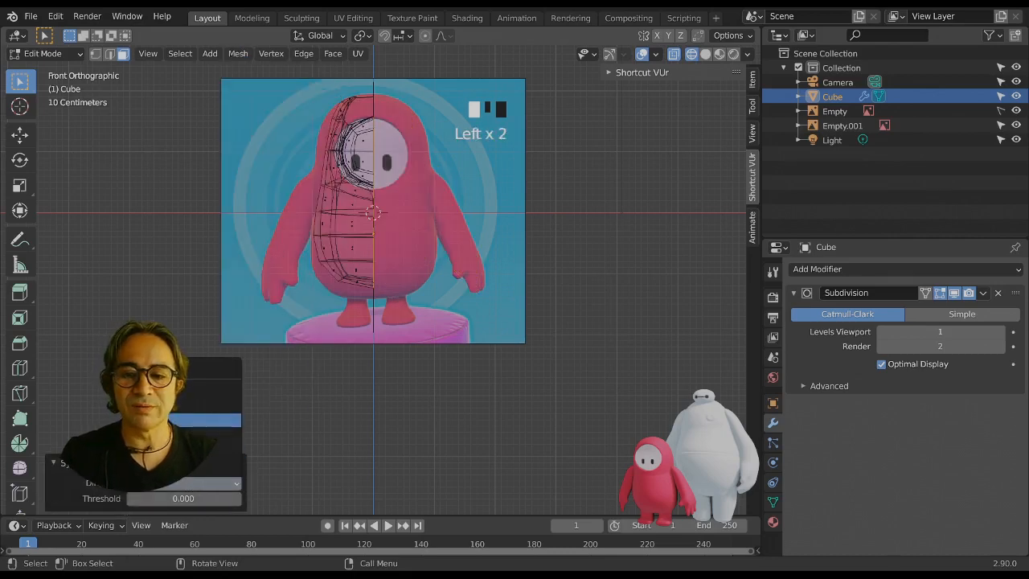
click(225, 451)
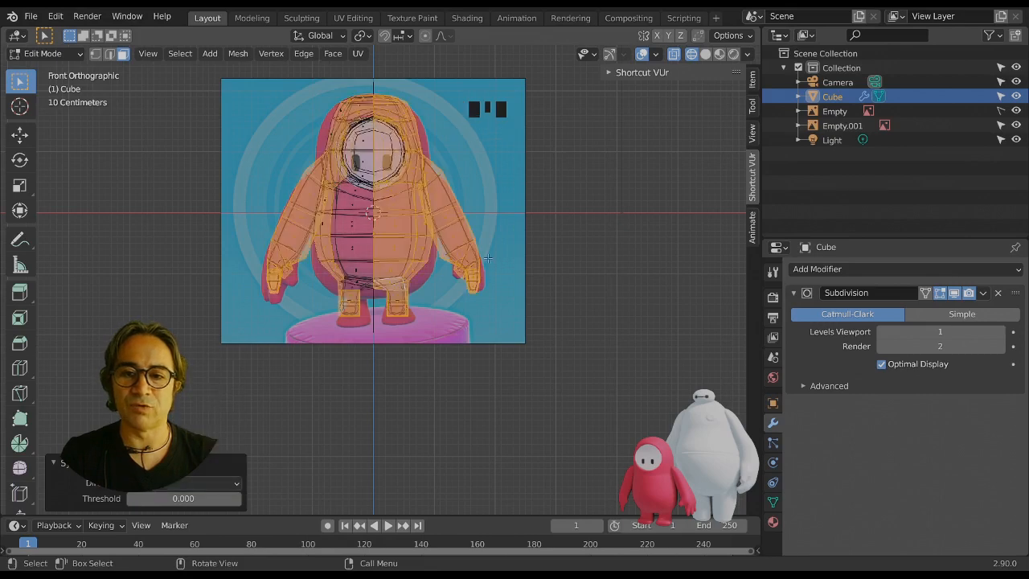
Display the figure in solid shading with X-ray off and leave mesh editing.
click(705, 54)
click(692, 54)
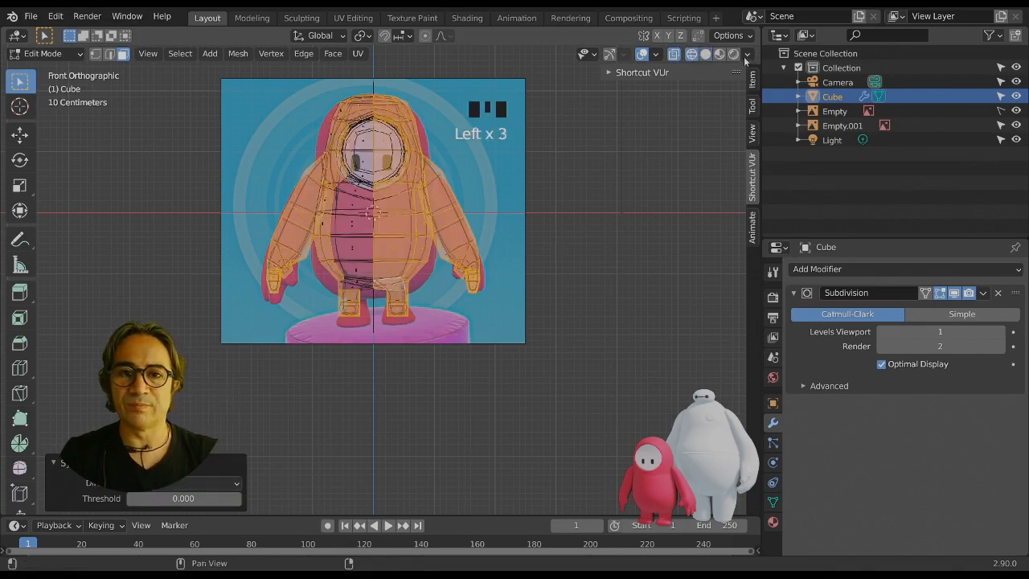
click(705, 56)
click(673, 56)
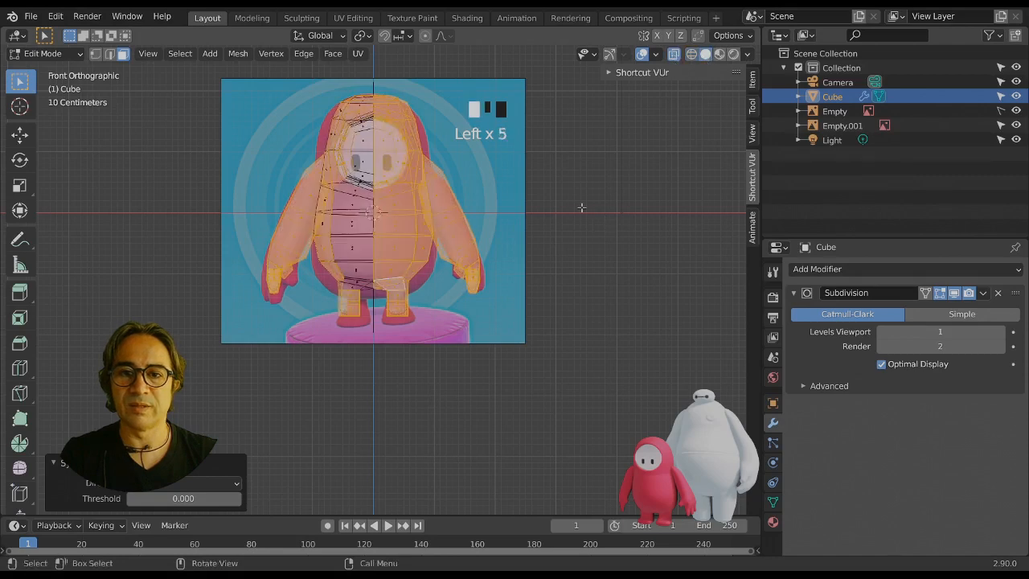
click(673, 56)
key(Tab)
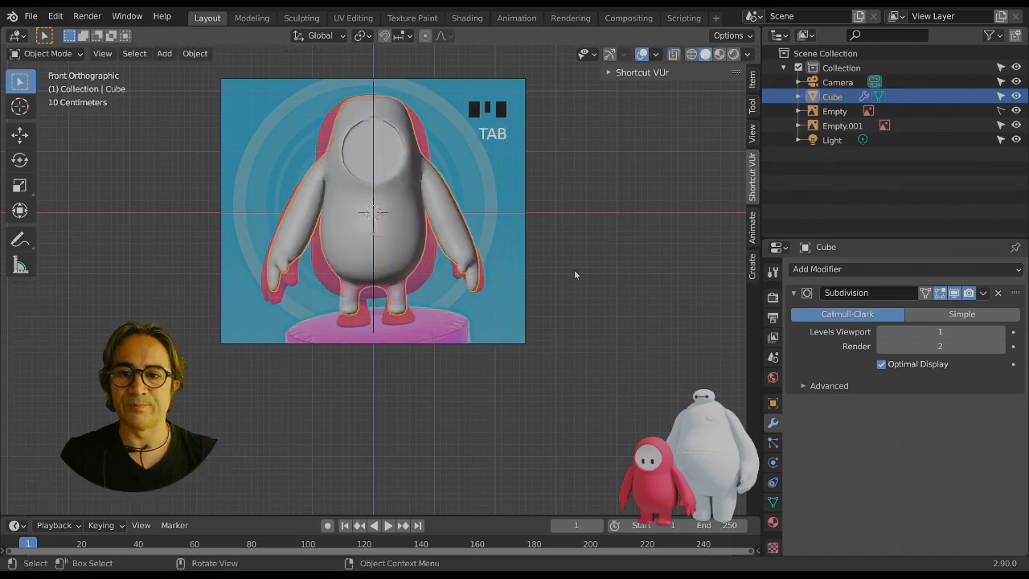
Inspect the centre seam of the head above the face opening, both in and out of mesh editing.
scroll(405, 280, up, 2)
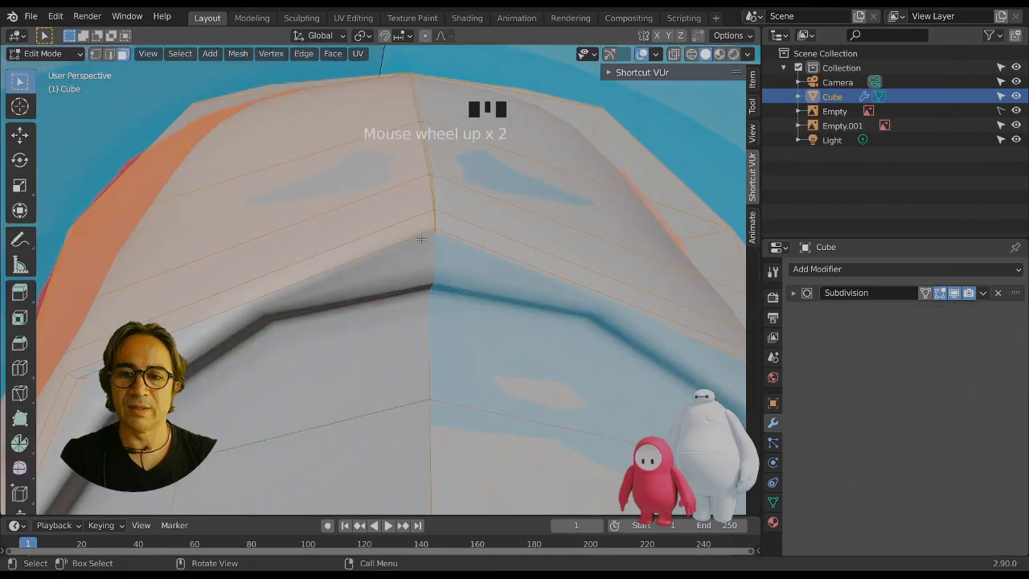
middle_drag(402, 273, 405, 279)
scroll(405, 280, up, 1)
key(Tab)
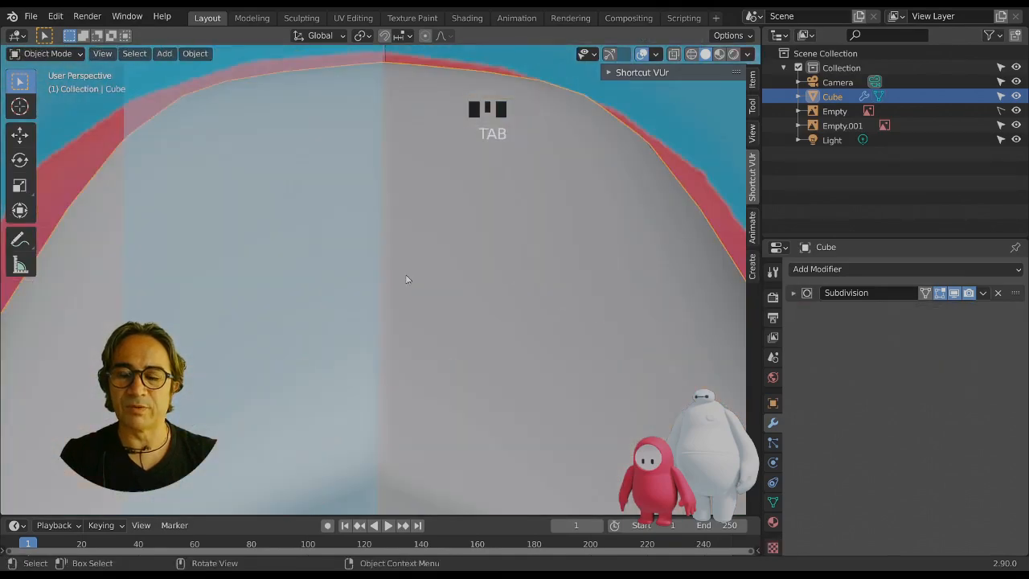
scroll(406, 280, down, 8)
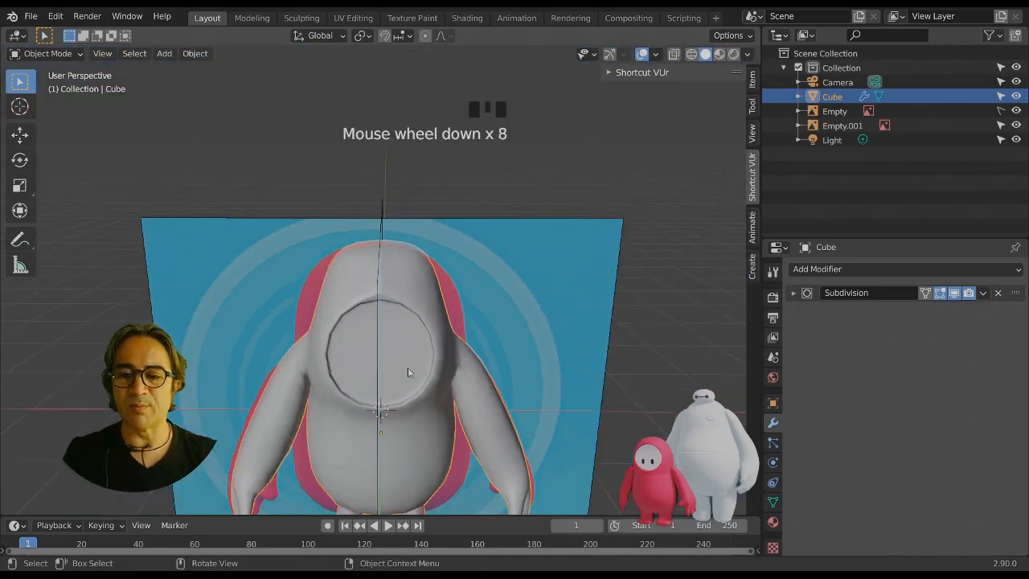
middle_drag(408, 372, 407, 346)
scroll(402, 318, up, 2)
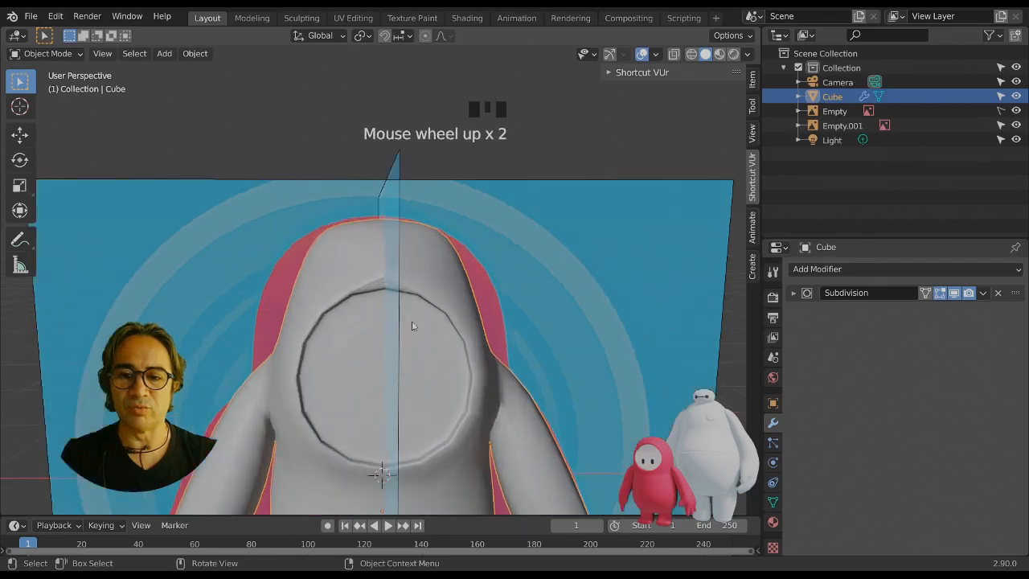
Undo back to the one-armed figure and symmetrize the selected mesh again from +X to -X.
key(ctrl+z)
key(ctrl+z)
key(ctrl+z)
key(ctrl+z)
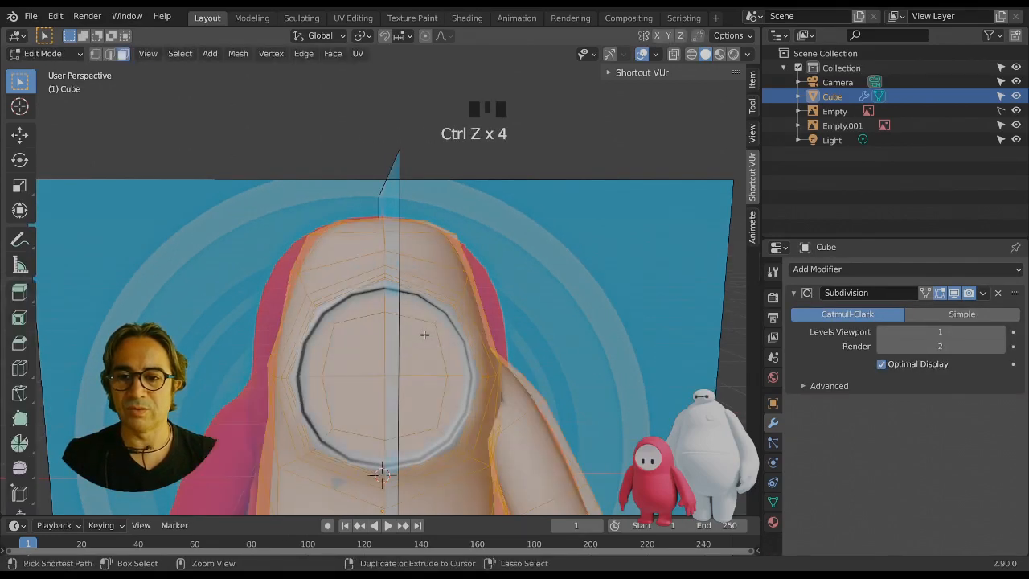
scroll(424, 333, down, 4)
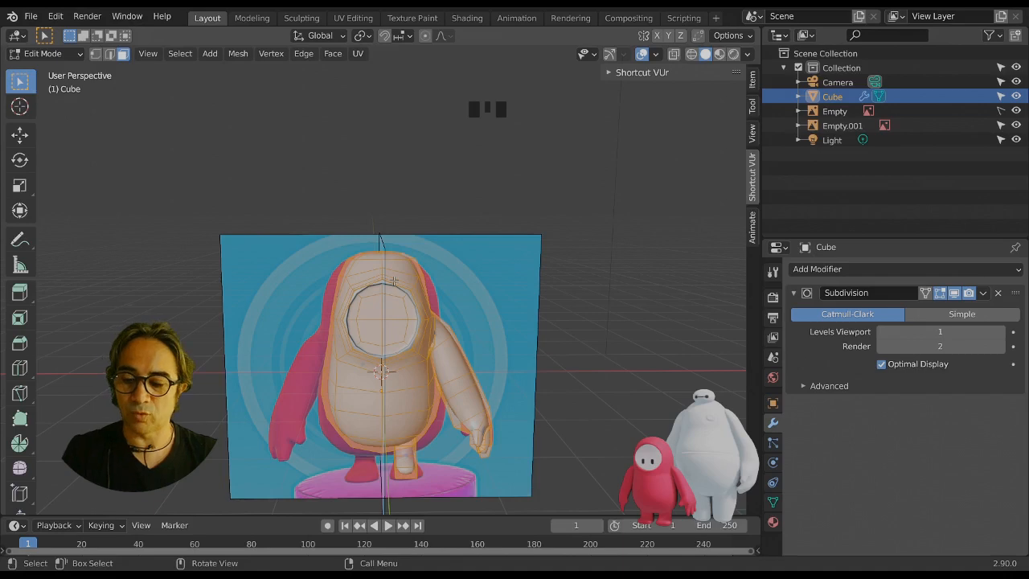
click(238, 54)
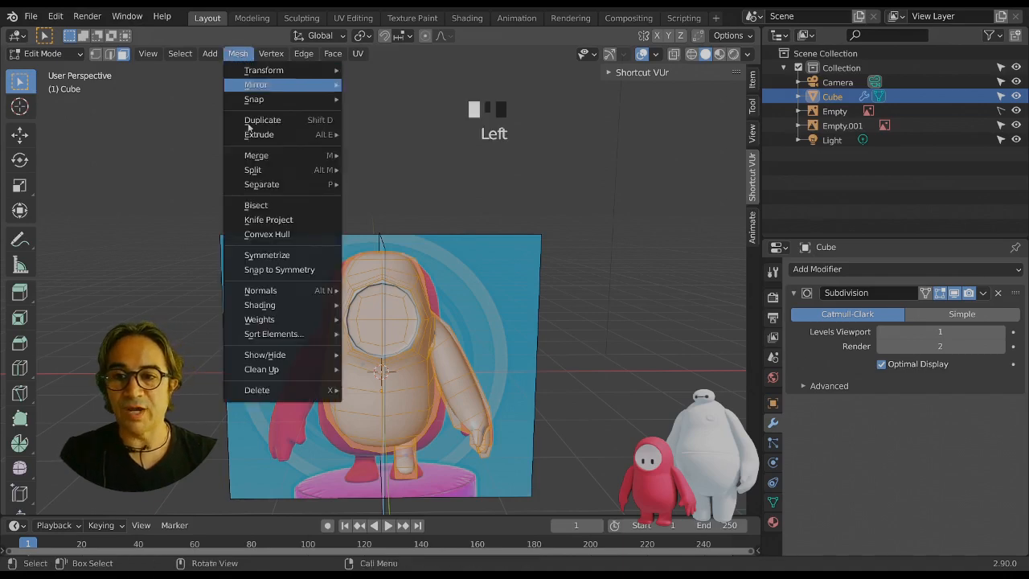
click(275, 252)
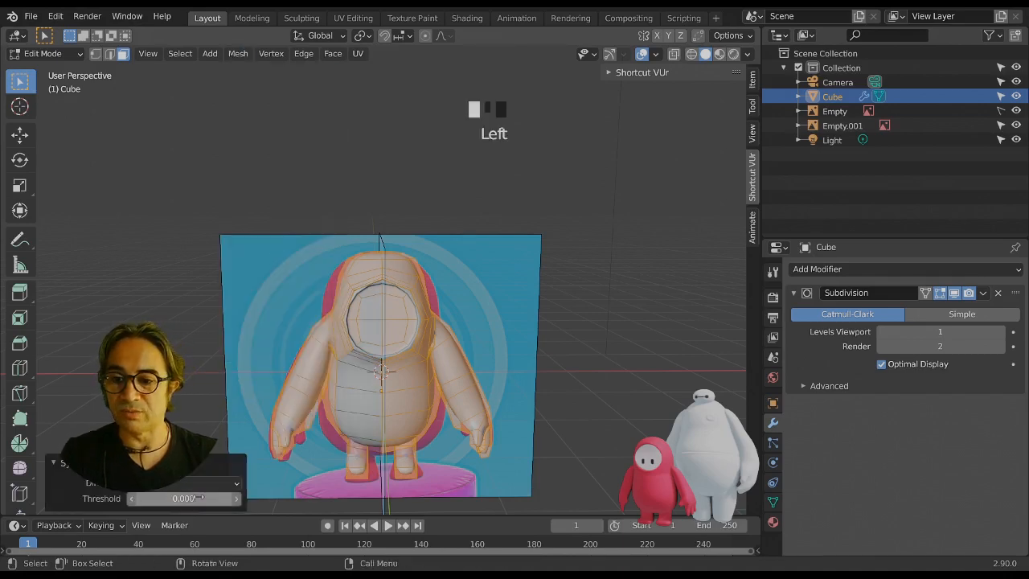
Hide both reference images to get a clear view of the head's centre seam in mesh editing.
scroll(424, 298, up, 12)
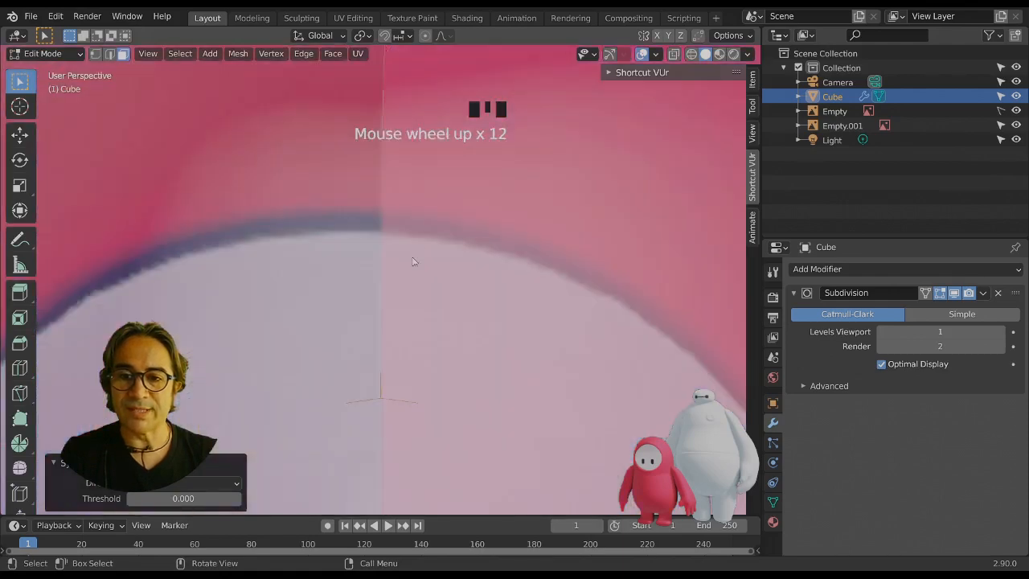
middle_drag(416, 262, 427, 242)
scroll(427, 249, down, 2)
key(Tab)
key(Tab)
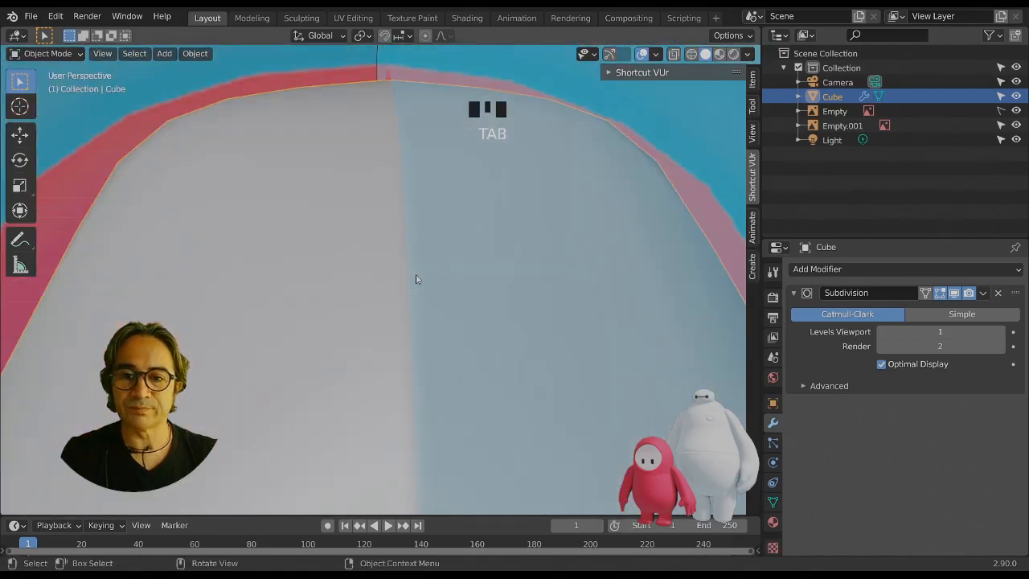
click(1015, 111)
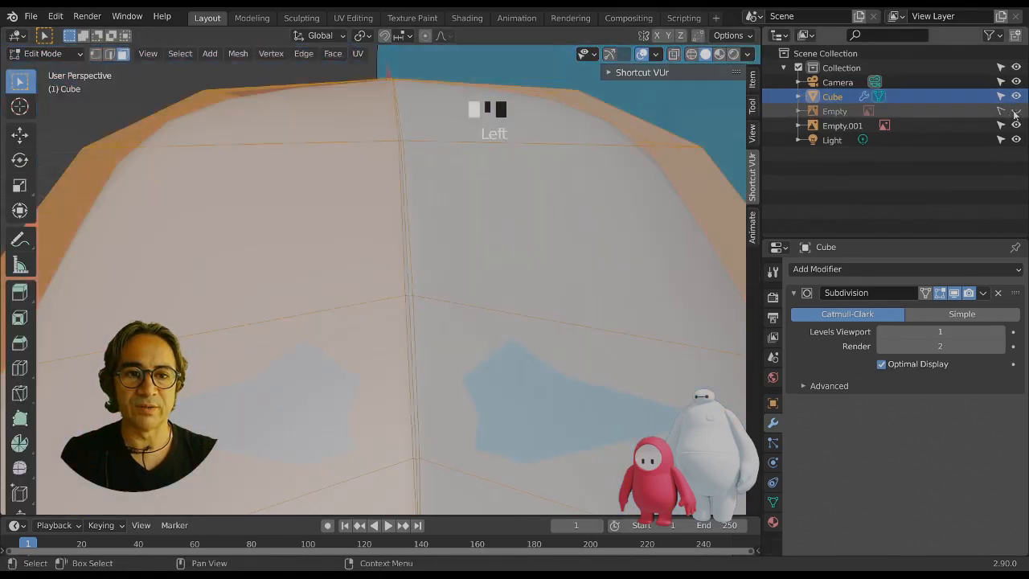
click(1016, 125)
middle_drag(426, 302, 431, 304)
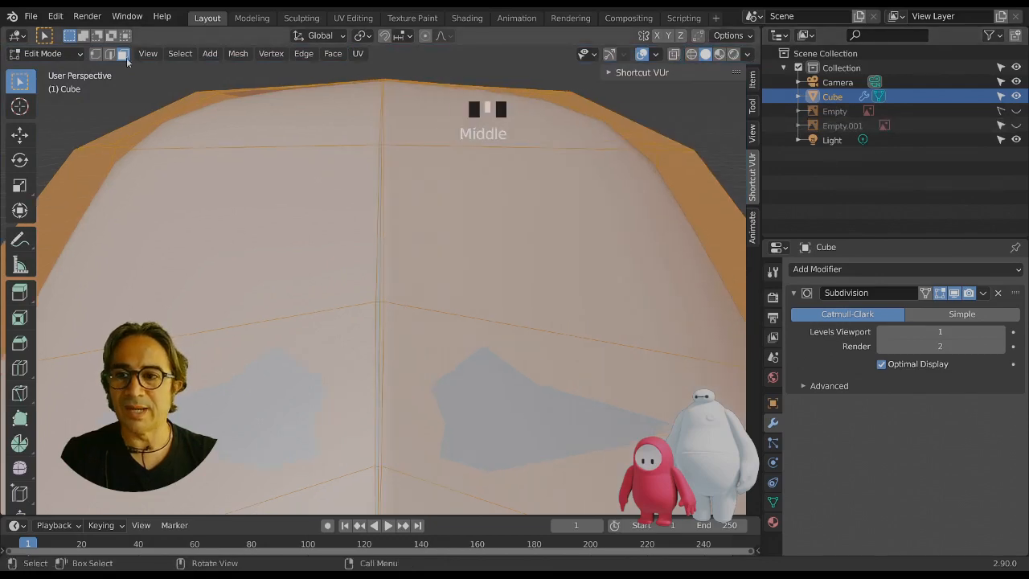
Switch to vertex selection and examine the vertices along the head's centre seam and the whole figure.
double_click(96, 53)
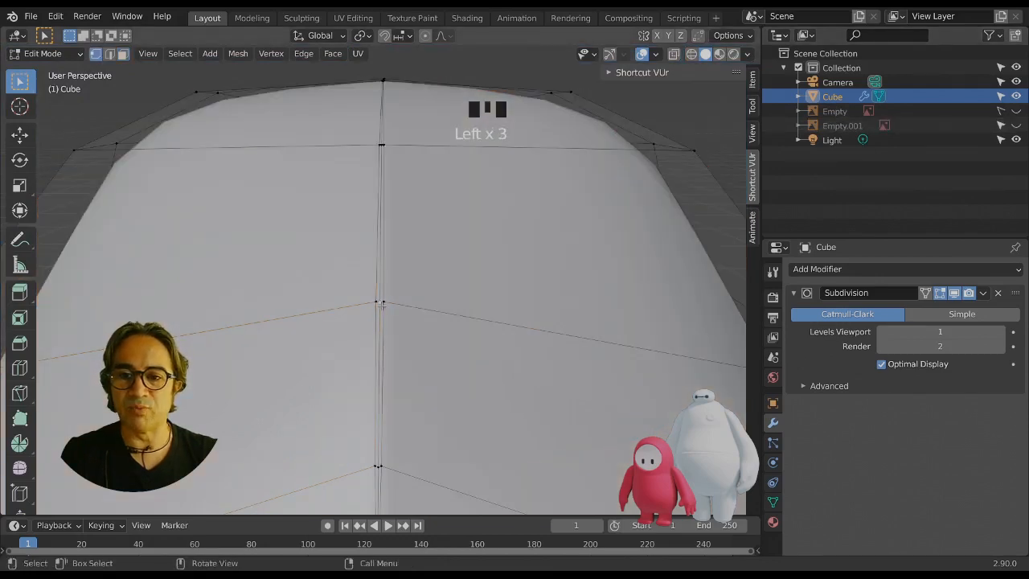
scroll(378, 322, down, 6)
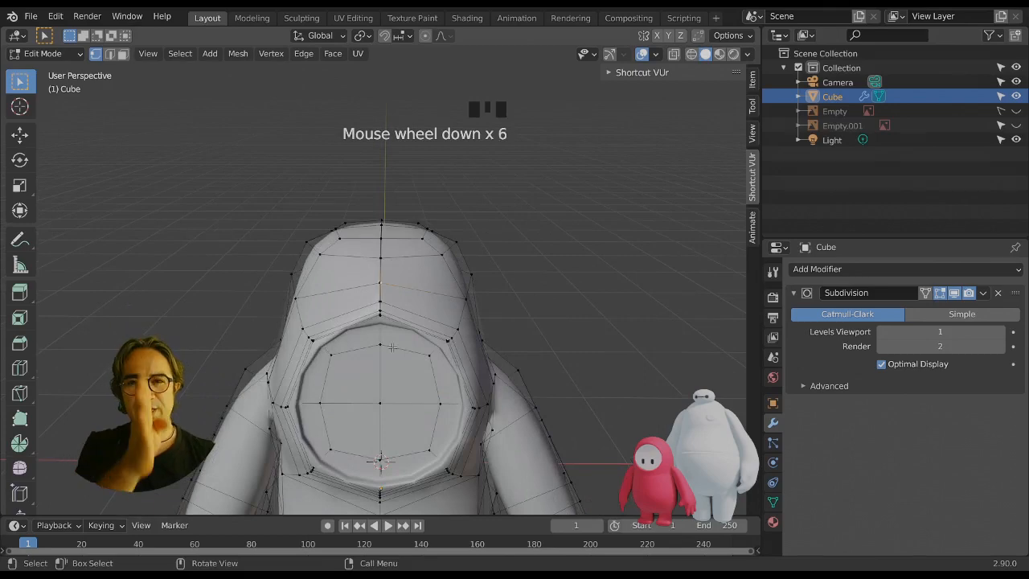
scroll(391, 348, down, 2)
middle_drag(392, 347, 402, 281)
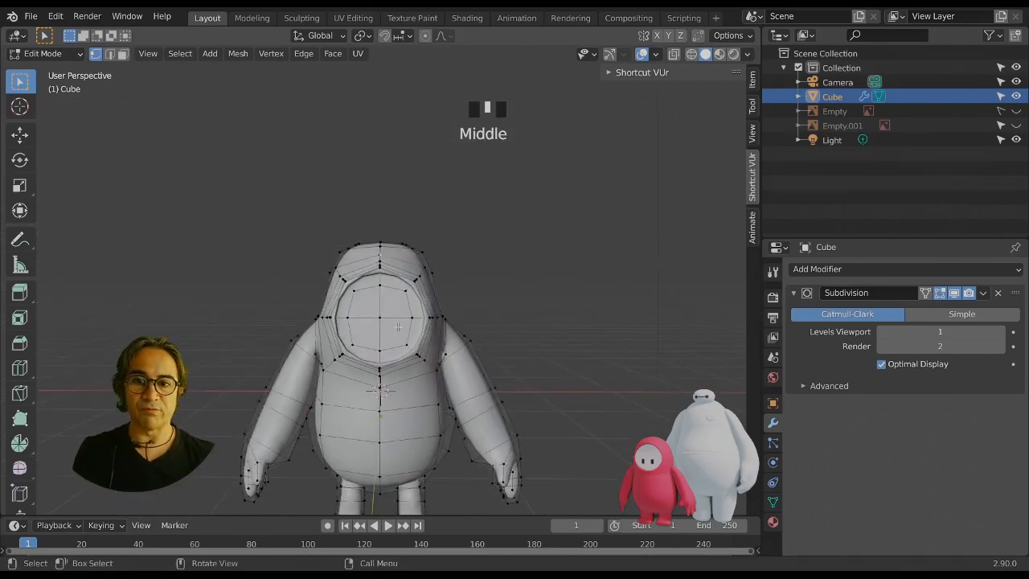
scroll(402, 280, down, 2)
Select the whole mesh in a wireframe front view and merge its vertices by distance.
click(691, 54)
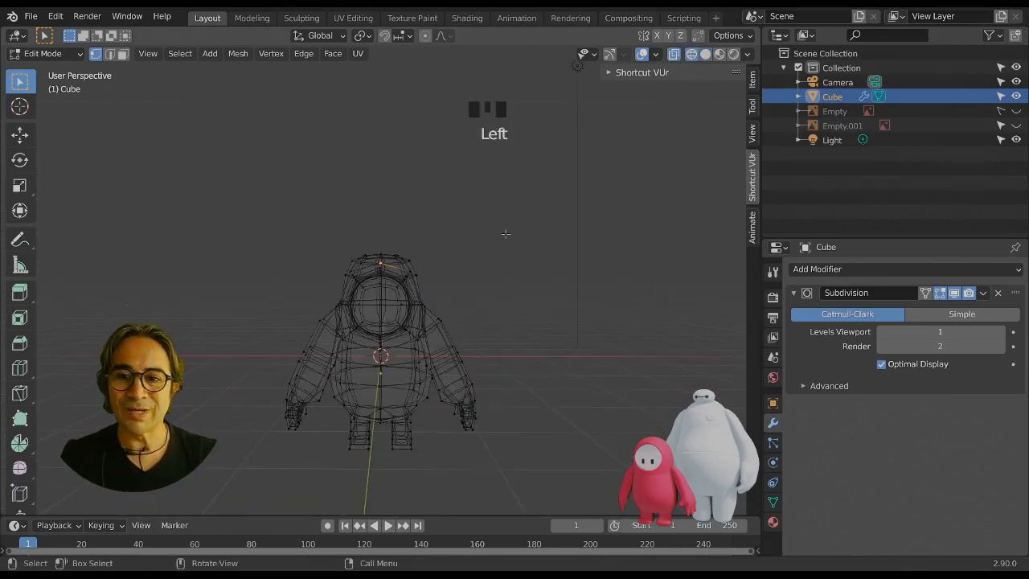
key(KP_1)
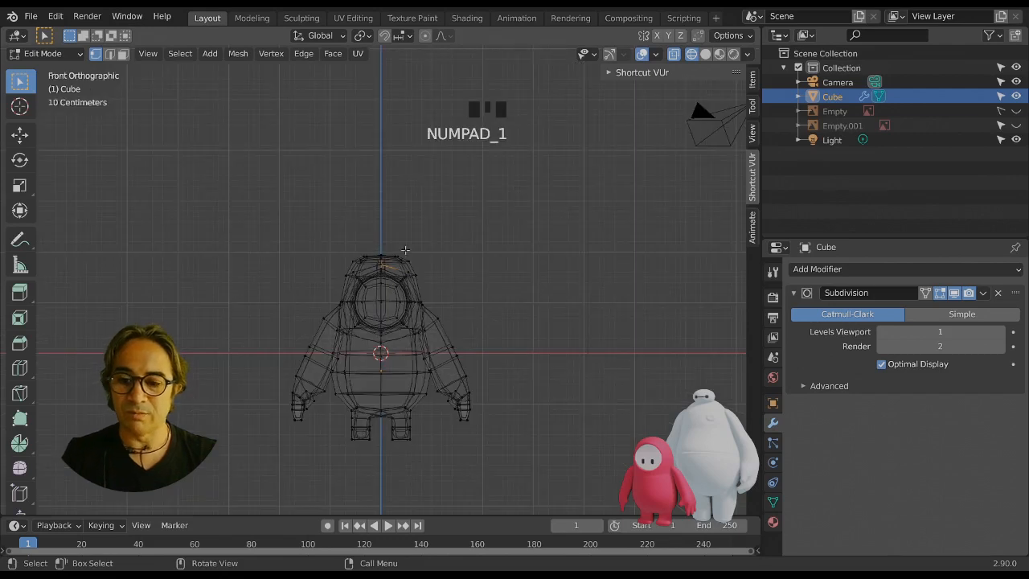
key(a)
click(180, 53)
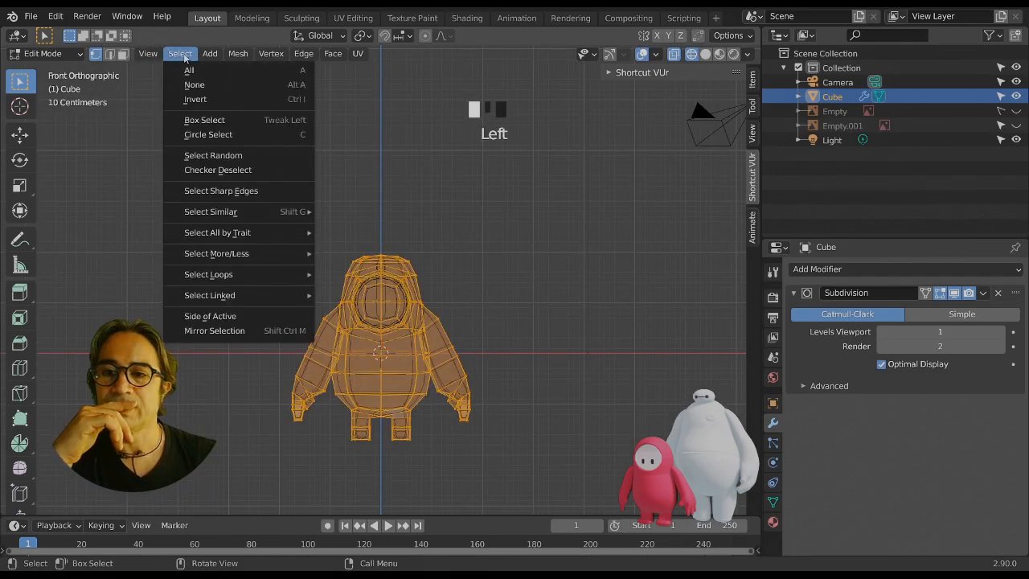
mouse_move(242, 58)
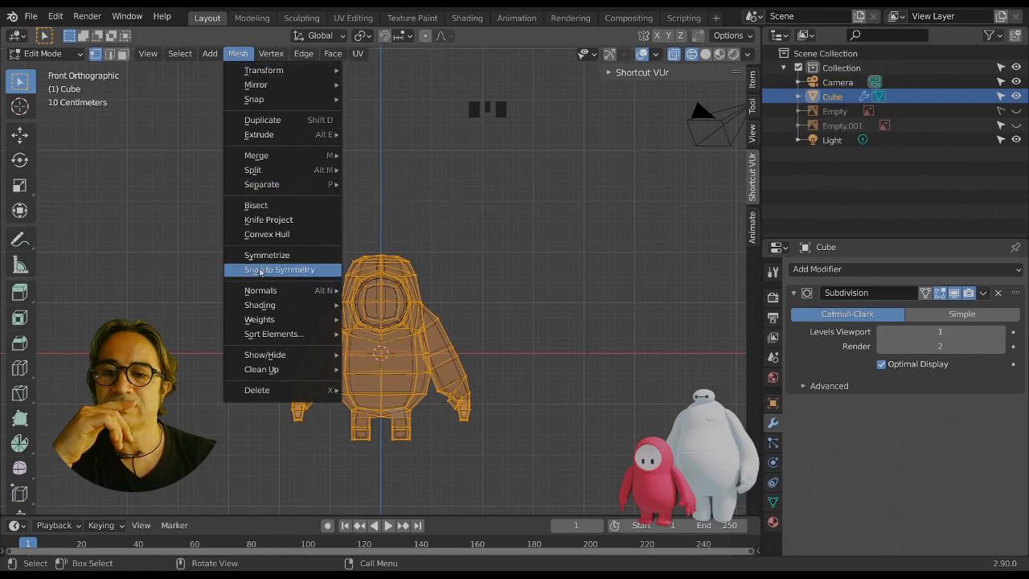
mouse_move(275, 158)
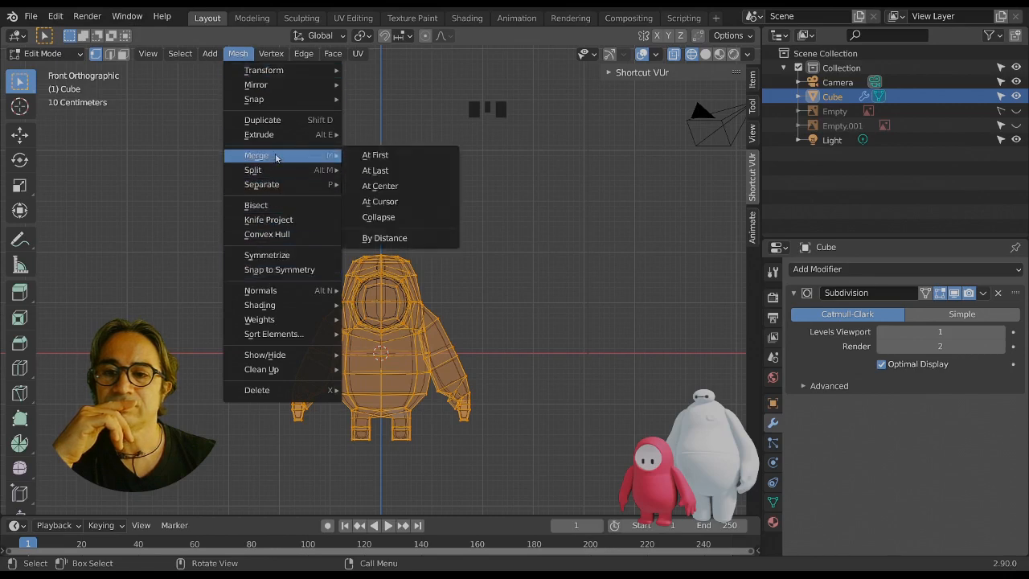
click(409, 239)
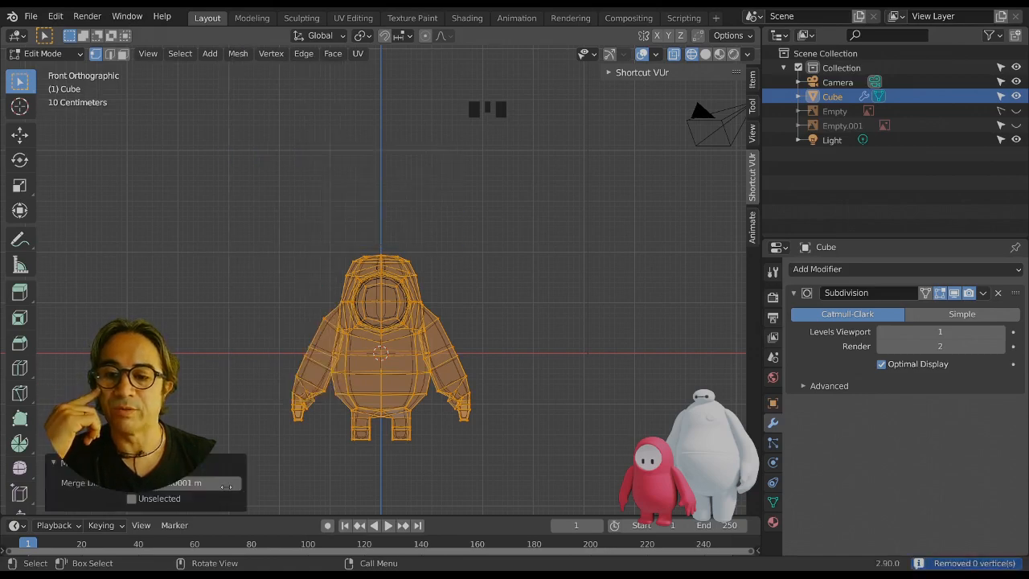
Raise the merge distance to 0.0101 m to join the doubled vertices along the centre seam.
scroll(391, 297, up, 10)
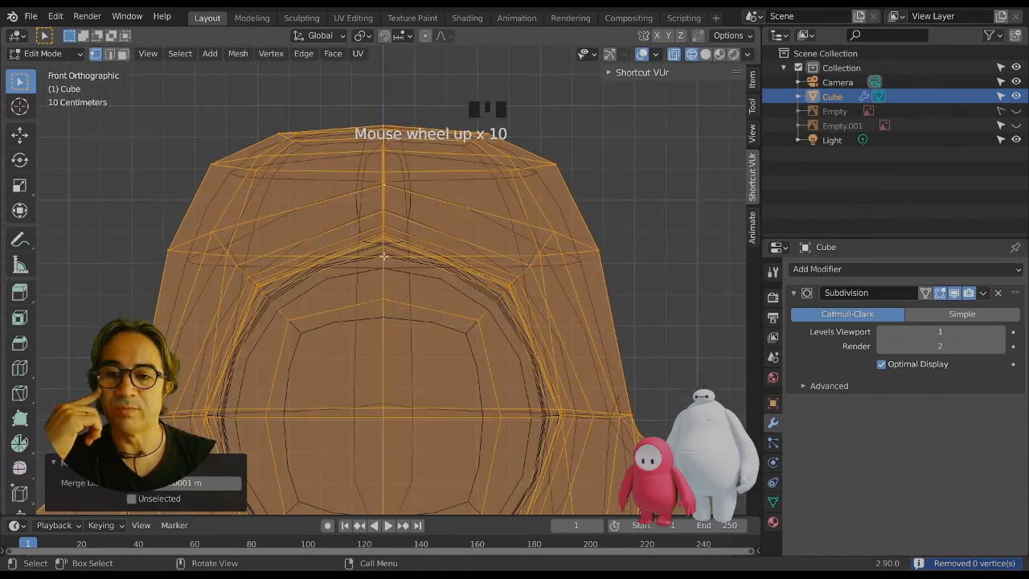
click(236, 483)
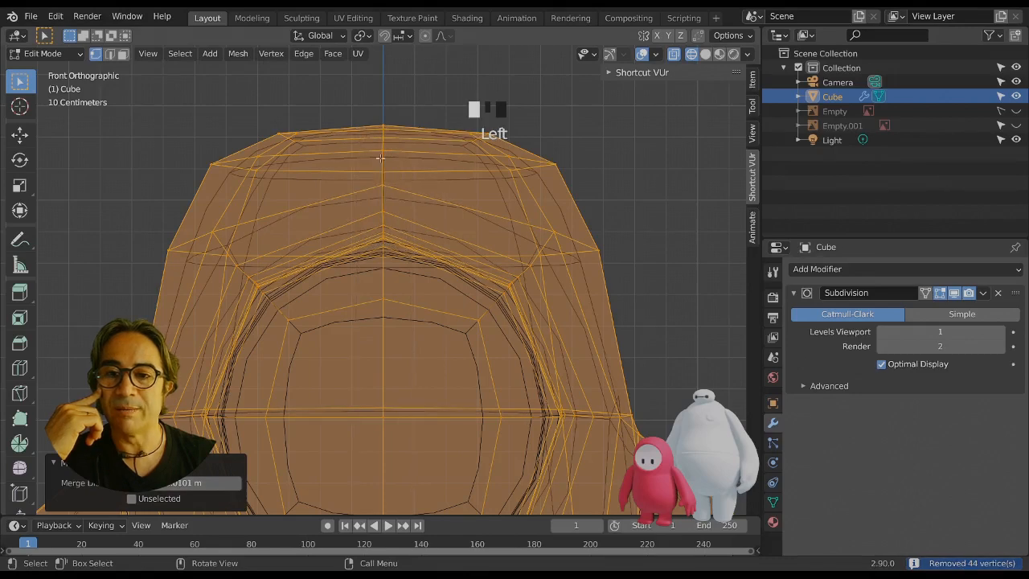
scroll(380, 158, down, 8)
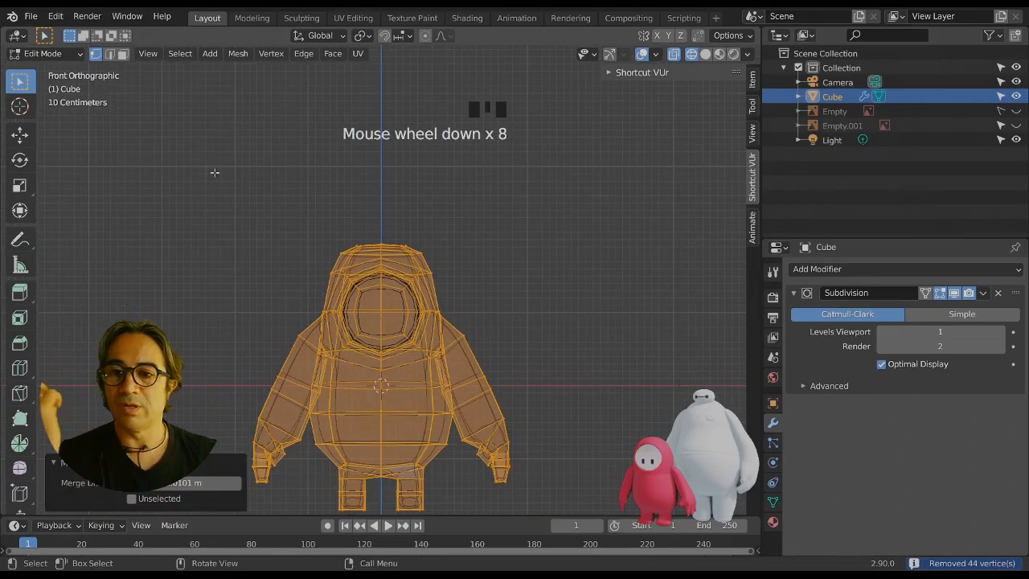
Leave mesh editing and check the merged figure in solid shading, including its arms and legs.
key(Tab)
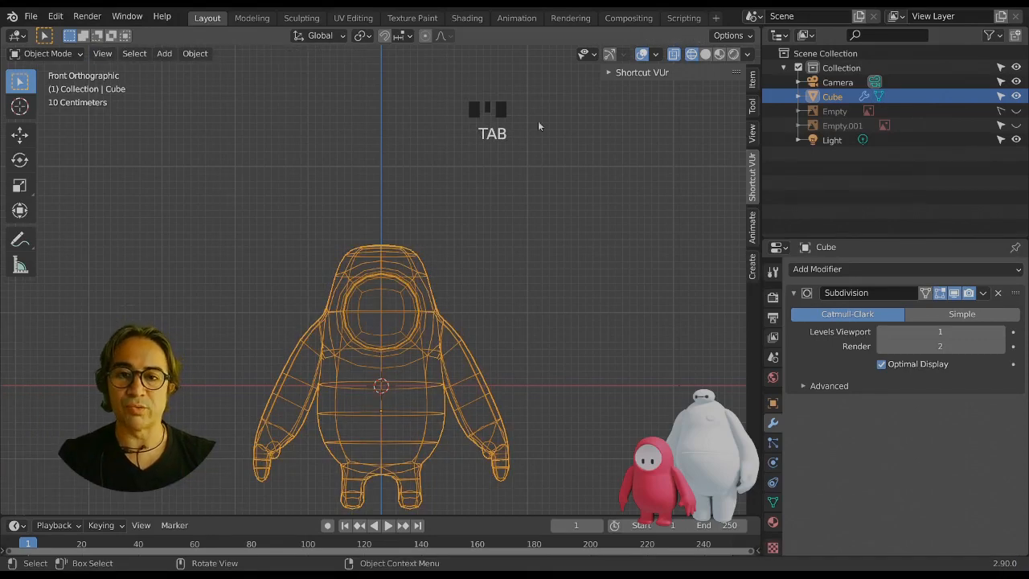
click(705, 54)
shift+middle_drag(498, 383, 466, 347)
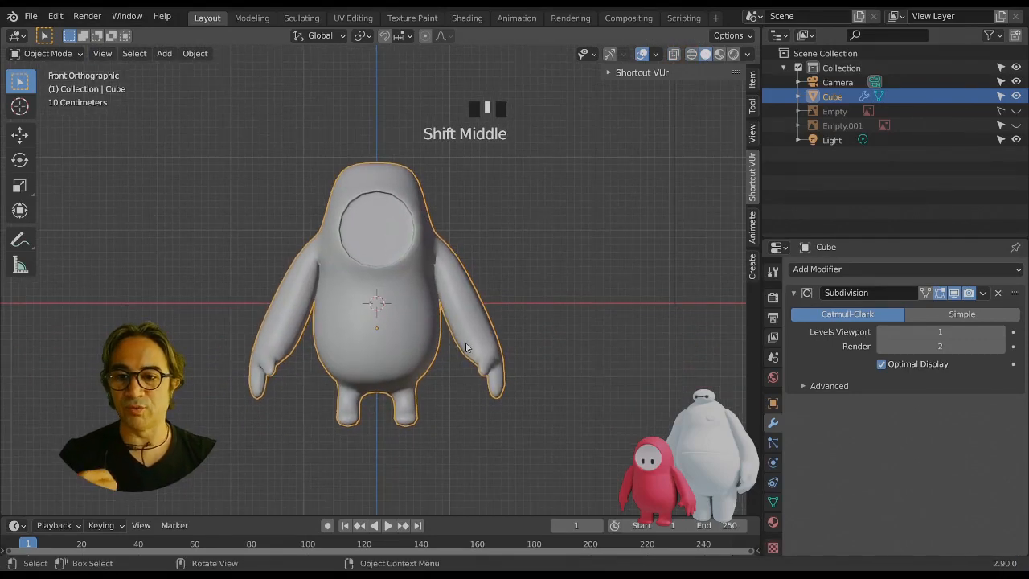
scroll(410, 427, up, 3)
shift+middle_drag(409, 426, 419, 286)
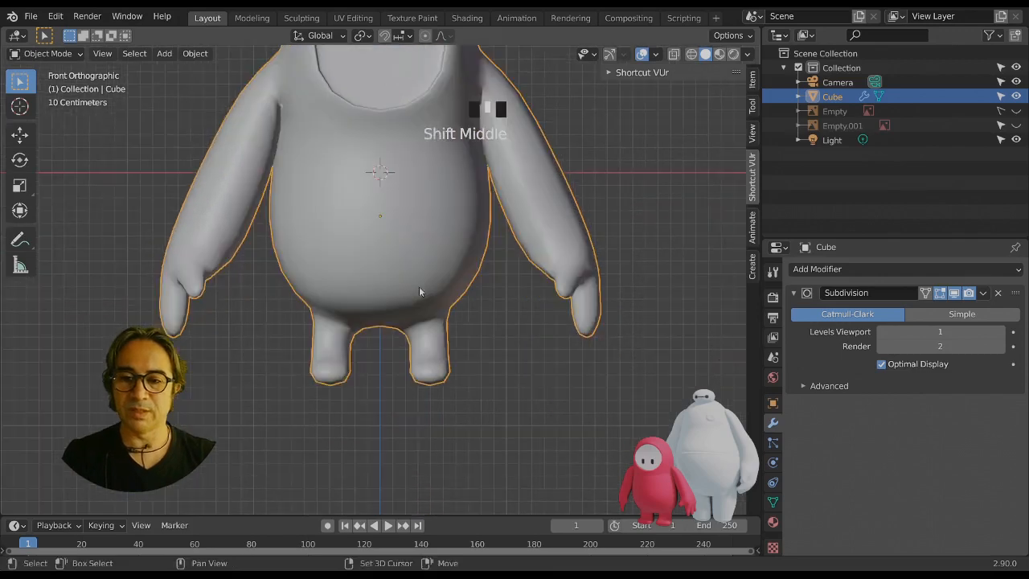
Turn on X-axis mirroring for mesh edits and set up an angled view of the feet in mesh editing.
key(Tab)
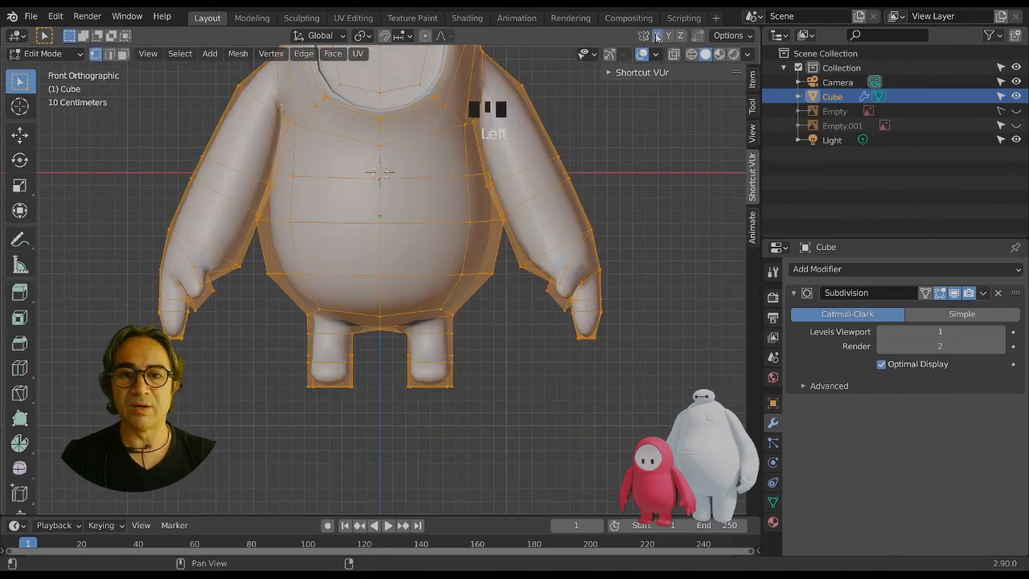
key(Tab)
middle_drag(516, 349, 434, 384)
key(Tab)
Reshape the front of one foot by moving its corner vertices, sliding the last one along the X axis.
click(454, 386)
key(g)
click(480, 384)
click(410, 376)
key(g)
key(y)
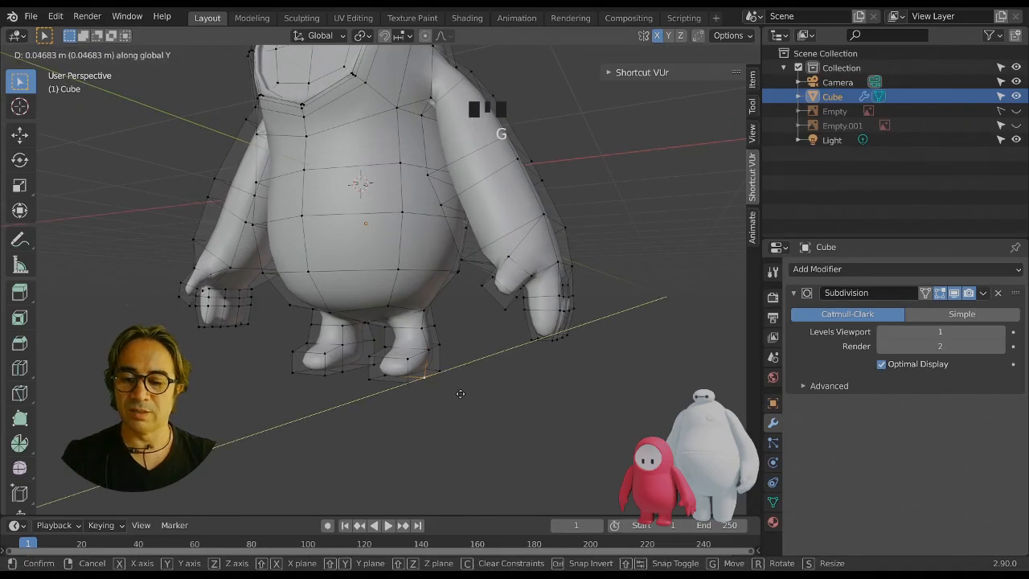
key(x)
click(467, 395)
Select the vertices on the foot's inner side and shift them inward along the X axis.
middle_drag(467, 394, 450, 378)
click(410, 356)
shift+click(448, 383)
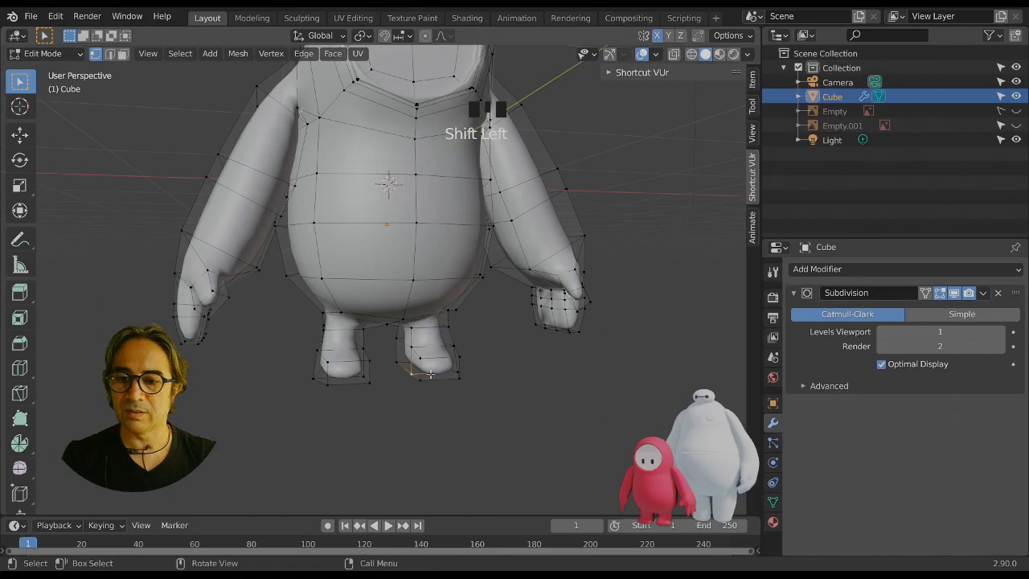
shift+click(441, 370)
key(g)
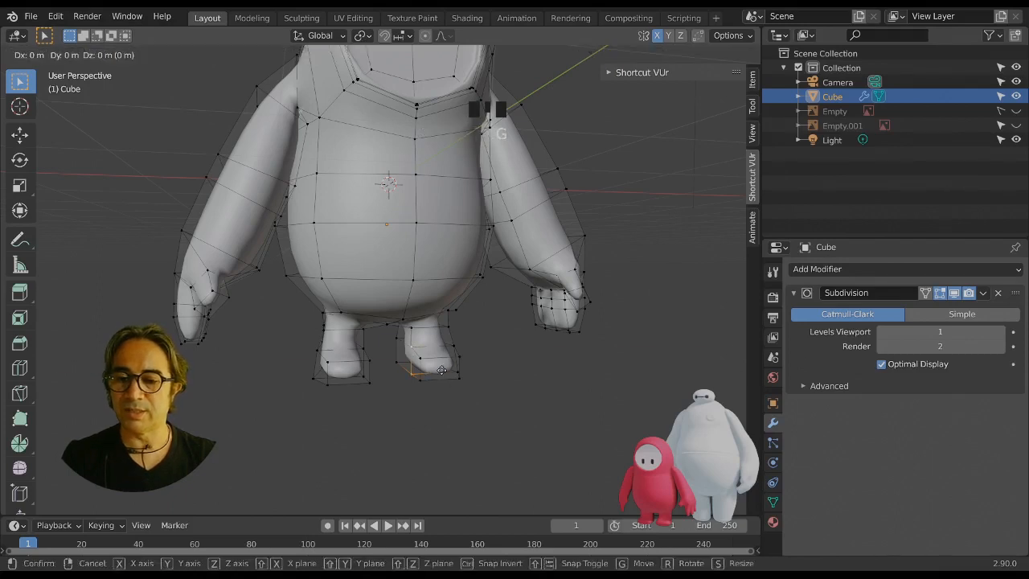
key(x)
click(431, 372)
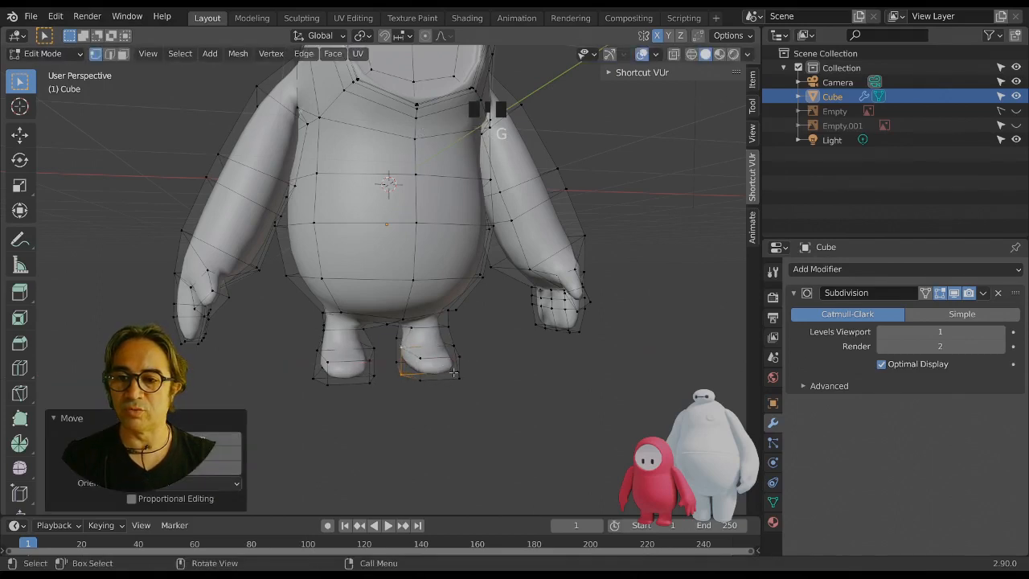
Leave mesh editing and show both reference images behind the figure in front view.
key(Tab)
scroll(453, 372, down, 3)
middle_drag(453, 372, 426, 377)
scroll(444, 263, up, 3)
key(KP_1)
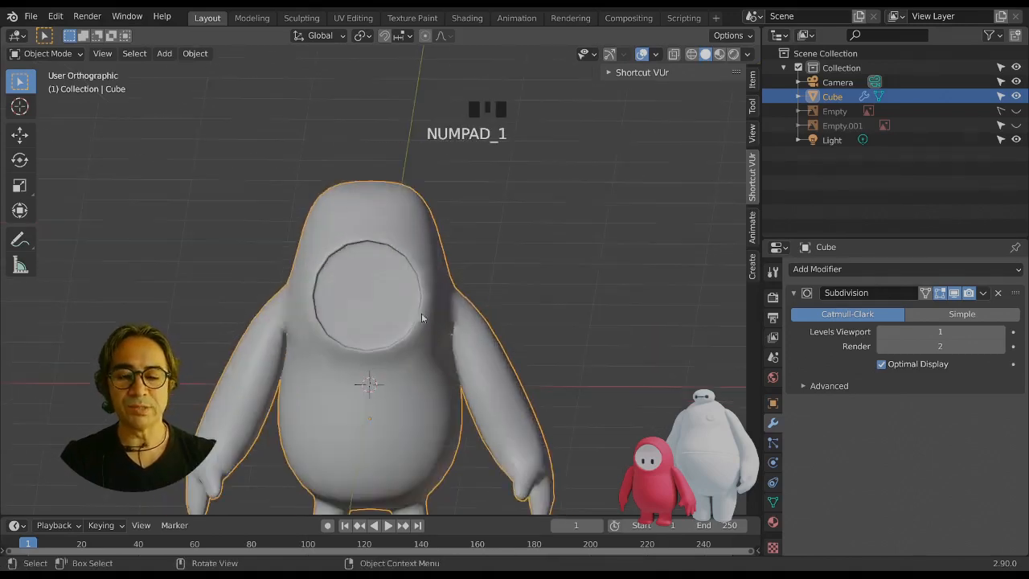
click(1016, 125)
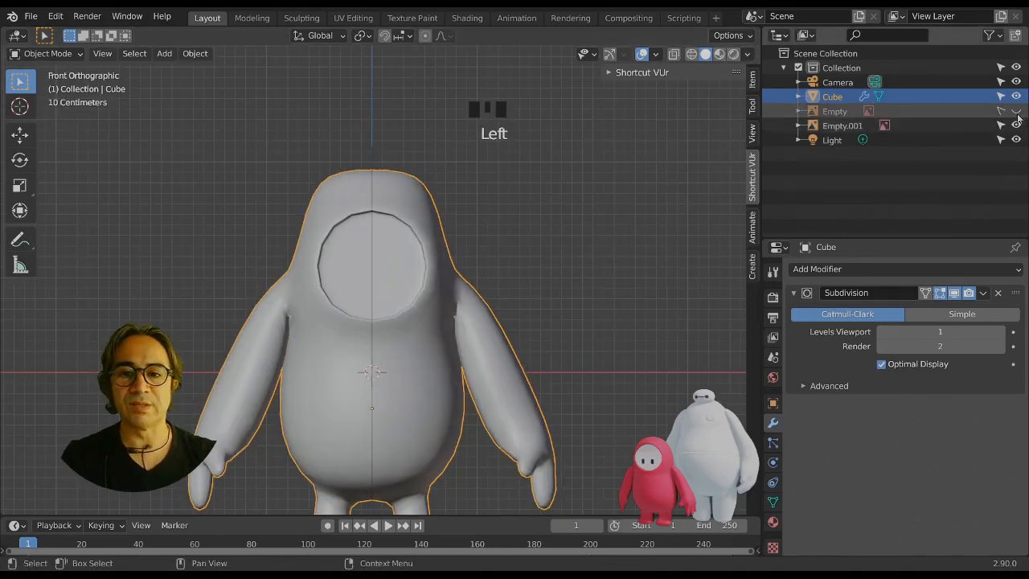
click(1016, 111)
Widen the figure along X, enlarge it uniformly and lower it along Z to match the front reference image.
scroll(402, 282, down, 3)
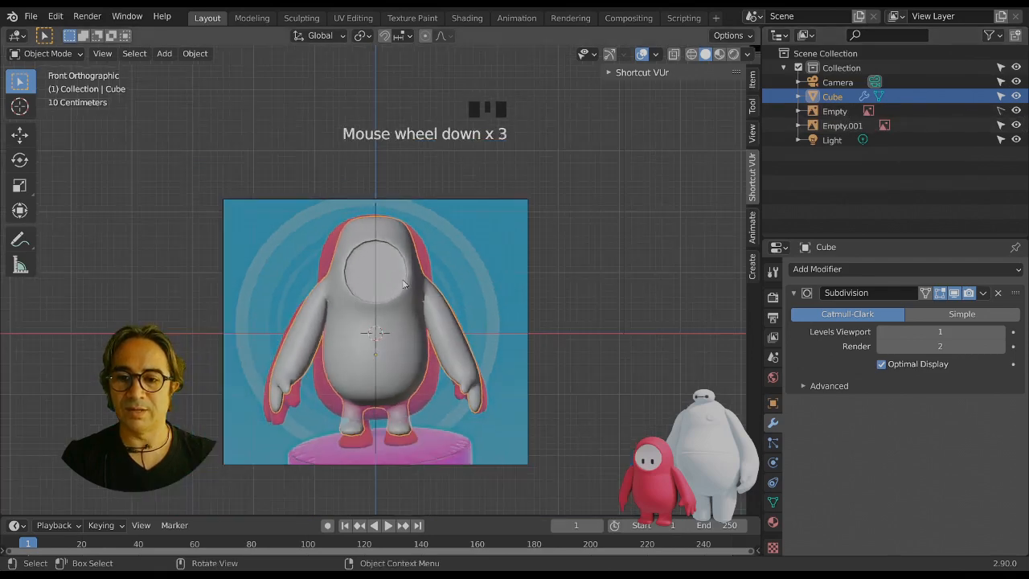
mouse_move(402, 283)
shift+middle_down()
mouse_move(409, 318)
mouse_move(401, 289)
shift+middle_up()
key(s)
key(x)
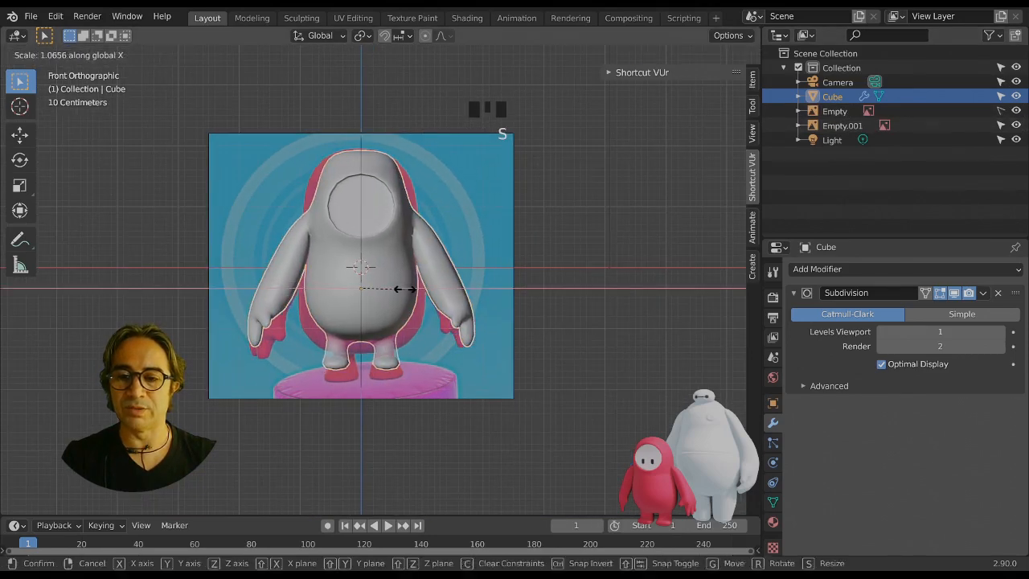
click(407, 291)
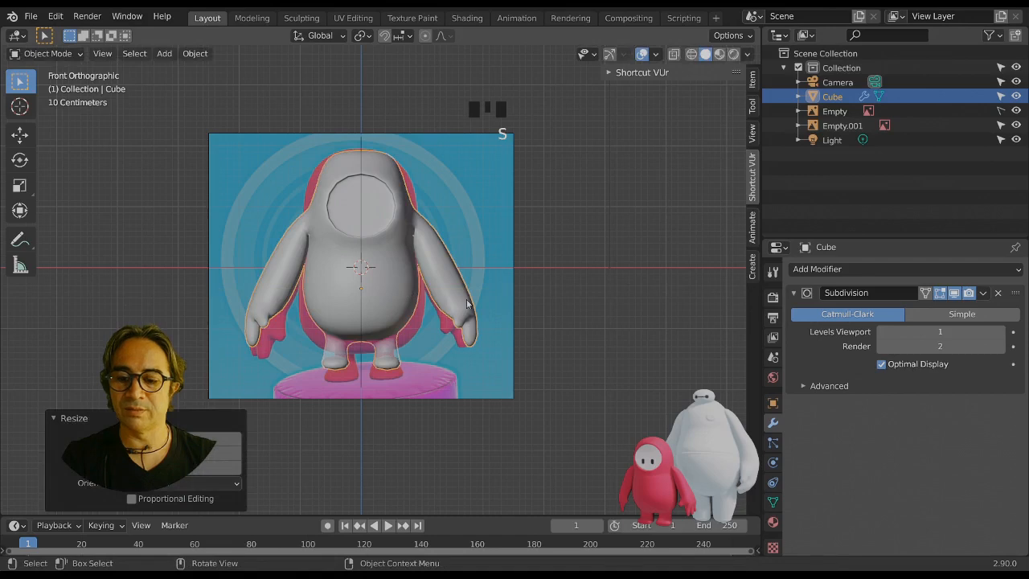
key(s)
key(g)
key(z)
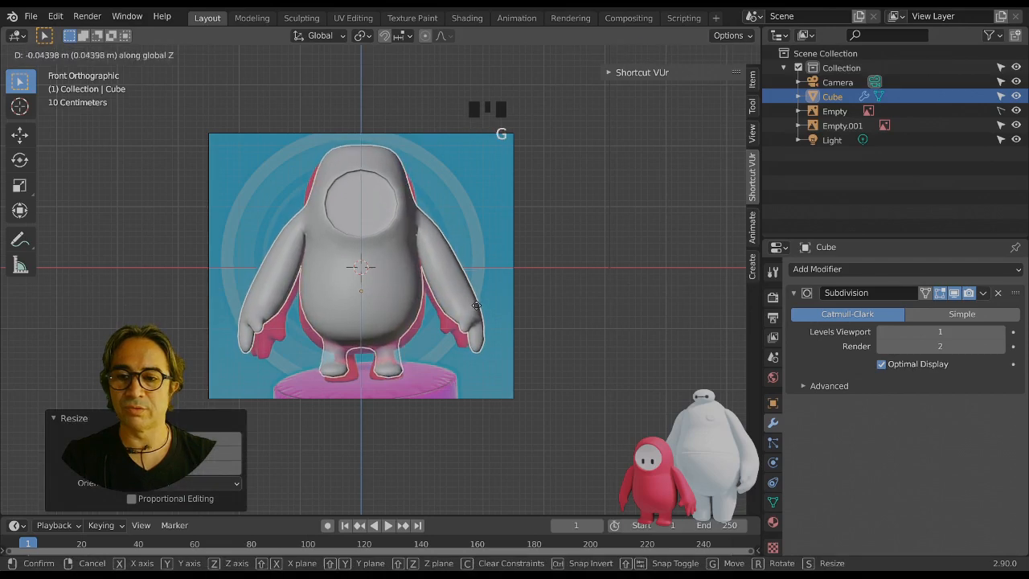
key(Escape)
Return to mesh editing with face selection and display the Subdivision modifier's result on the edit cage.
key(Tab)
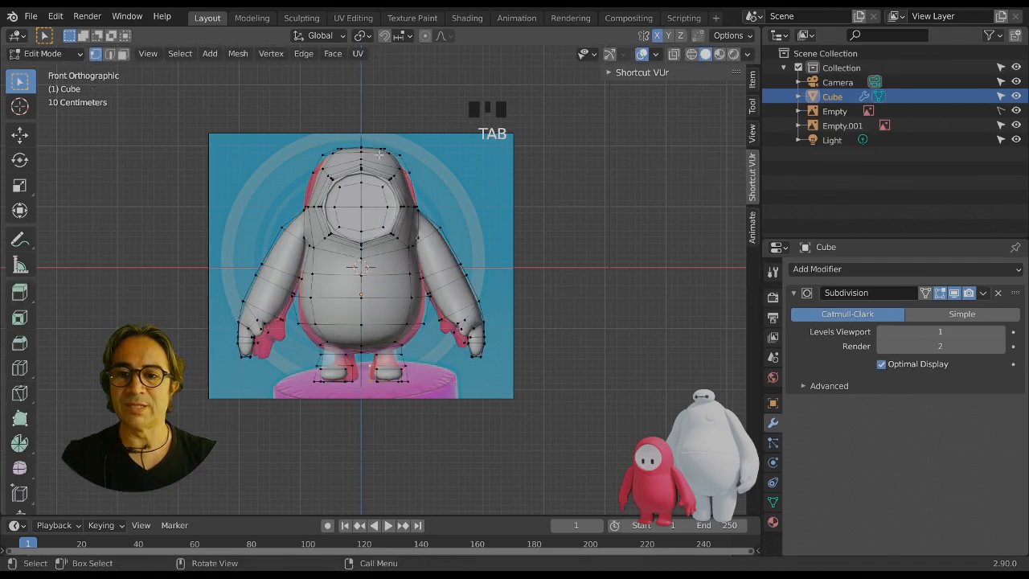
key(Tab)
middle_drag(380, 152, 411, 288)
scroll(410, 289, up, 3)
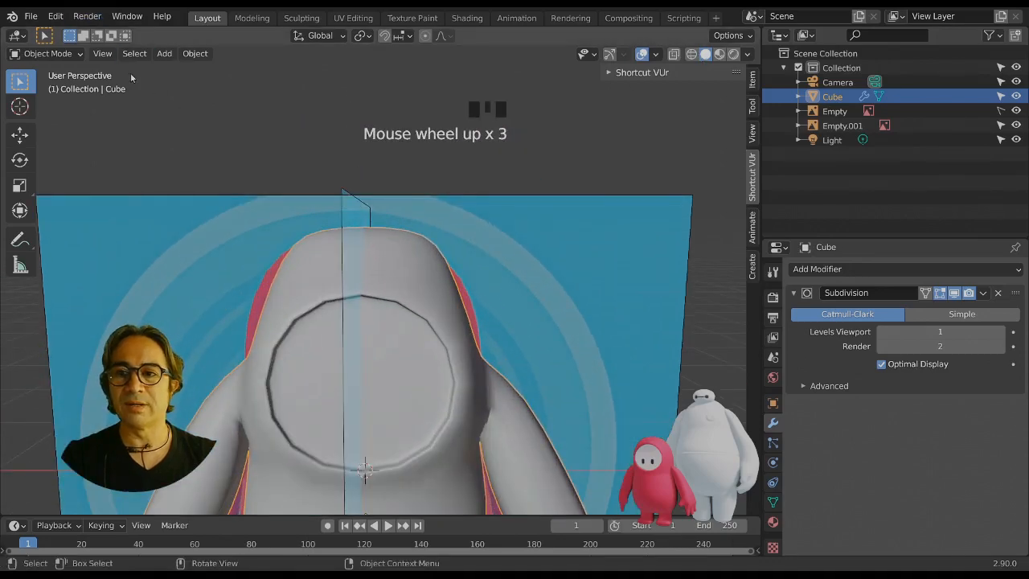
key(Tab)
click(126, 56)
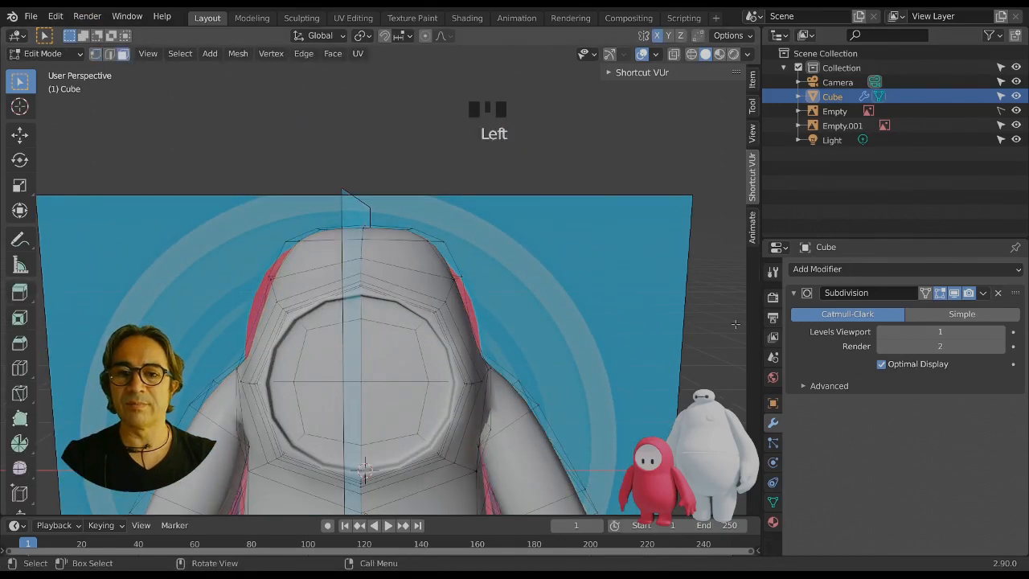
click(798, 294)
click(797, 294)
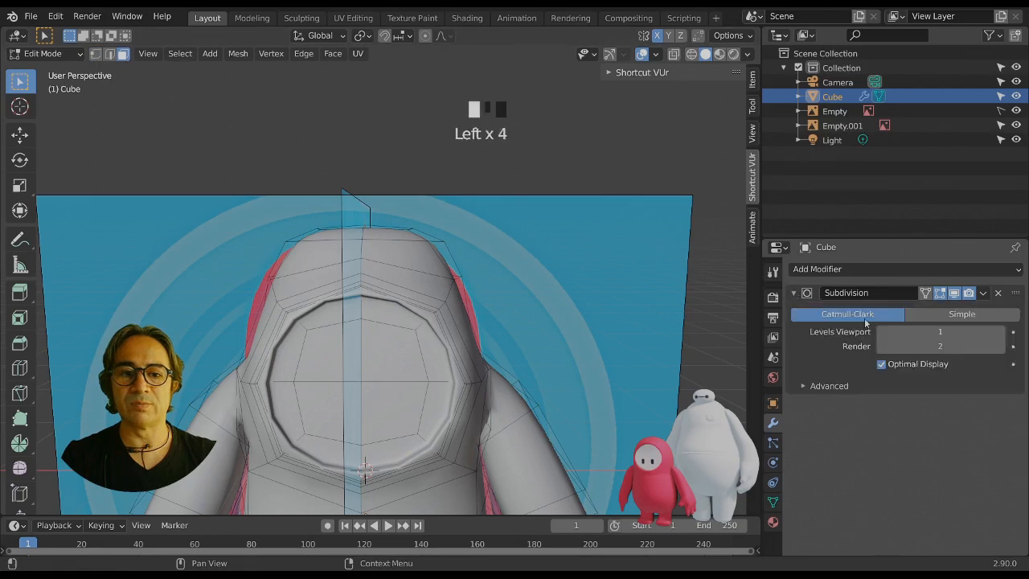
click(925, 294)
Select the faces on top of the head and raise them about 0.08 m along Z.
middle_drag(370, 337, 337, 273)
click(337, 272)
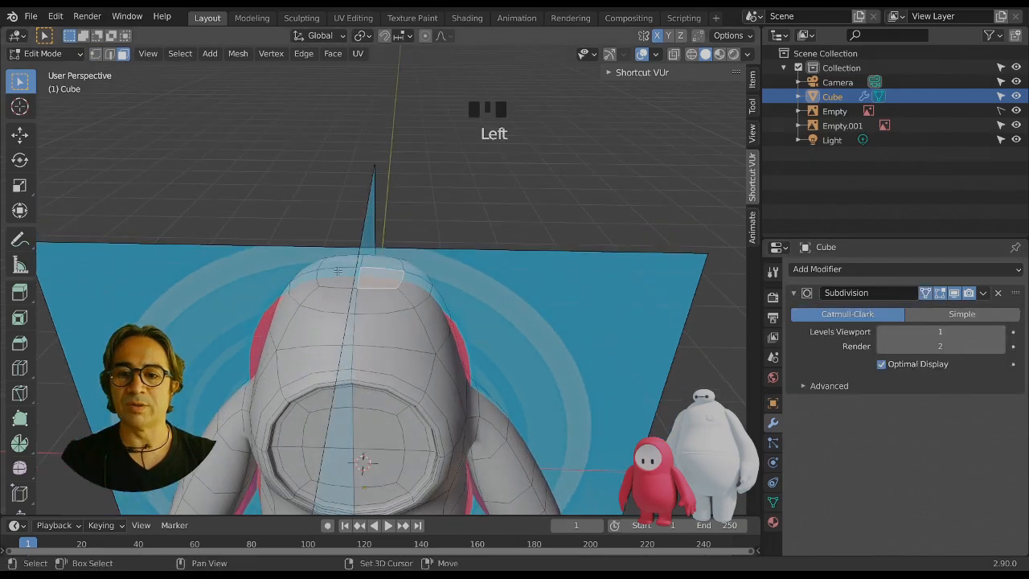
shift+click(338, 272)
shift+click(338, 271)
shift+click(338, 272)
shift+click(337, 271)
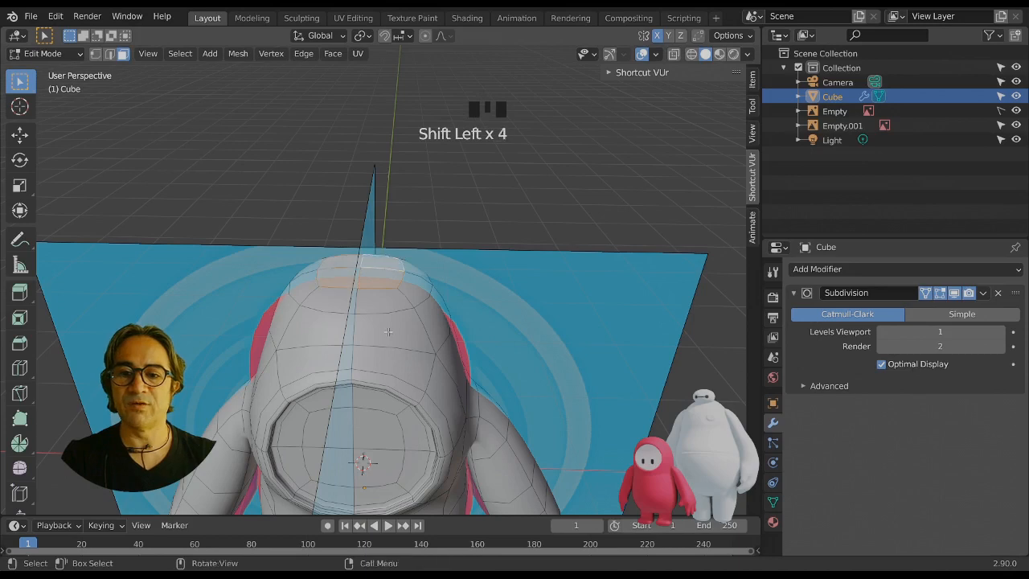
middle_drag(388, 331, 396, 303)
key(g)
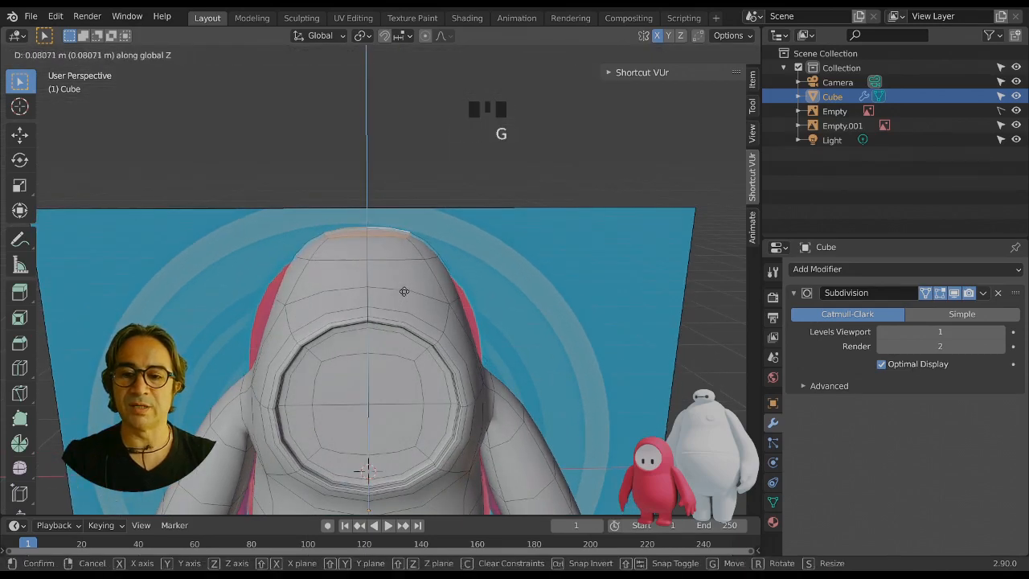
click(406, 292)
Scale down the head's top faces to round the crown and leave mesh editing.
scroll(436, 313, down, 2)
key(s)
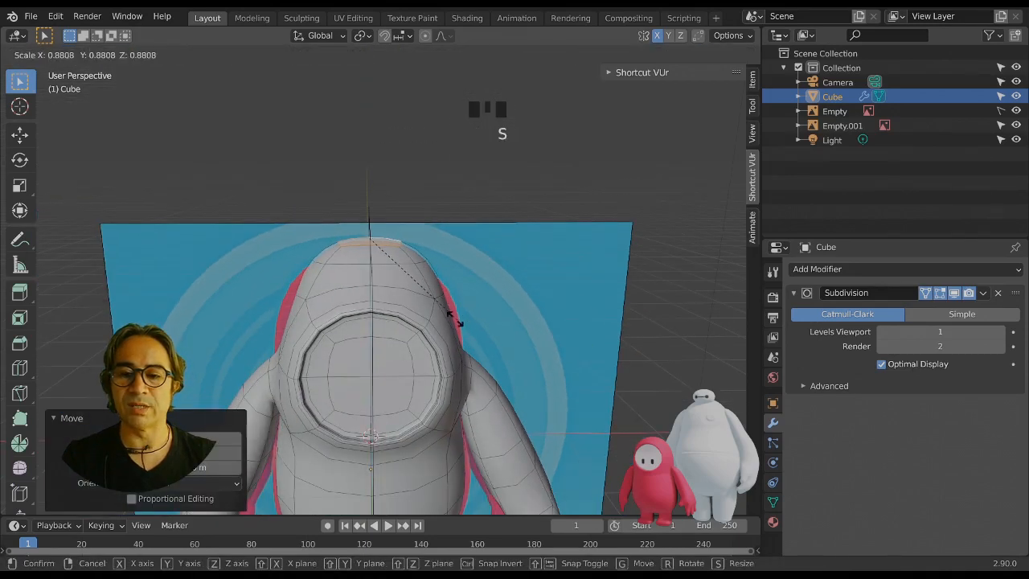
click(422, 305)
key(Tab)
middle_drag(432, 365, 395, 353)
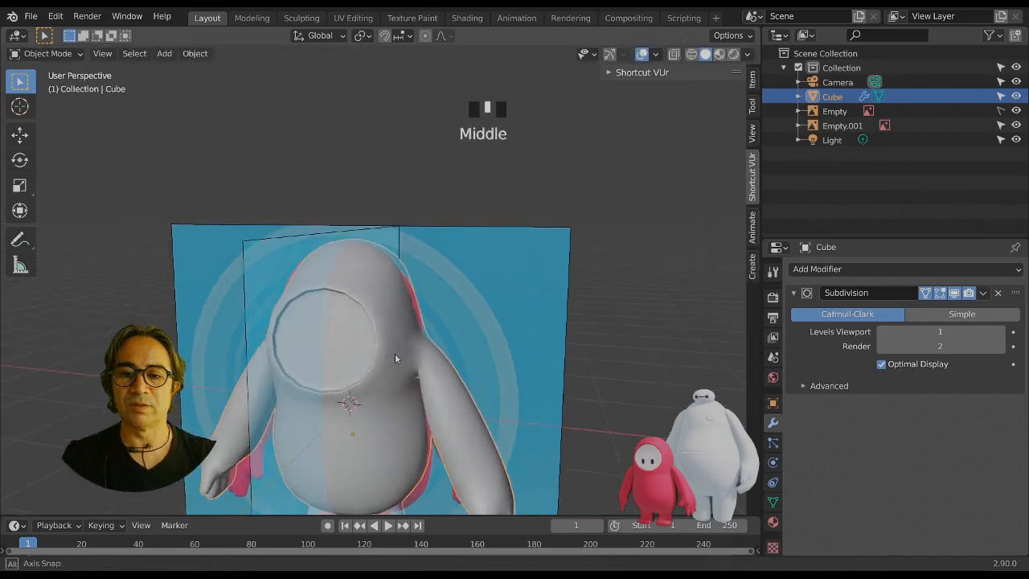
Select a face on the side of the head and move it to fill out the reference silhouette.
key(Tab)
click(410, 315)
middle_drag(410, 315, 506, 344)
key(g)
click(451, 330)
key(g)
click(451, 328)
Select a face loop around the middle of the arm and reposition it to follow the reference arm.
click(478, 340)
alt+click(478, 340)
key(g)
click(408, 377)
key(g)
click(374, 384)
Switch to wireframe shading and select all faces of the lower arm and hand, including those at the elbow.
click(673, 54)
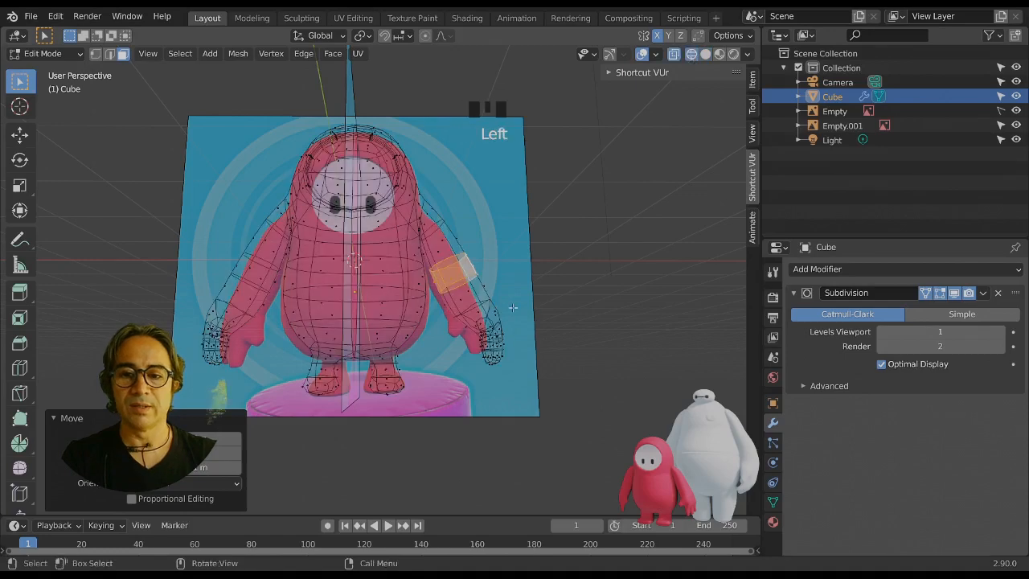
drag(556, 251, 453, 392)
drag(442, 383, 443, 384)
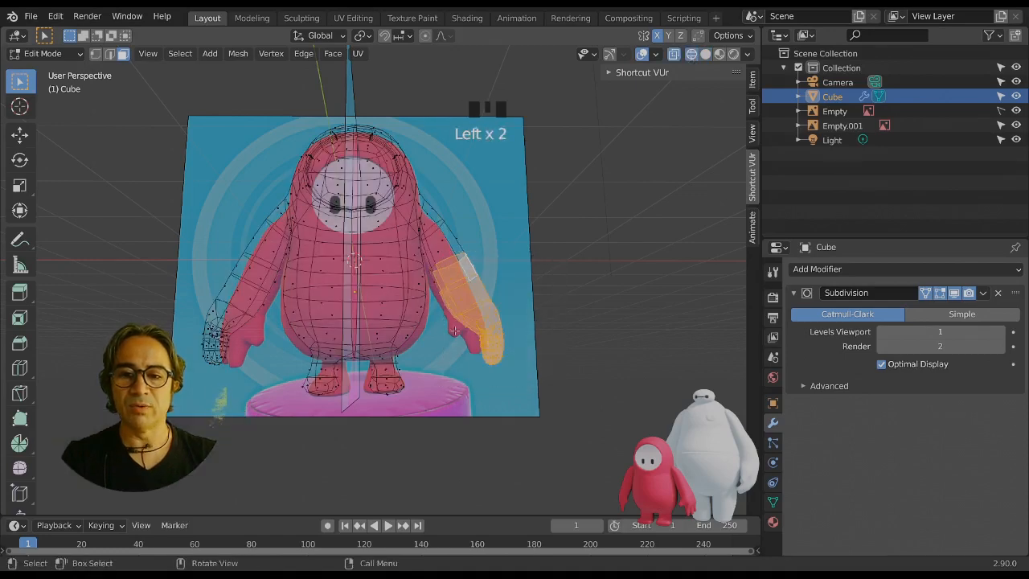
alt+shift+click(441, 278)
alt+shift+click(441, 270)
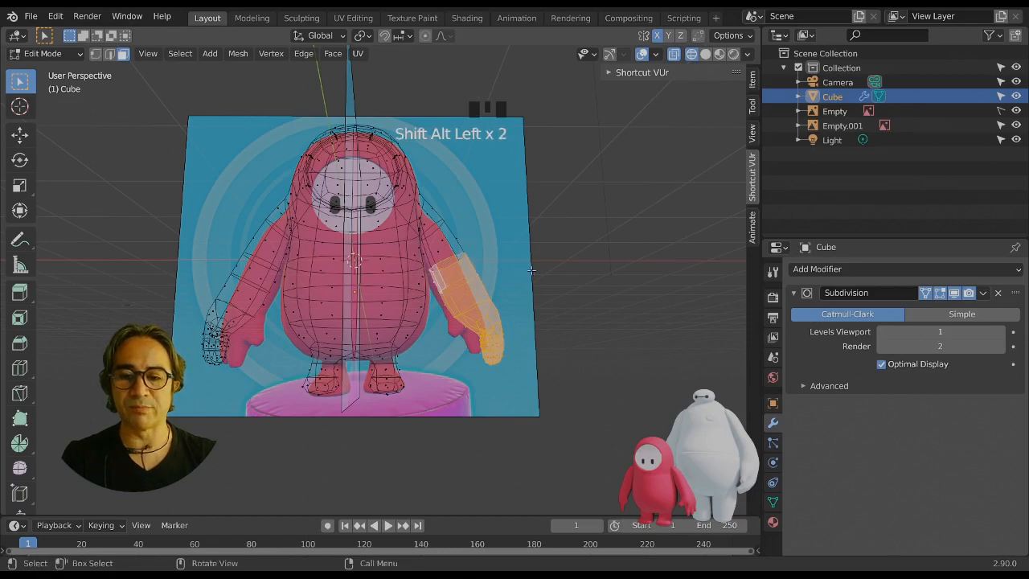
Rotate and move the lower arm and hand inward to match the reference arm.
key(r)
click(520, 287)
key(g)
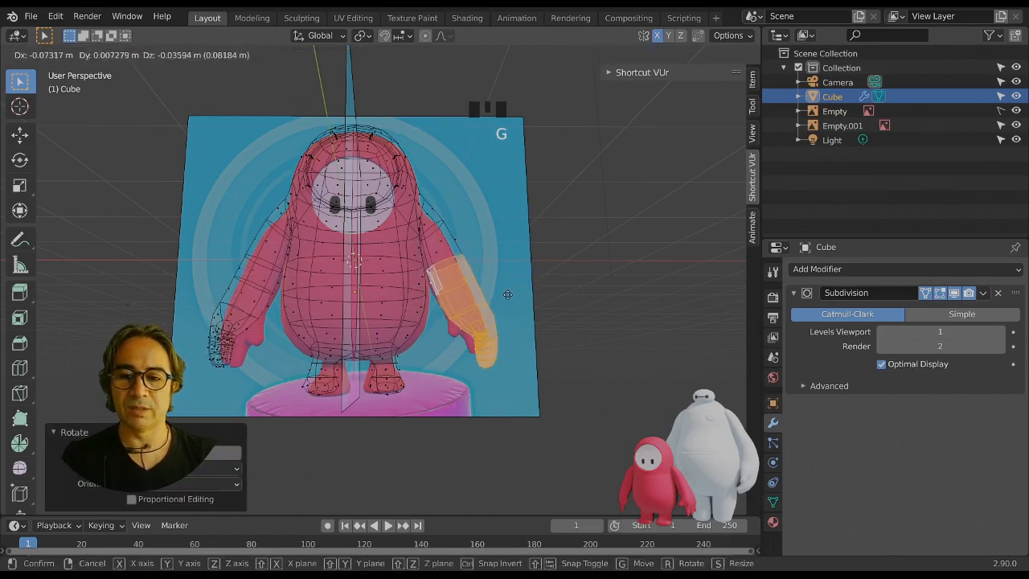
click(492, 295)
key(r)
key(r)
key(g)
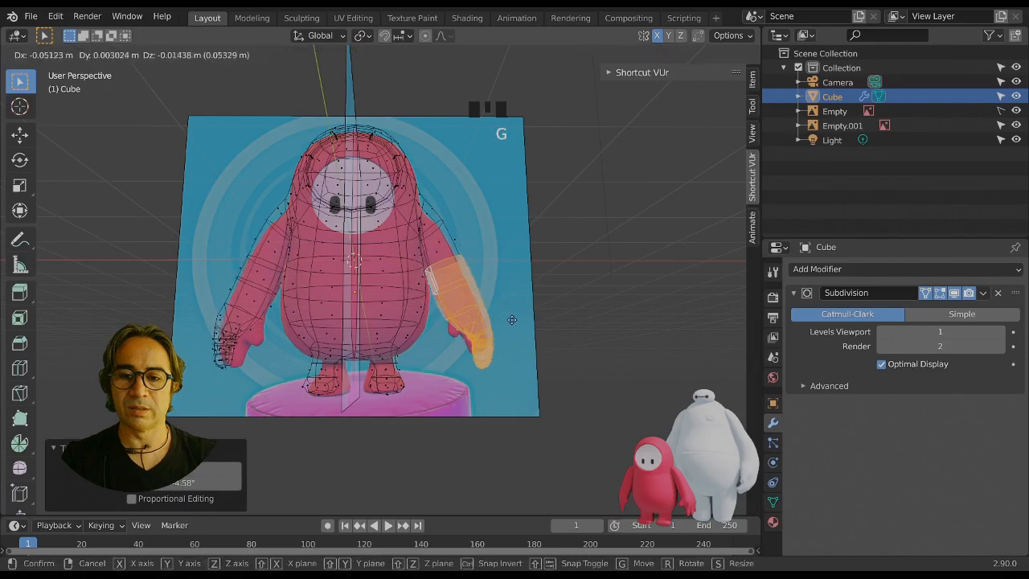
key(Escape)
Leave mesh editing and compare the solid-shaded figure with the reference image in front view.
key(Tab)
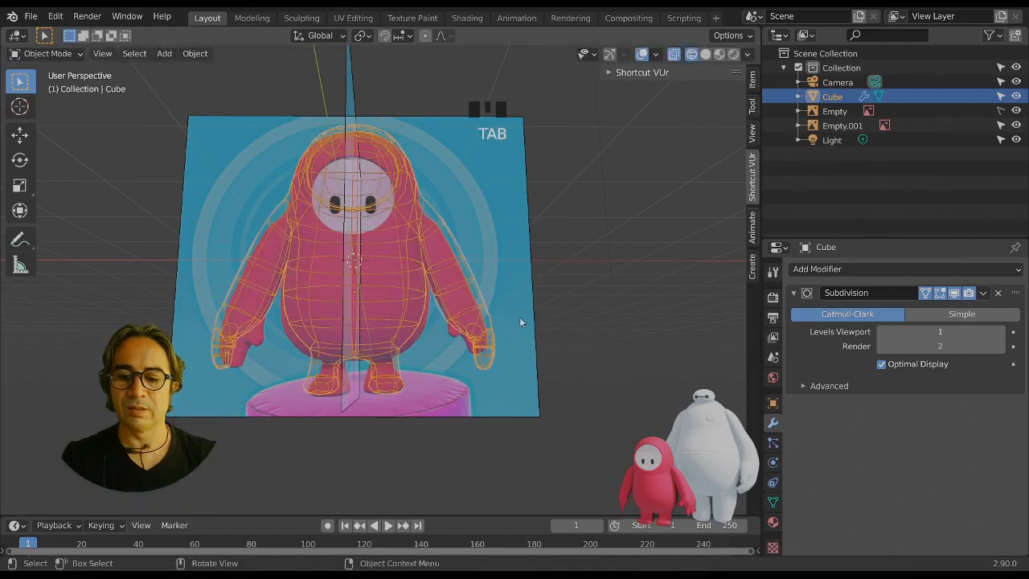
click(705, 54)
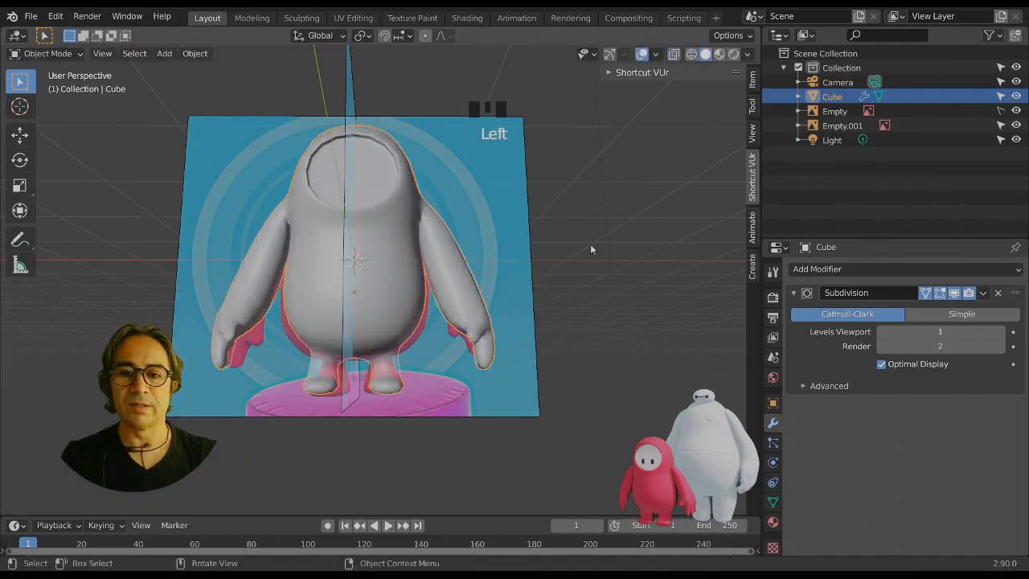
key(KP_1)
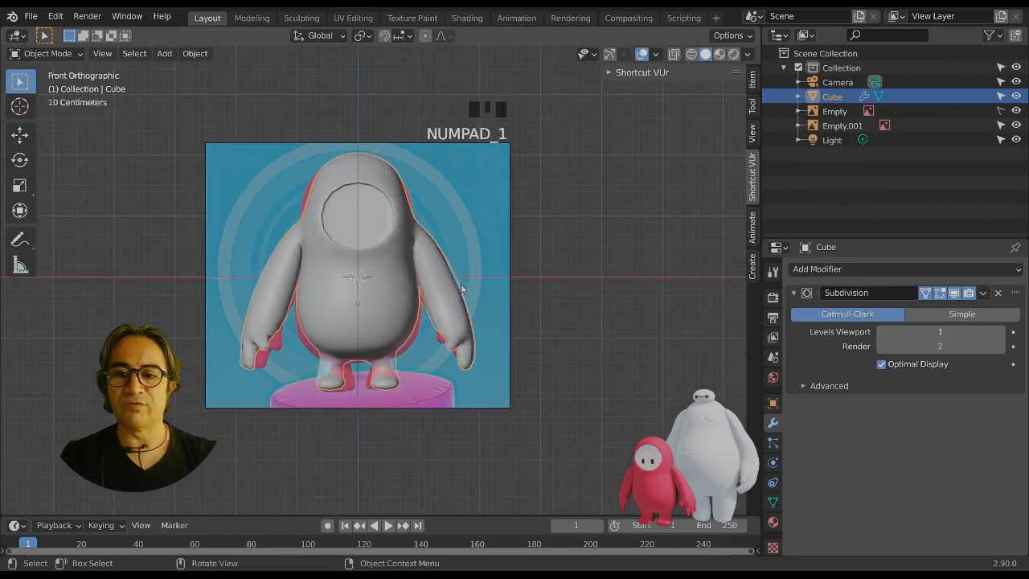
scroll(394, 244, up, 1)
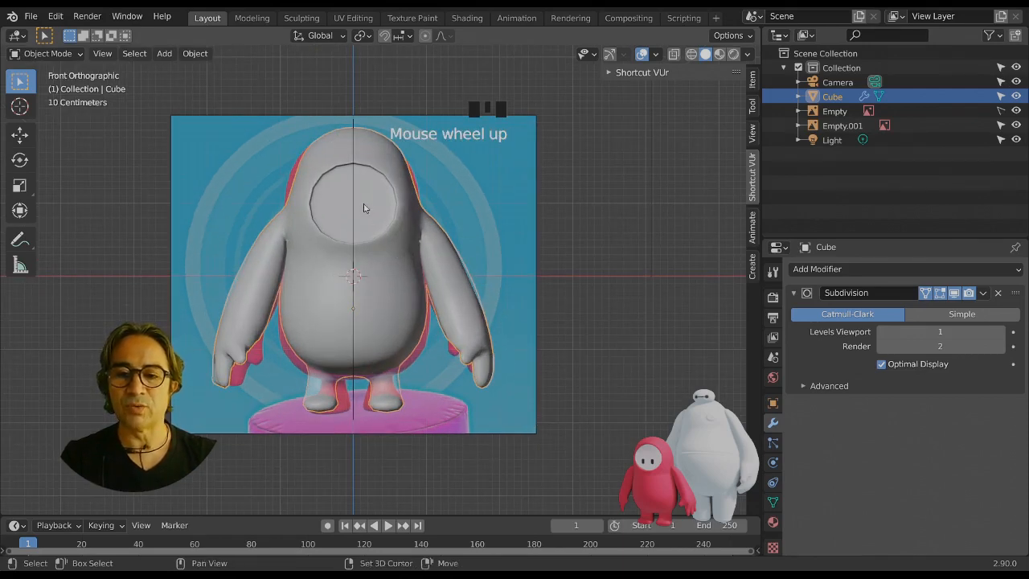
Add a plane mesh aligned to the front view.
key(shift+a)
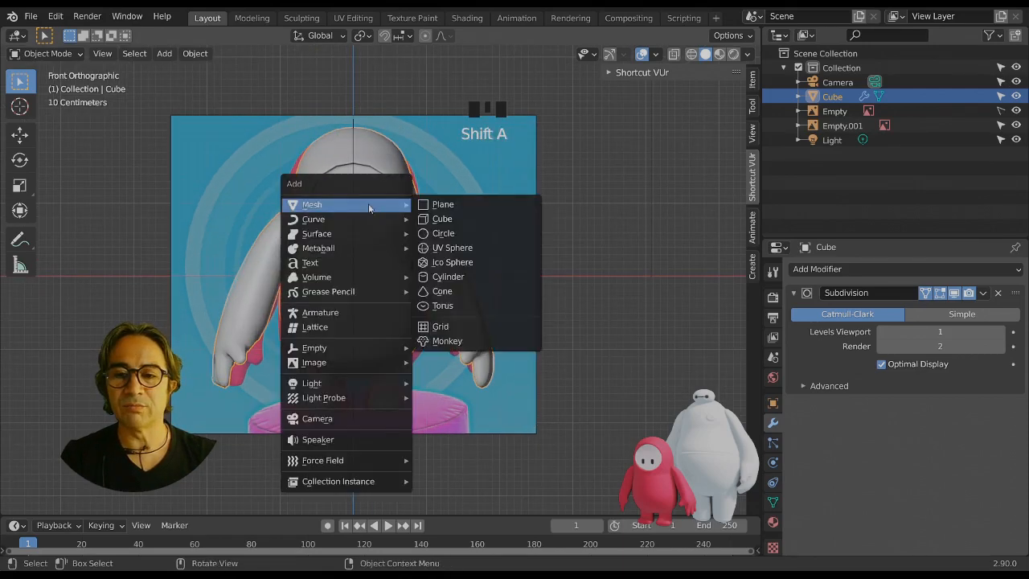
click(452, 207)
click(224, 441)
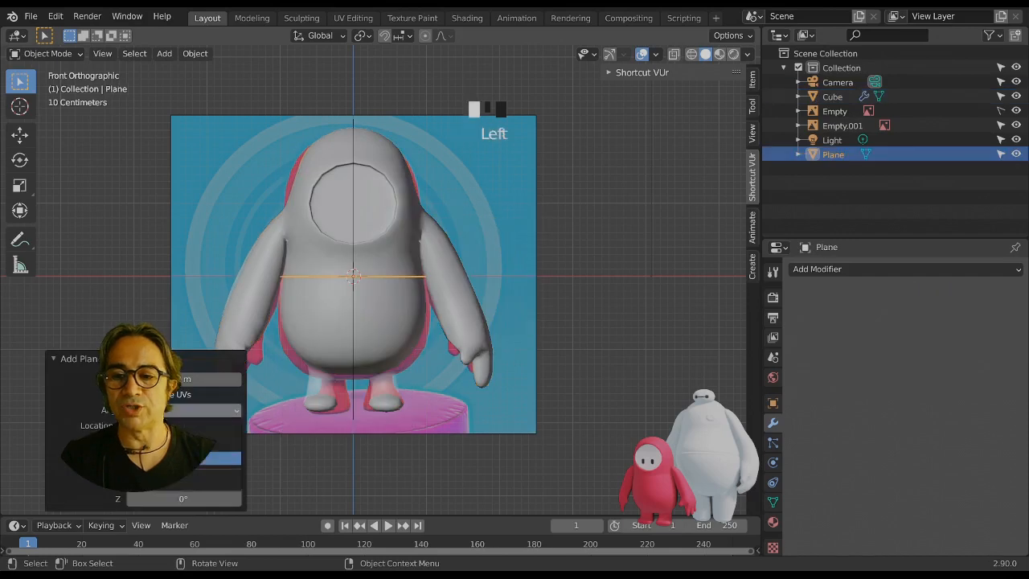
click(217, 442)
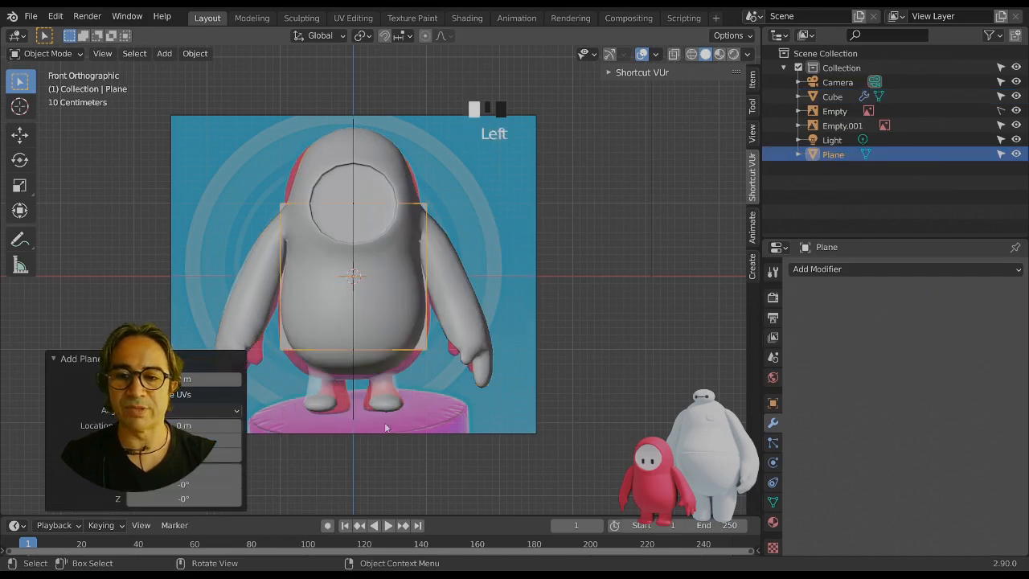
Shrink the plane and place it over one eye's position on the face, reducing its size further.
key(s)
click(367, 324)
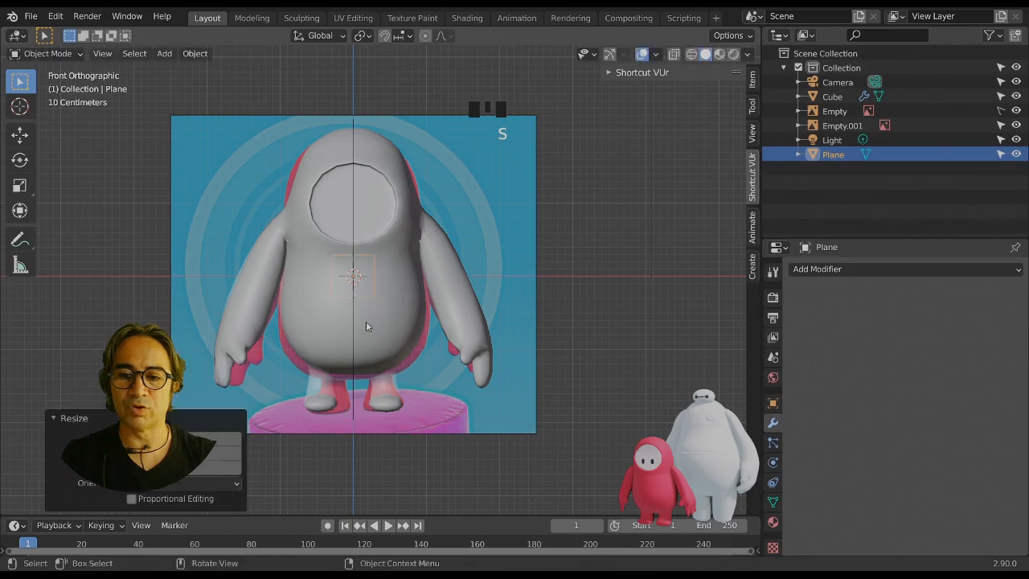
key(g)
click(386, 269)
key(s)
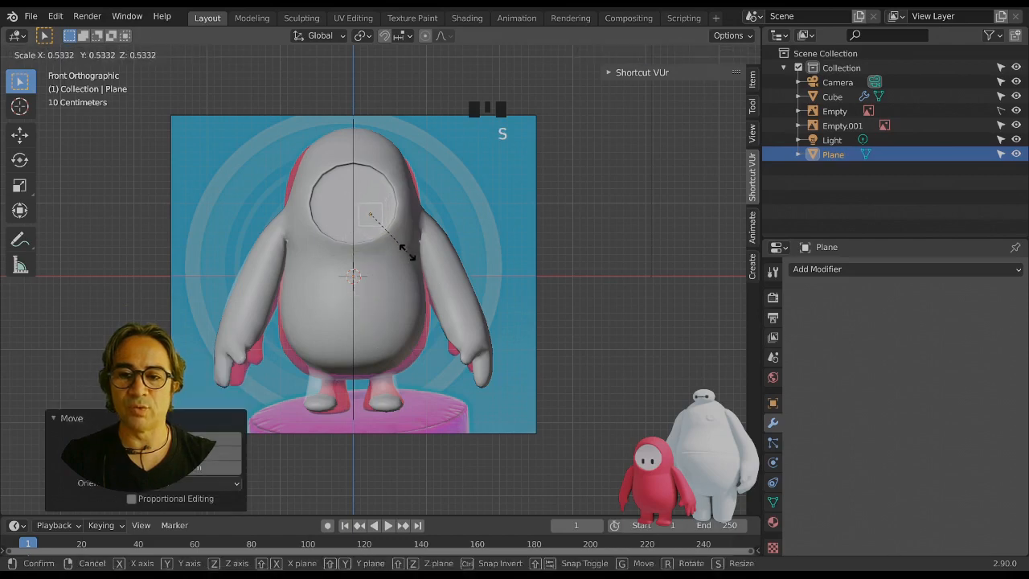
click(406, 254)
Move the eye plane forward to the surface of the face in side view.
scroll(406, 254, up, 5)
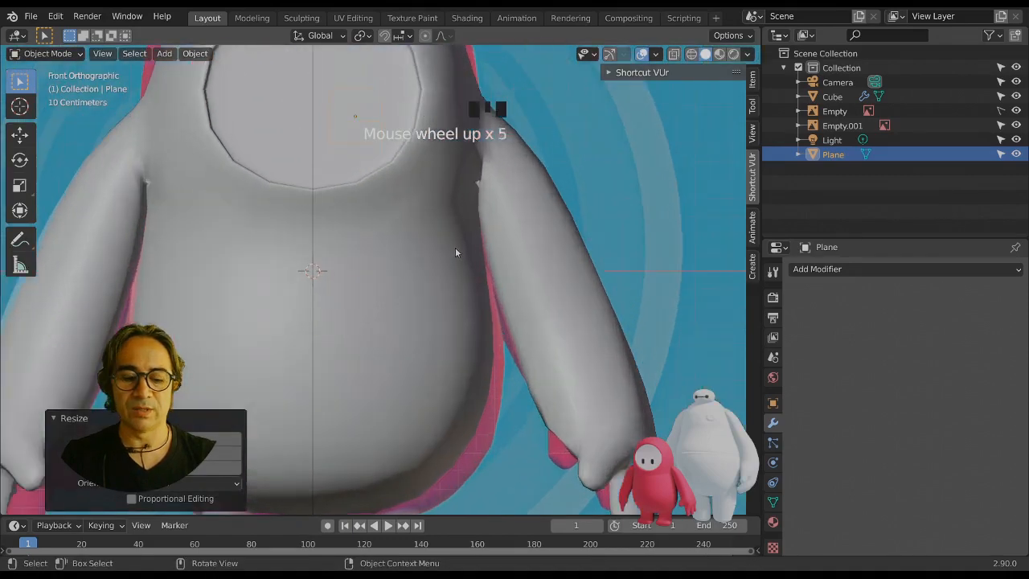
key(KP_3)
scroll(390, 270, down, 5)
key(g)
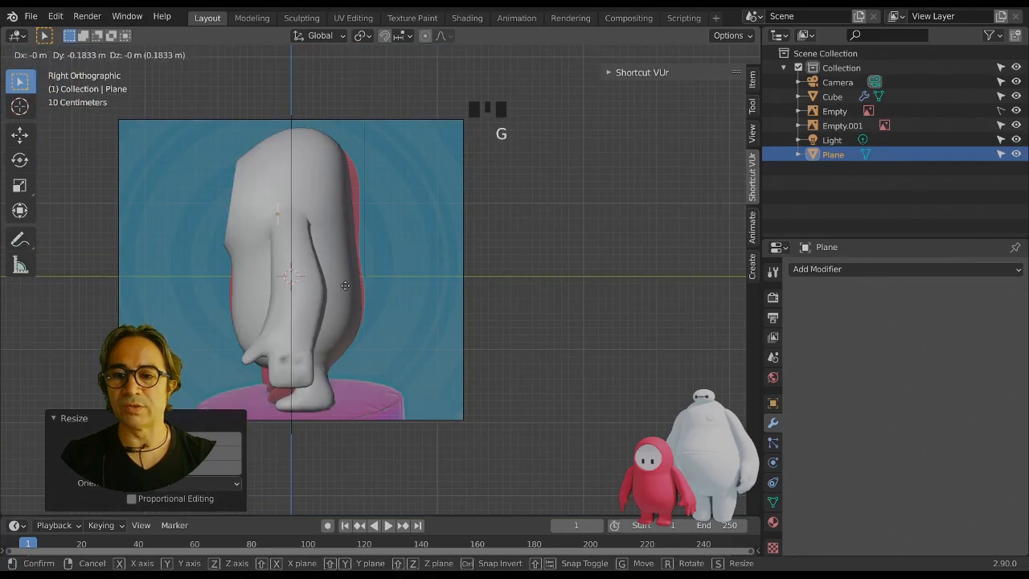
click(290, 290)
key(KP_1)
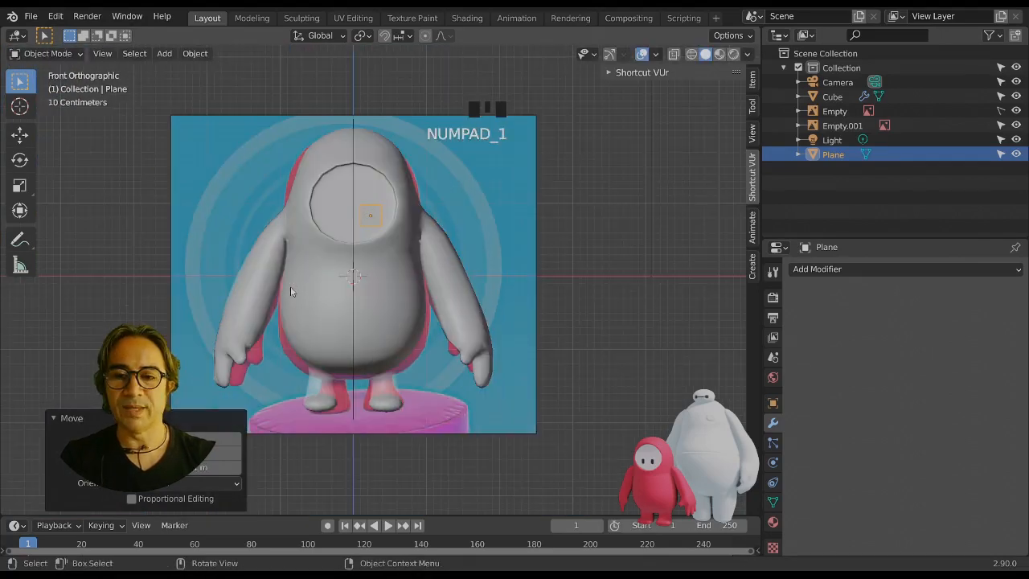
Shrink the eye plane further and add a Subdivision Surface modifier to round it.
scroll(291, 290, up, 4)
scroll(473, 331, up, 2)
key(s)
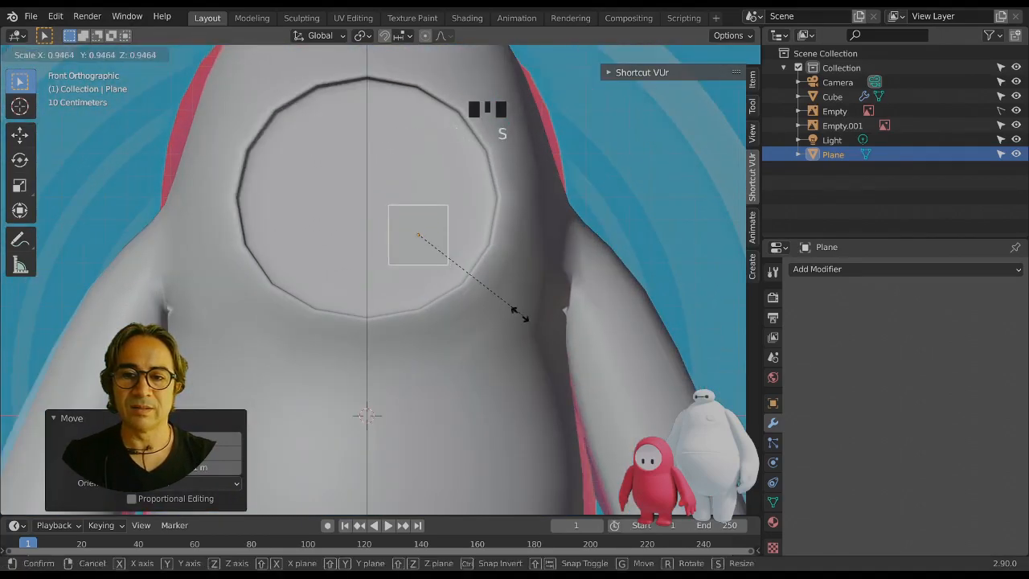
click(470, 294)
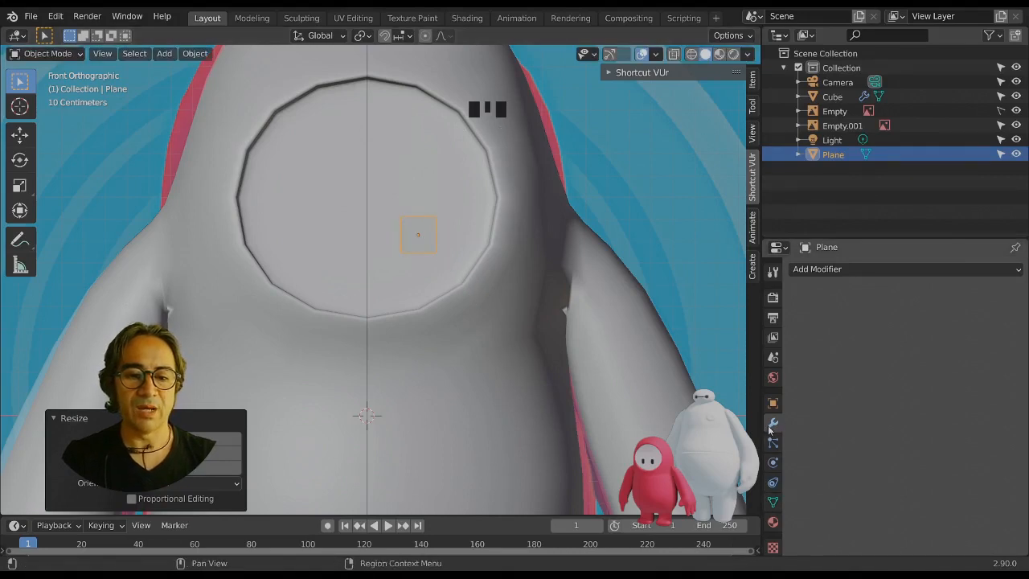
click(879, 269)
click(759, 504)
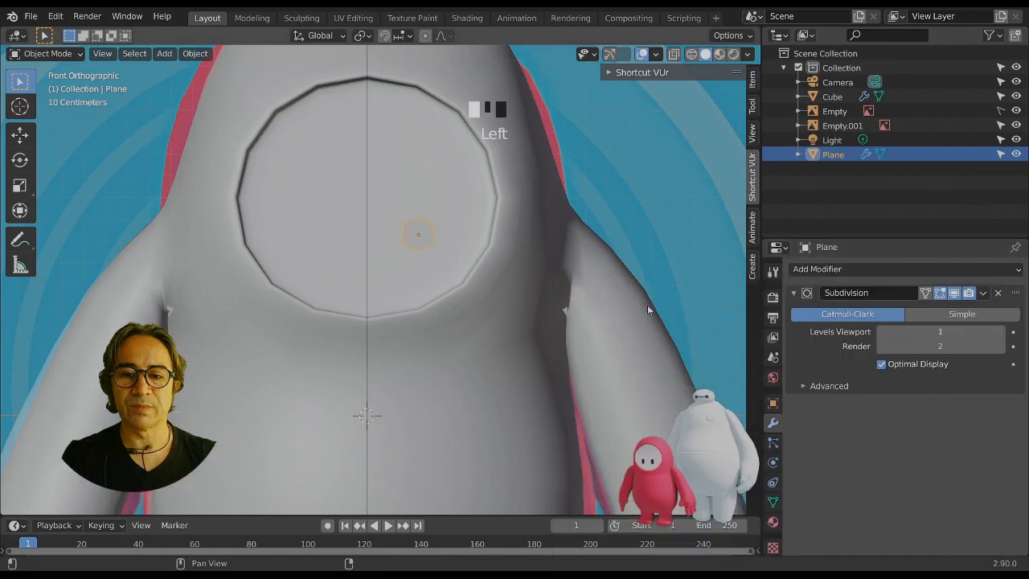
Cut a centred horizontal edge loop across the eye plane's mesh.
key(Tab)
scroll(444, 234, up, 2)
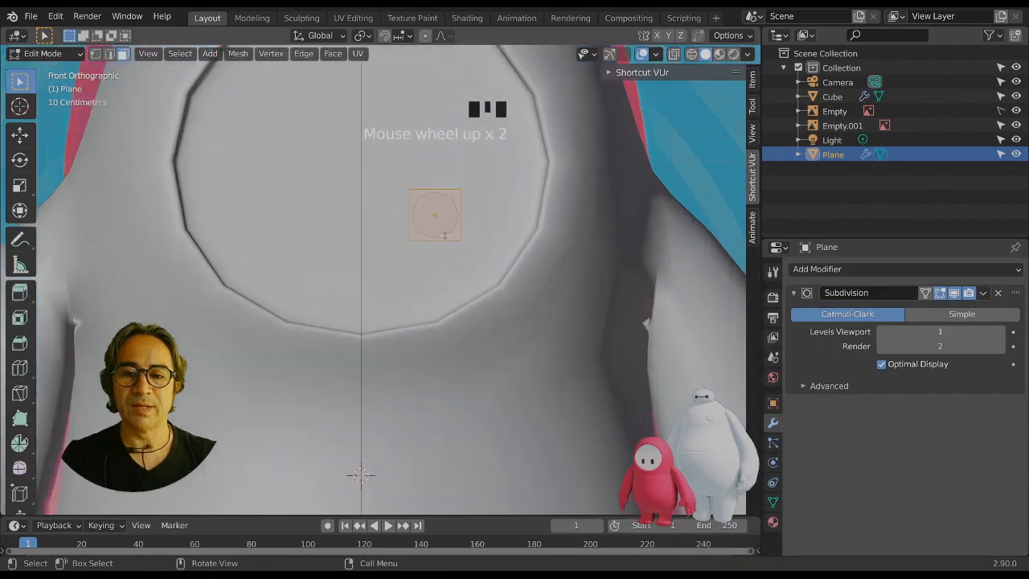
click(426, 189)
shift+middle_drag(466, 206, 437, 261)
click(110, 53)
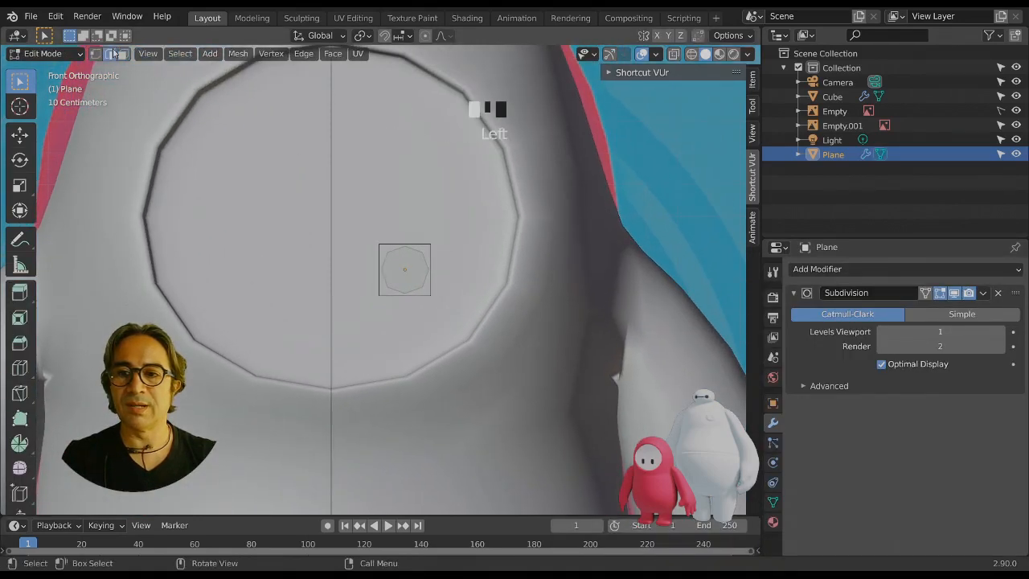
click(406, 249)
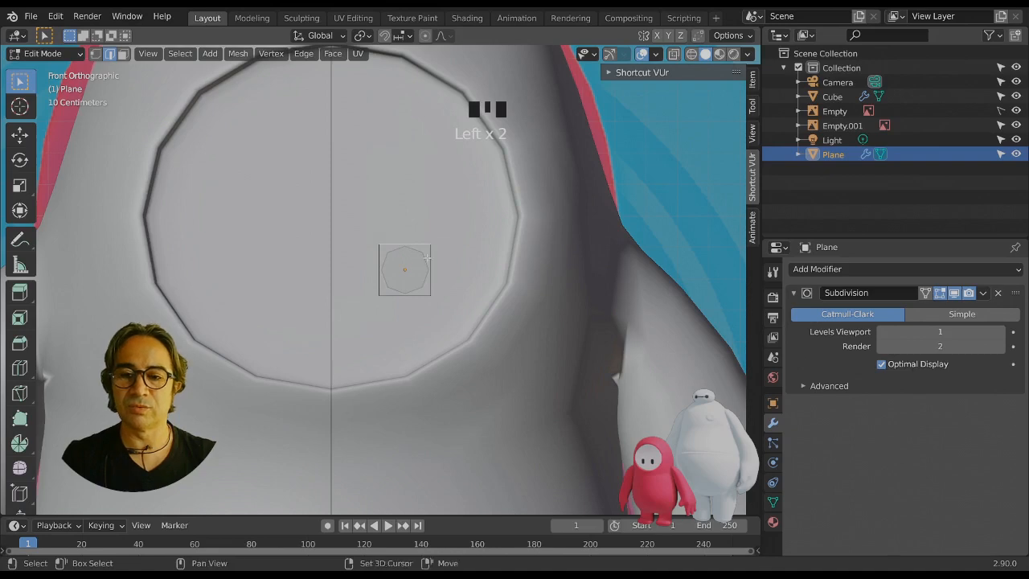
key(ctrl+r)
click(427, 259)
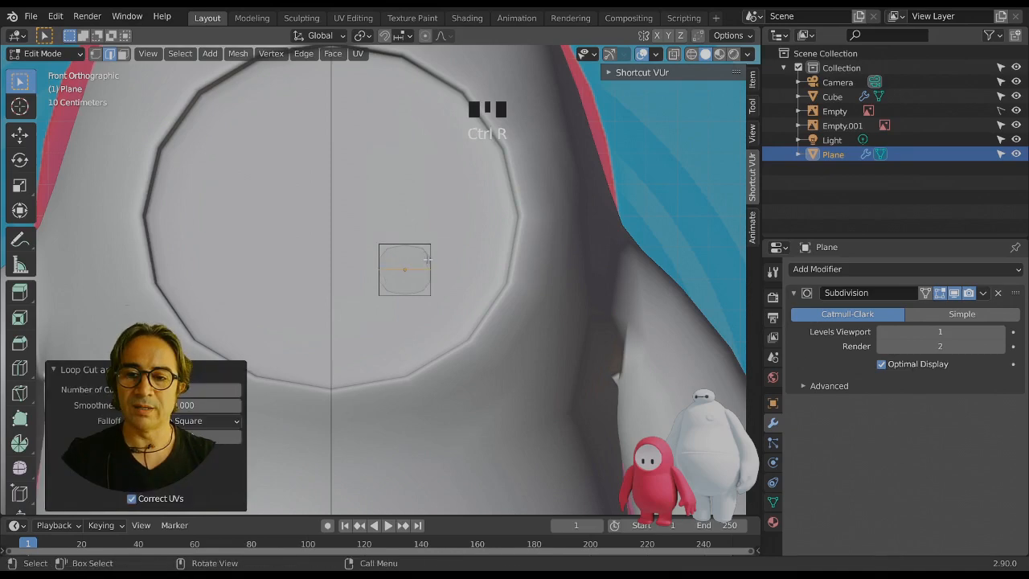
Stretch the eye vertically into an oval by moving its upper edge up and its lower edge down along Z.
key(g)
key(z)
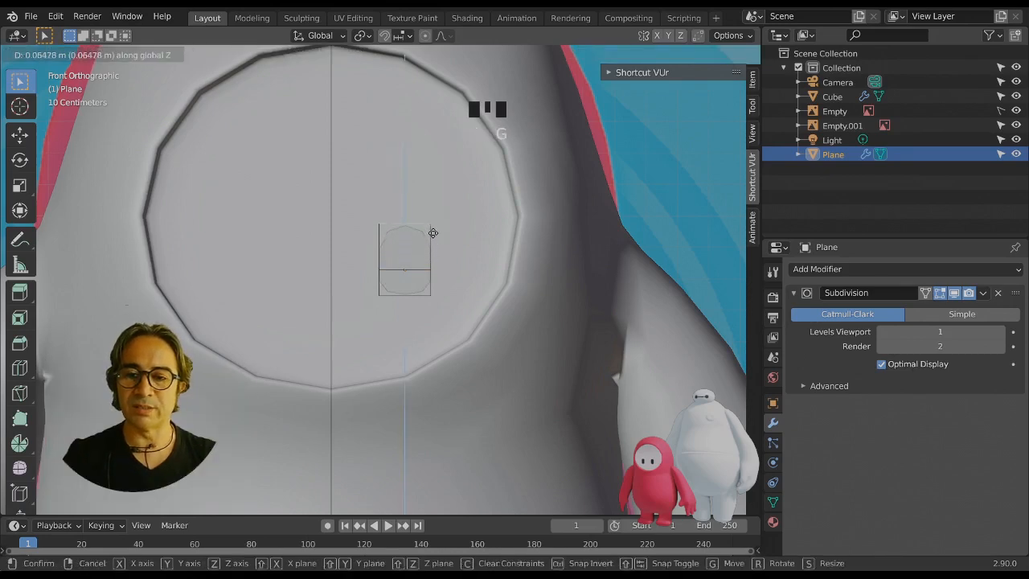
click(432, 232)
click(406, 297)
key(g)
key(z)
click(407, 314)
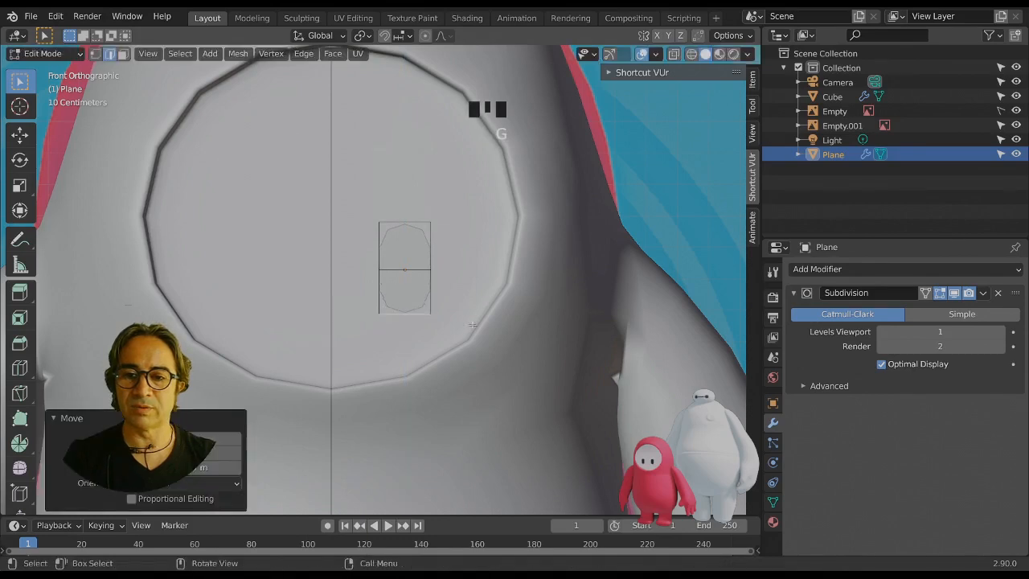
Leave mesh editing and scale the oval eye down uniformly.
key(Tab)
key(s)
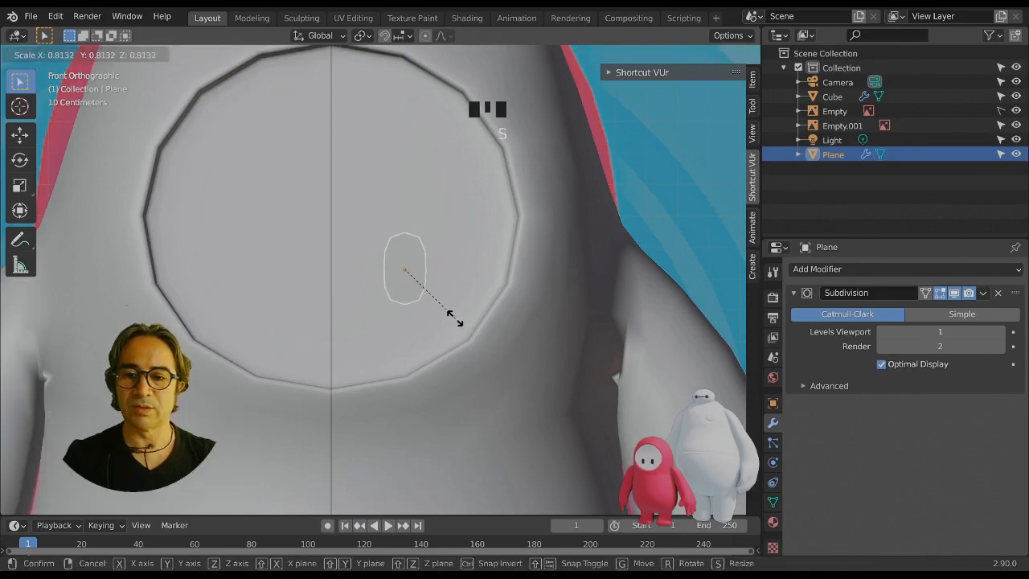
click(452, 320)
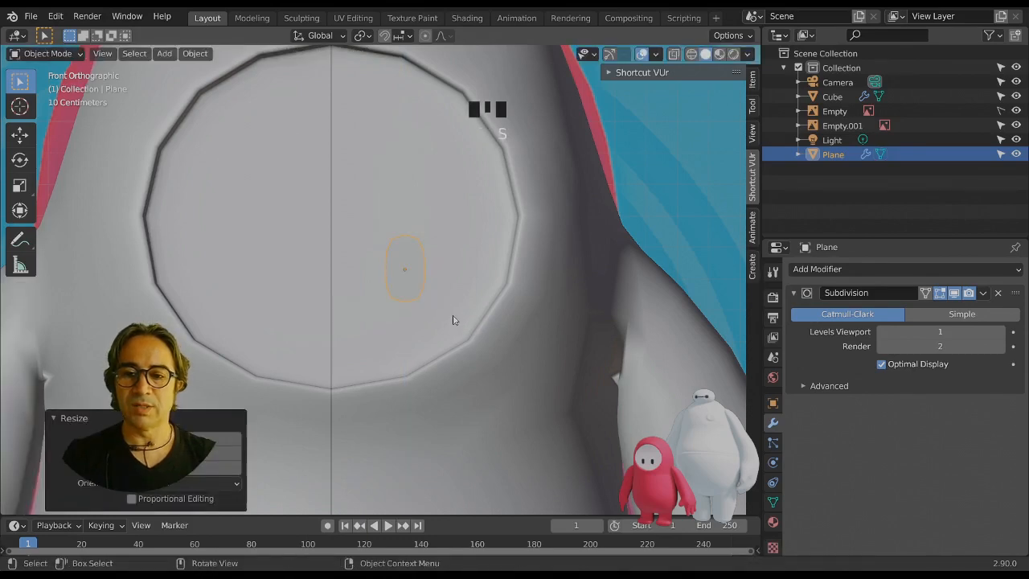
Assign a new material to the eye and set its base color to black.
click(772, 520)
click(842, 331)
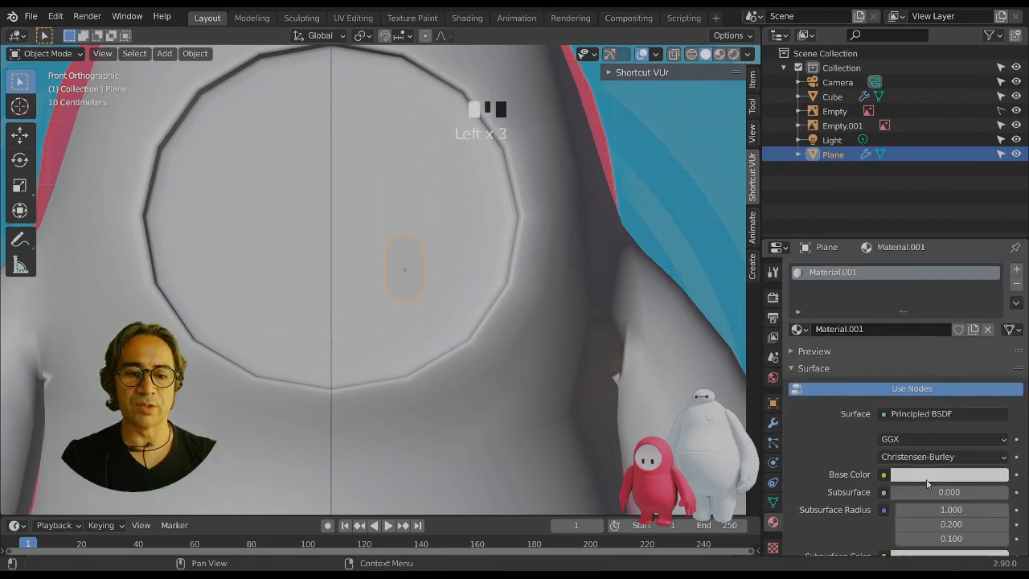
click(928, 475)
drag(995, 337, 995, 374)
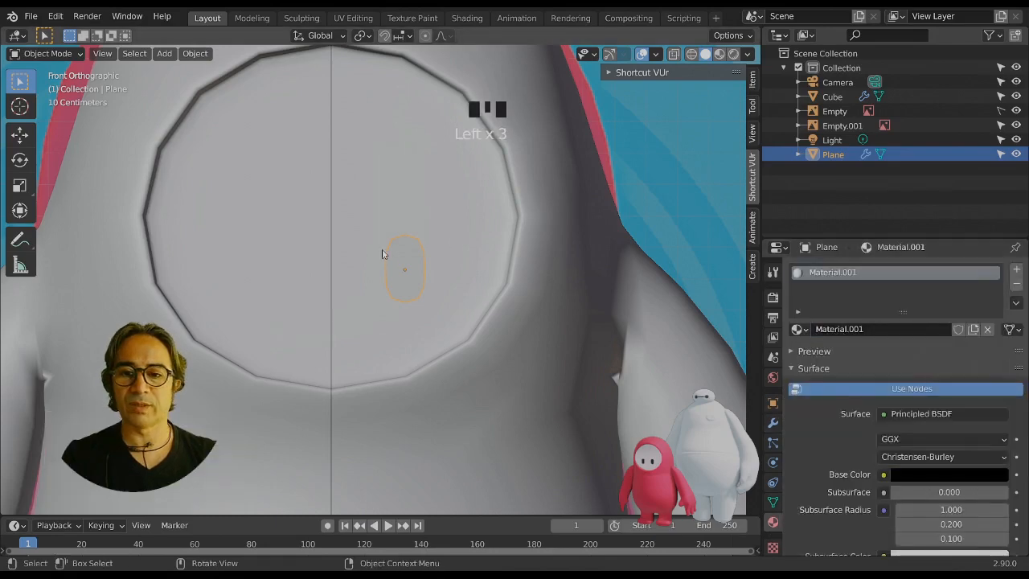
Duplicate the whole eye mesh and move the copy along X to the other eye's position, finishing in Object Mode.
scroll(384, 252, down, 2)
key(Tab)
key(Tab)
key(Tab)
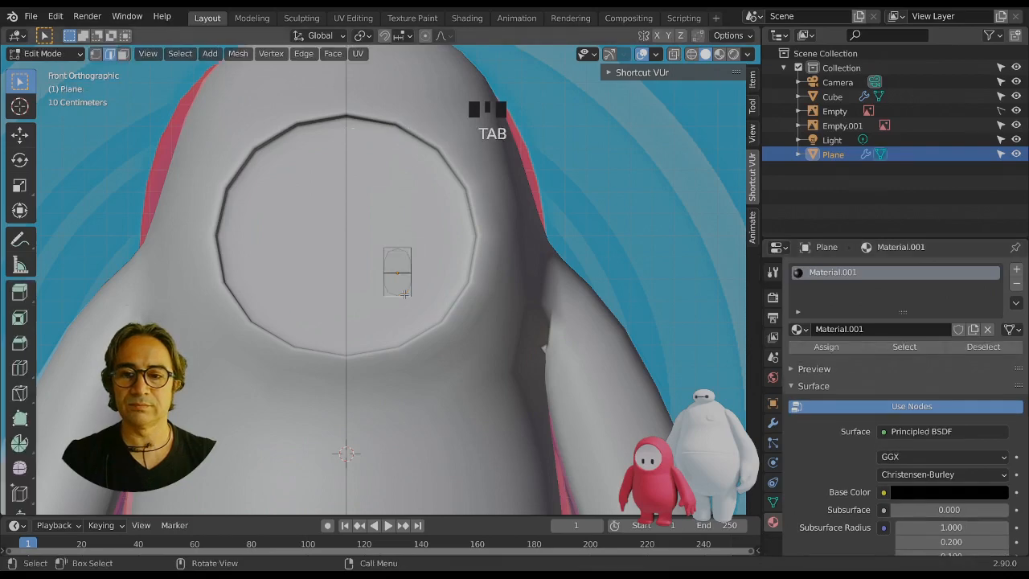
key(a)
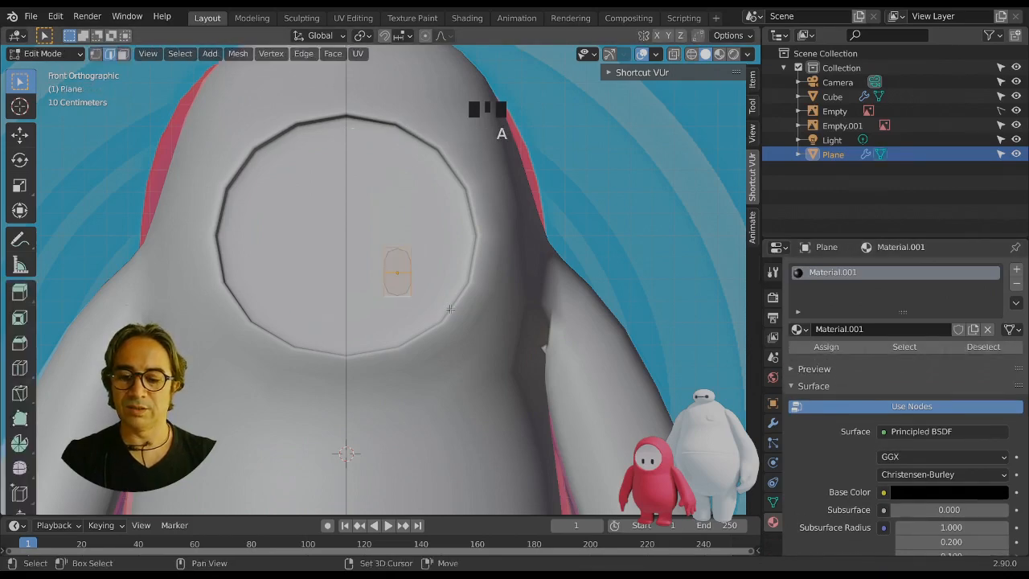
key(shift+d)
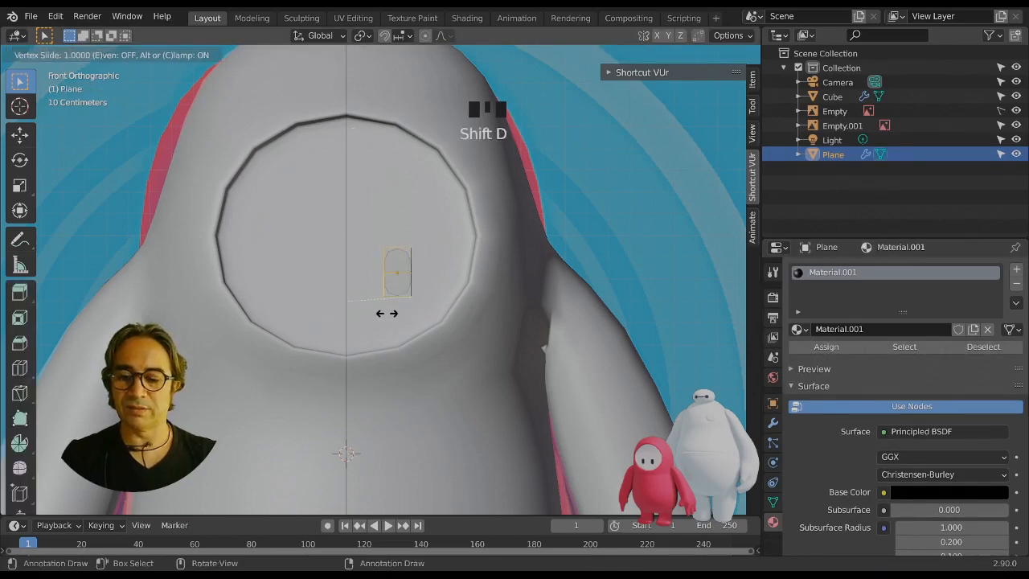
right_click(387, 313)
key(g)
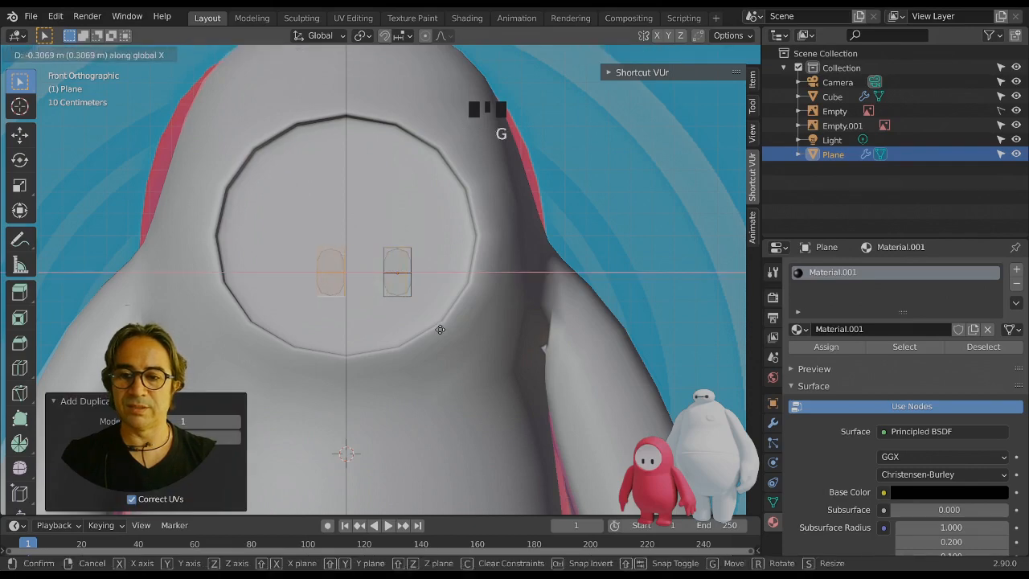
click(344, 334)
scroll(351, 339, down, 2)
middle_drag(351, 339, 363, 349)
key(Tab)
Add a Shrinkwrap modifier to the eyes with the Cube body as its target.
middle_drag(369, 303, 306, 274)
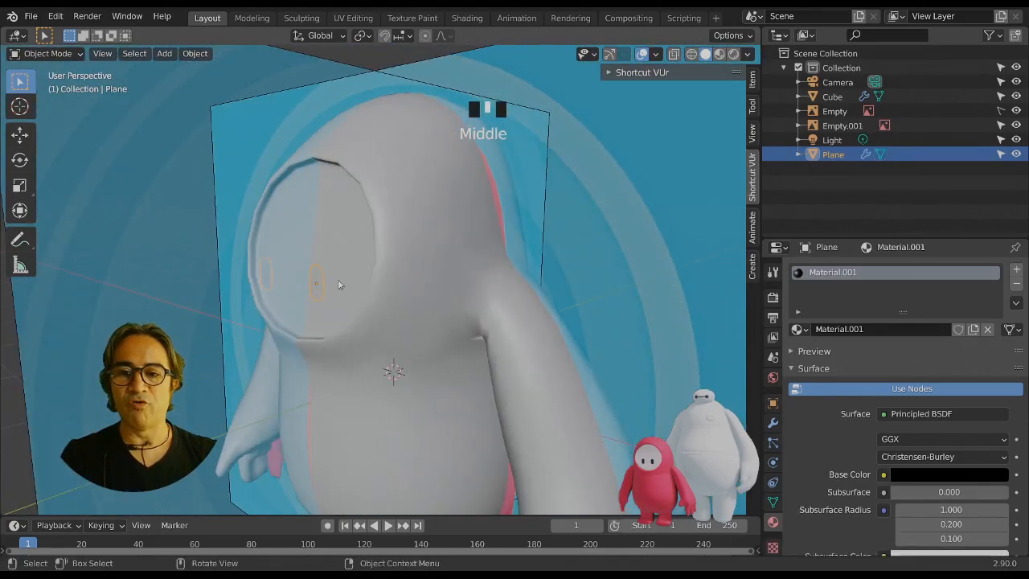
click(773, 422)
click(827, 270)
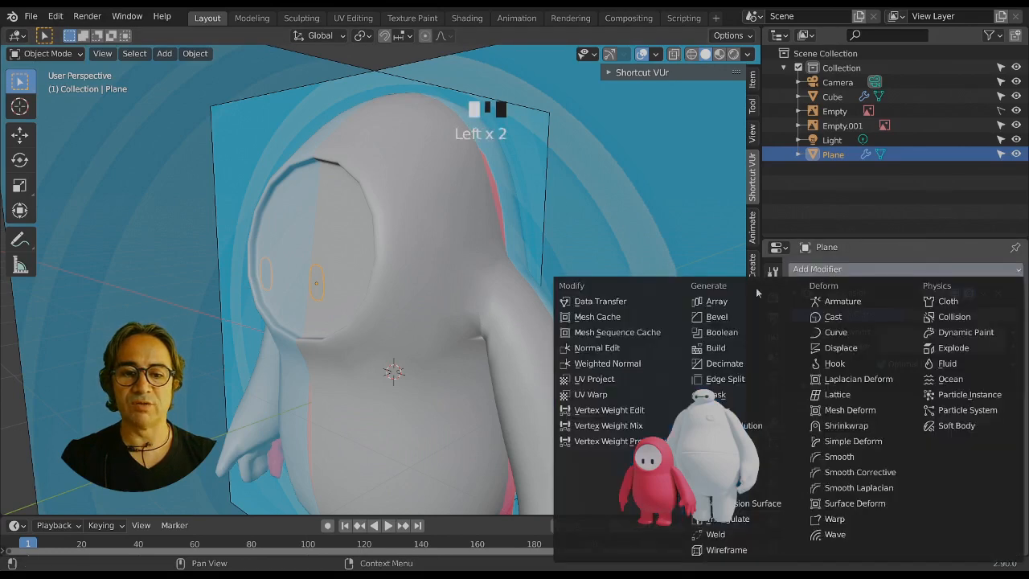
click(868, 427)
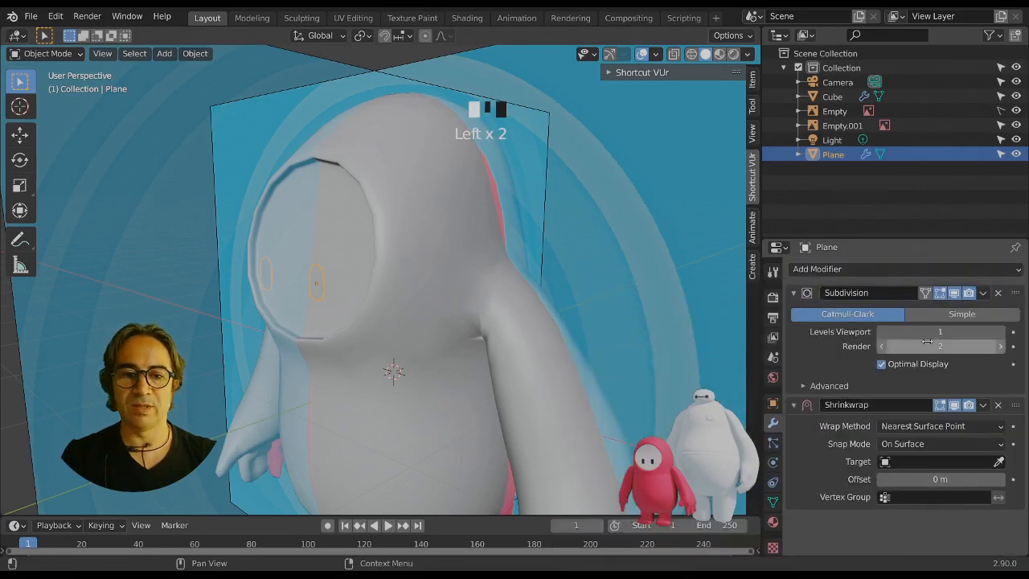
click(999, 461)
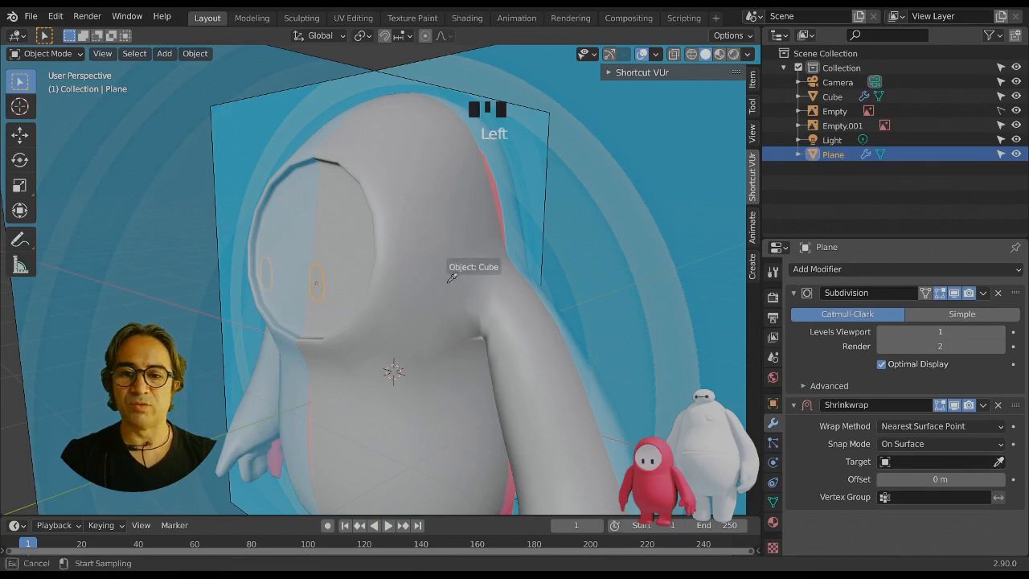
click(414, 251)
middle_drag(428, 327, 441, 345)
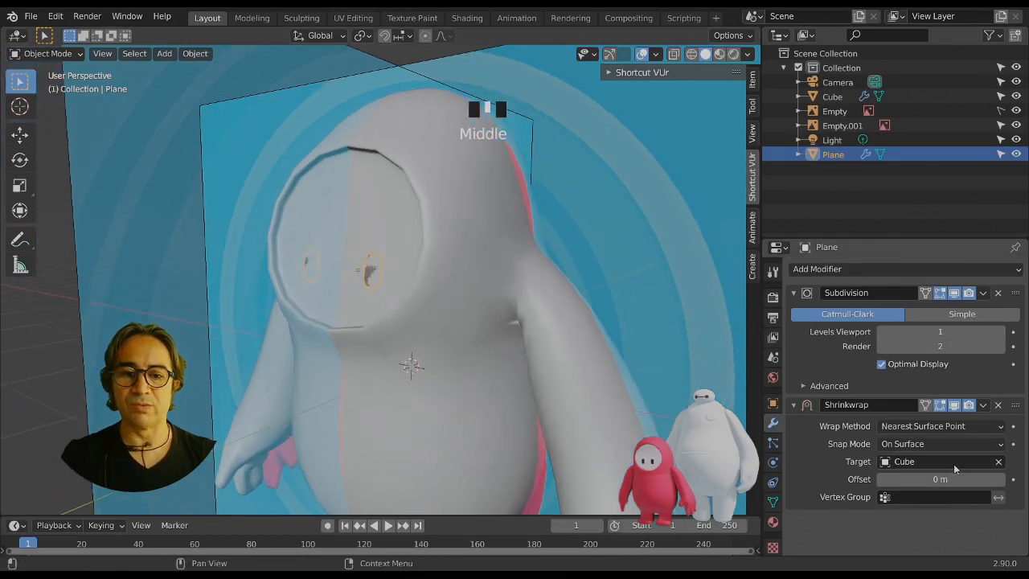
Set the Shrinkwrap offset to 0.006 m and check the black eyes in Material Preview shading.
shift+drag(958, 479, 958, 479)
scroll(490, 257, down, 2)
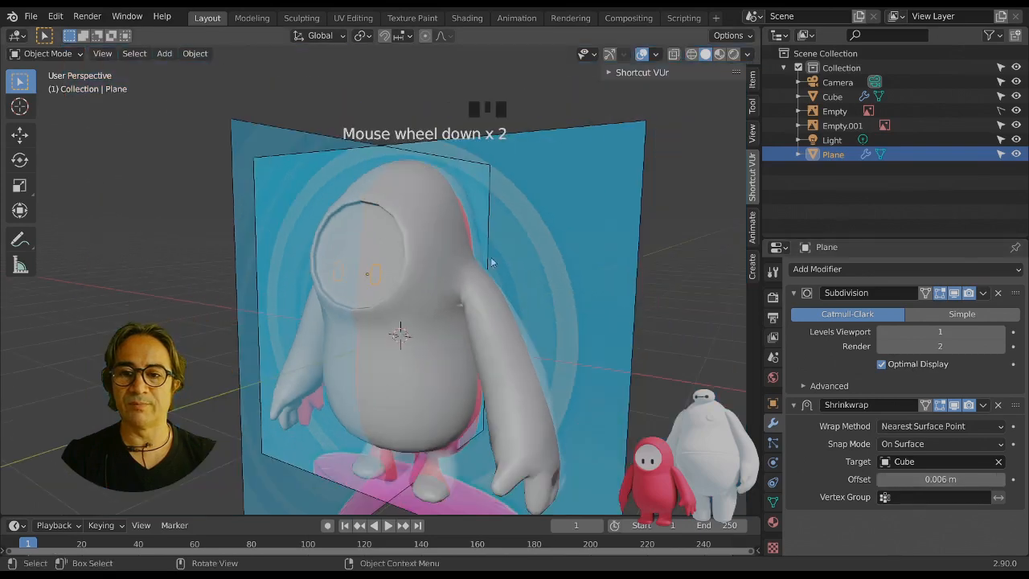
click(719, 53)
middle_drag(450, 369, 475, 388)
scroll(491, 435, down, 1)
middle_drag(490, 435, 647, 348)
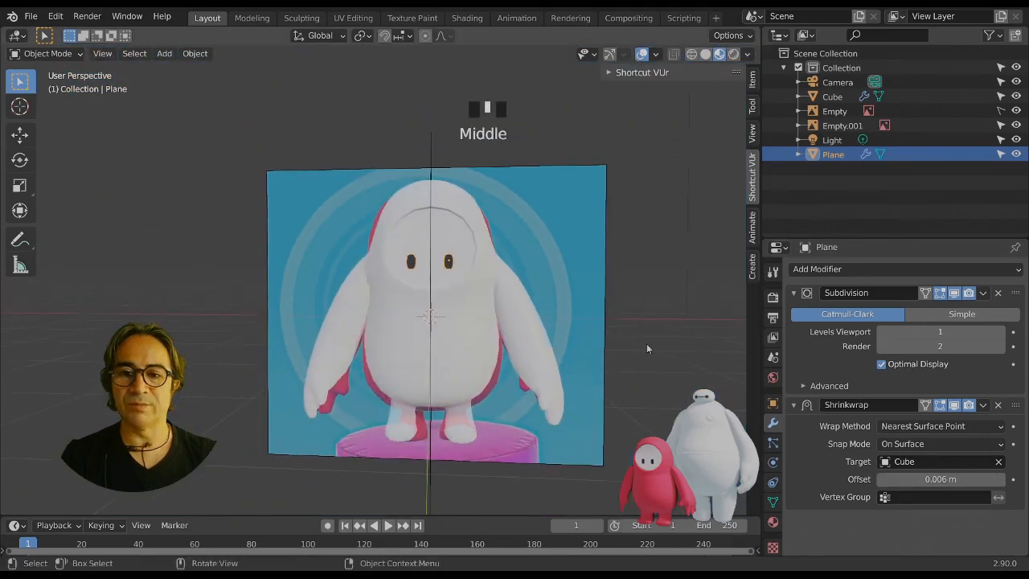
click(1001, 124)
click(1001, 139)
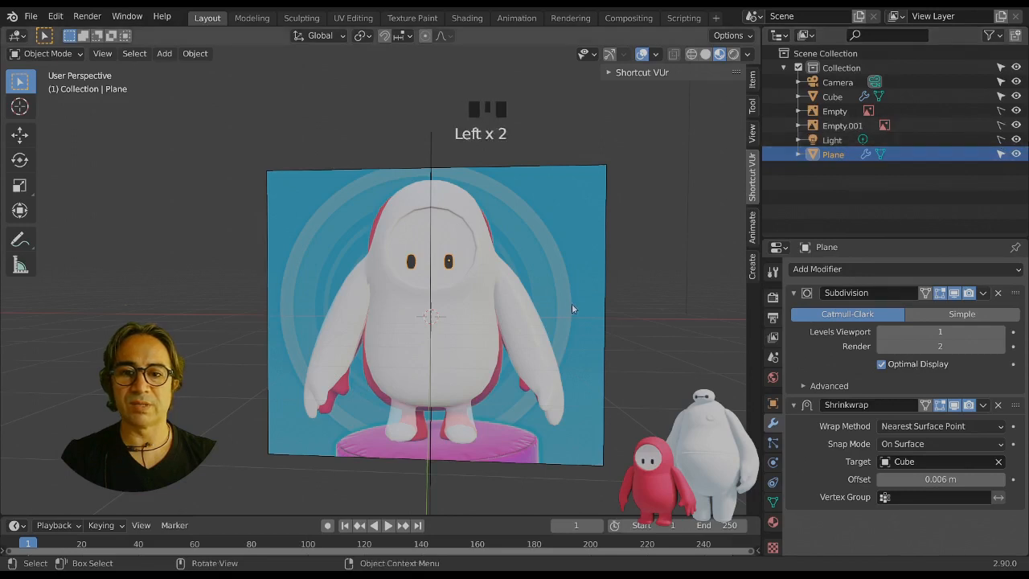
click(1000, 139)
click(1000, 125)
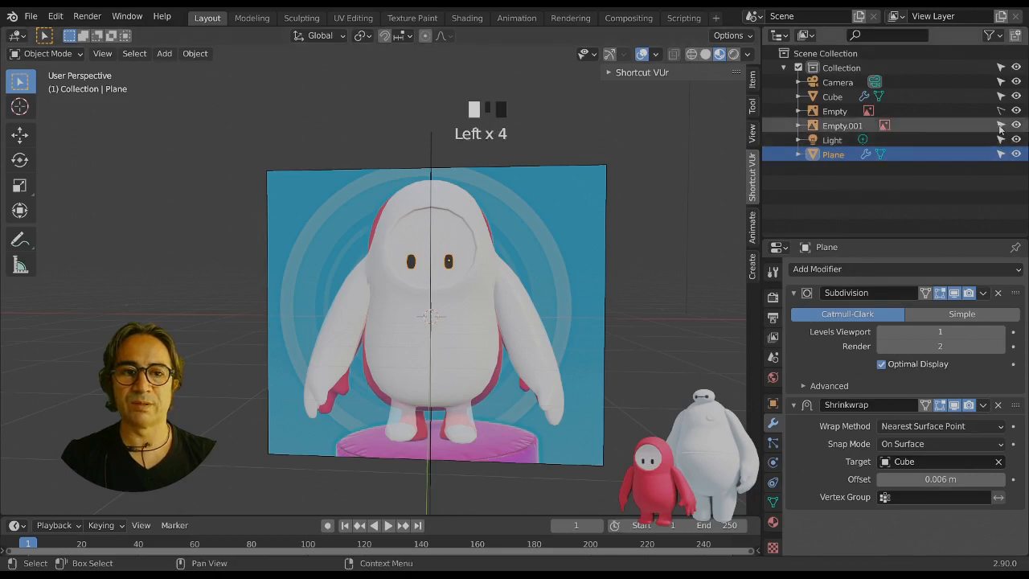
Make the front reference image selectable and move it beside the figure, to about -4.47 m in X.
click(1001, 110)
scroll(475, 410, down, 2)
click(507, 399)
middle_drag(507, 399, 555, 401)
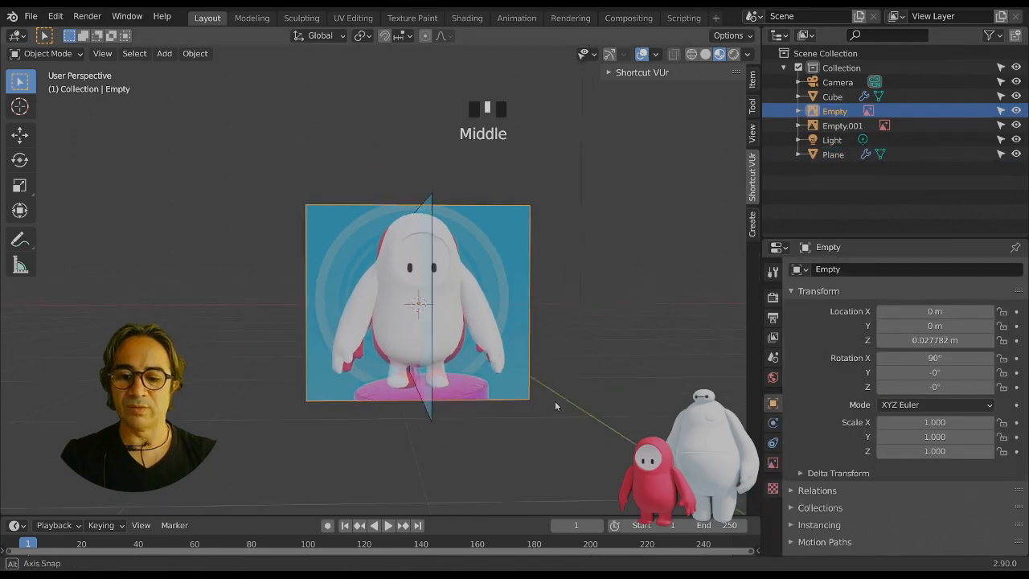
key(g)
click(358, 397)
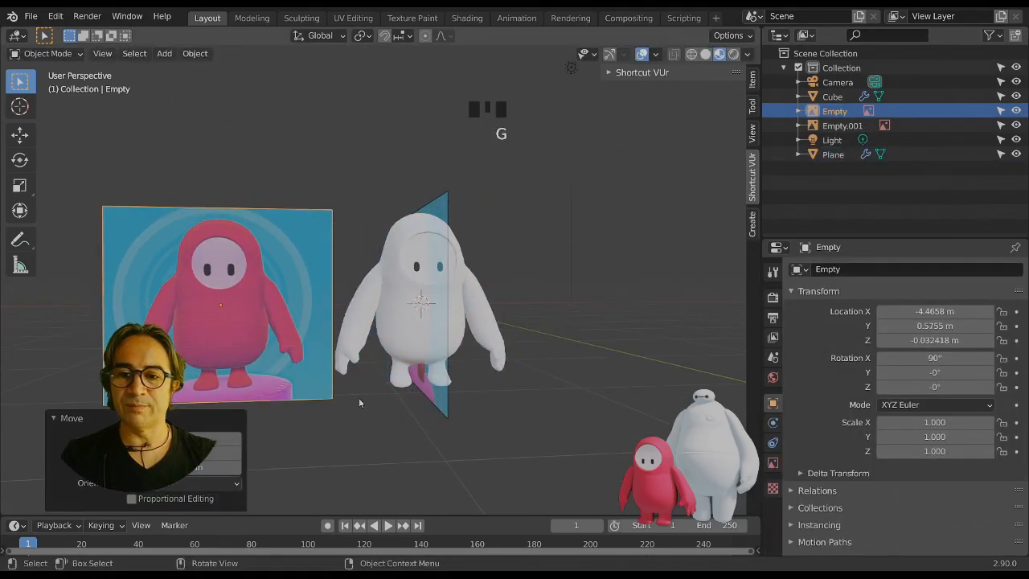
Hide the side reference image Empty.001 and disable its selection.
click(438, 203)
click(1016, 124)
click(1001, 125)
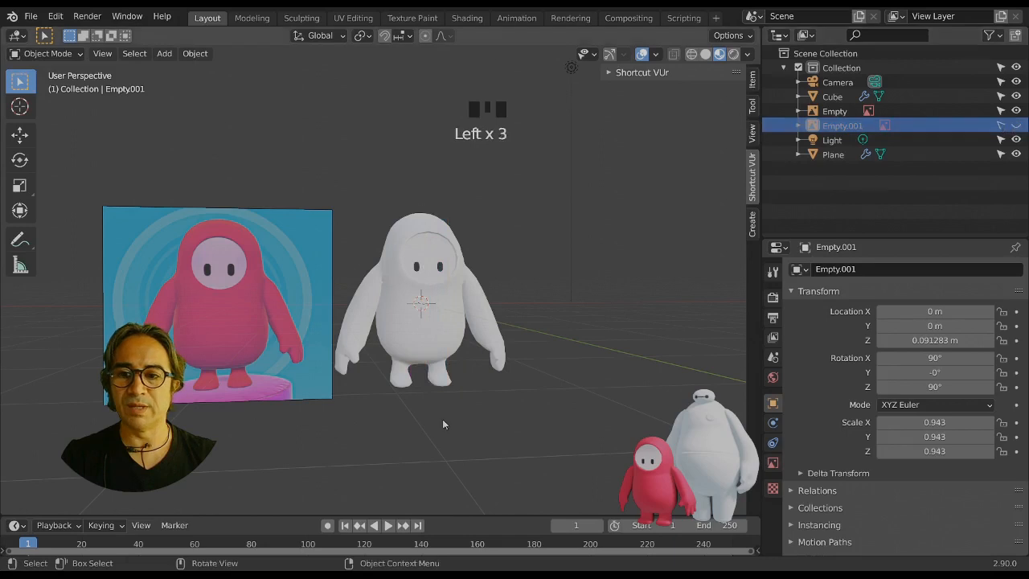
Compare the figure and its eyes with the reference image from several angles.
scroll(443, 424, up, 2)
shift+middle_drag(443, 423, 489, 394)
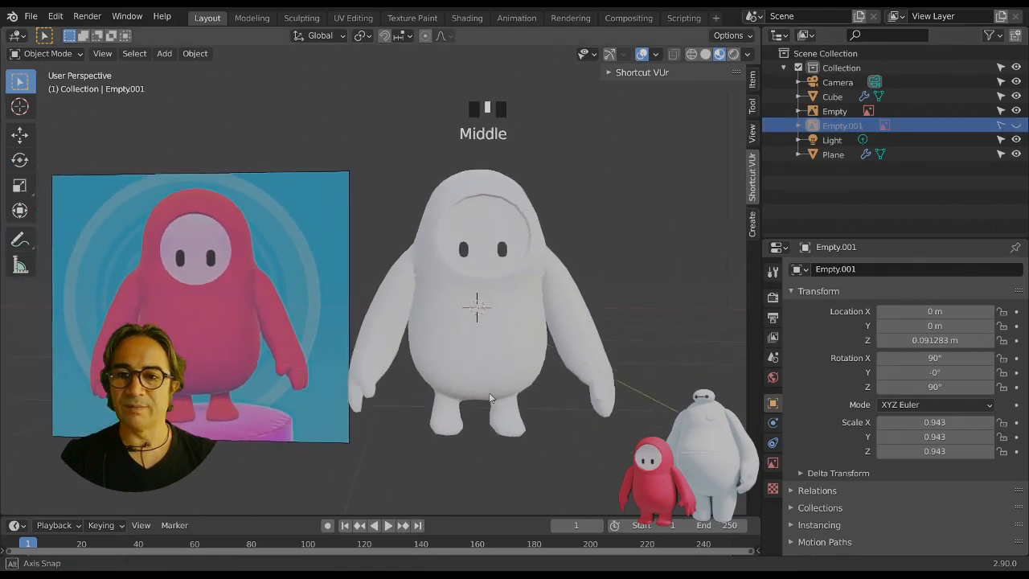
middle_drag(478, 428, 379, 200)
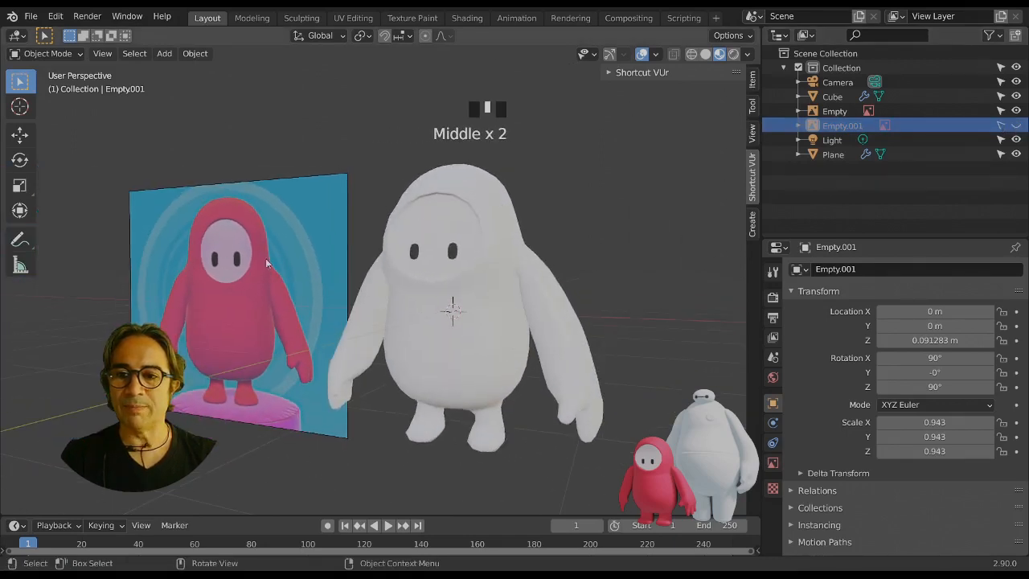
scroll(464, 265, up, 3)
middle_drag(450, 249, 424, 246)
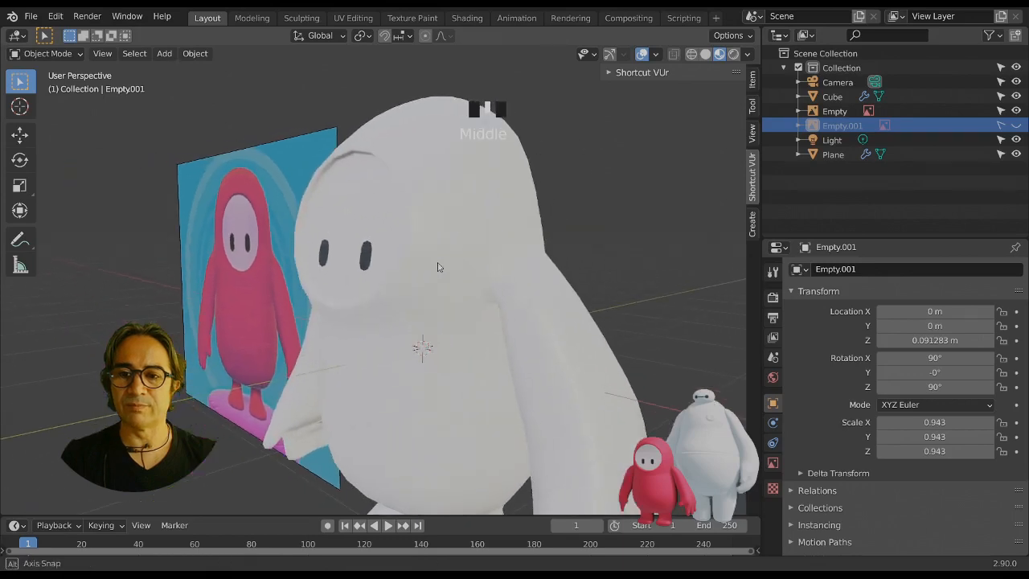
Select a face of the Cube body on the front of the head and grow the selection to cover the whole facial disc.
click(405, 222)
key(Tab)
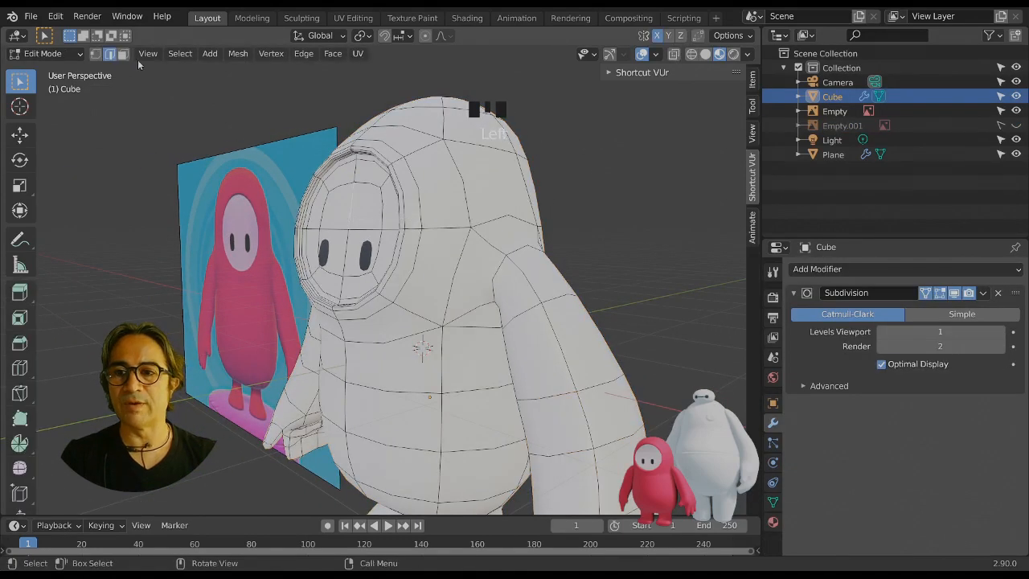
click(123, 54)
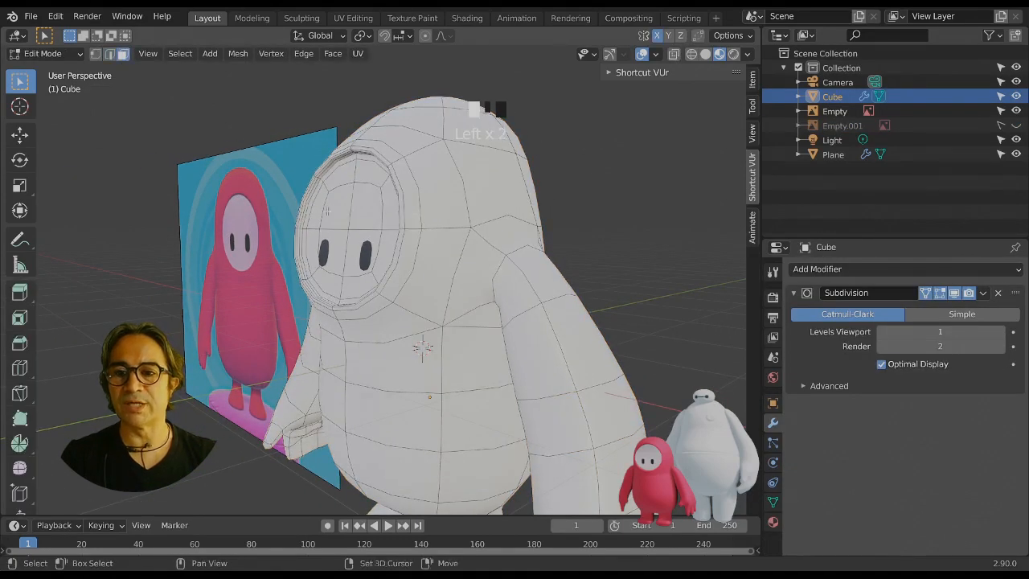
shift+click(361, 250)
key(ctrl+KP_Add)
key(ctrl+KP_Add)
key(ctrl+KP_Add)
key(ctrl+KP_Add)
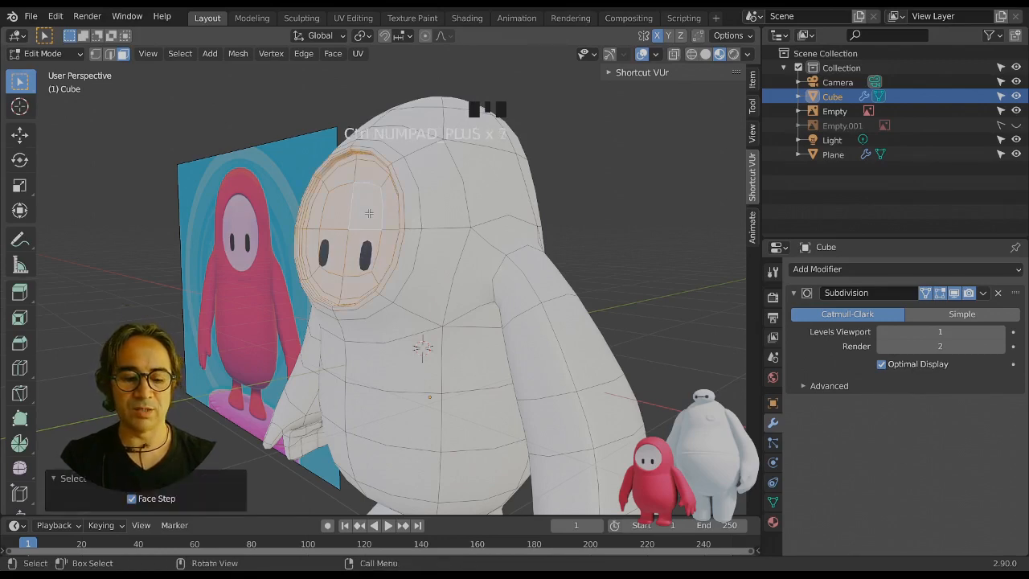
Grow the facial disc selection by one more ring and move it about 0.12 m back into the head in side view.
key(KP_3)
key(g)
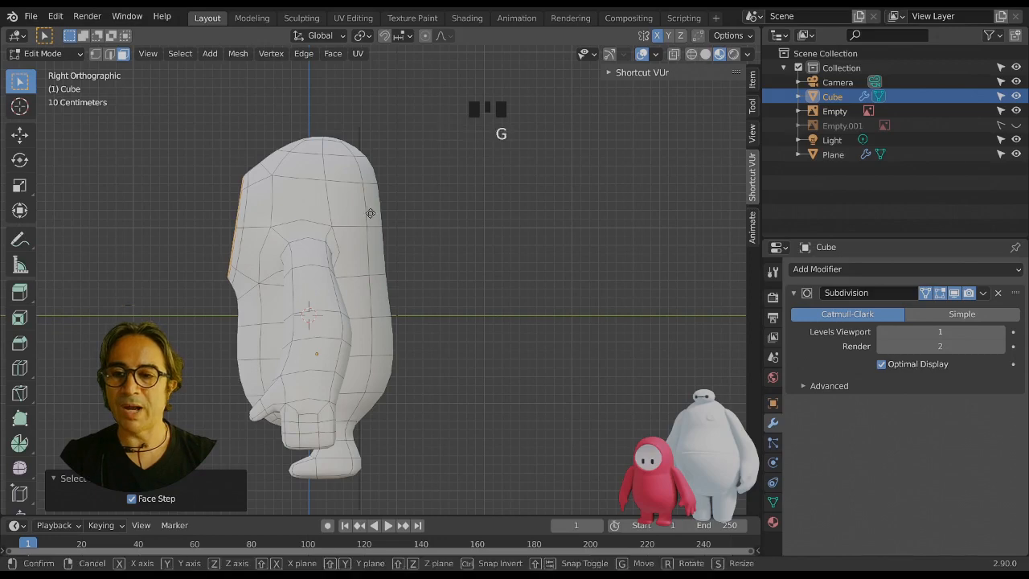
click(372, 213)
key(ctrl+KP_Add)
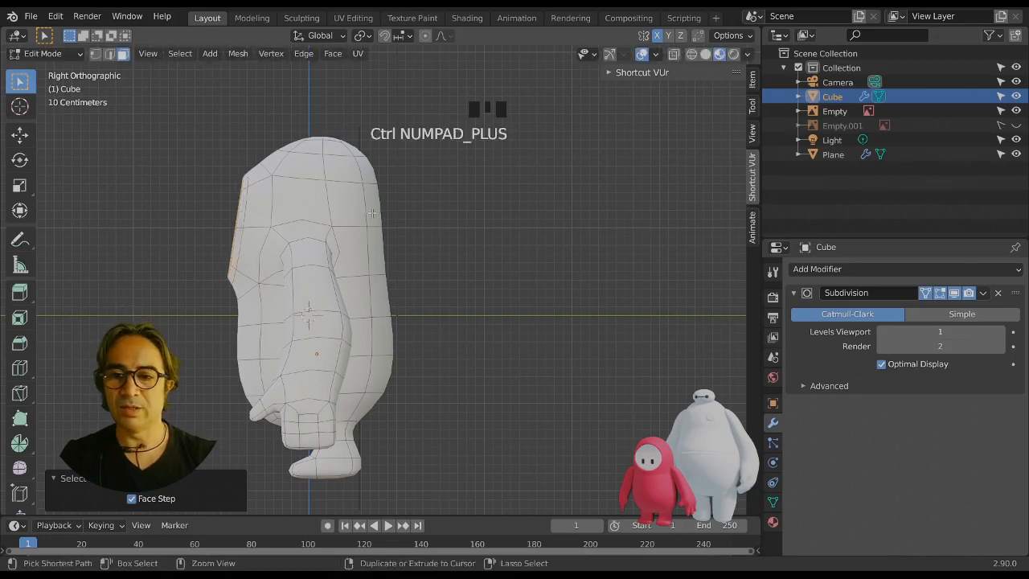
key(g)
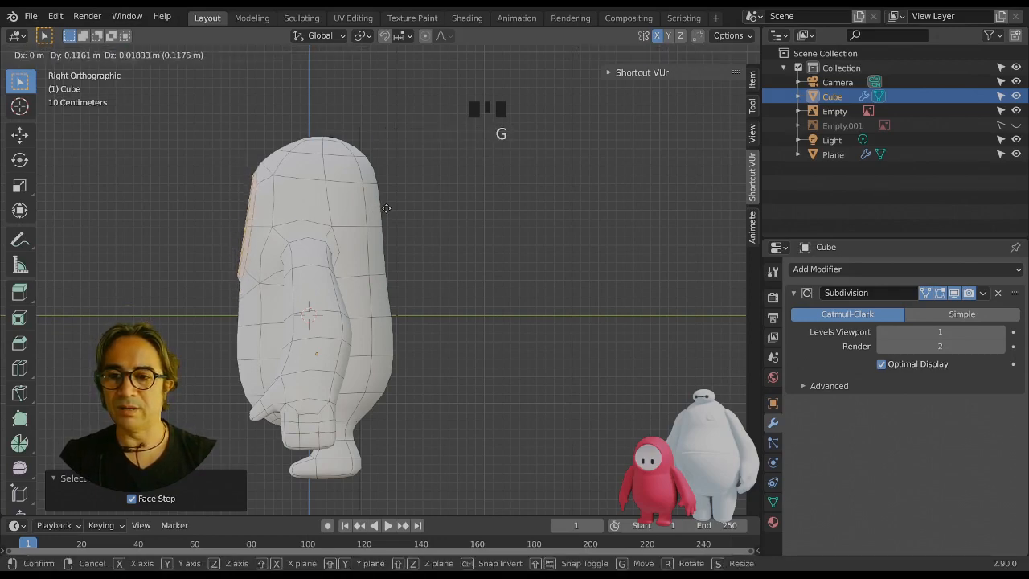
click(388, 210)
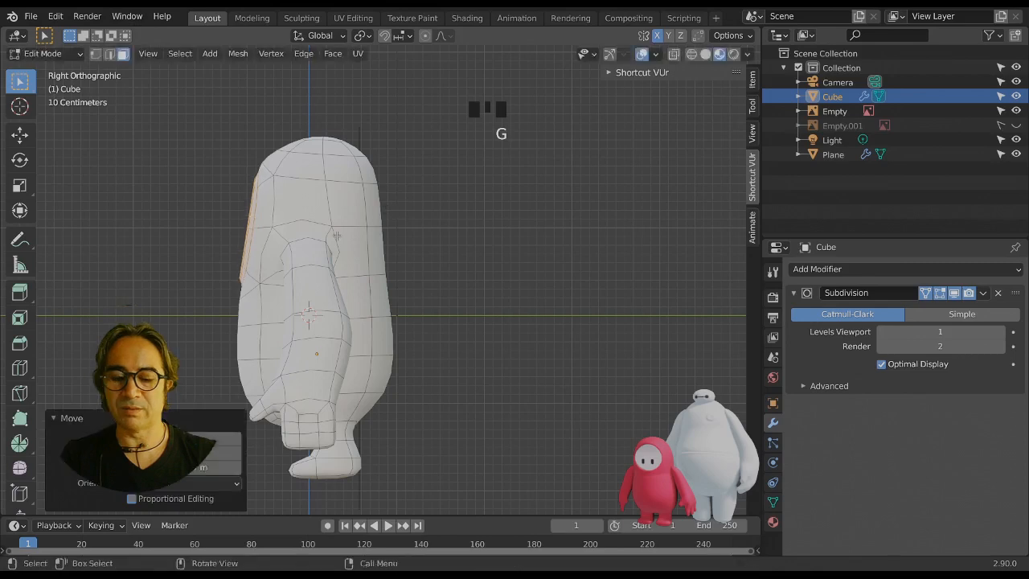
key(KP_1)
key(Tab)
scroll(539, 287, down, 2)
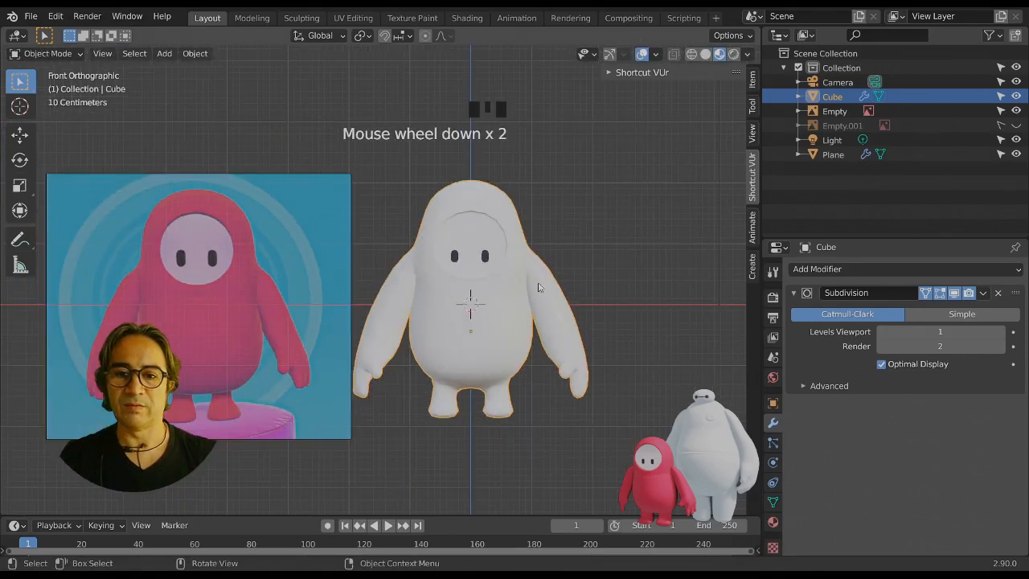
scroll(542, 295, up, 1)
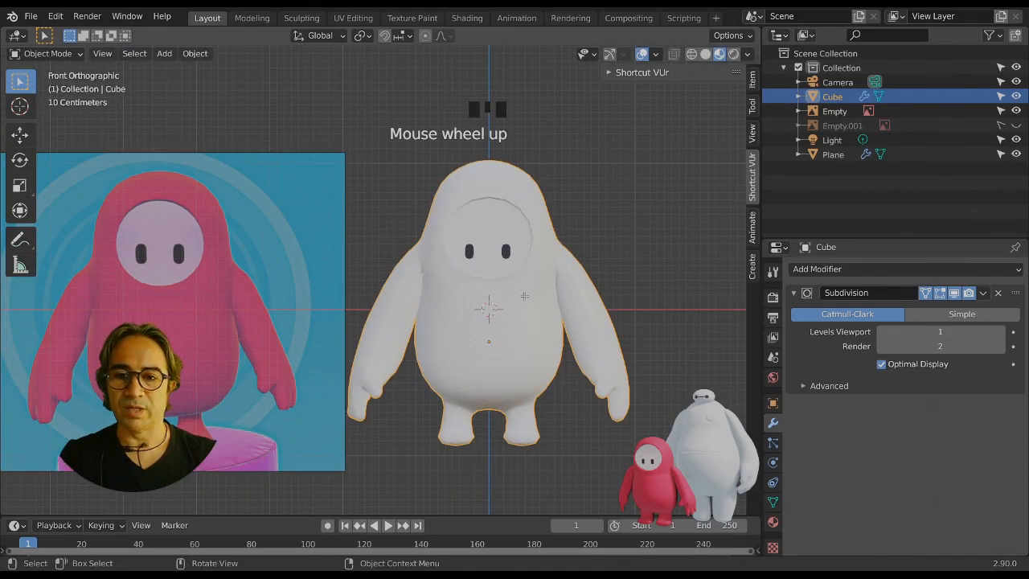
key(Tab)
key(r)
key(r)
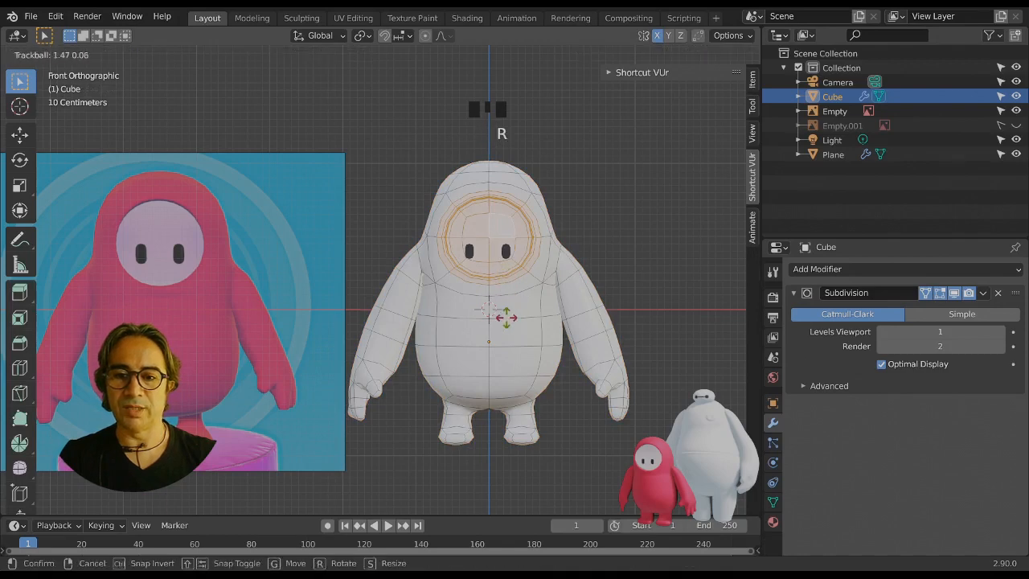
click(509, 328)
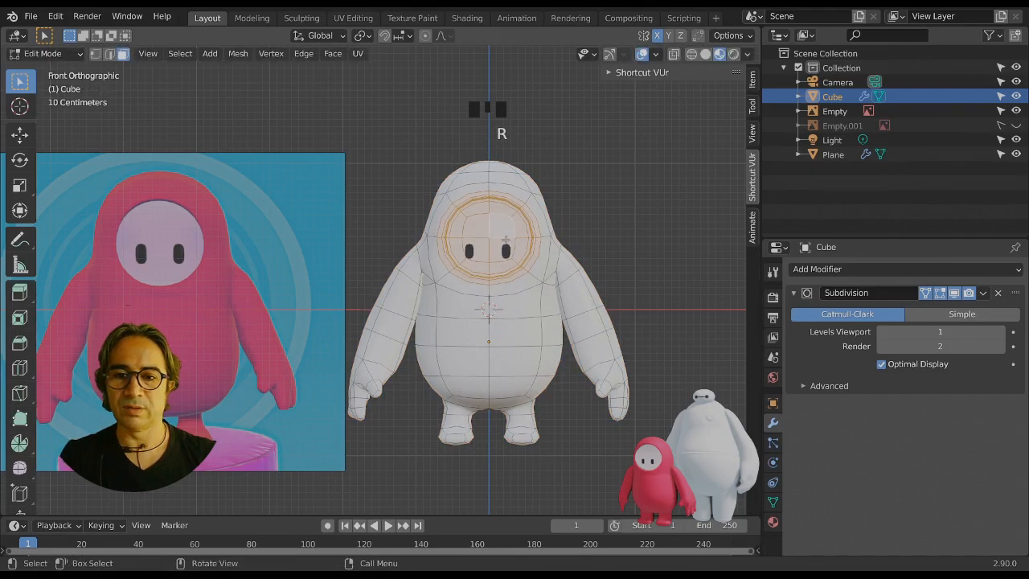
key(r)
key(r)
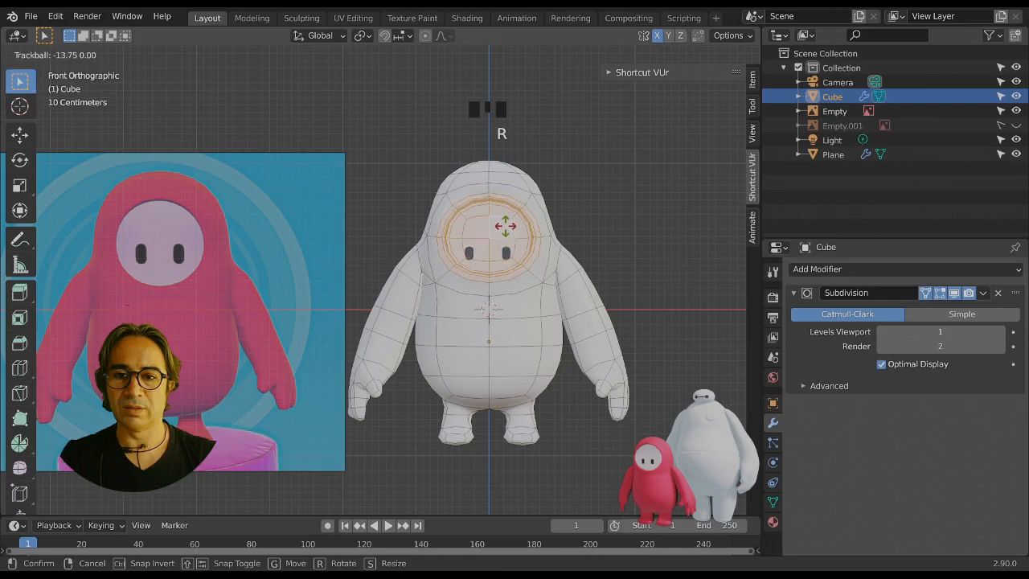
click(566, 274)
Rotate the facial disc to a more upright angle in side view and shift it by about 0.03 m.
key(KP_3)
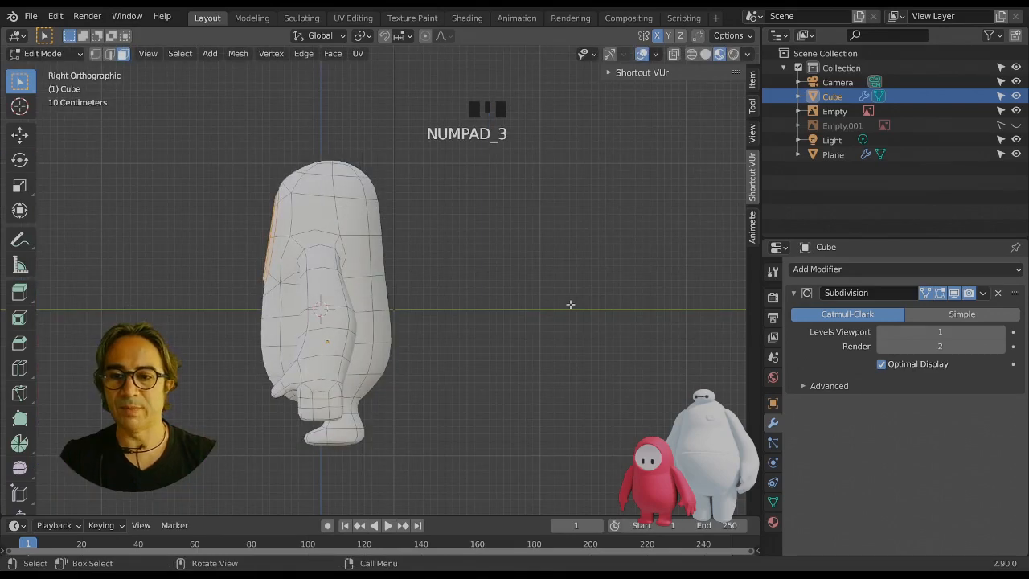
key(r)
click(571, 293)
key(g)
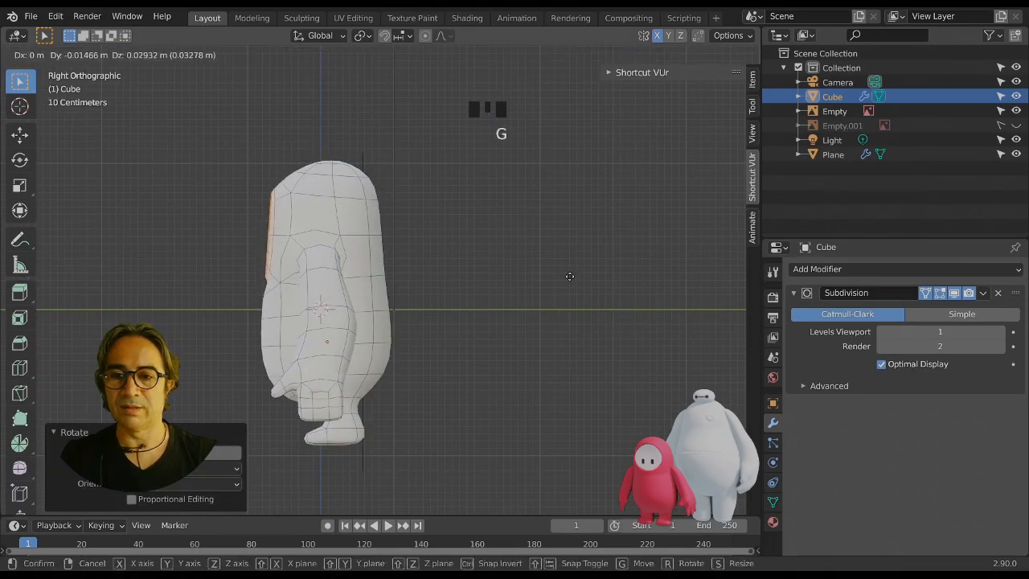
click(569, 276)
key(KP_1)
key(Tab)
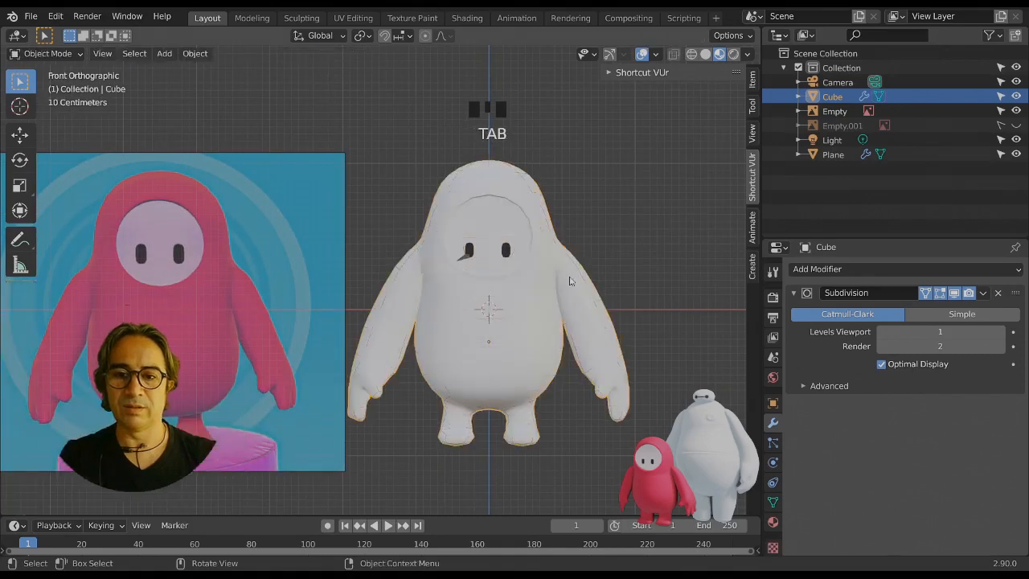
Move the eyes slightly along Z so they wrap cleanly onto the face.
scroll(577, 275, up, 3)
click(599, 245)
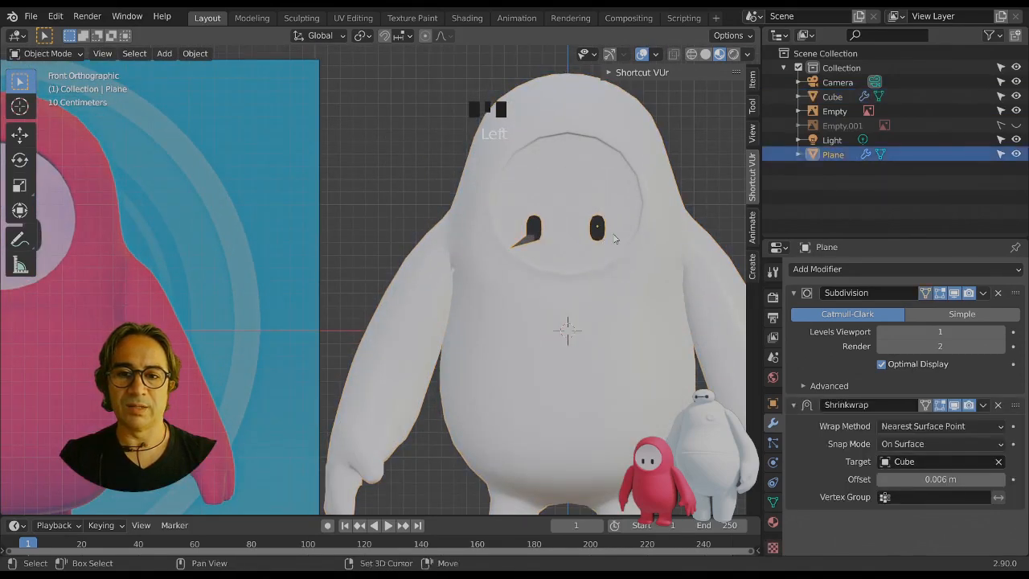
key(g)
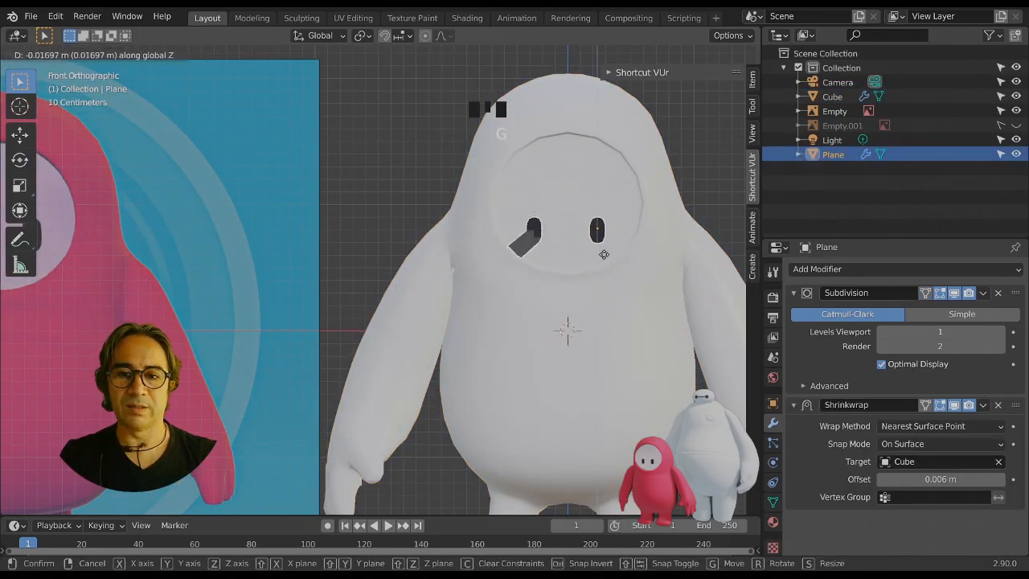
click(604, 244)
middle_drag(727, 360, 716, 306)
scroll(642, 312, down, 2)
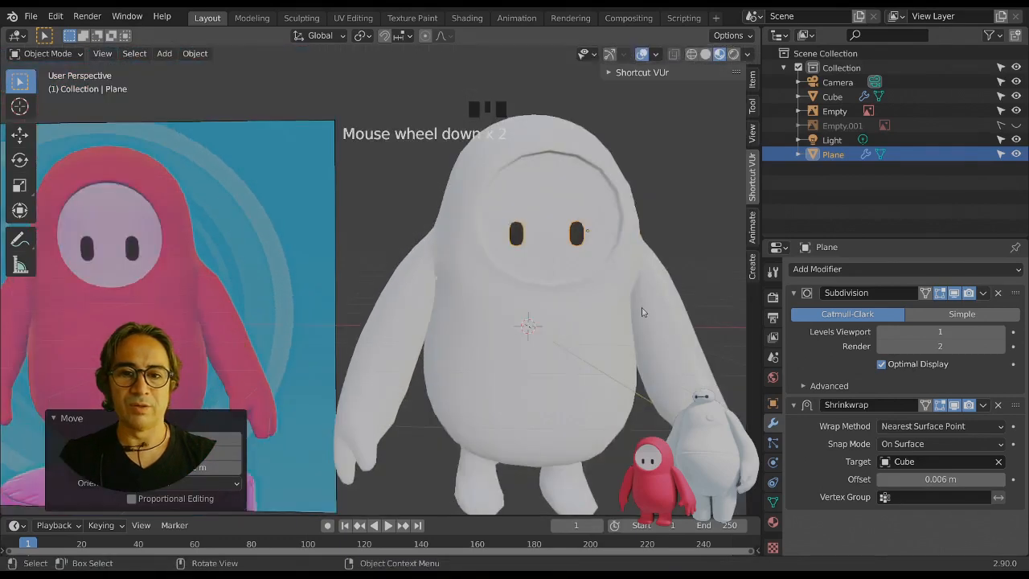
scroll(585, 296, down, 1)
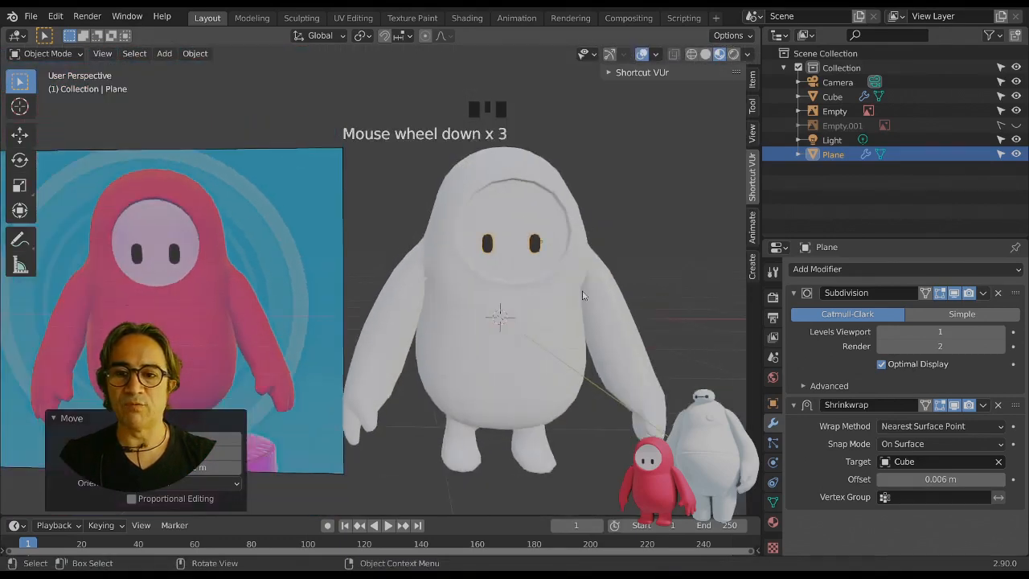
Scale the eye mesh along X to about 0.87 and move it about 0.08 m along X to reduce the eye spacing.
middle_drag(563, 302, 561, 306)
key(Tab)
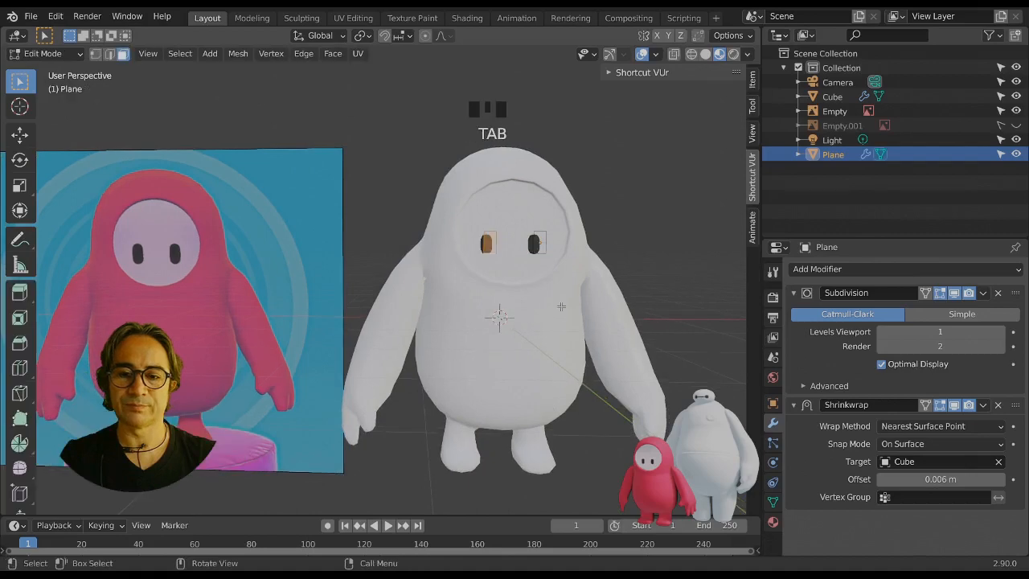
key(s)
key(x)
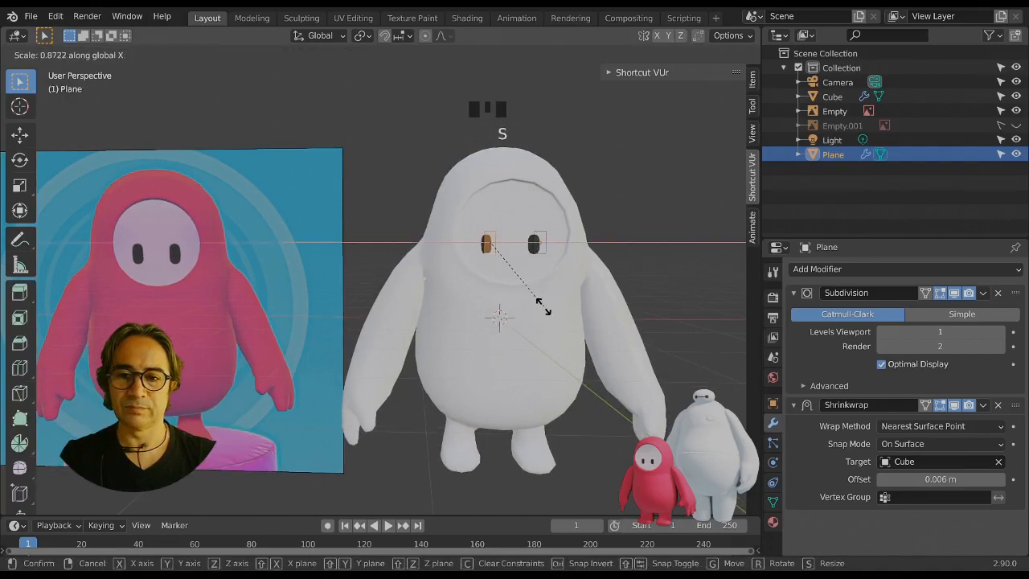
click(543, 306)
key(g)
key(x)
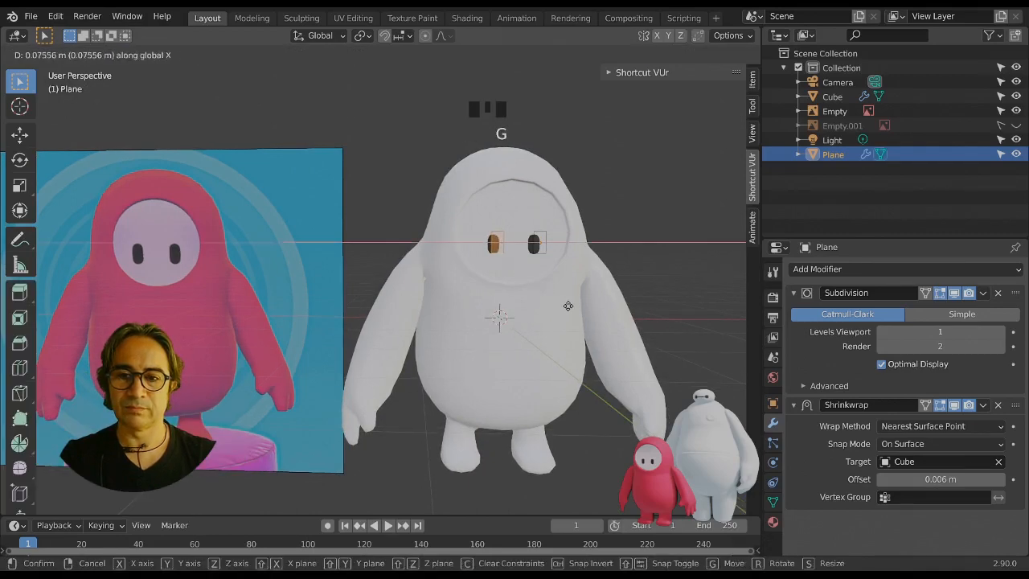
click(569, 308)
key(Tab)
key(g)
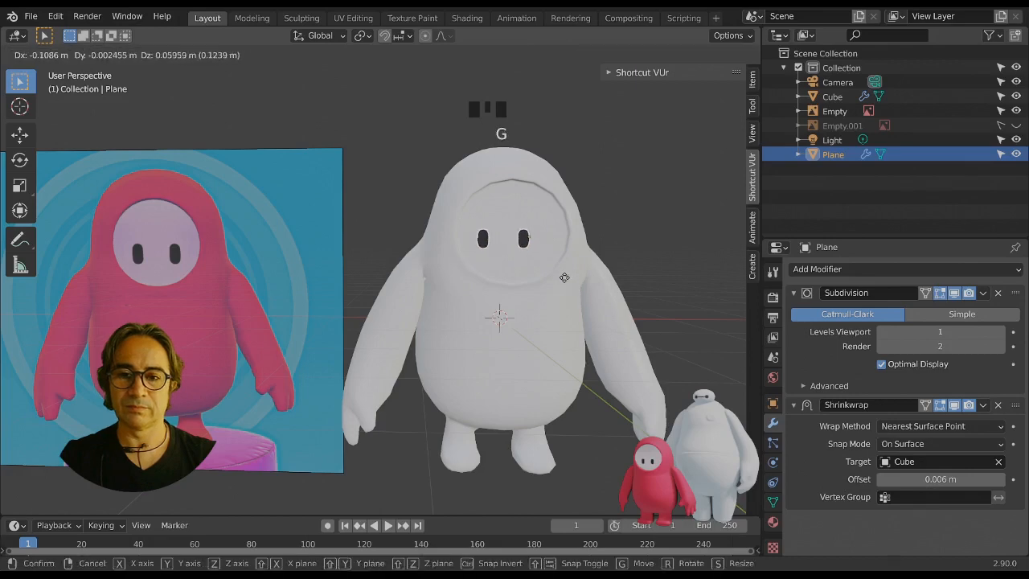
right_click(565, 282)
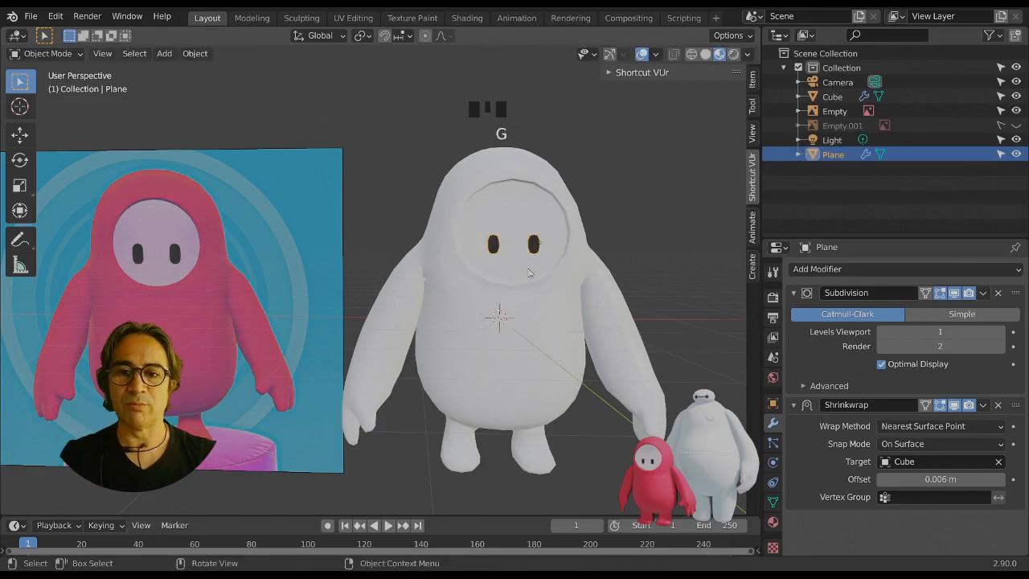
scroll(424, 364, down, 2)
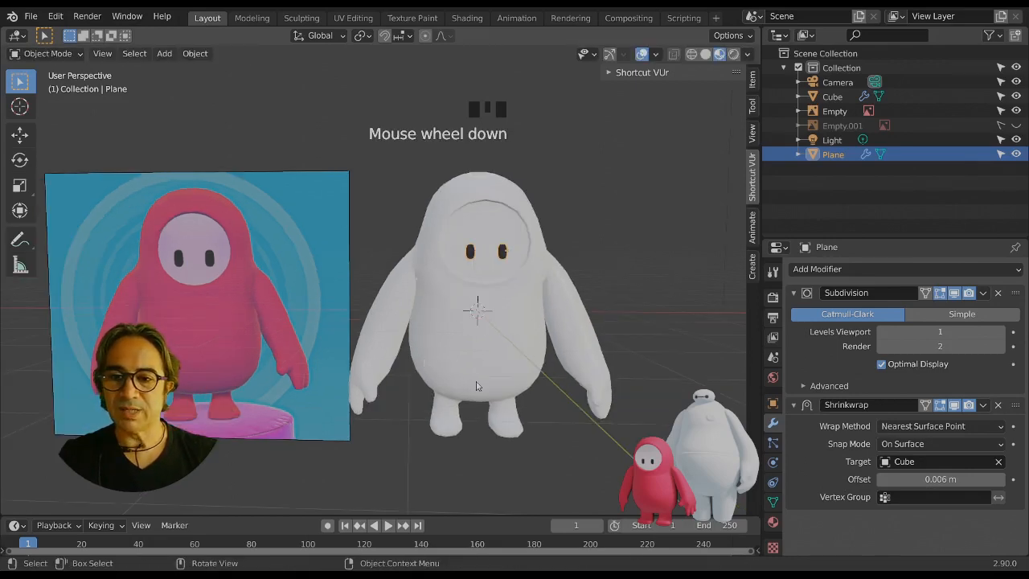
middle_drag(424, 363, 451, 377)
key(Tab)
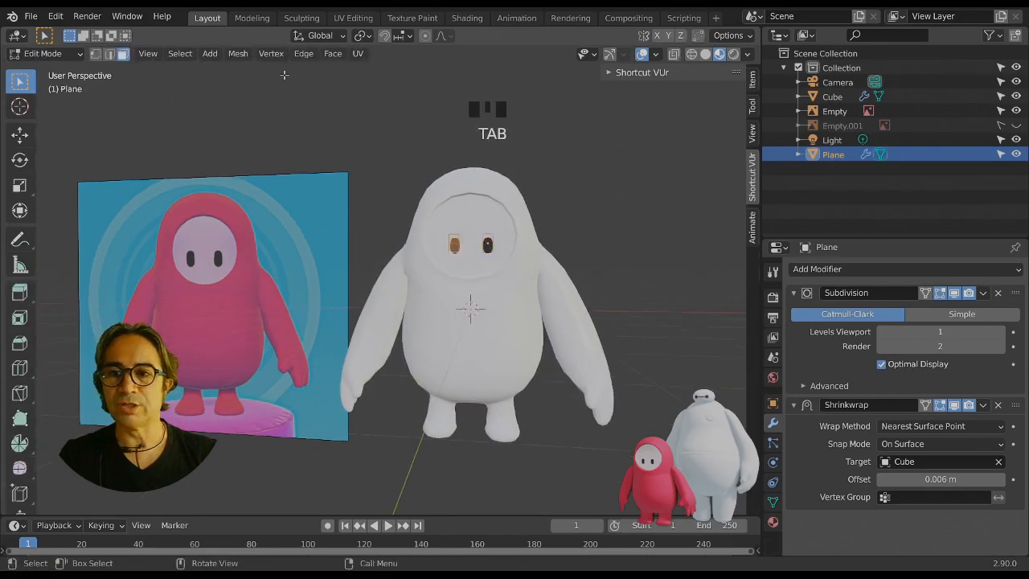
key(Tab)
Edit the Cube body and shrink its facial disc selection by one ring.
click(482, 220)
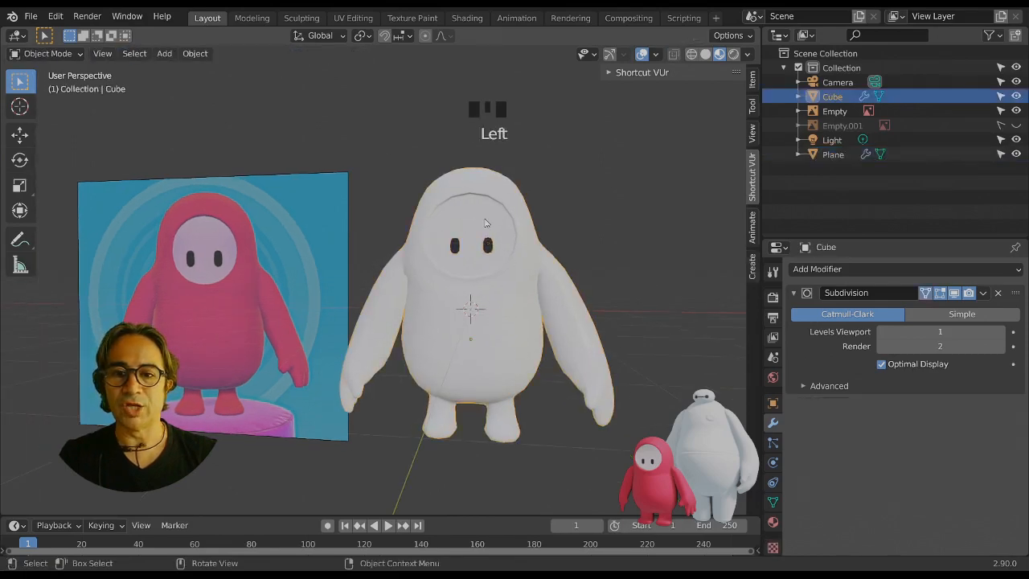
key(Tab)
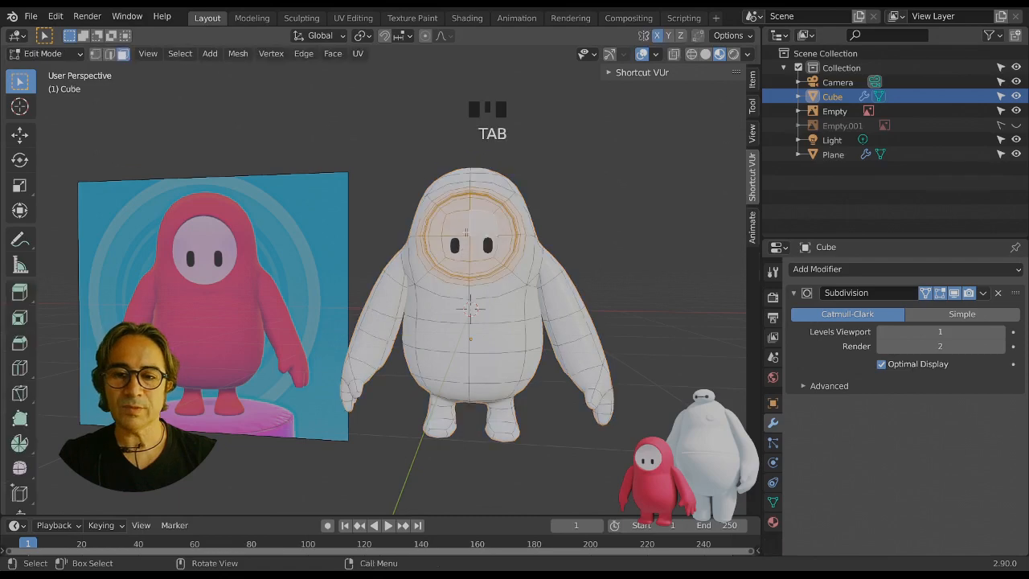
key(ctrl+KP_Subtract)
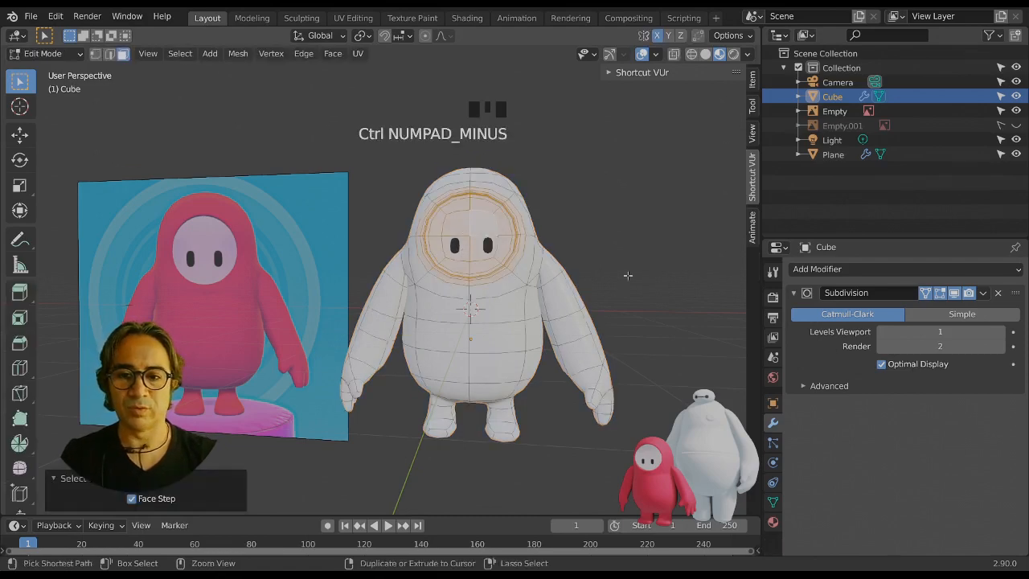
Add a second material slot to the body with a new material named visage.
click(776, 519)
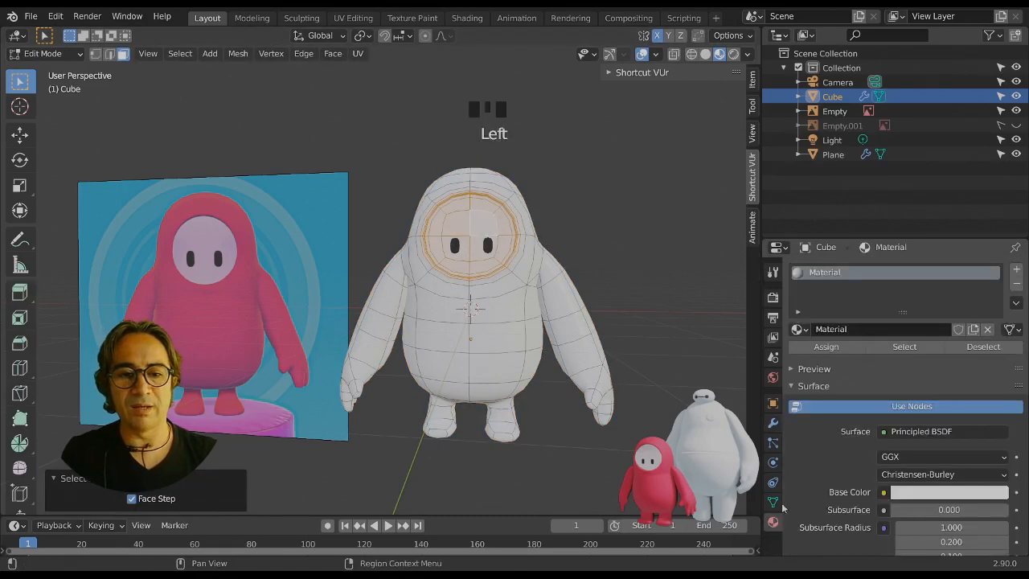
click(1015, 274)
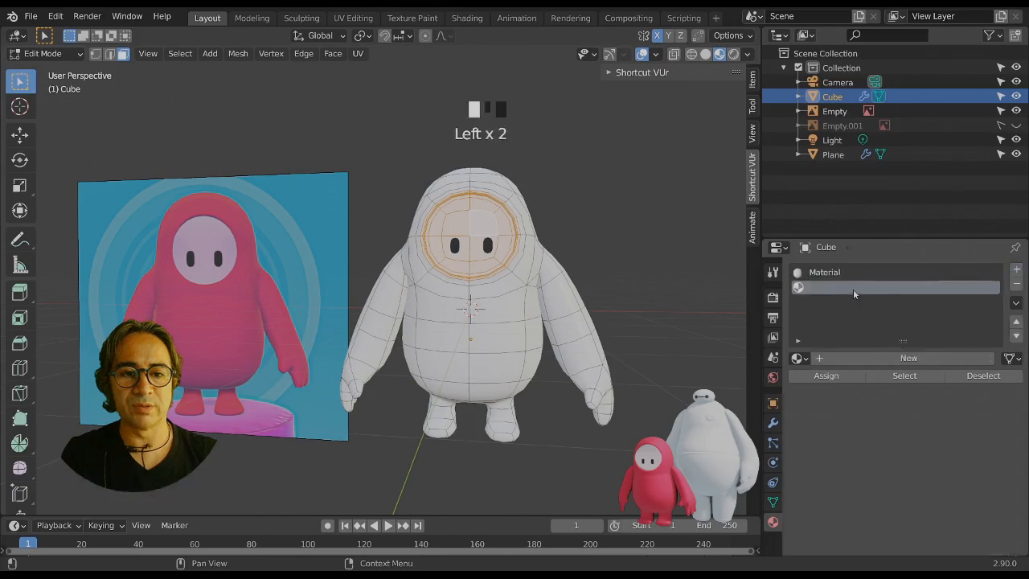
click(842, 284)
click(863, 356)
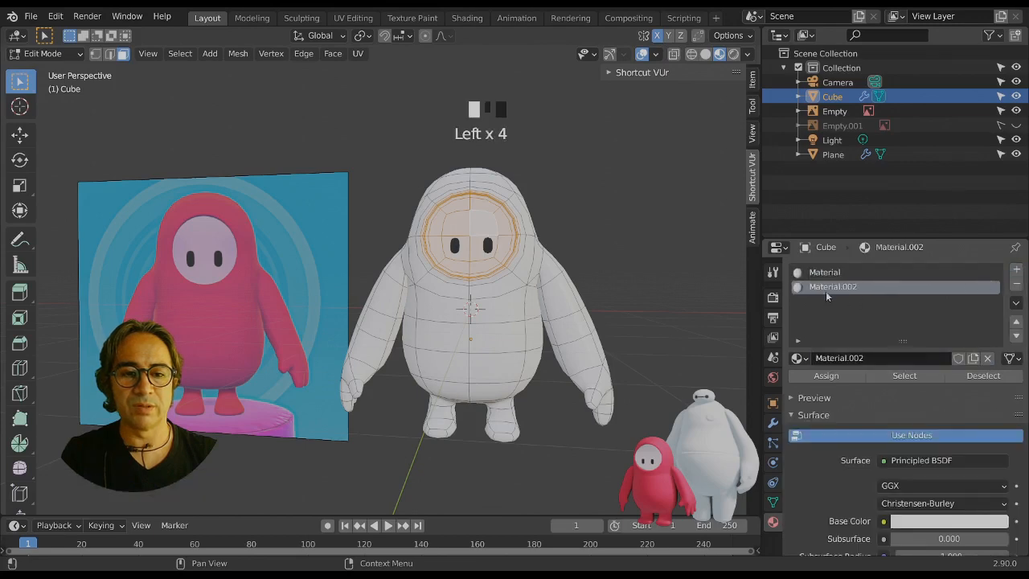
click(842, 358)
text(visag)
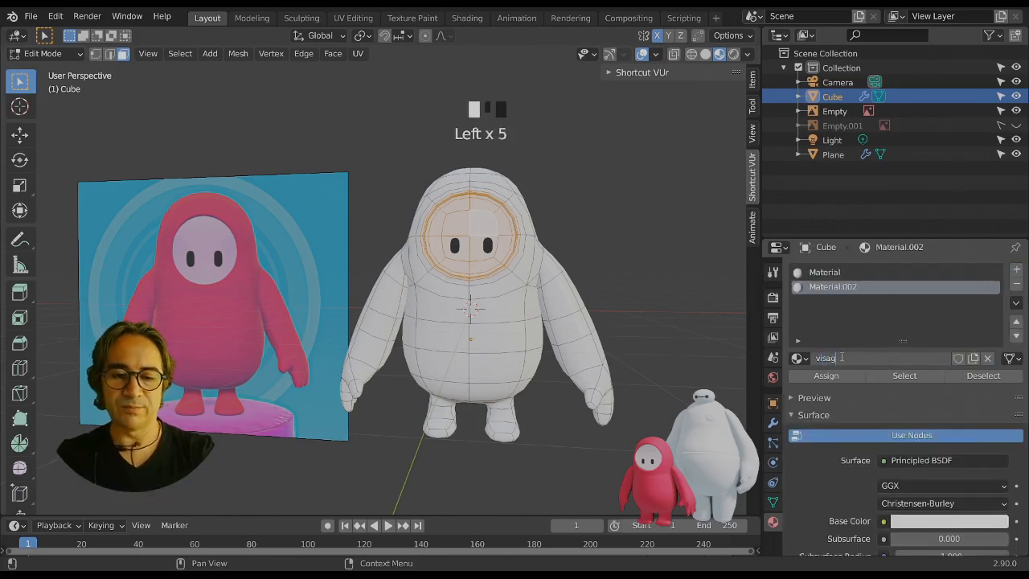
text(e)
key(Return)
Sample the pale pink face of the reference image as the visage material's base color.
click(948, 521)
click(992, 460)
click(213, 229)
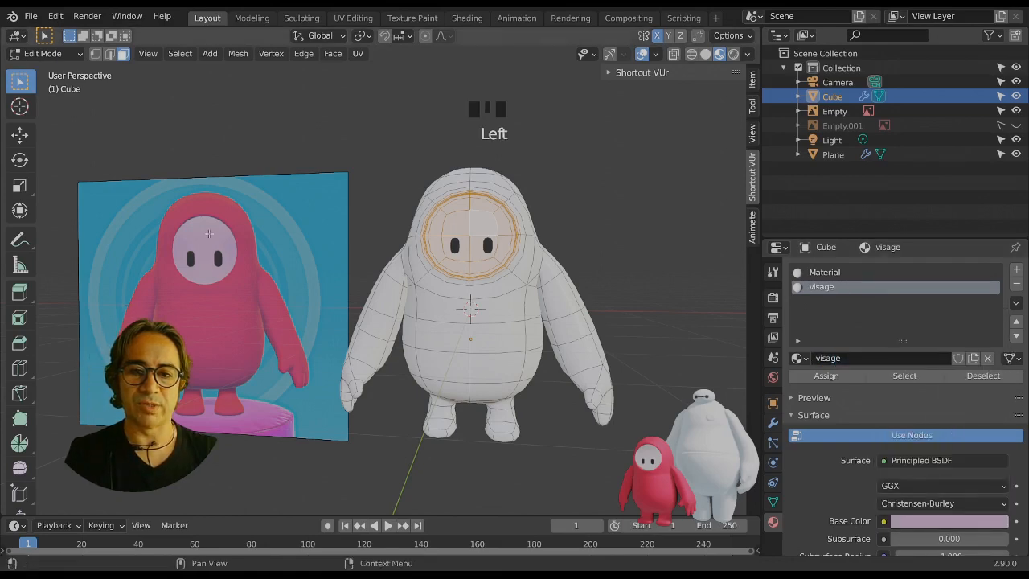
scroll(930, 435, down, 2)
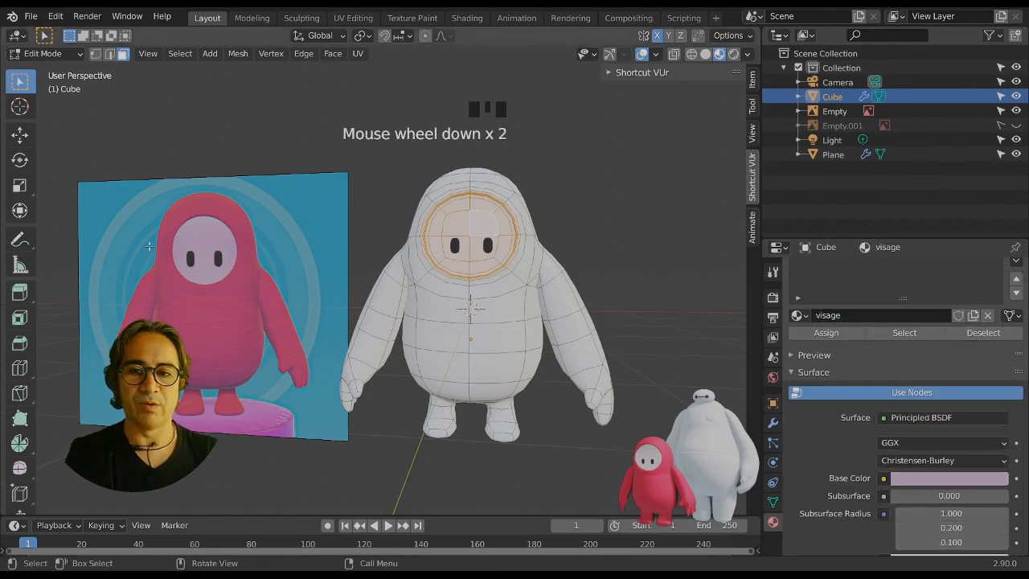
Brighten the visage material's base color to a lighter pale pink.
scroll(911, 448, down, 3)
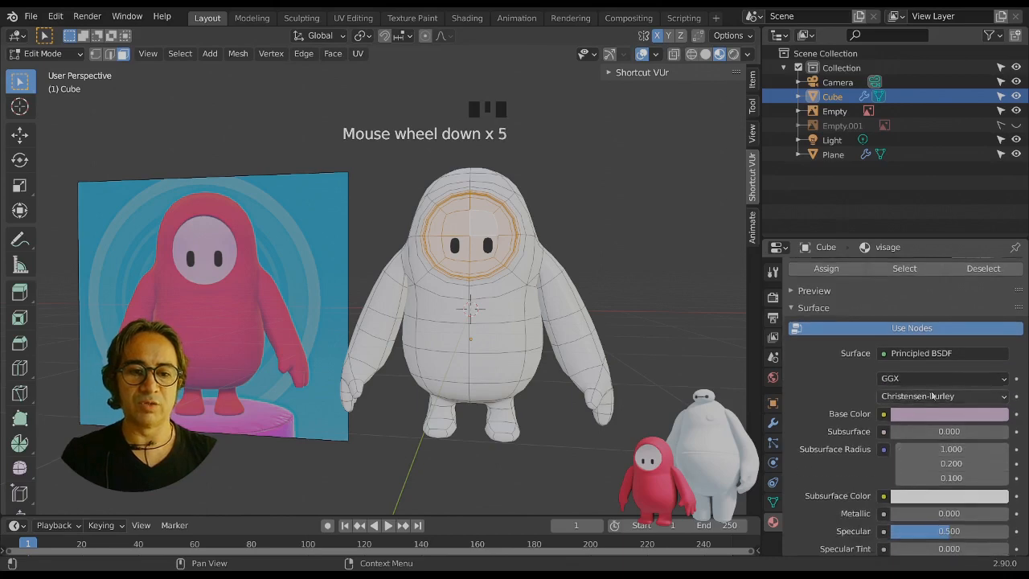
click(948, 413)
drag(998, 245, 996, 208)
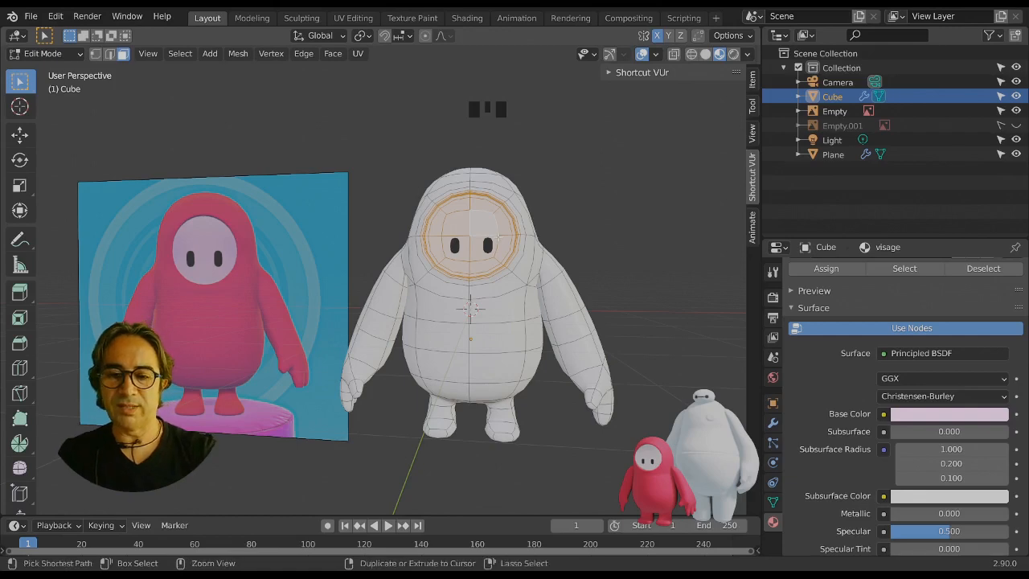
Invert the facial disc selection and assign the first material slot, Material, to the rest of the body.
key(ctrl+i)
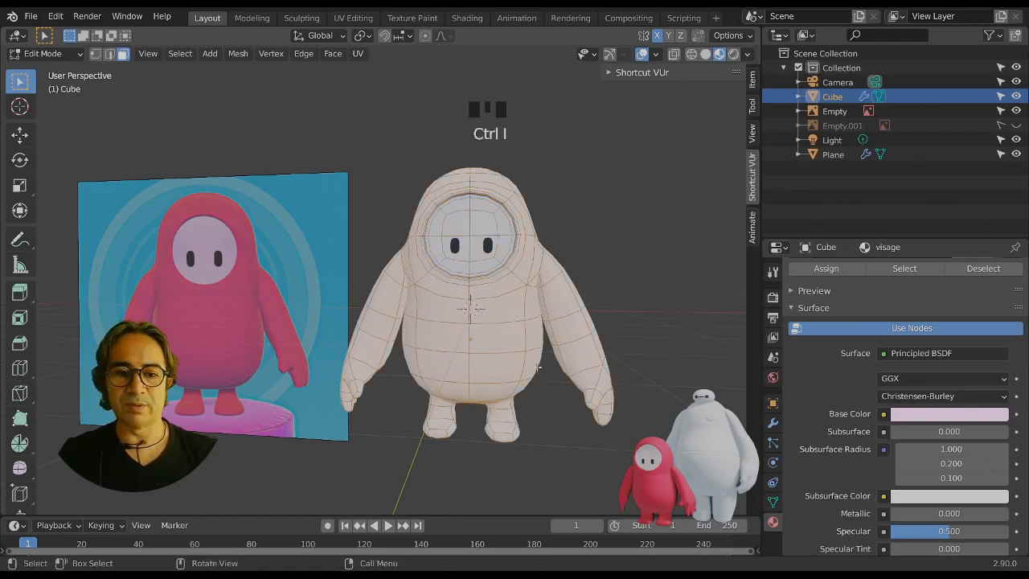
scroll(876, 386, up, 6)
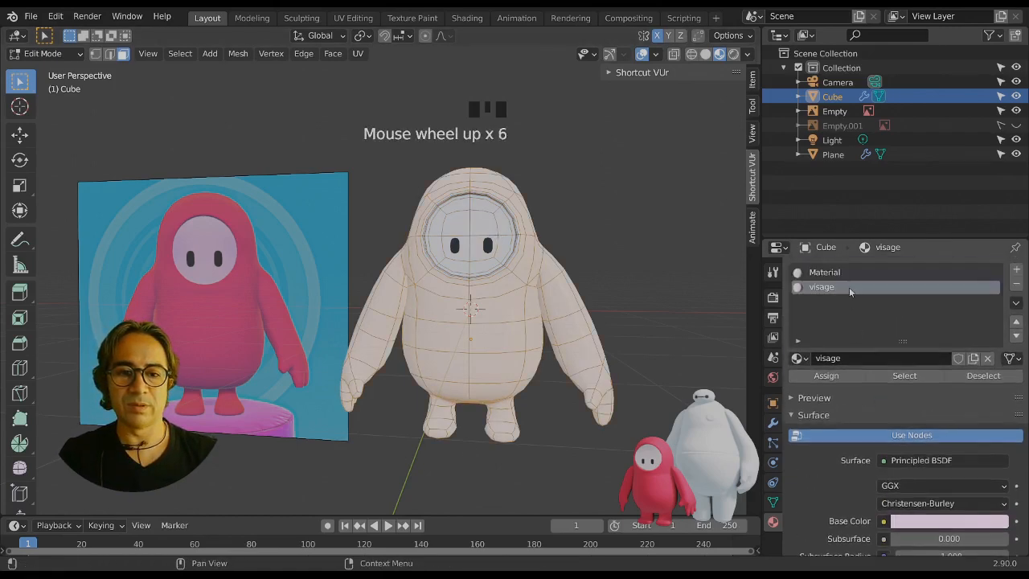
click(828, 274)
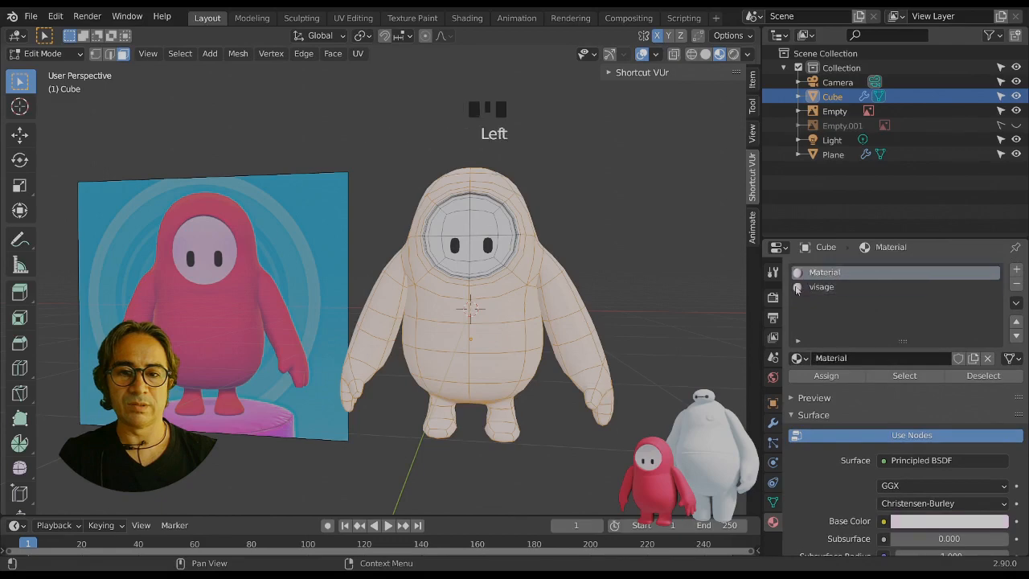
click(828, 376)
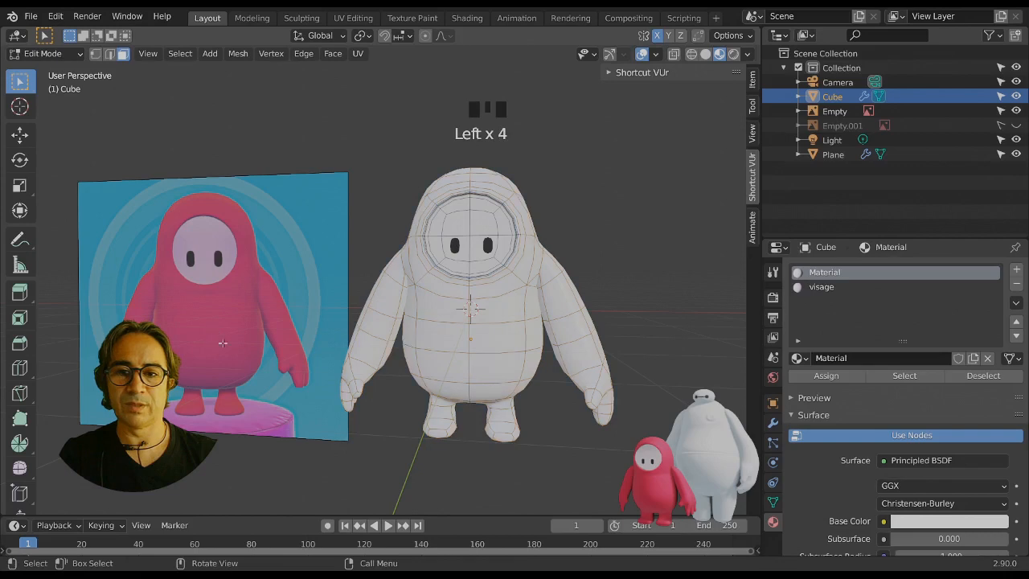
Sample the pink body of the reference image as the base color of Material.
click(952, 521)
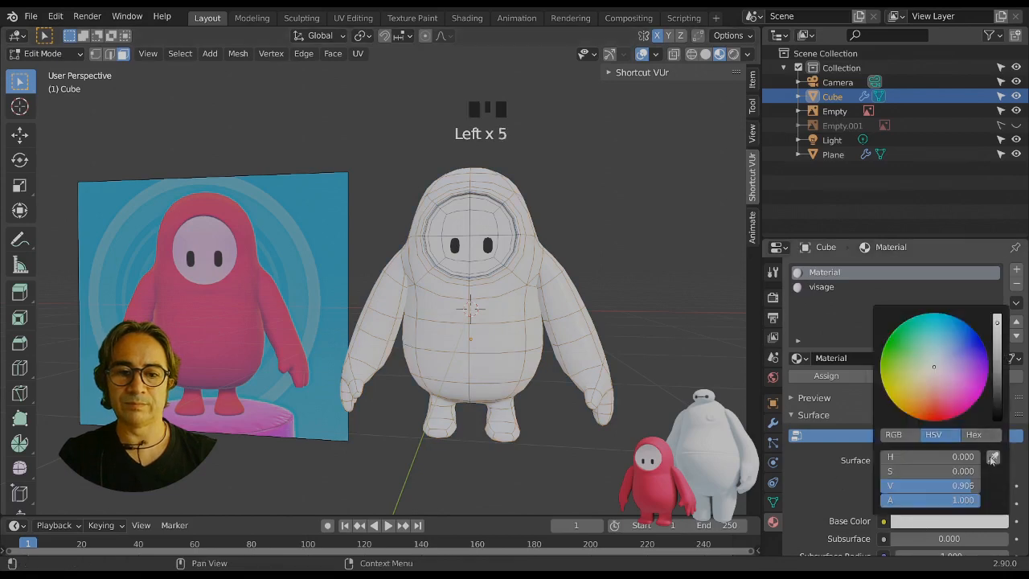
click(993, 457)
click(218, 322)
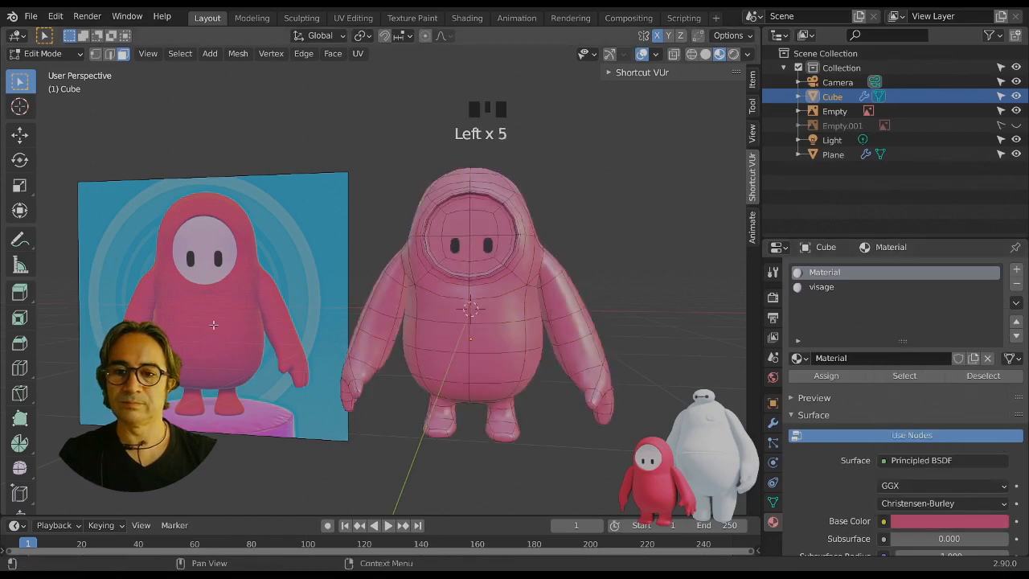
key(ctrl)
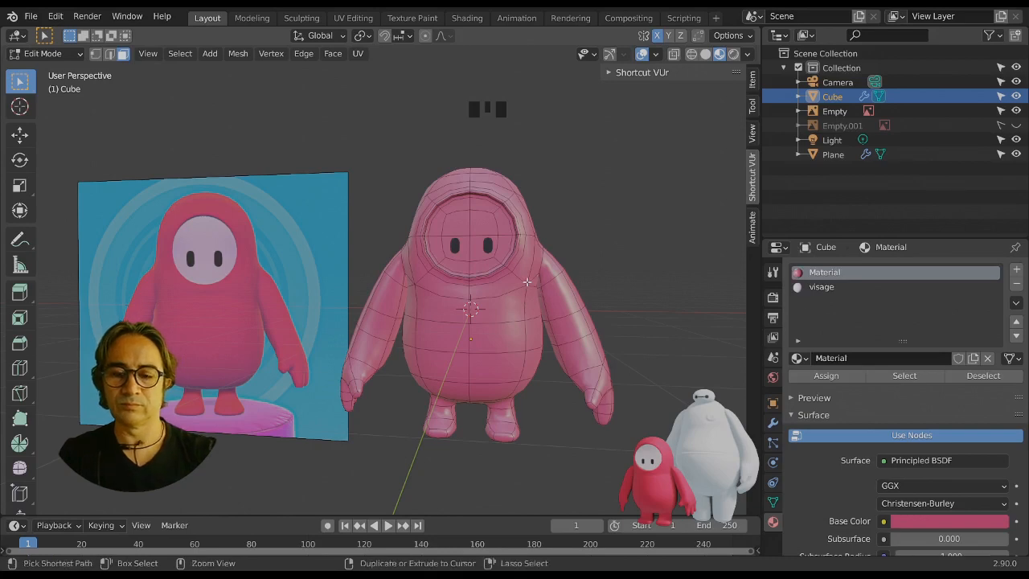
key(ctrl+z)
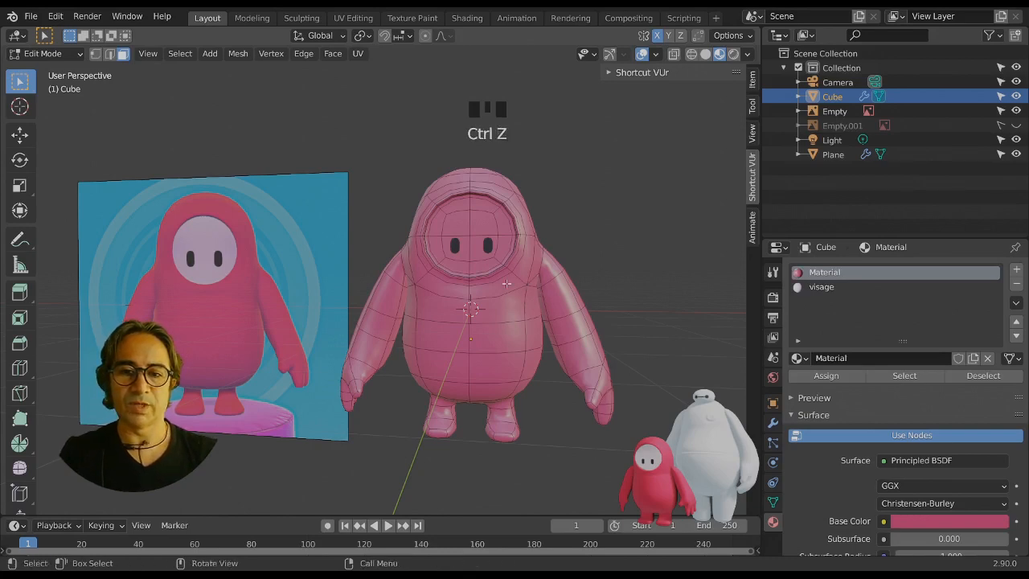
Select the four central polygons of the face, grow the selection twice and assign the visage material to it.
click(485, 225)
shift+click(485, 251)
shift+click(455, 249)
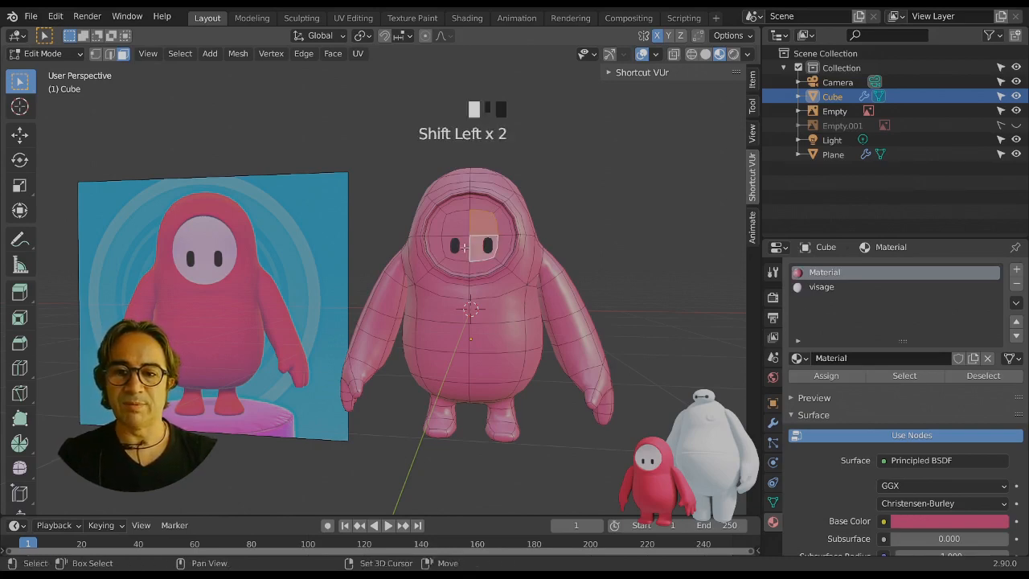
shift+click(462, 224)
key(ctrl+KP_Add)
key(ctrl+KP_Add)
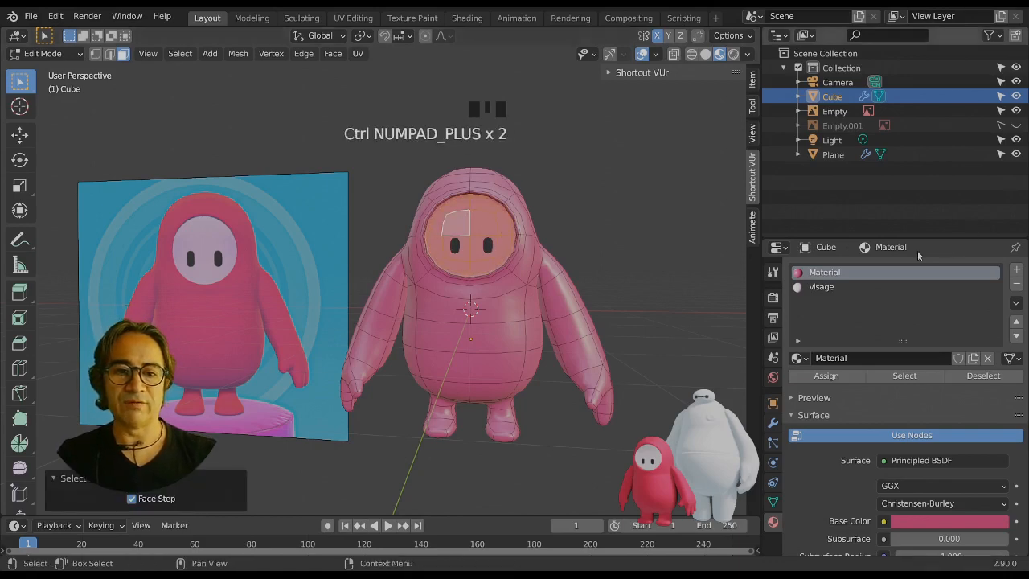
click(822, 287)
click(823, 375)
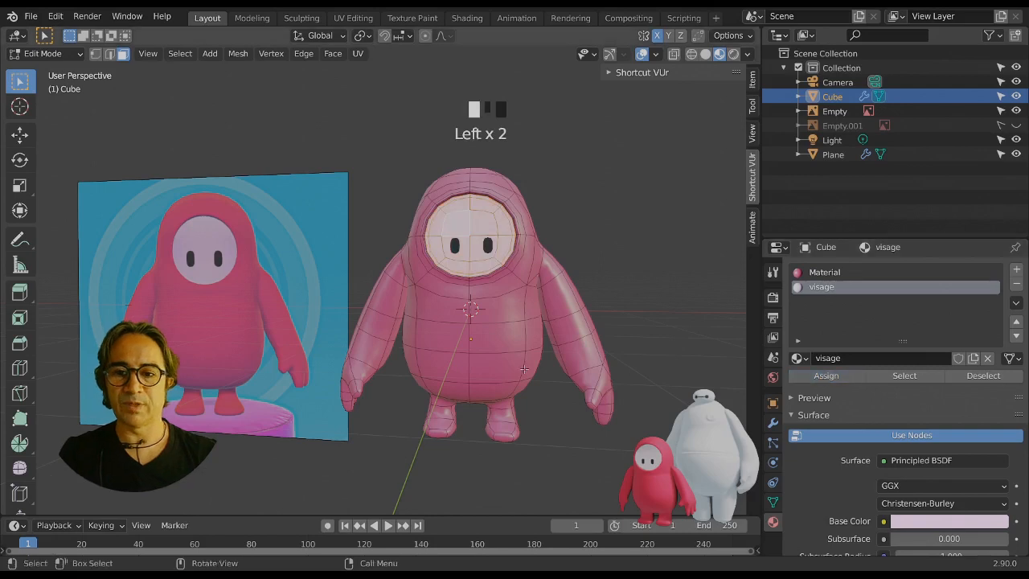
Move the polygon on the torso's side just below the armpit slightly inward.
key(Tab)
scroll(483, 393, down, 3)
middle_drag(482, 392, 507, 377)
scroll(494, 395, up, 1)
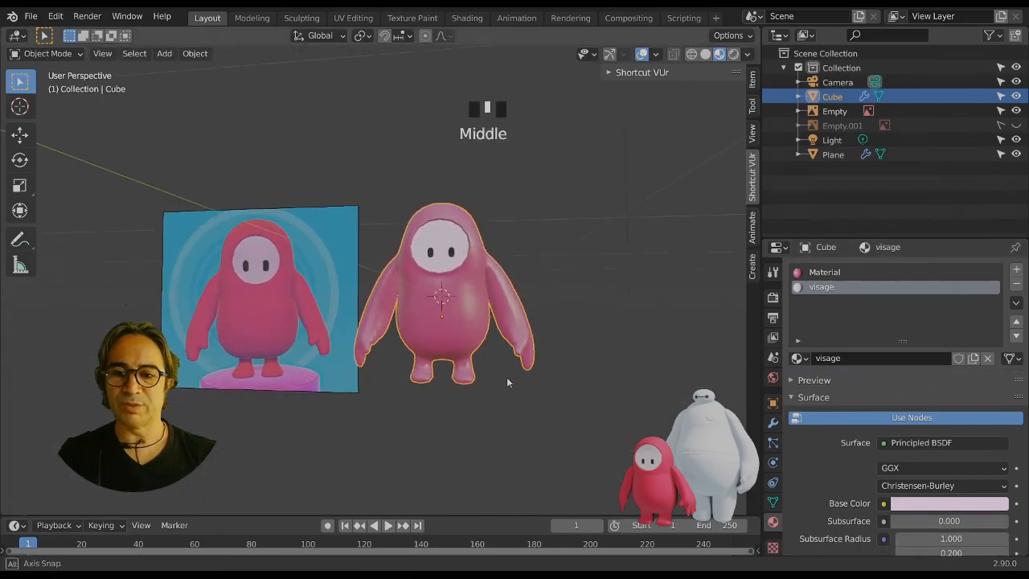
scroll(505, 368, up, 3)
key(Tab)
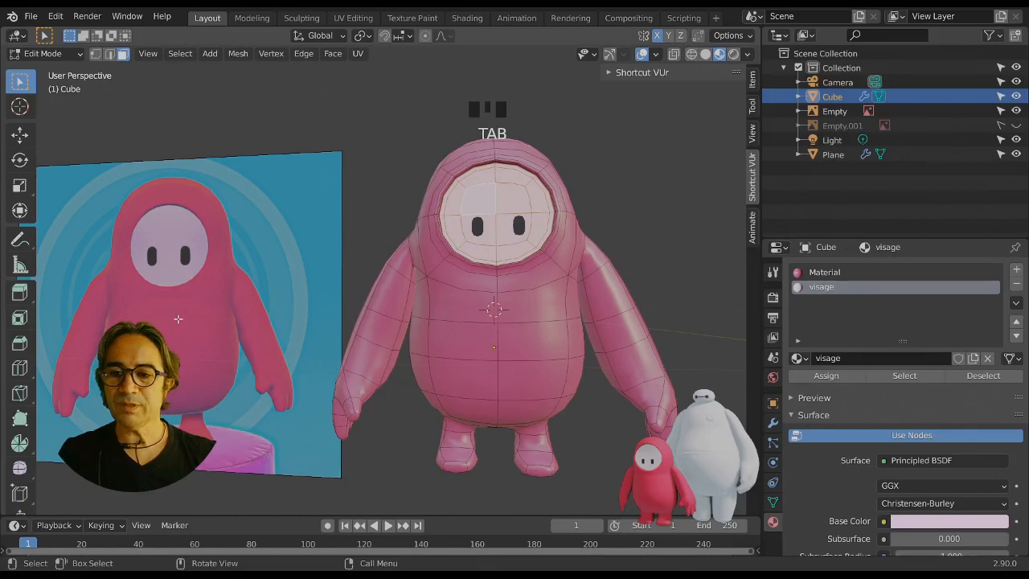
click(420, 306)
key(g)
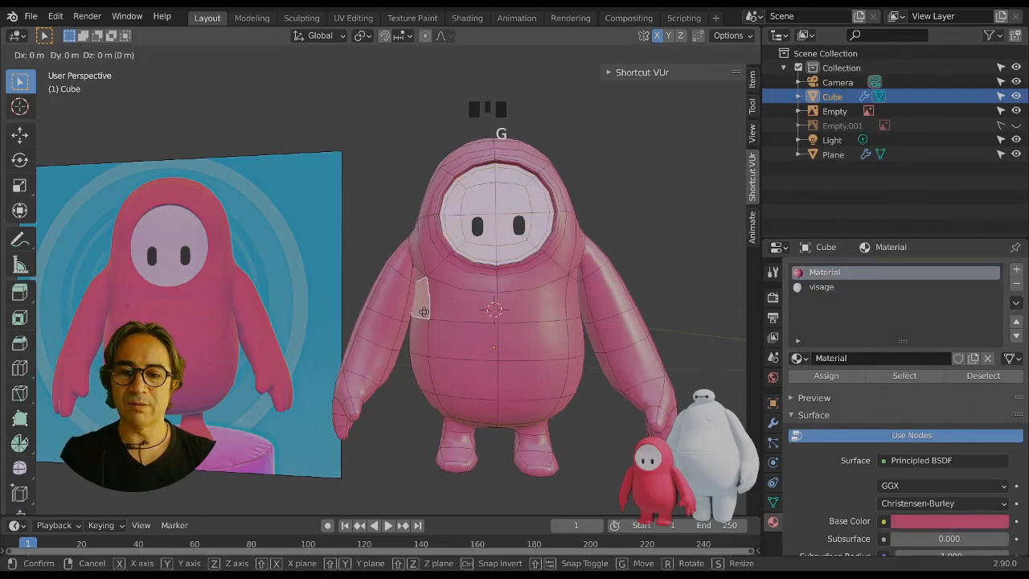
click(429, 312)
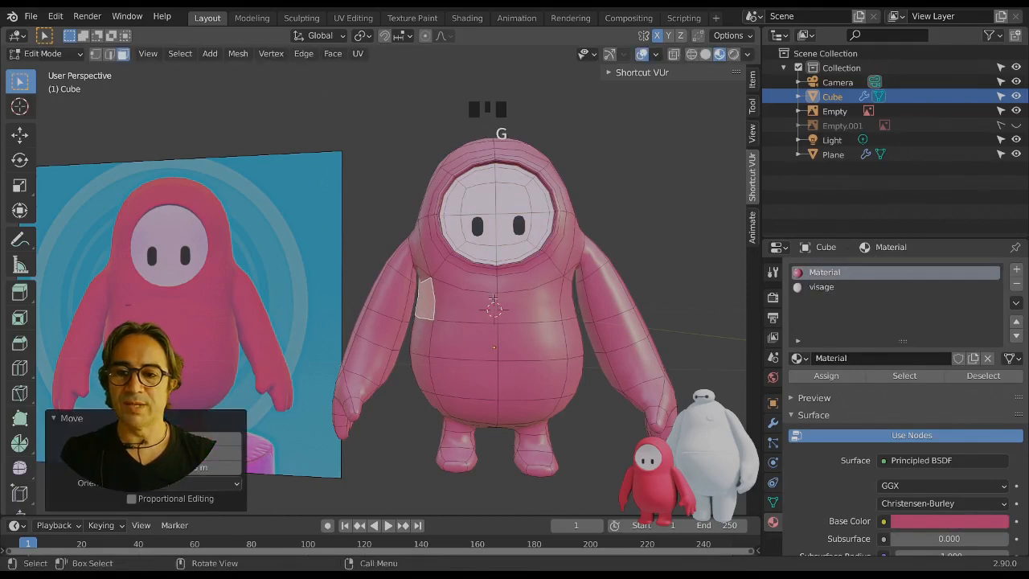
Switch to edge selection and adjust the position of the chest geometry just below the face.
click(505, 284)
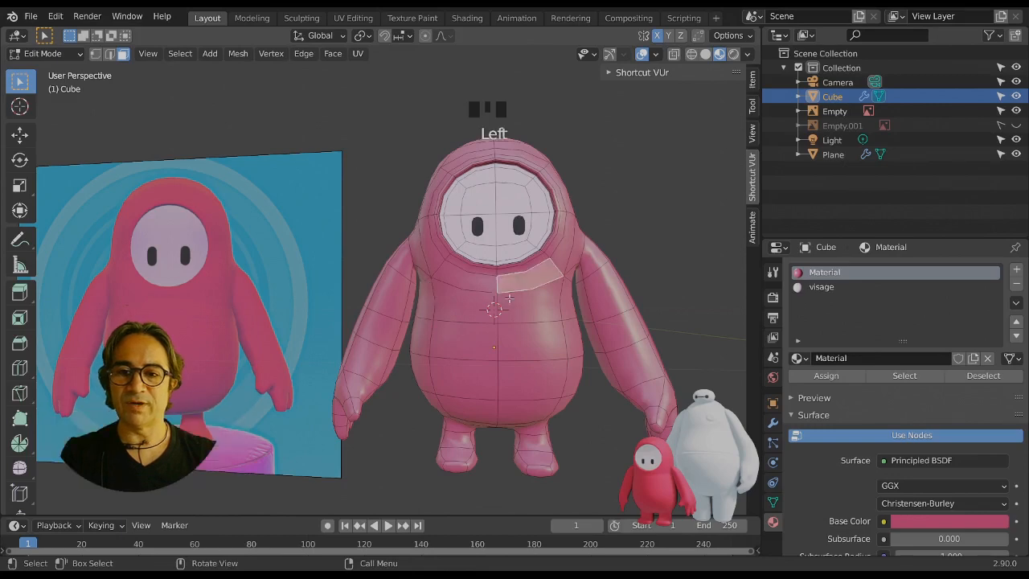
click(113, 53)
middle_drag(486, 293, 421, 327)
key(g)
click(471, 346)
Add a loop cut around the chest below the face and rotate the selection at the front of the chest.
key(ctrl+r)
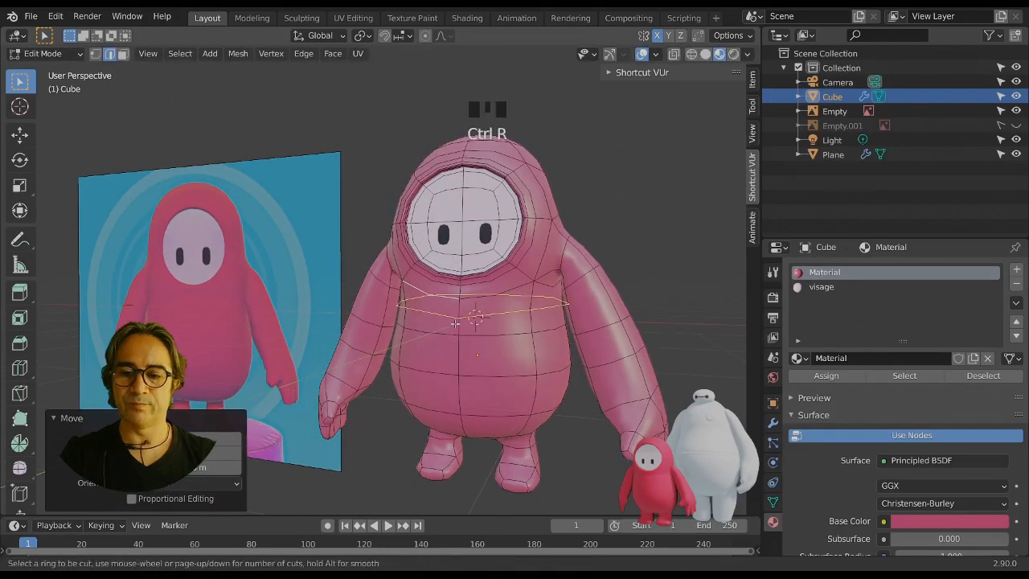
click(456, 318)
click(449, 312)
middle_drag(449, 312, 411, 374)
key(r)
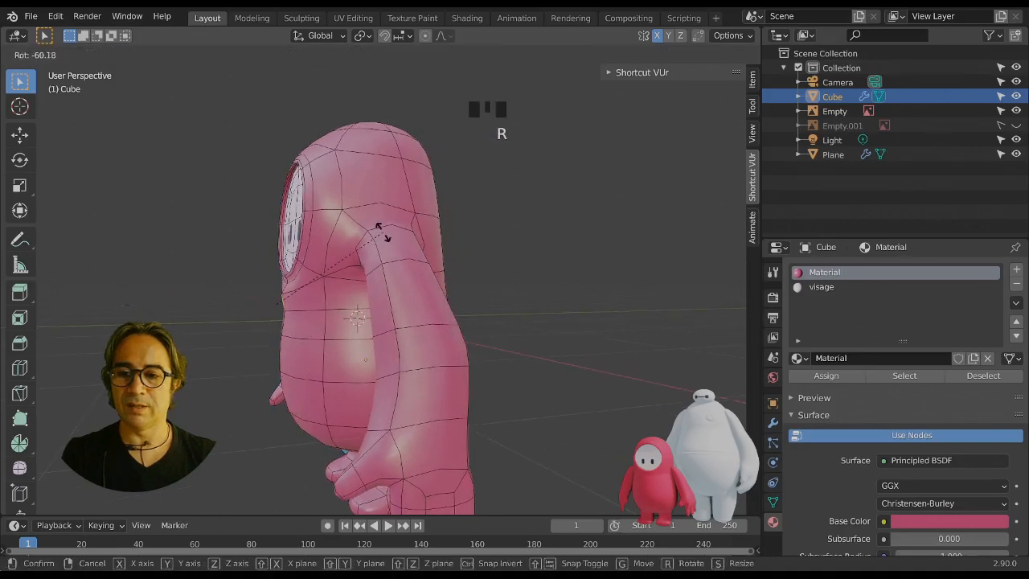
click(333, 320)
key(KP_1)
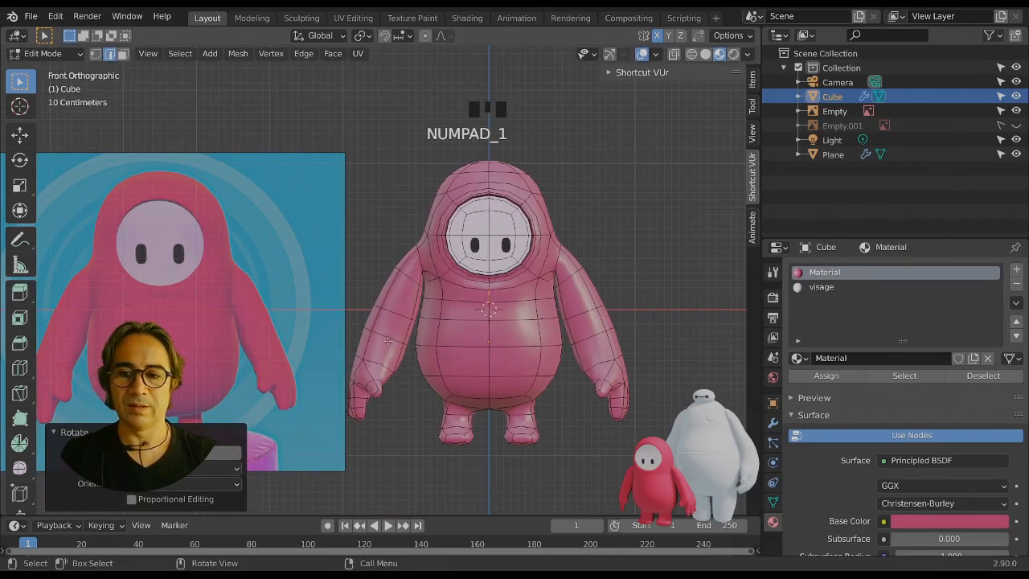
key(Tab)
scroll(522, 346, up, 2)
key(Tab)
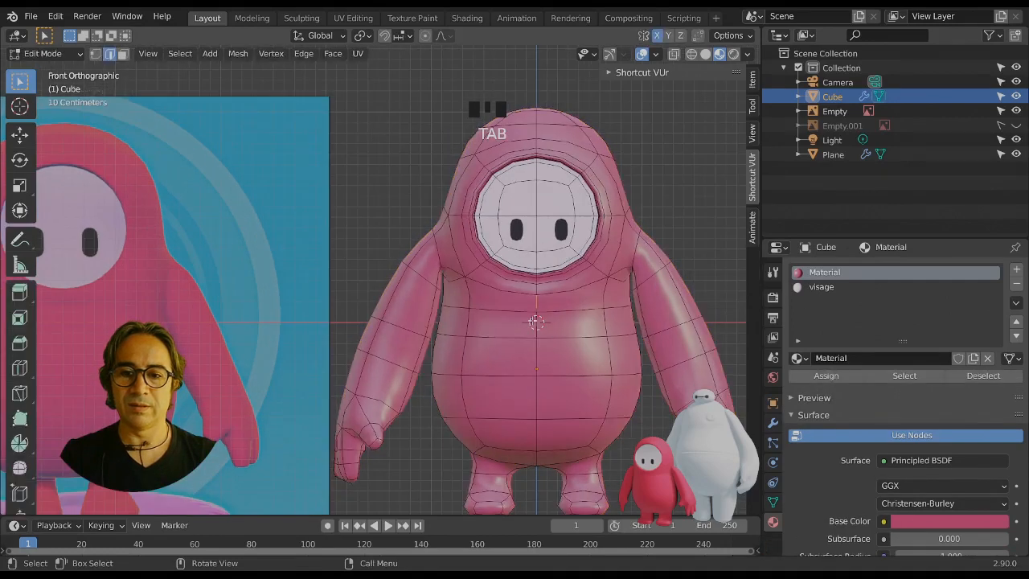
key(Tab)
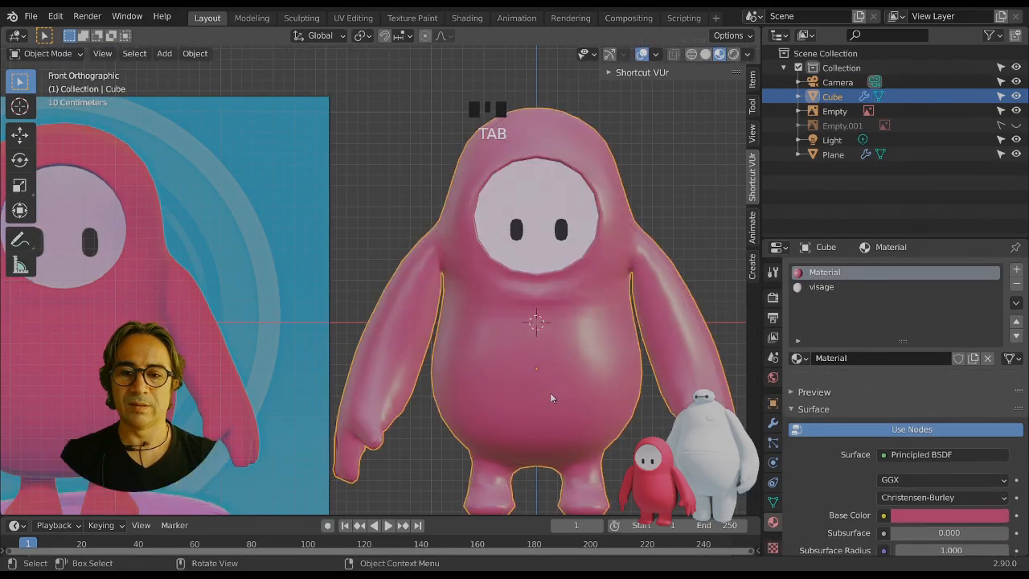
scroll(533, 347, down, 2)
Select the central edge on the front of the chest, rotate it and move it slightly forward in side view.
key(Tab)
click(491, 316)
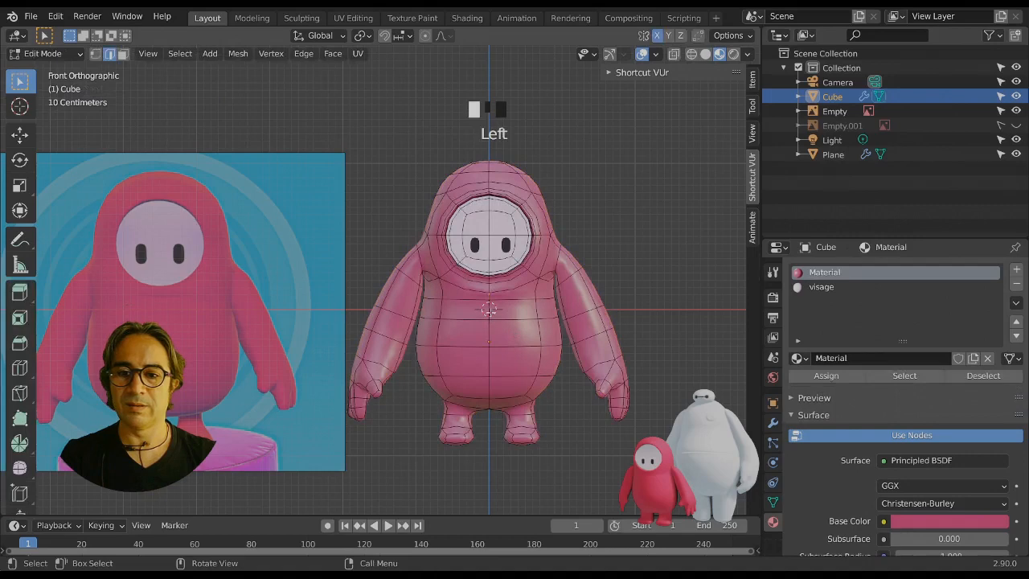
key(KP_3)
scroll(325, 374, up, 2)
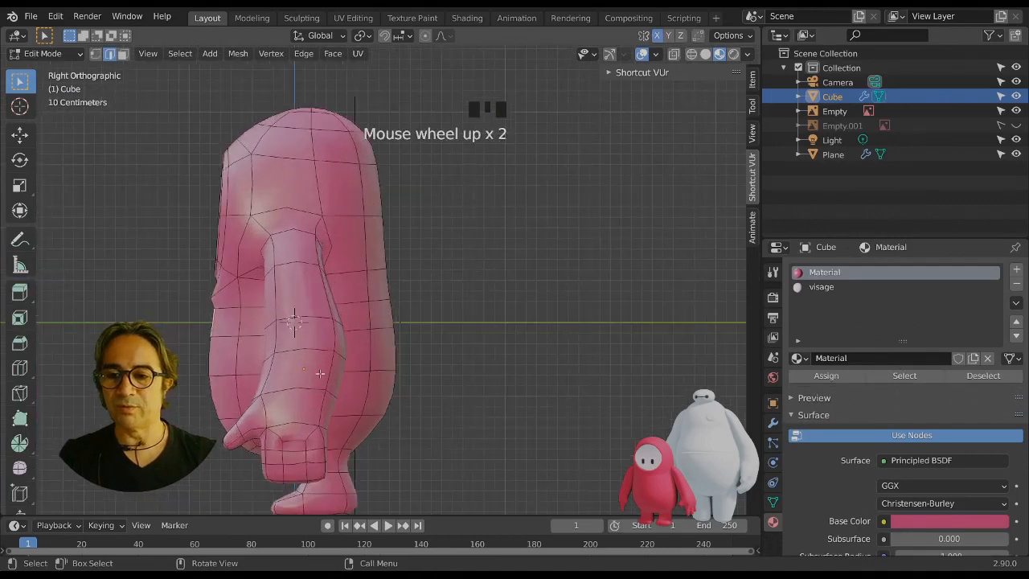
key(r)
click(253, 390)
key(g)
click(252, 385)
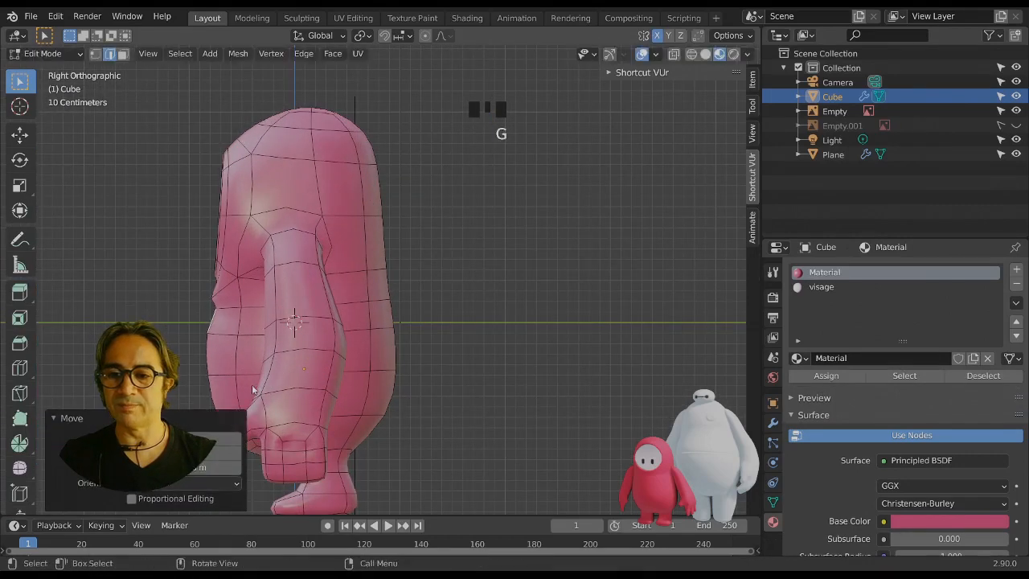
Return to Object Mode in front view and set the body's Subdivision viewport level to 2.
key(Tab)
key(KP_1)
scroll(252, 386, down, 2)
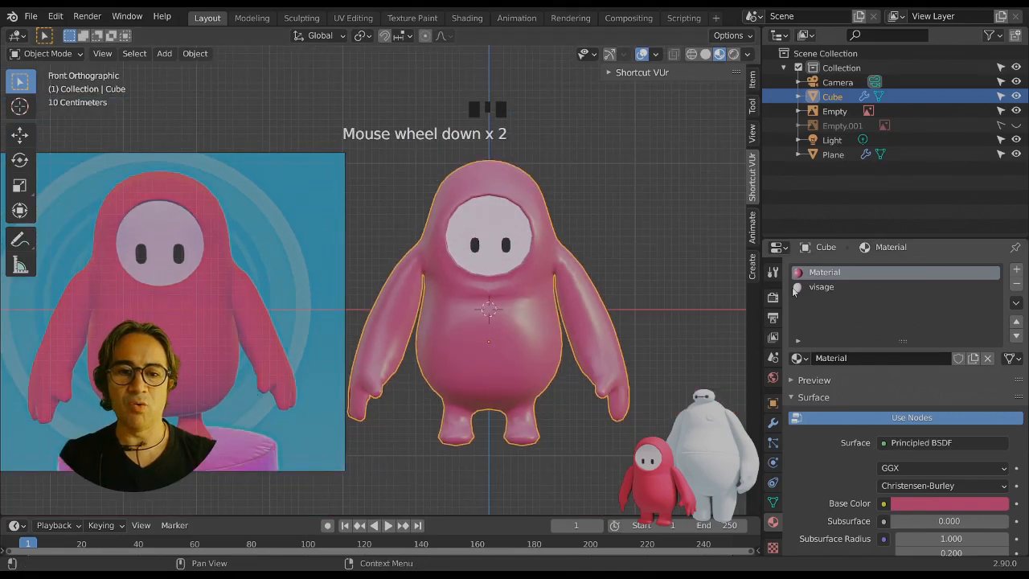
click(772, 424)
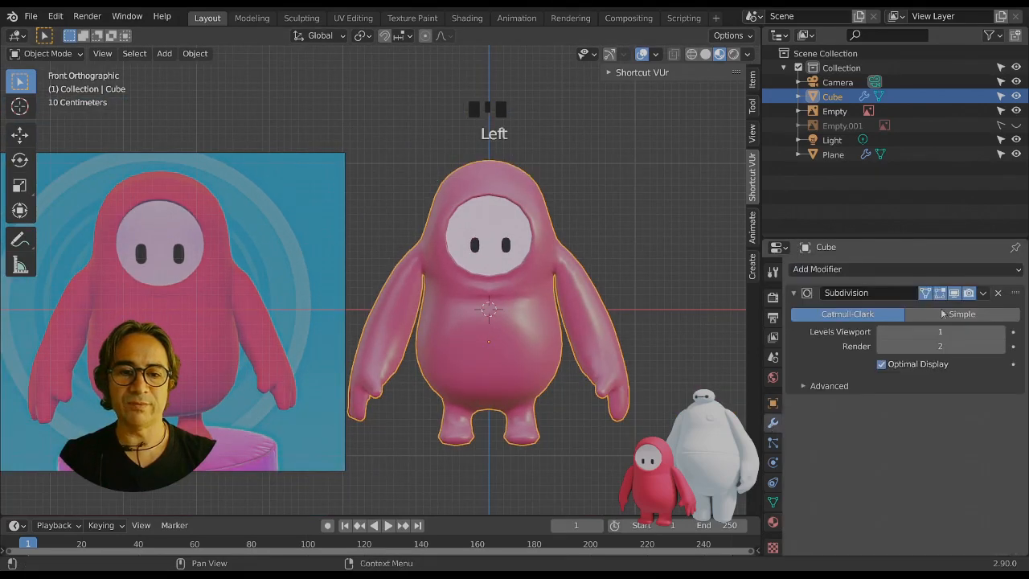
click(1000, 331)
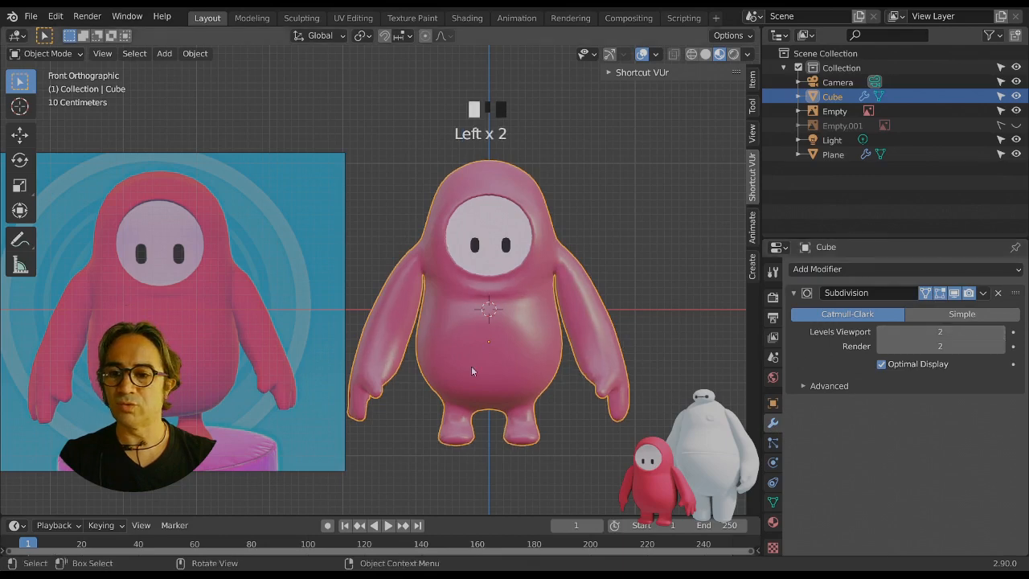
Edit the body again and move the edges along the belly's lower curve above the leg to round it out.
key(Tab)
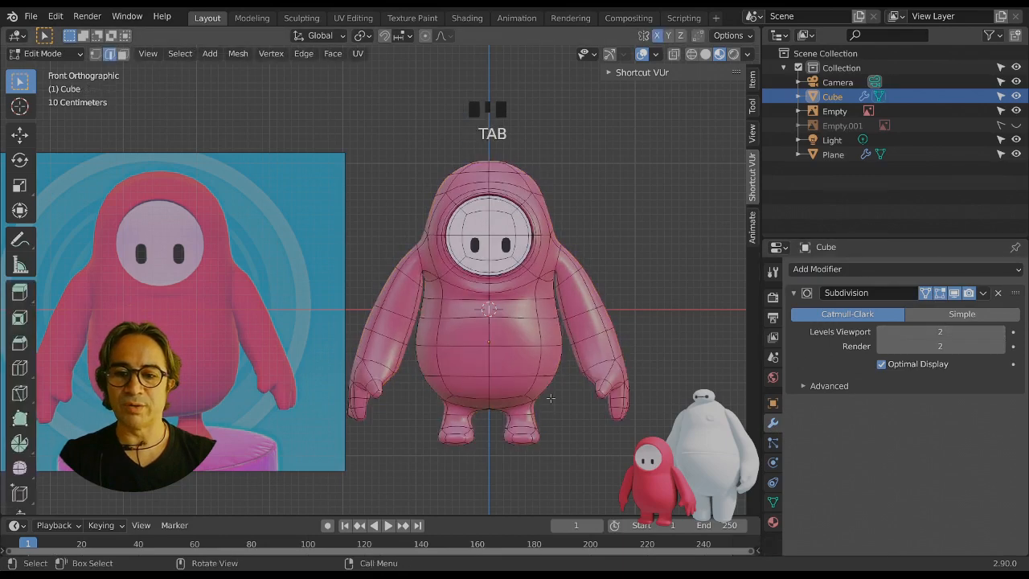
key(g)
key(g)
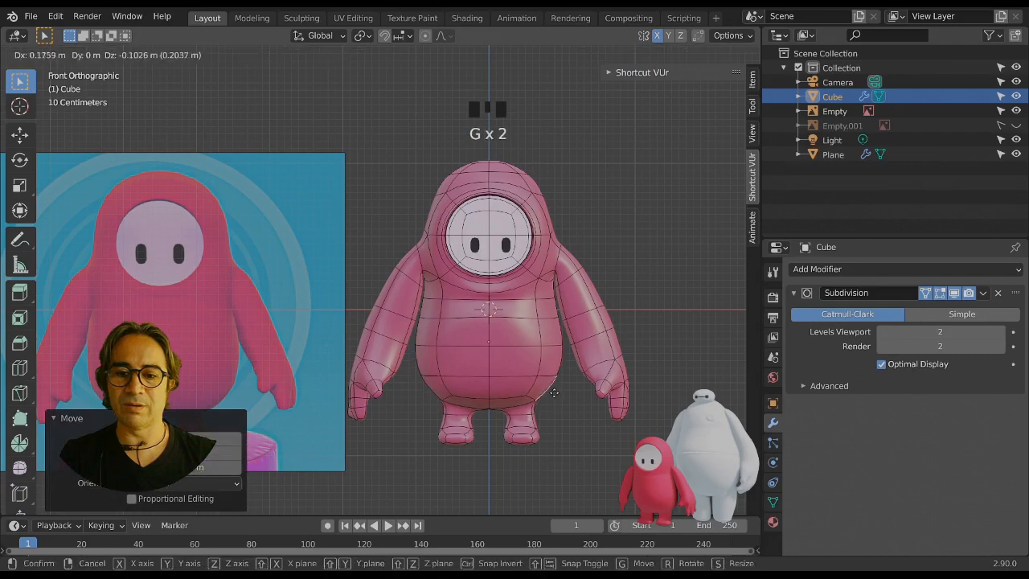
key(r)
click(537, 392)
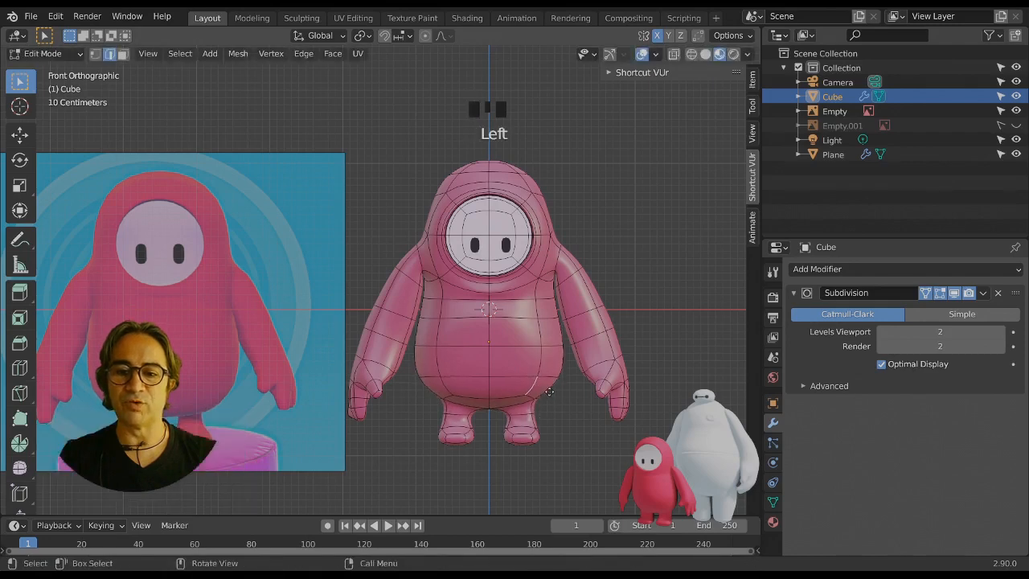
key(g)
click(552, 401)
Move the torso's side edge beneath the armpit about 0.09 m inward along X.
scroll(479, 329, down, 1)
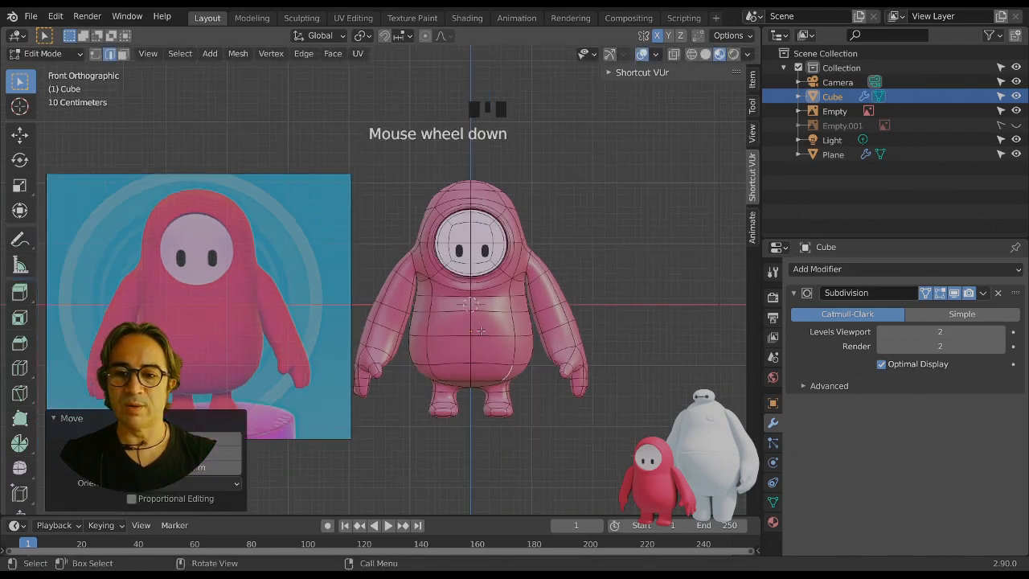
click(419, 299)
key(g)
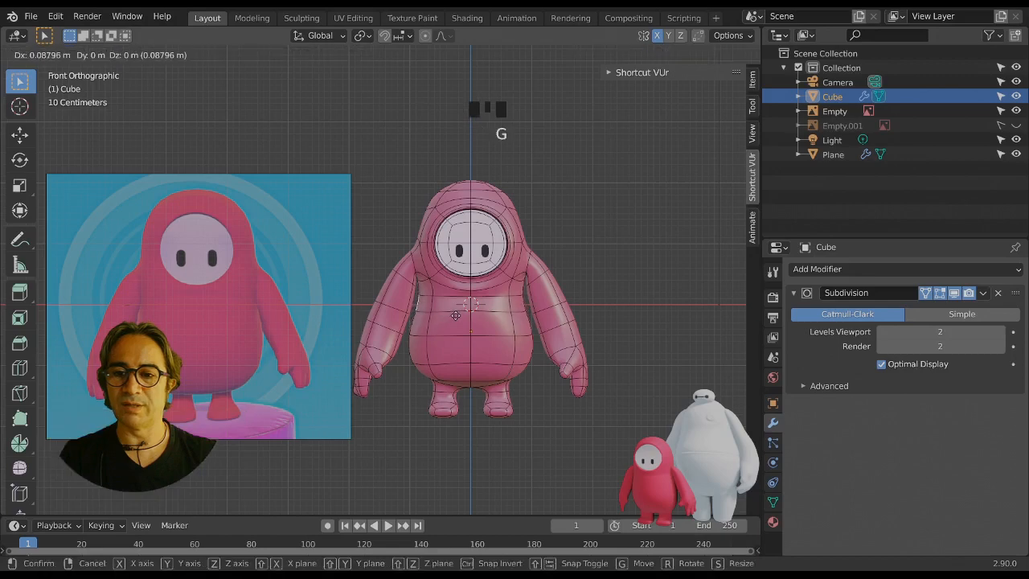
click(453, 310)
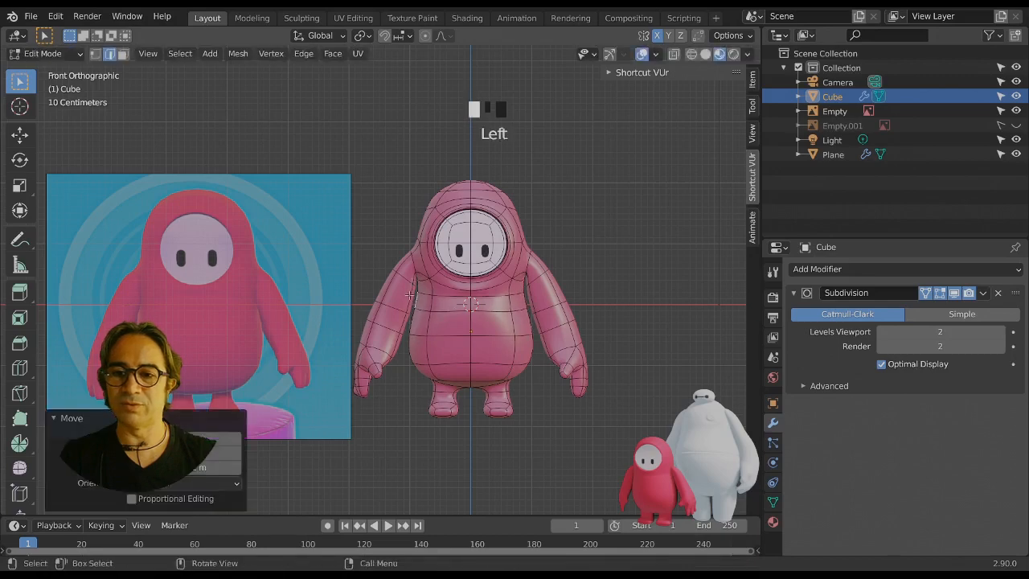
Adjust the next side edge of the torso beneath the armpit in front view and return to Object Mode.
click(409, 295)
key(g)
click(410, 283)
click(397, 265)
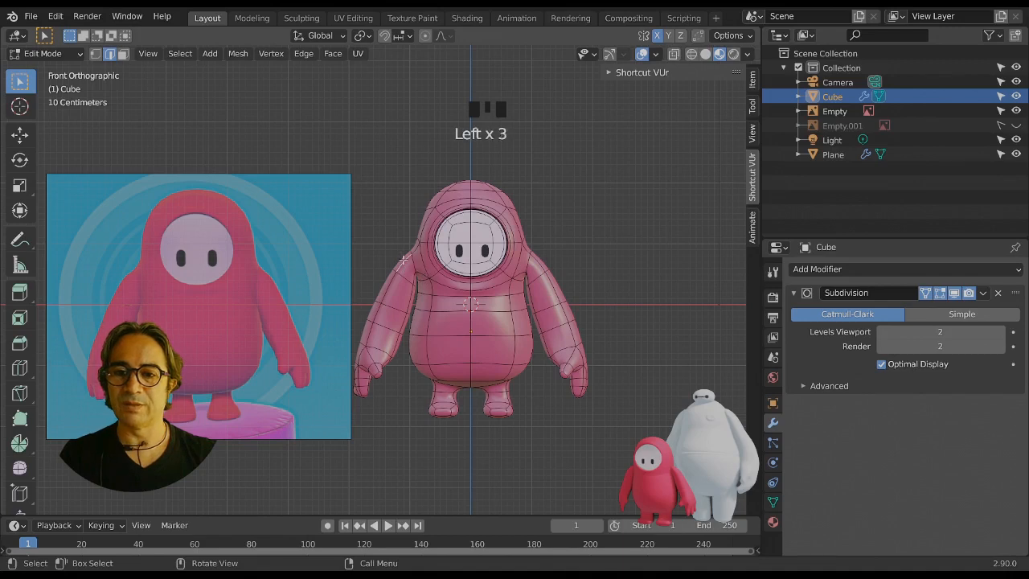
key(Tab)
scroll(521, 317, down, 2)
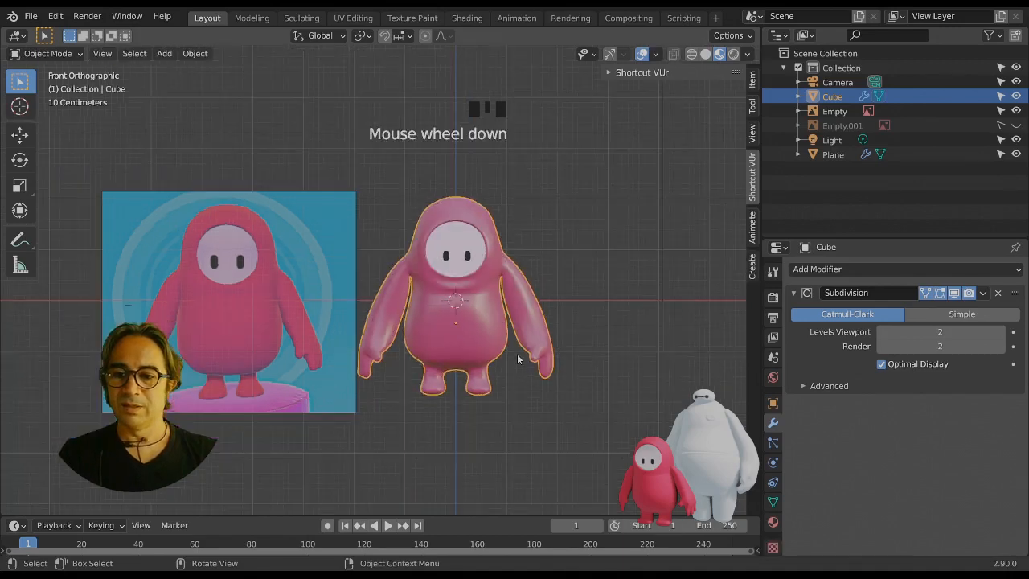
Change the Base Color of the body's material named Material to an orange-red.
shift+middle_drag(517, 353, 633, 441)
click(772, 521)
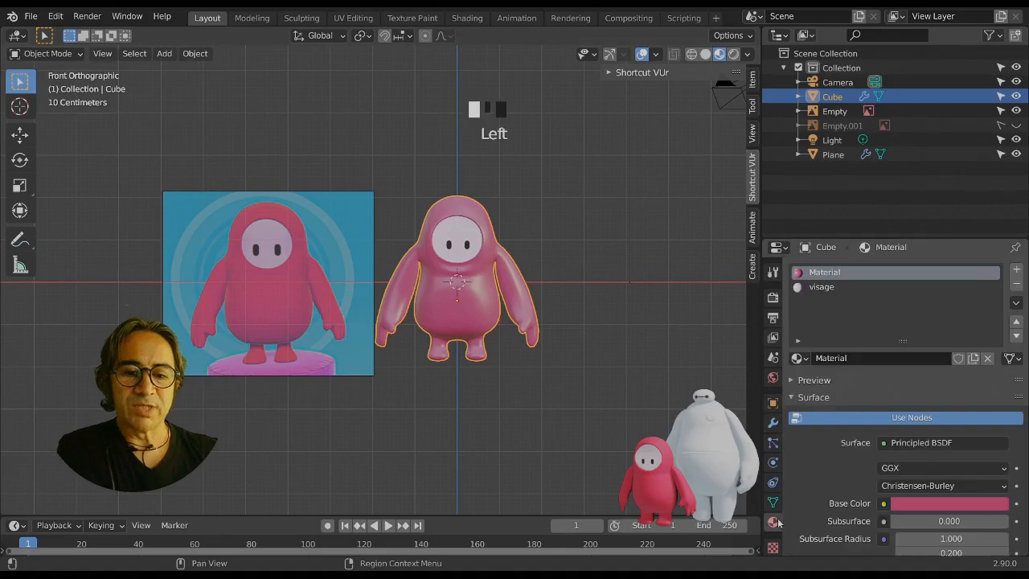
click(930, 502)
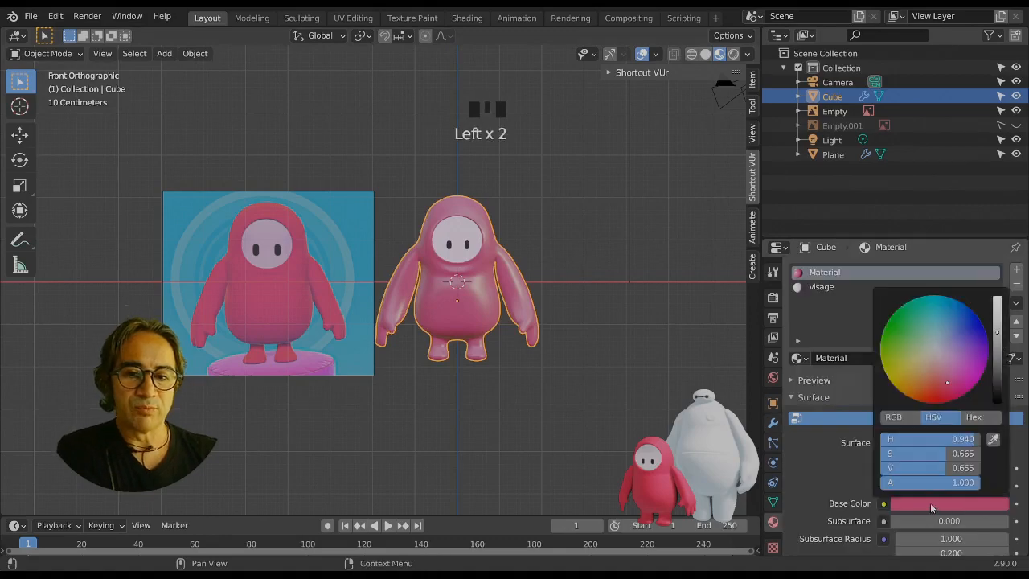
click(939, 389)
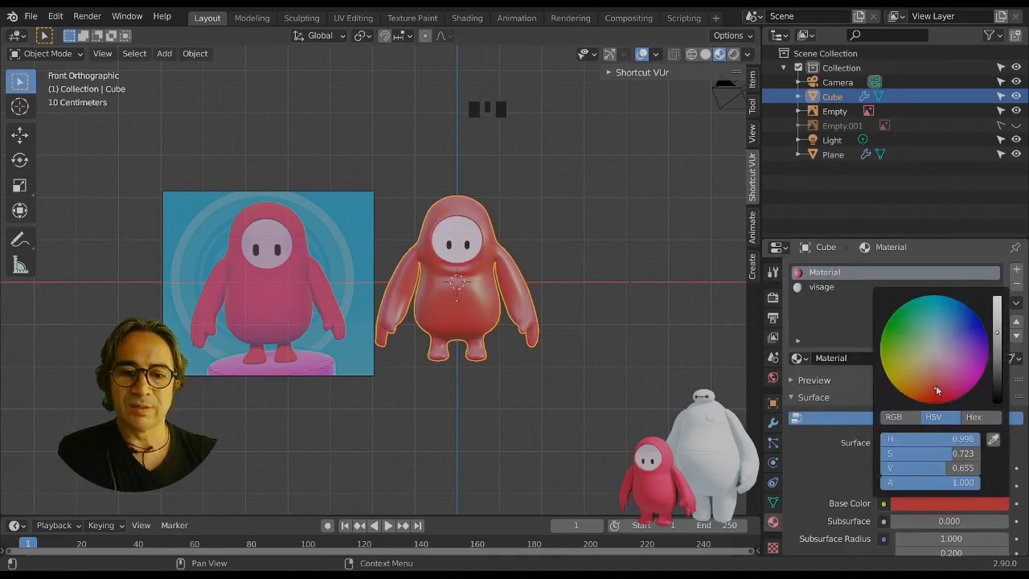
drag(935, 385, 939, 383)
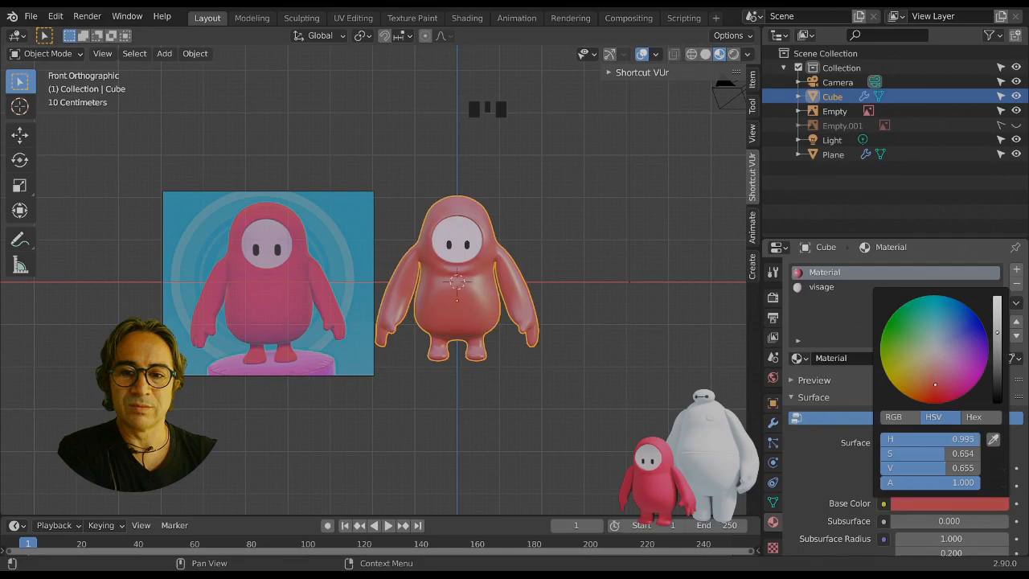
Add a mesh plane, place it beneath the character's feet and scale it up about 3.8 times as a floor.
key(shift+a)
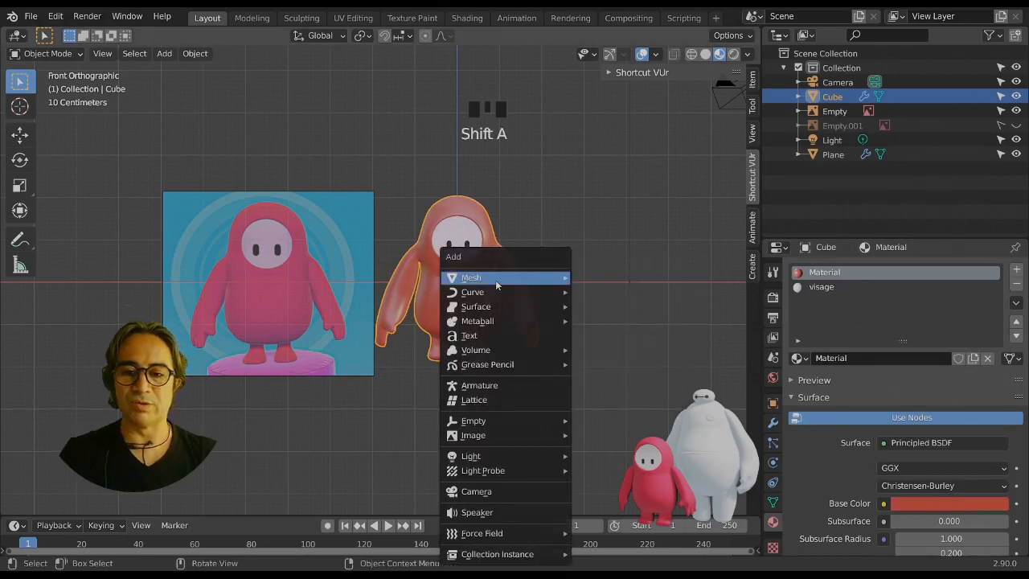
mouse_move(495, 279)
click(616, 278)
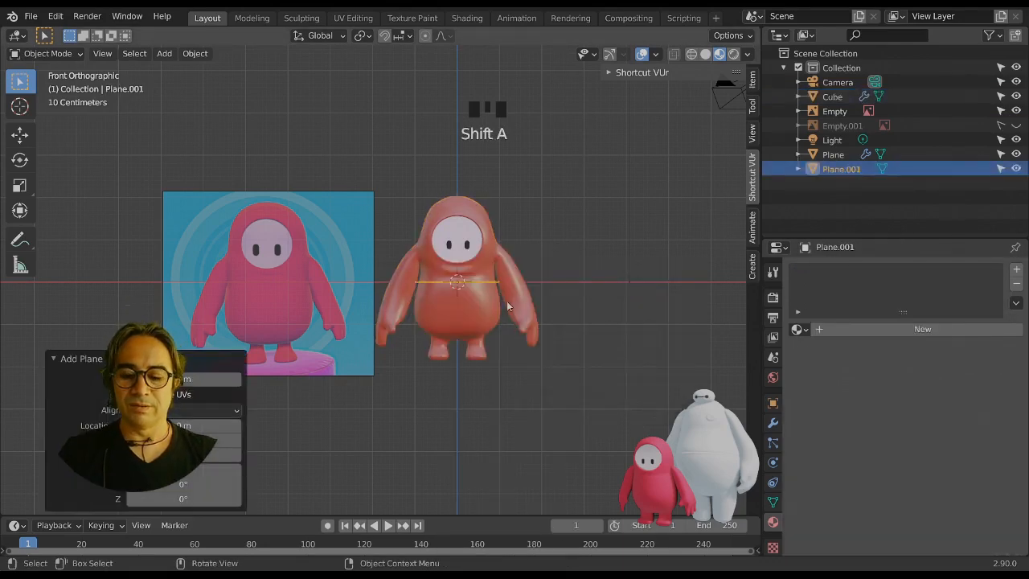
key(g)
click(515, 377)
key(s)
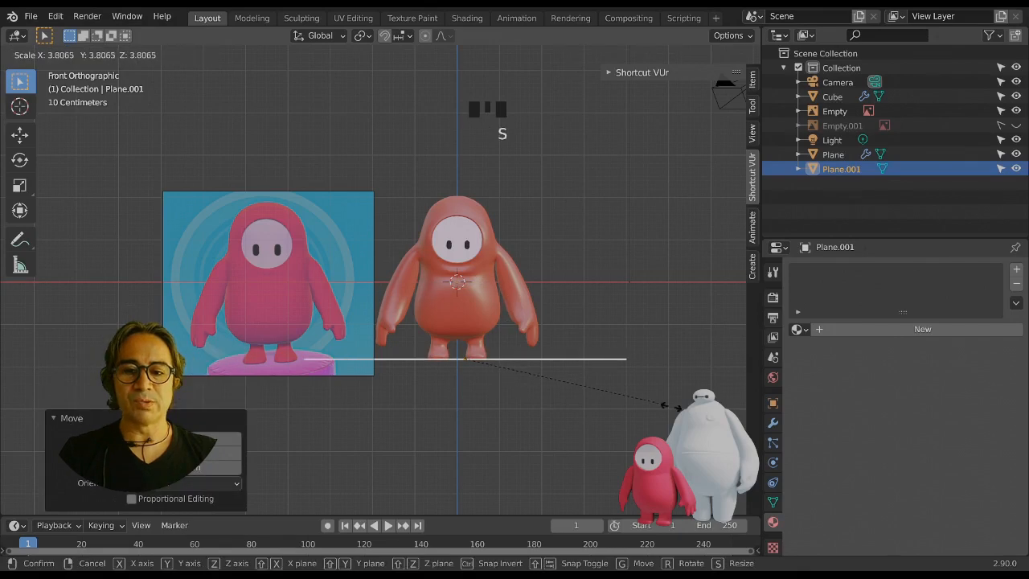
click(666, 406)
Hide the front reference image.
click(316, 256)
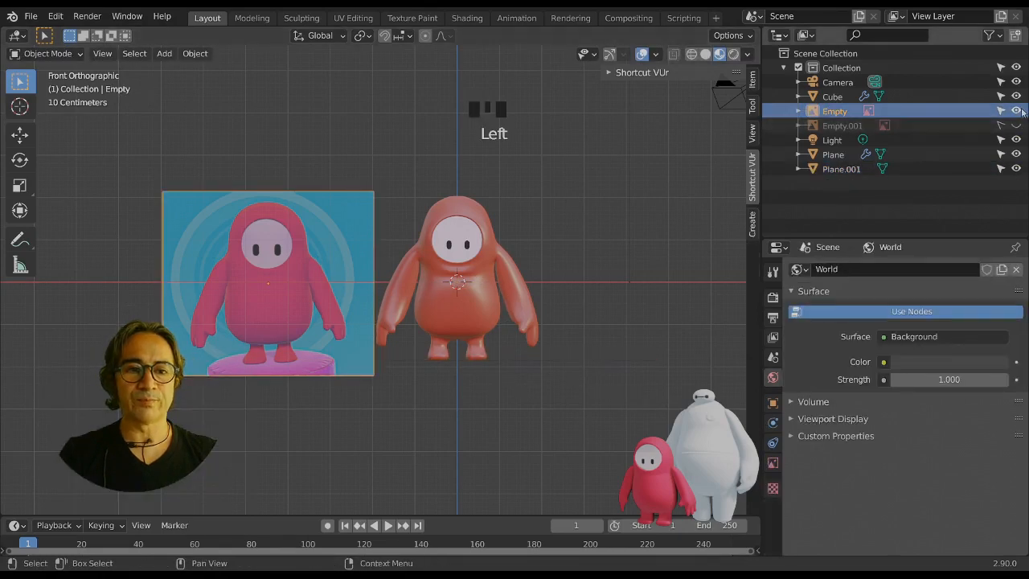
click(1016, 111)
Edit the body mesh and rotate the central vertical edge on the chest below the face.
scroll(522, 298, down, 2)
middle_drag(523, 298, 426, 281)
scroll(538, 309, up, 3)
scroll(372, 284, up, 3)
key(Tab)
click(313, 272)
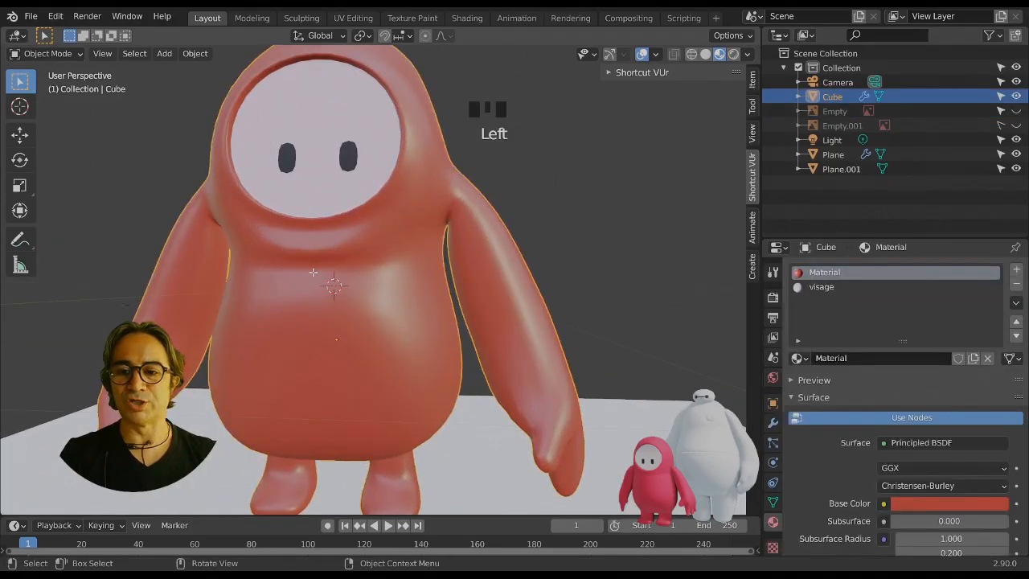
key(Tab)
middle_drag(318, 288, 354, 290)
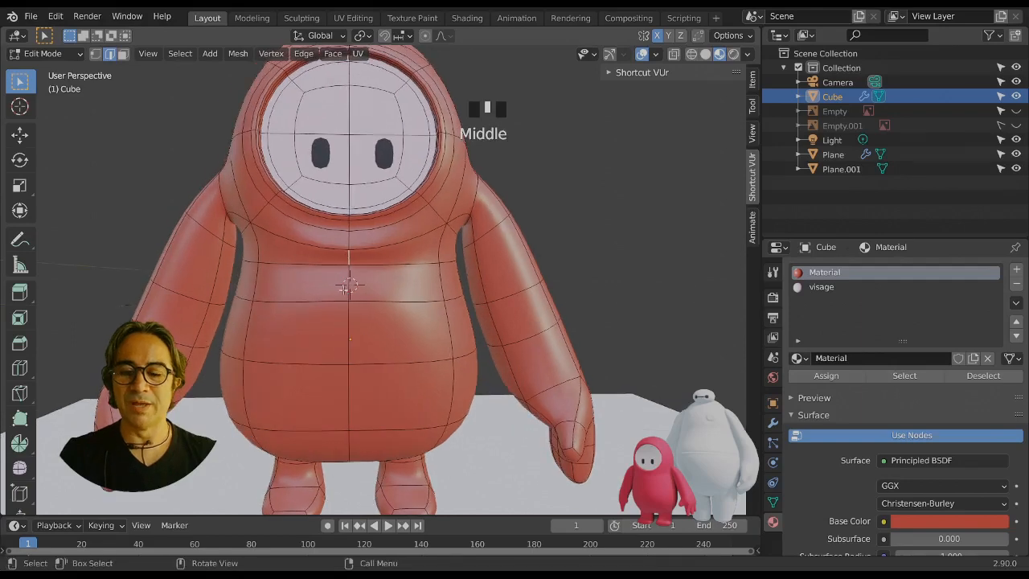
key(r)
key(r)
click(352, 259)
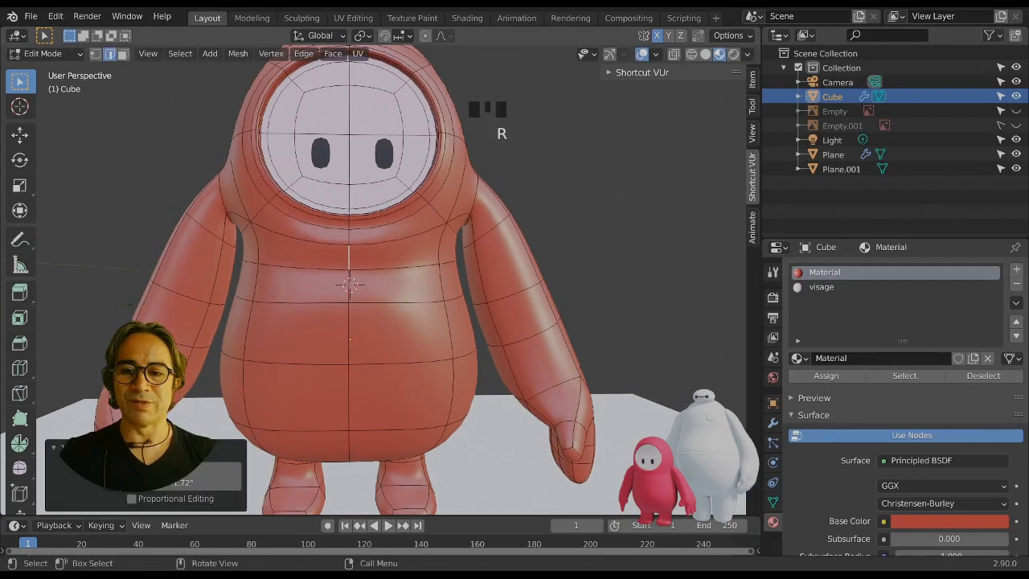
Scale the central chest edge and move it slightly to smooth the chest.
key(s)
click(355, 278)
key(g)
click(355, 278)
Move the horizontal edge at the torso's side beside the arm slightly and return to Object Mode.
middle_drag(355, 278, 405, 290)
key(Tab)
key(Tab)
key(g)
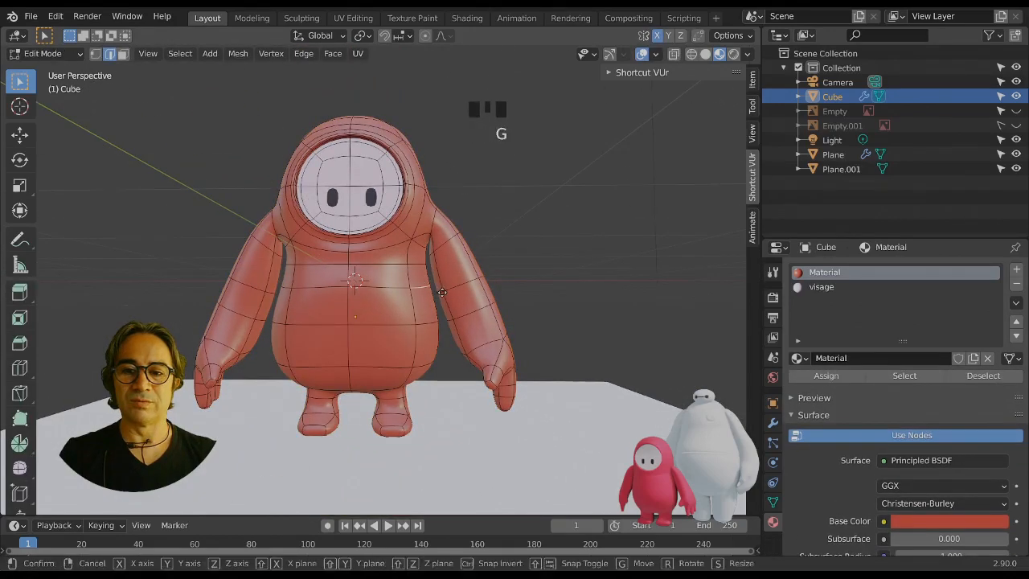
click(447, 292)
key(Tab)
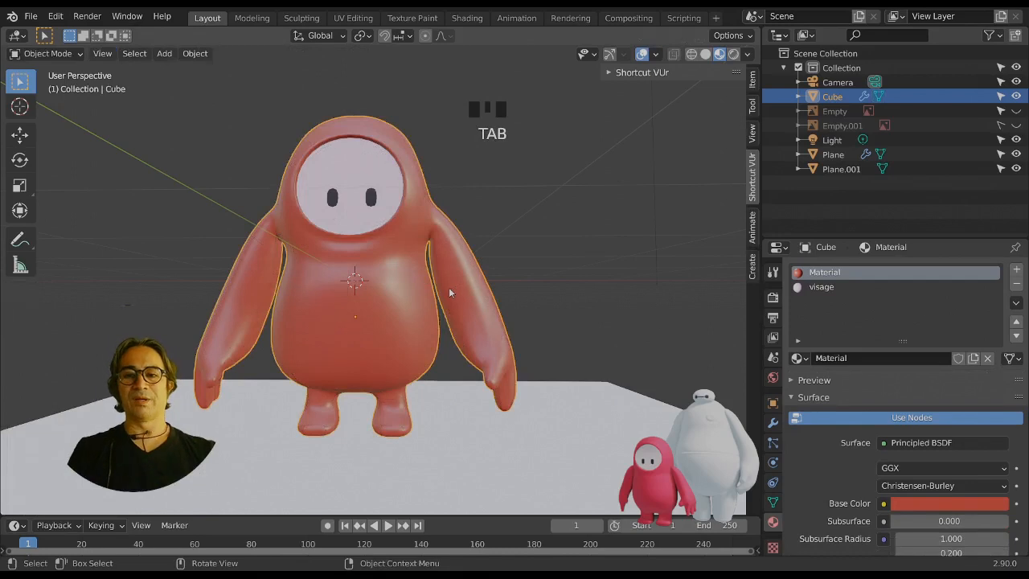
mouse_move(448, 291)
middle_down()
mouse_move(482, 321)
mouse_move(459, 295)
middle_up()
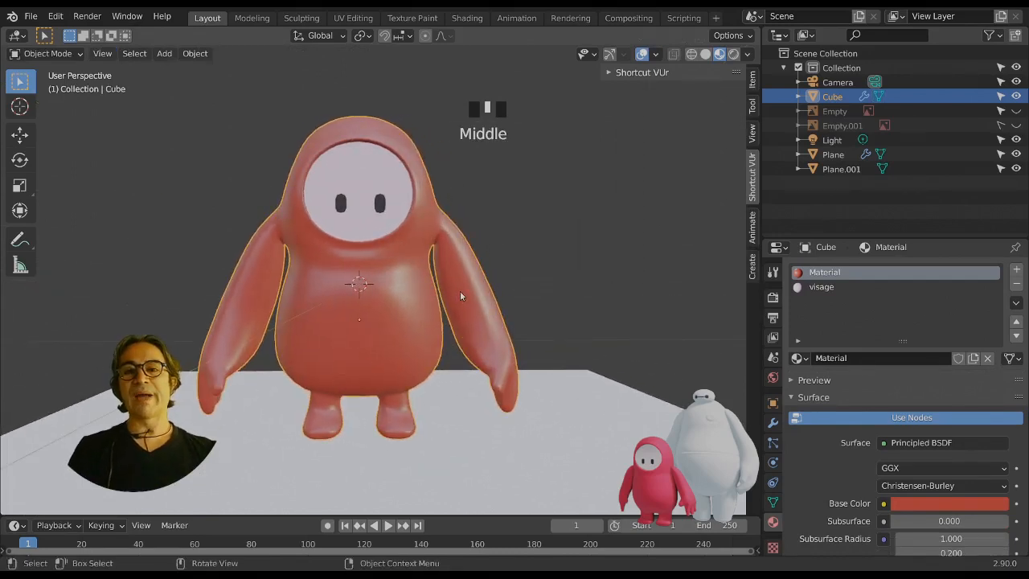
middle_drag(406, 248, 422, 219)
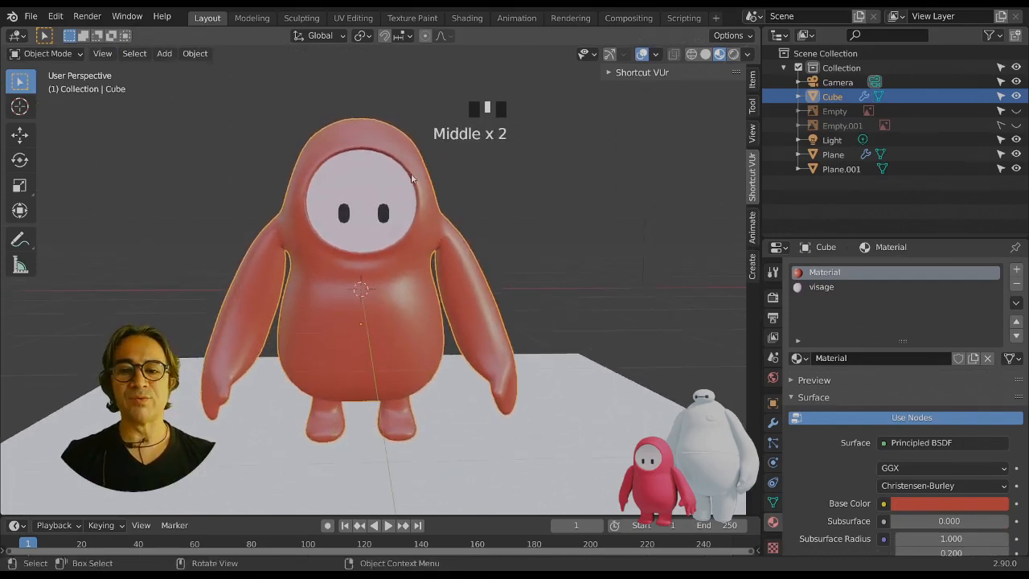
scroll(472, 305, down, 2)
shift+middle_drag(473, 305, 441, 245)
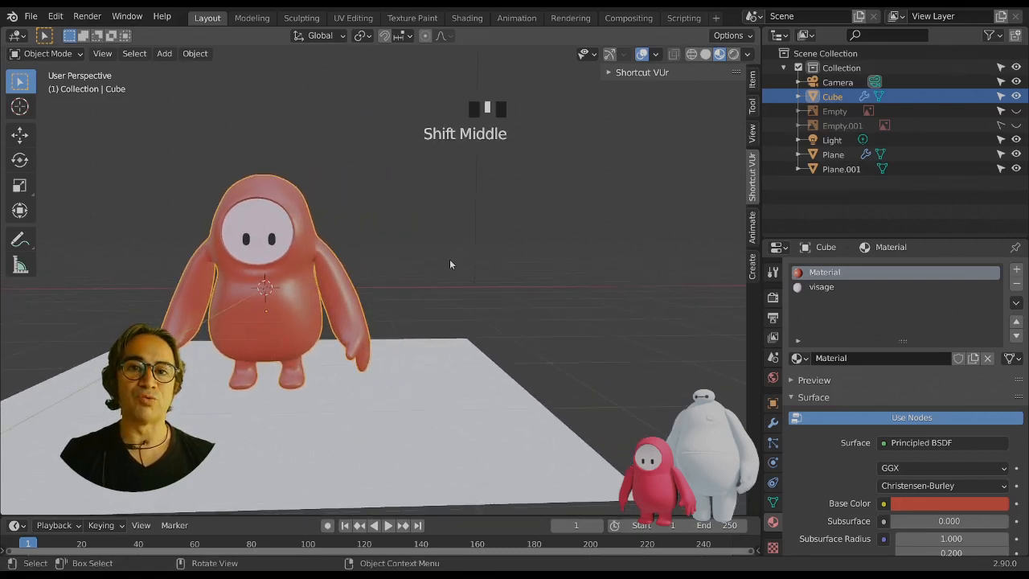
middle_drag(496, 280, 530, 285)
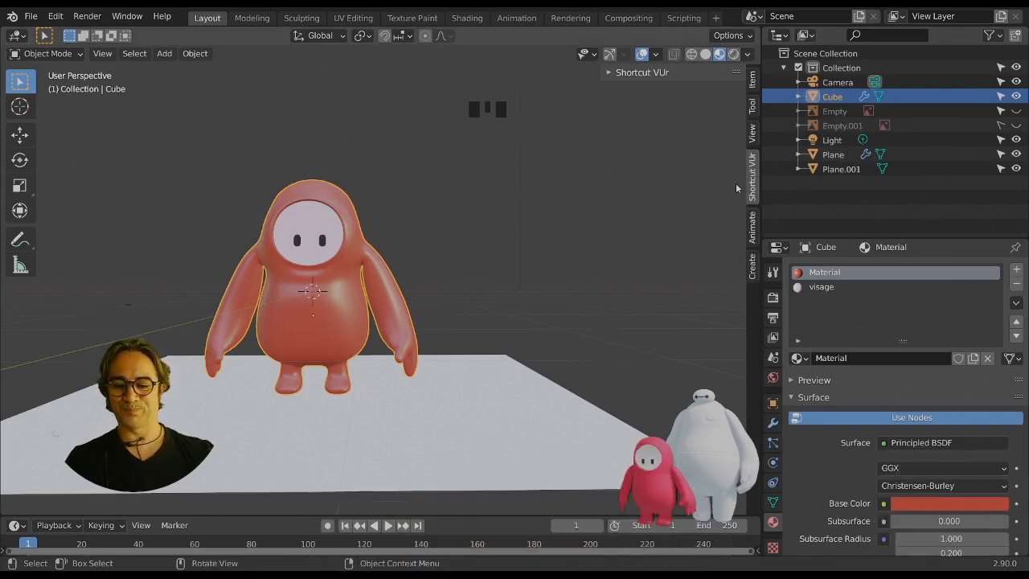
middle_drag(461, 339, 482, 346)
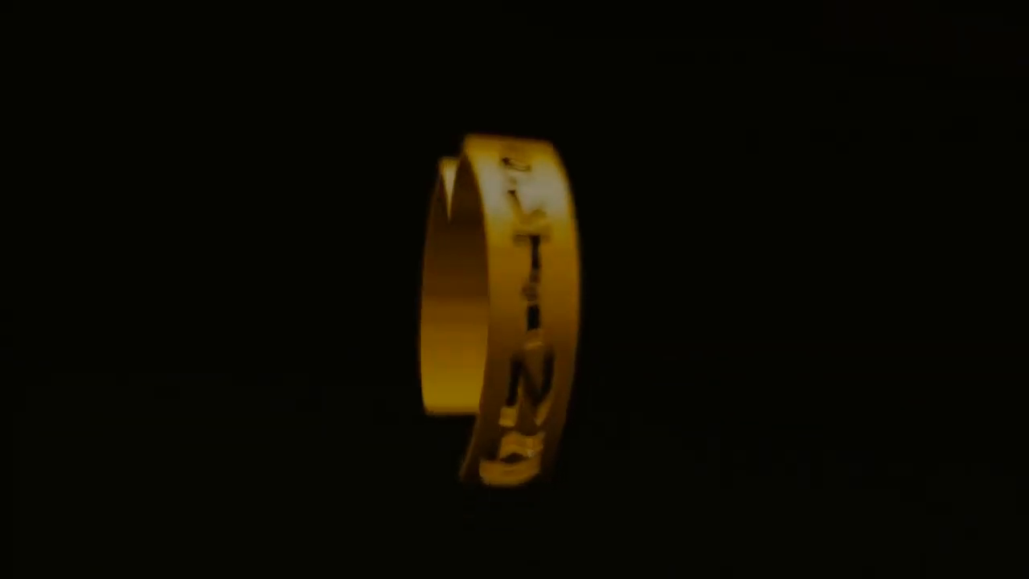